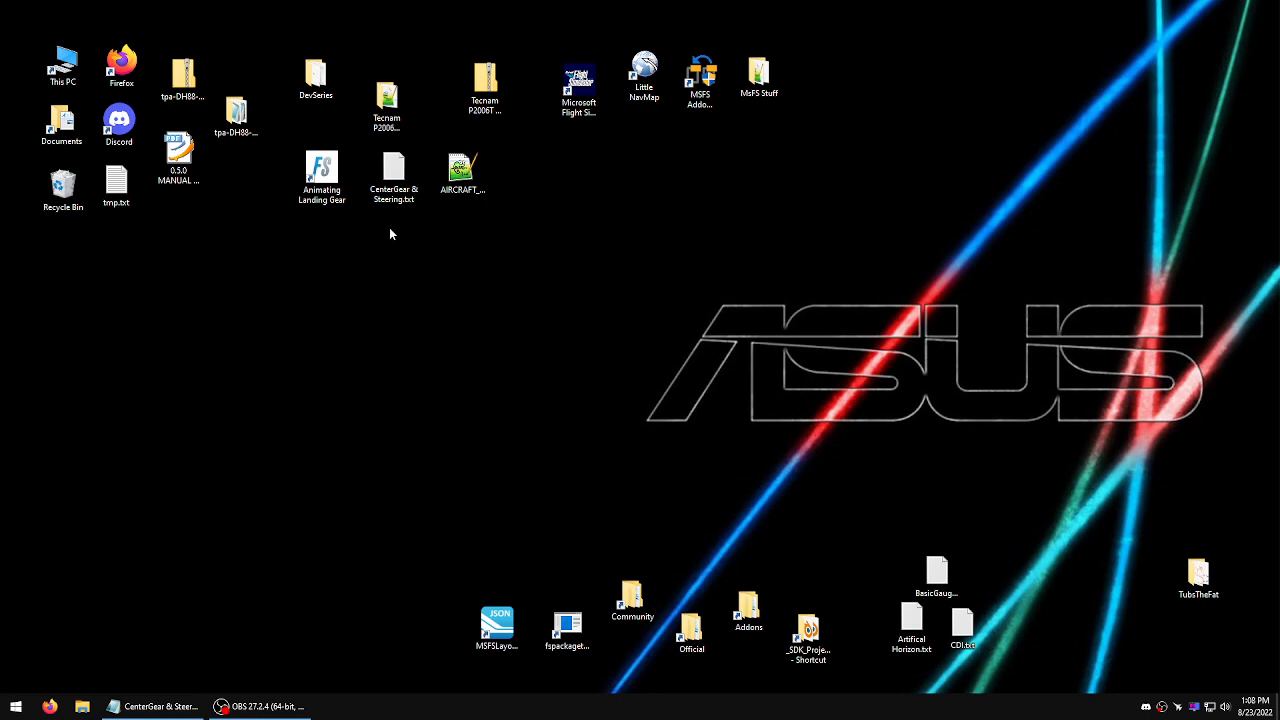
- Open the Animating Landing Gear documentation from the desktop shortcut, then reposition and enlarge the browser window
{"action": "double_click", "coordinate": [331, 186]}
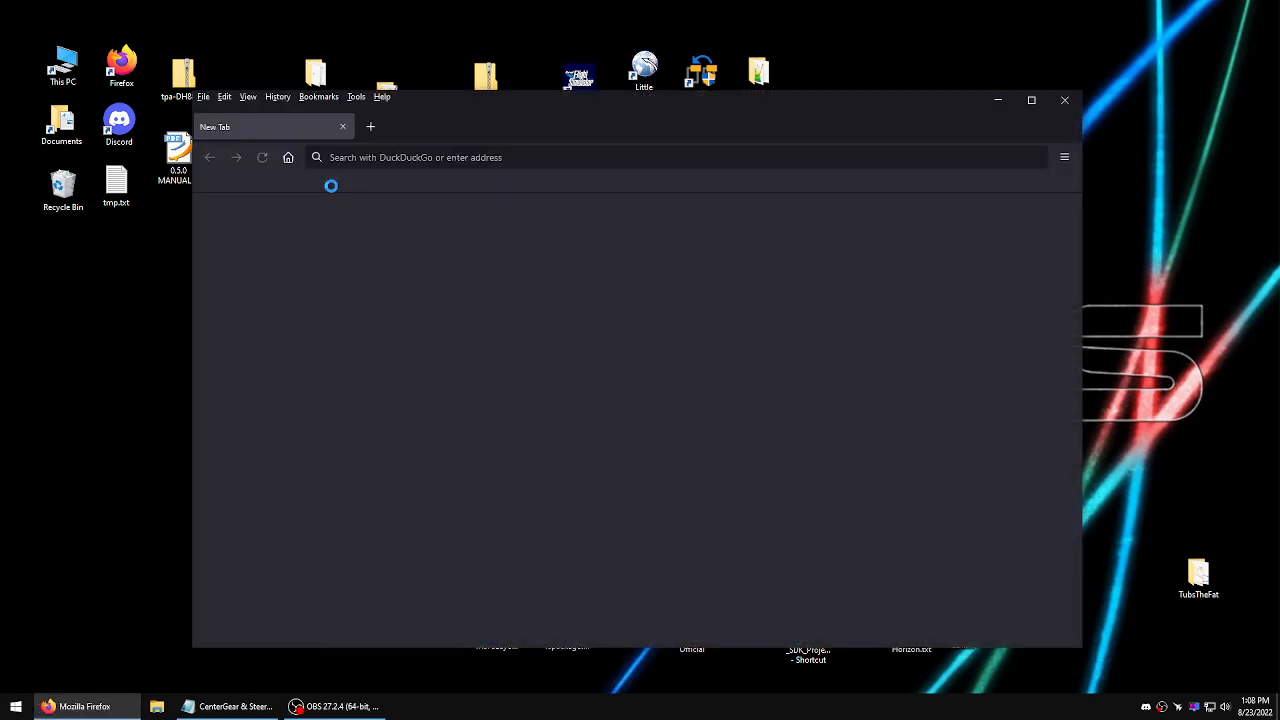
{"action": "left_click_drag", "start_coordinate": [547, 104], "coordinate": [477, 62]}
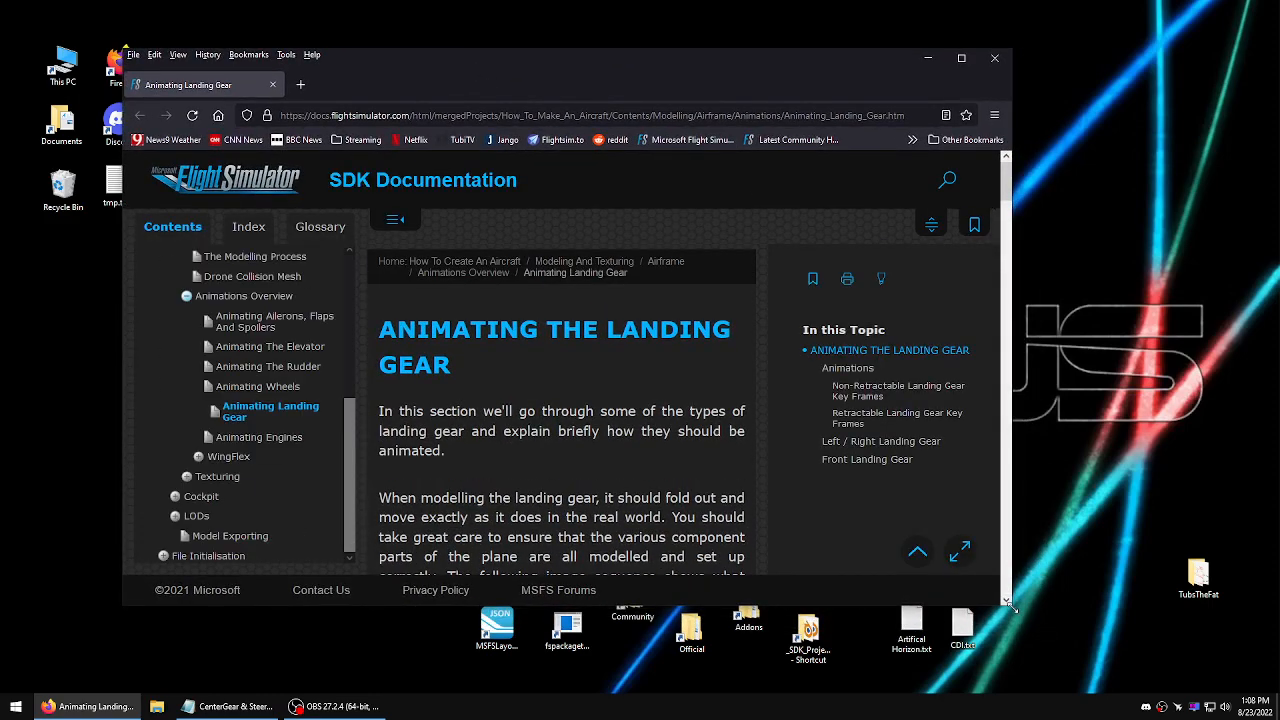
{"action": "left_click_drag", "start_coordinate": [1009, 604], "coordinate": [1121, 676]}
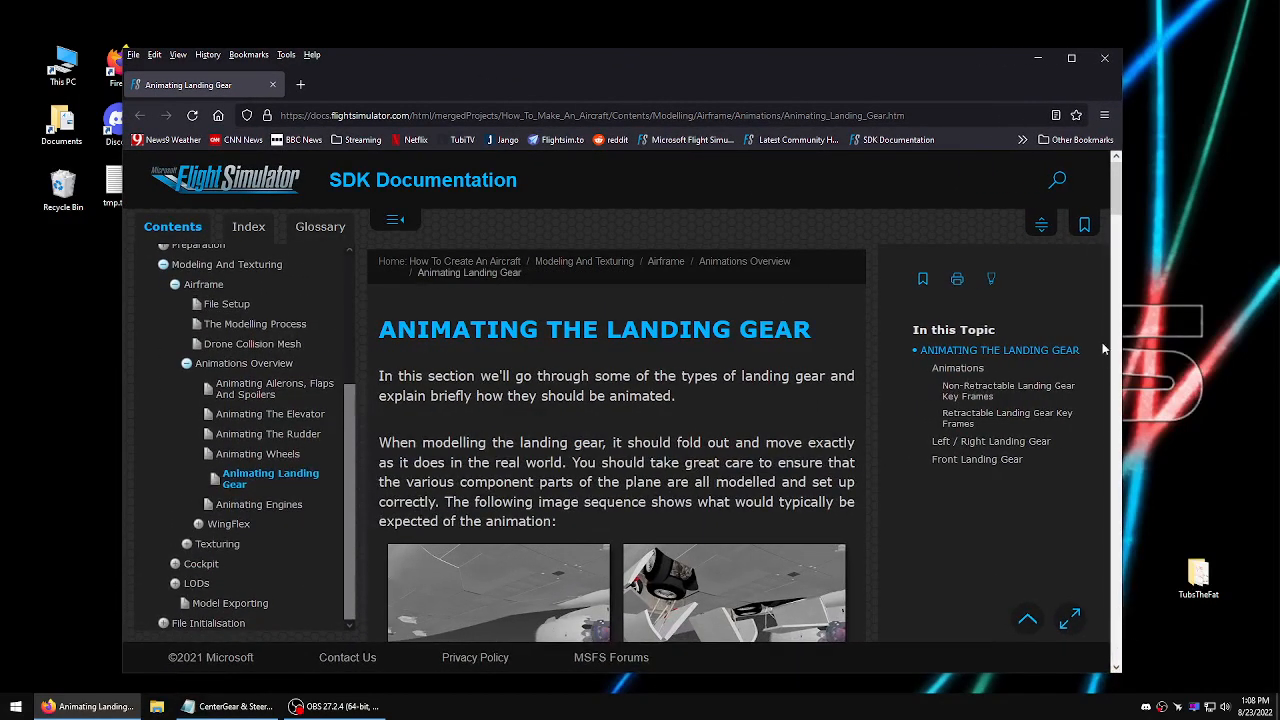
- Read the Animating Landing Gear page, examining the gear image sequence and the key frame sections for non-retractable and retractable gear
{"action": "left_click_drag", "start_coordinate": [1120, 198], "coordinate": [1122, 231]}
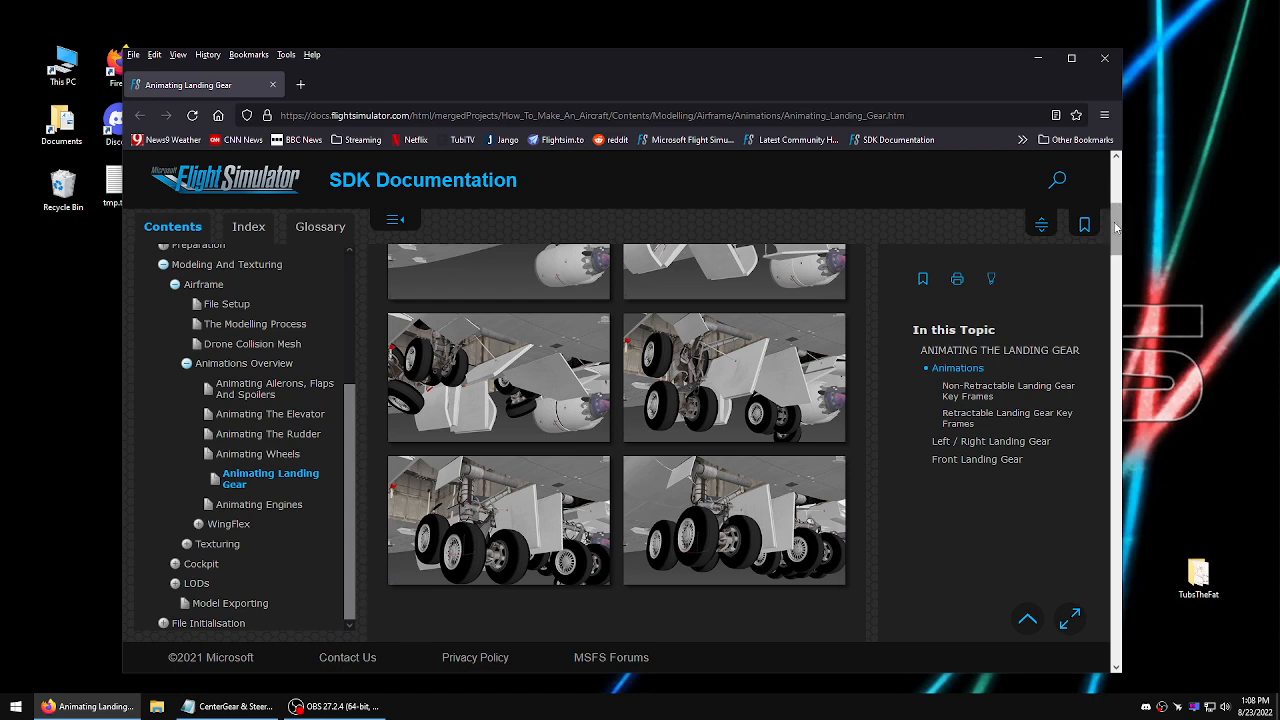
{"action": "left_click_drag", "start_coordinate": [1121, 222], "coordinate": [1120, 233]}
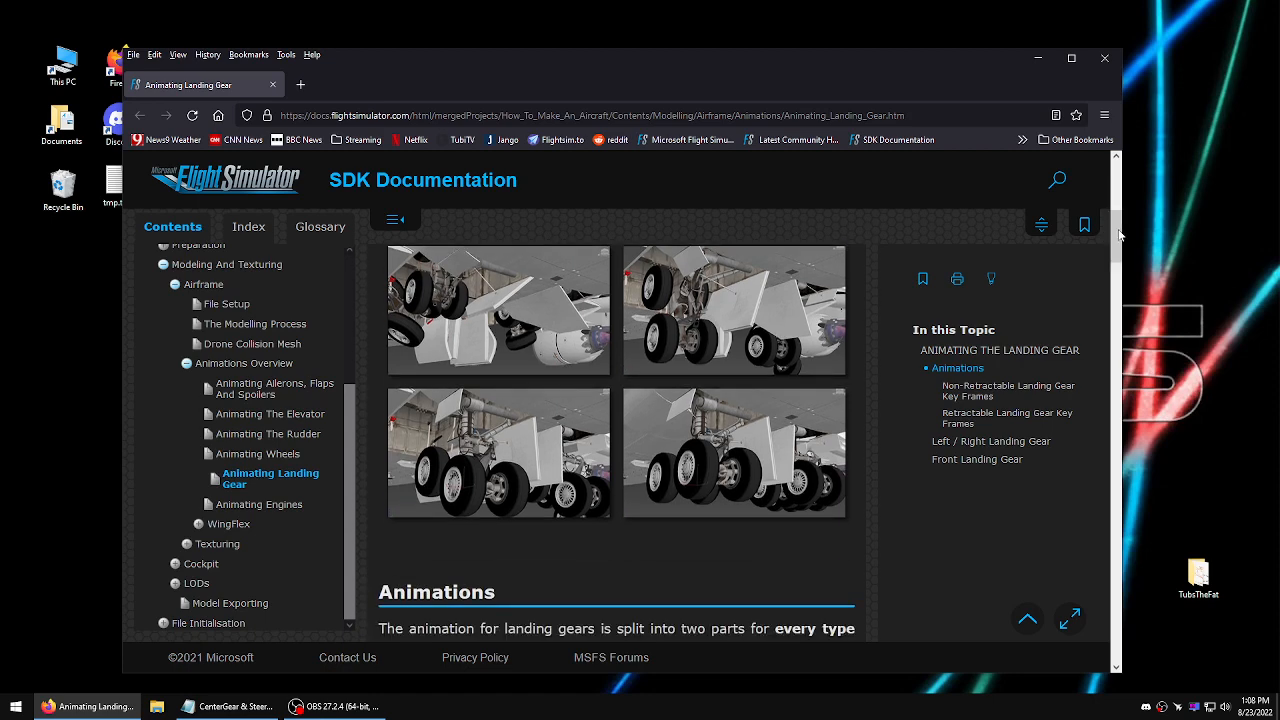
{"action": "left_click_drag", "start_coordinate": [858, 76], "coordinate": [846, 40]}
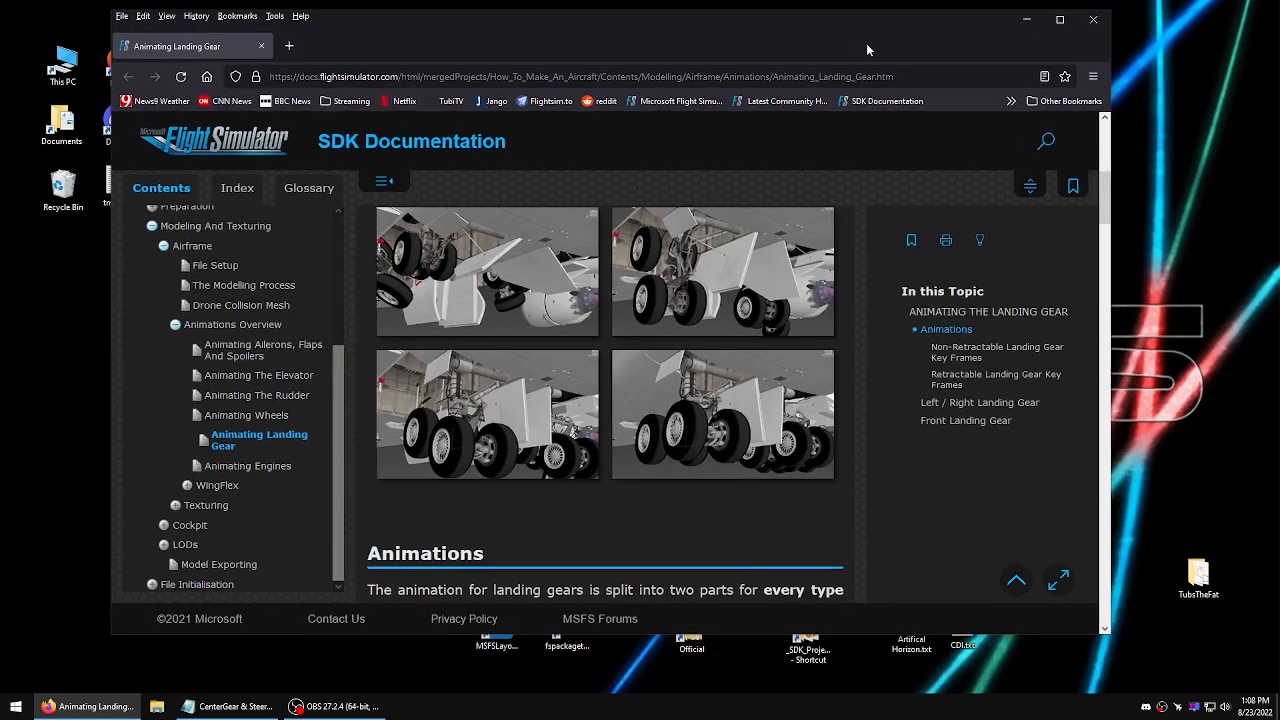
{"action": "left_click_drag", "start_coordinate": [1108, 195], "coordinate": [1109, 146]}
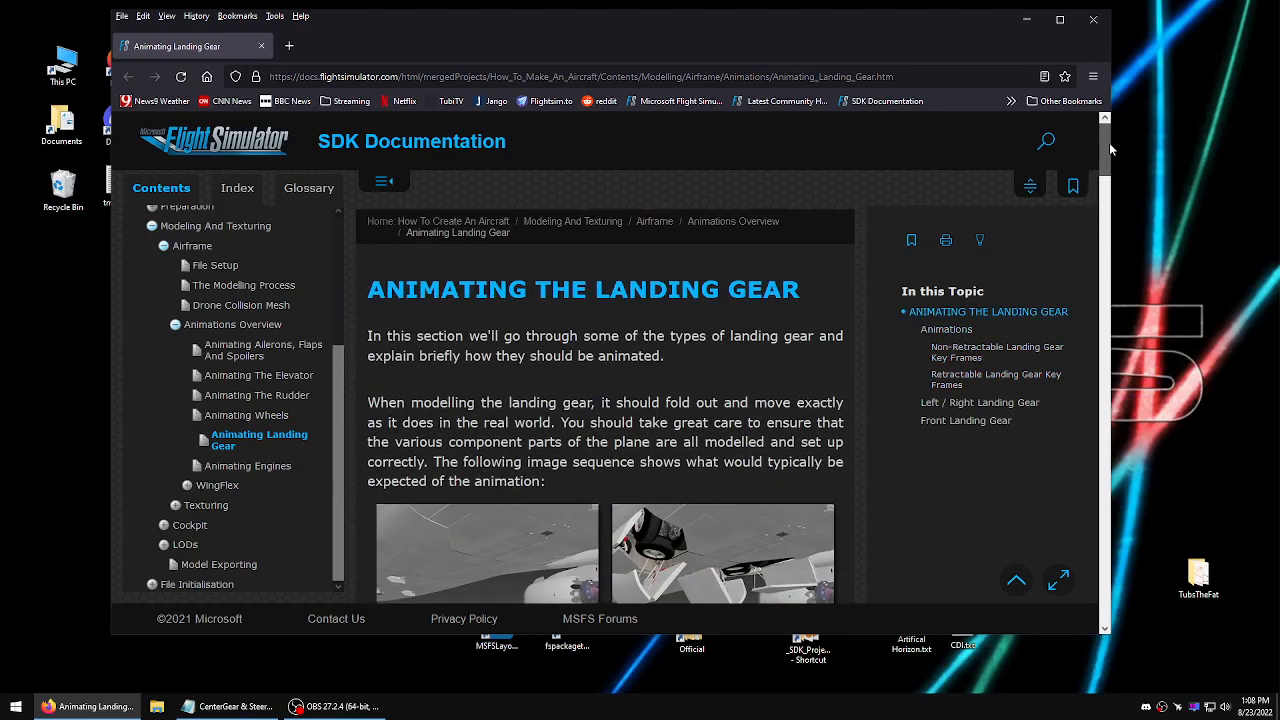
{"action": "left_click_drag", "start_coordinate": [1109, 142], "coordinate": [1122, 277]}
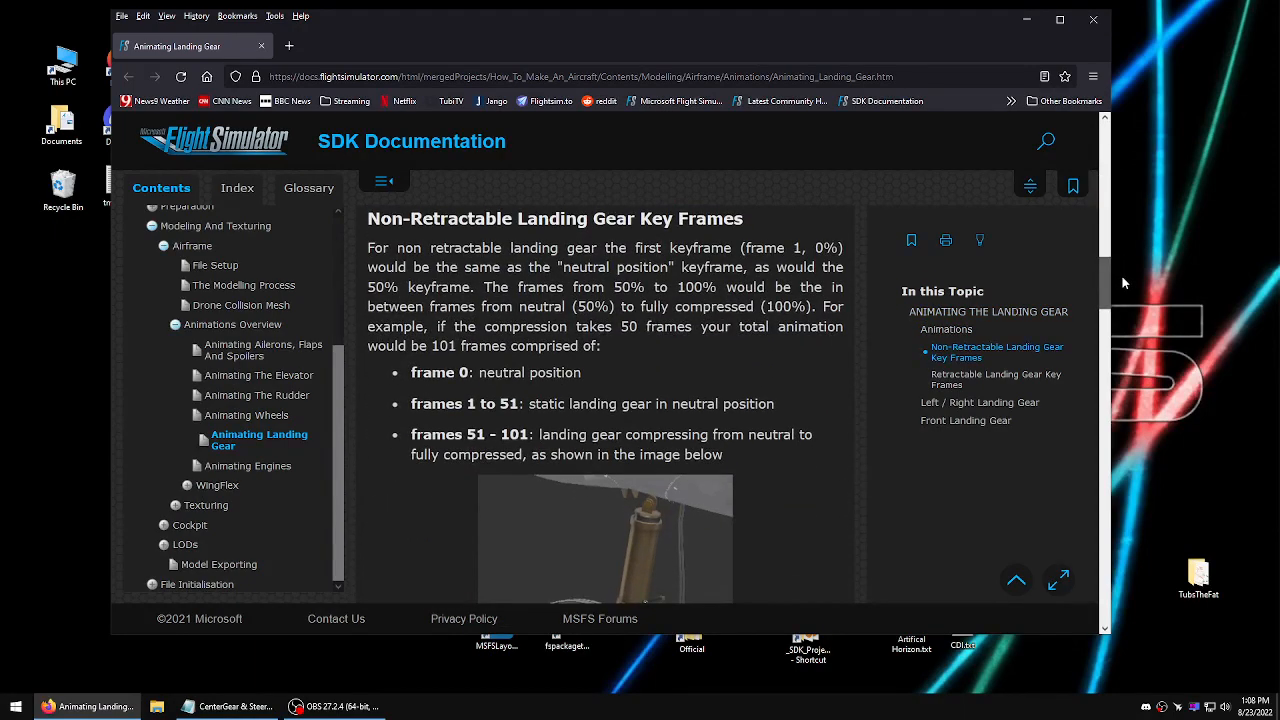
{"action": "scroll", "coordinate": [645, 600], "scroll_direction": "up", "scroll_amount": 3}
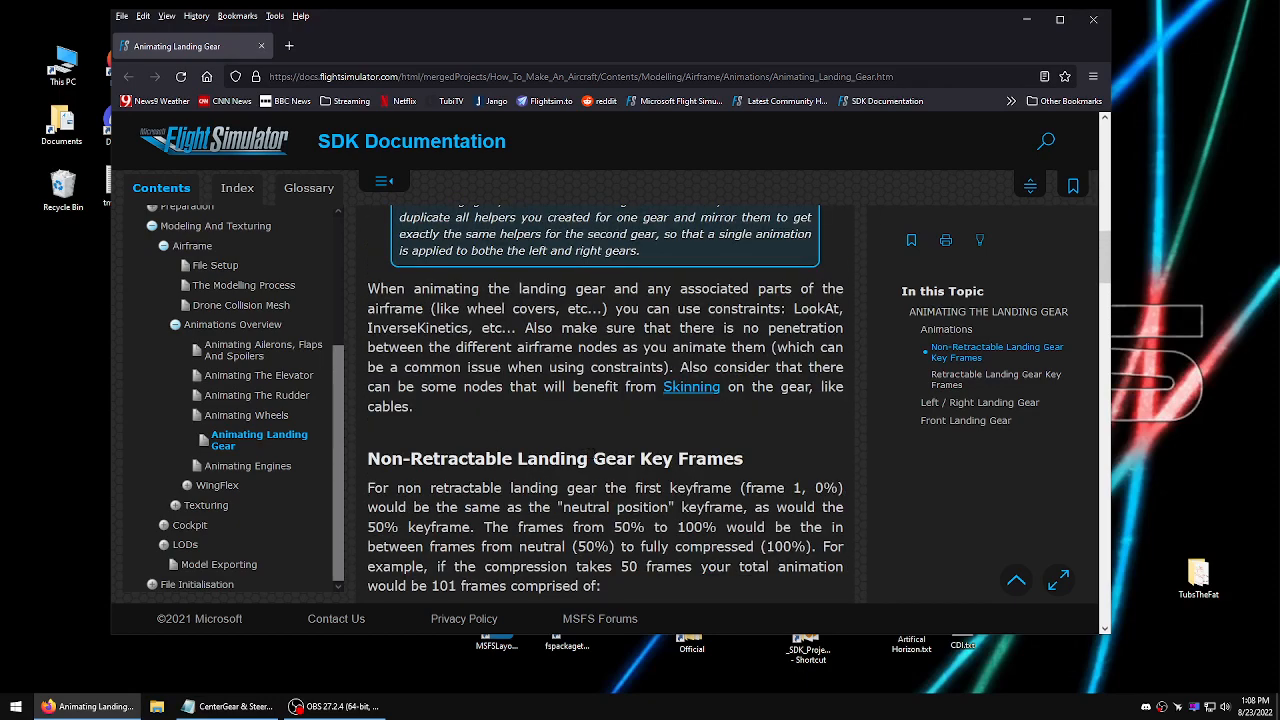
{"action": "scroll", "coordinate": [617, 508], "scroll_direction": "down", "scroll_amount": 4}
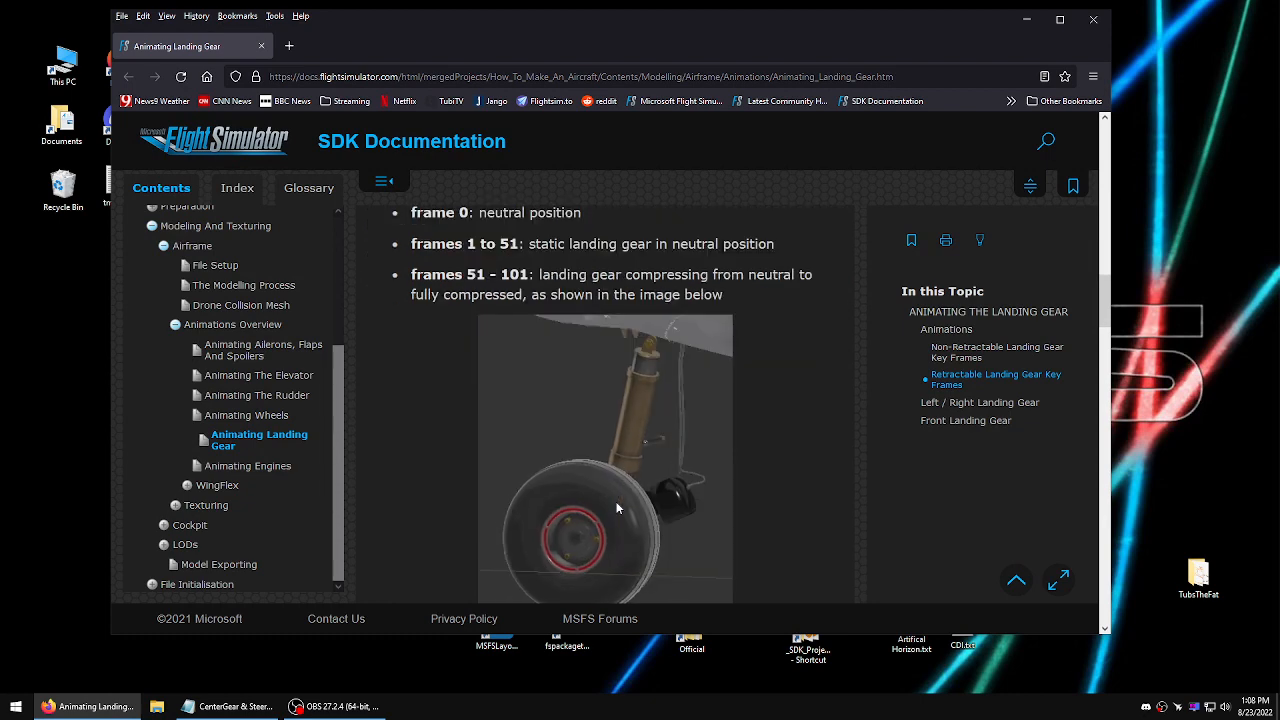
{"action": "scroll", "coordinate": [640, 440], "scroll_direction": "down", "scroll_amount": 1}
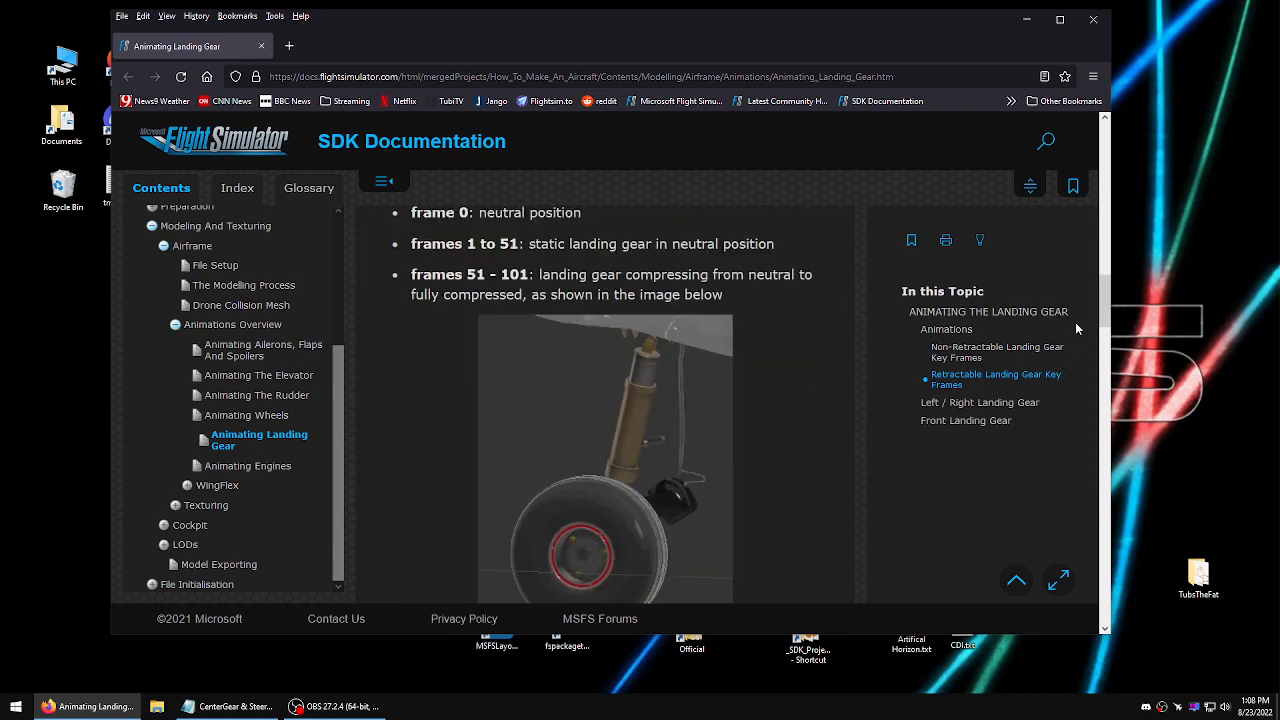
{"action": "scroll", "coordinate": [560, 337], "scroll_direction": "up", "scroll_amount": 1}
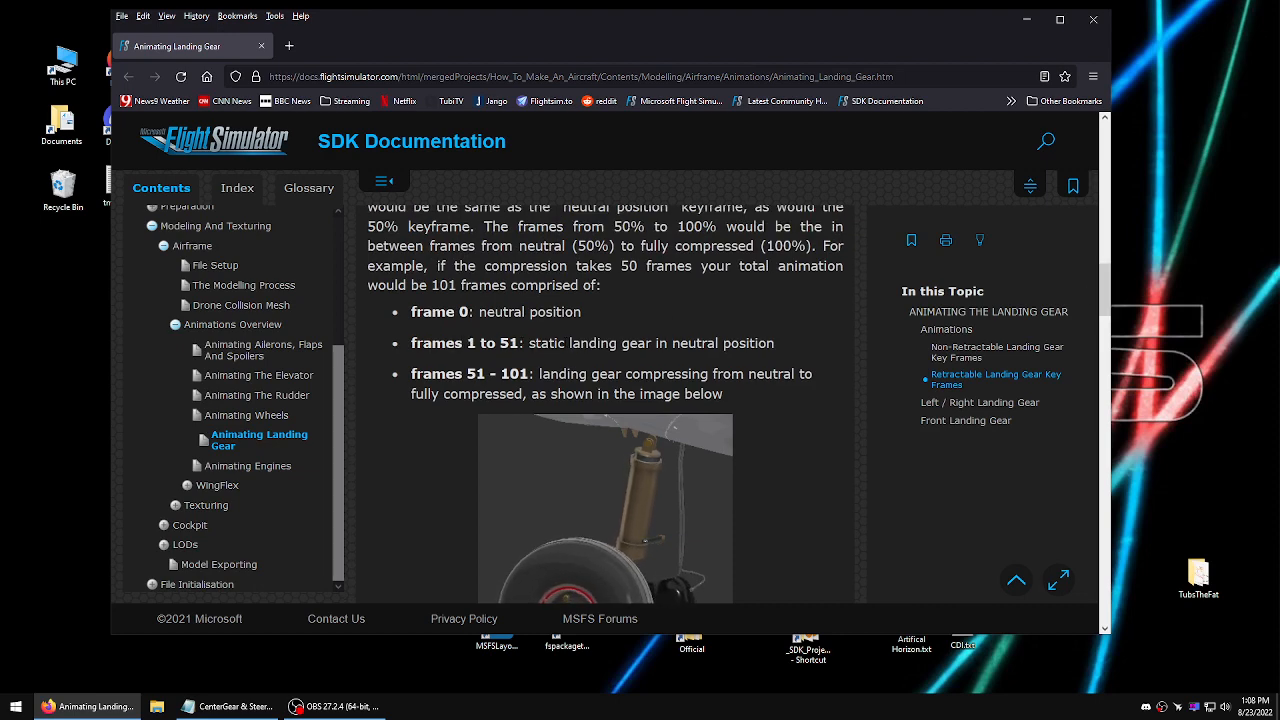
{"action": "left_click_drag", "start_coordinate": [630, 227], "coordinate": [667, 227]}
{"action": "left_click", "coordinate": [692, 232]}
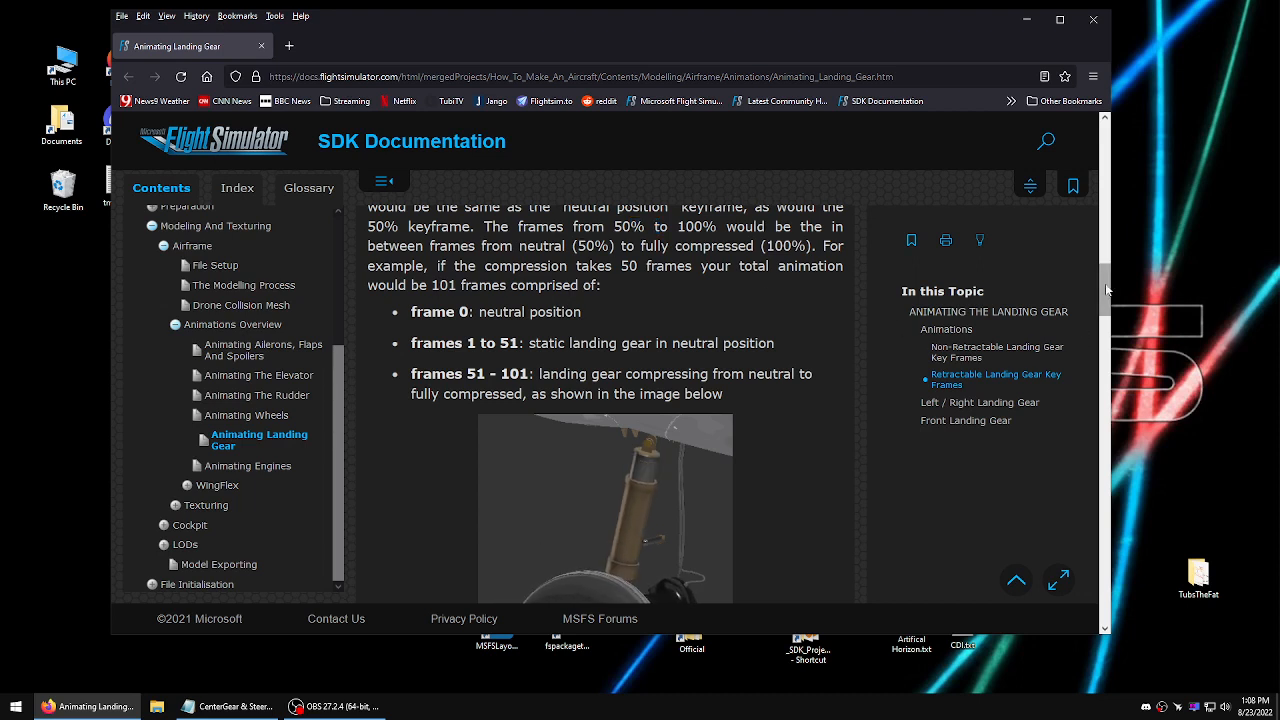
{"action": "left_click_drag", "start_coordinate": [1107, 290], "coordinate": [1122, 358]}
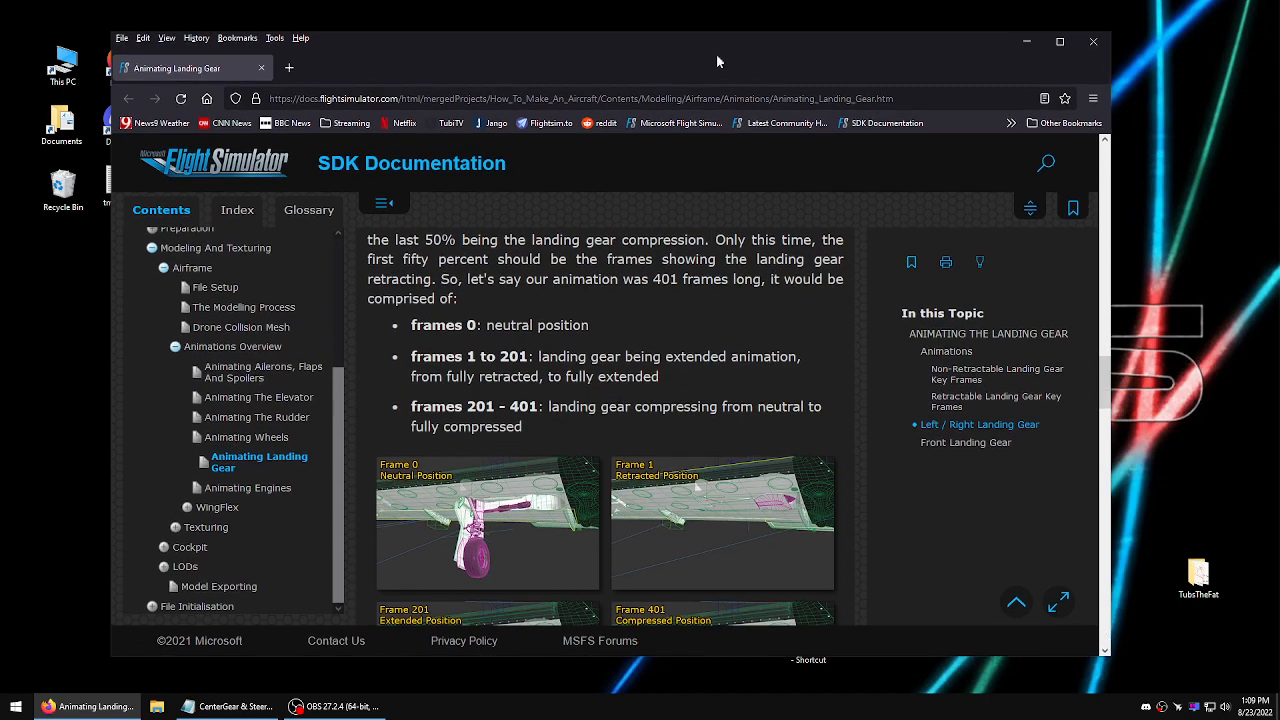
- Move the documentation window down and minimize it to clear the desktop
{"action": "left_click_drag", "start_coordinate": [662, 36], "coordinate": [665, 96]}
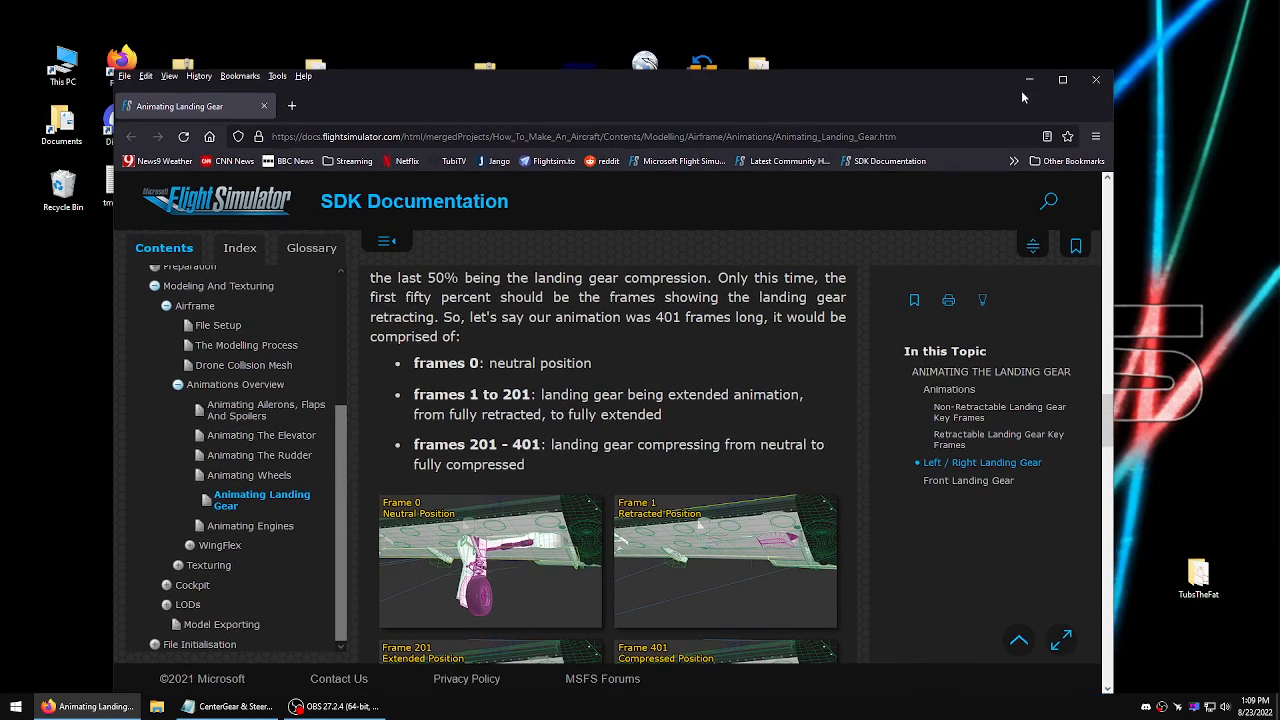
{"action": "left_click_drag", "start_coordinate": [1117, 70], "coordinate": [893, 206]}
{"action": "left_click", "coordinate": [808, 216]}
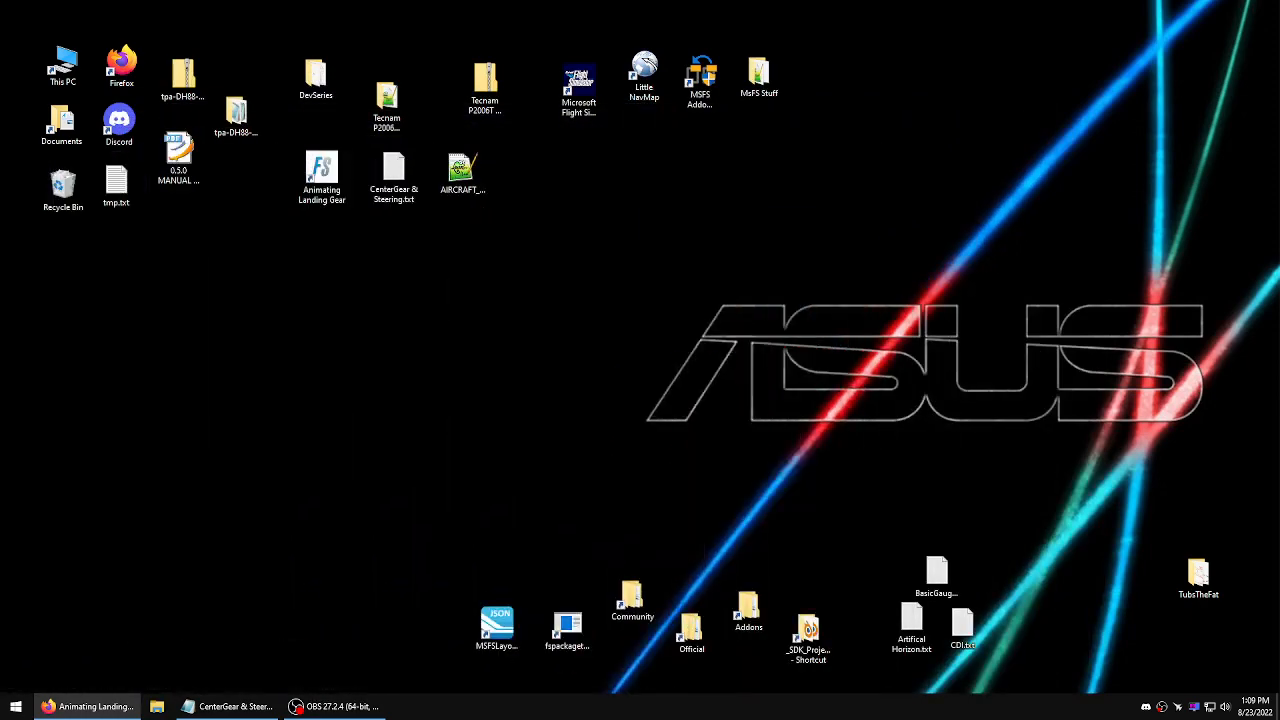
- Bring up the CenterGear & Steering.txt notes and move their window off the visible desktop
{"action": "left_click", "coordinate": [230, 706]}
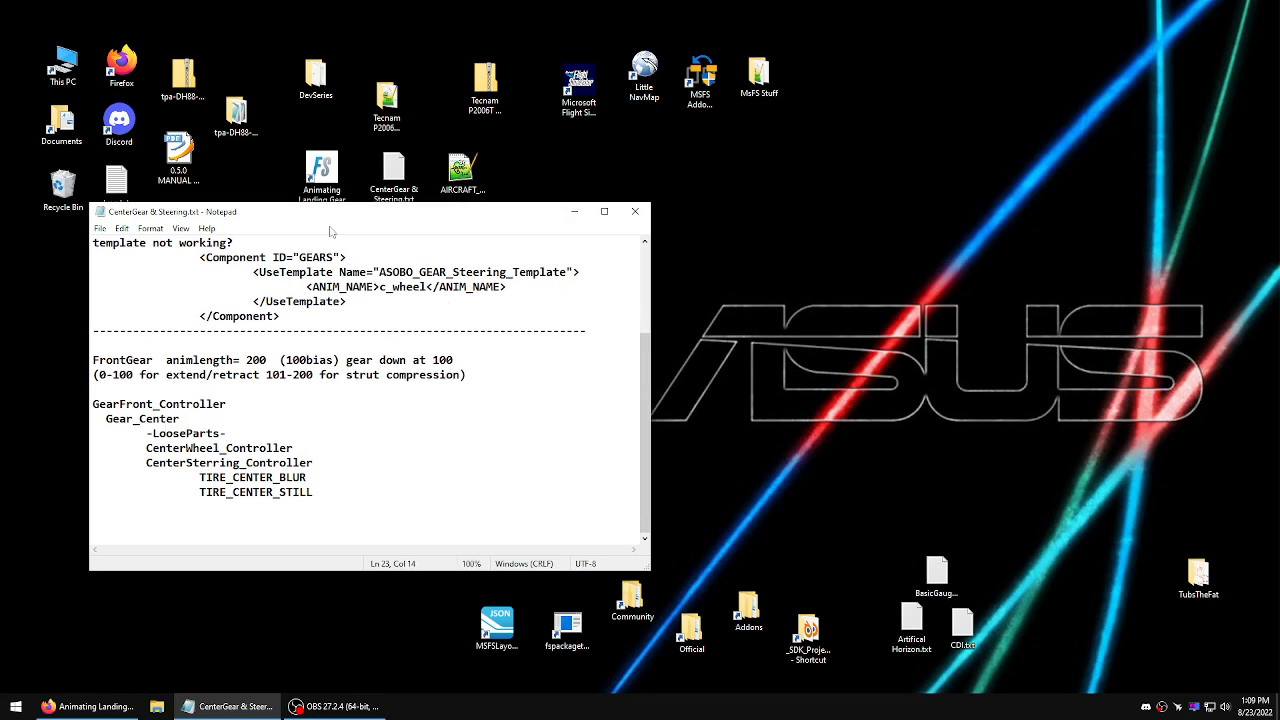
{"action": "left_click_drag", "start_coordinate": [340, 222], "coordinate": [0, 230]}
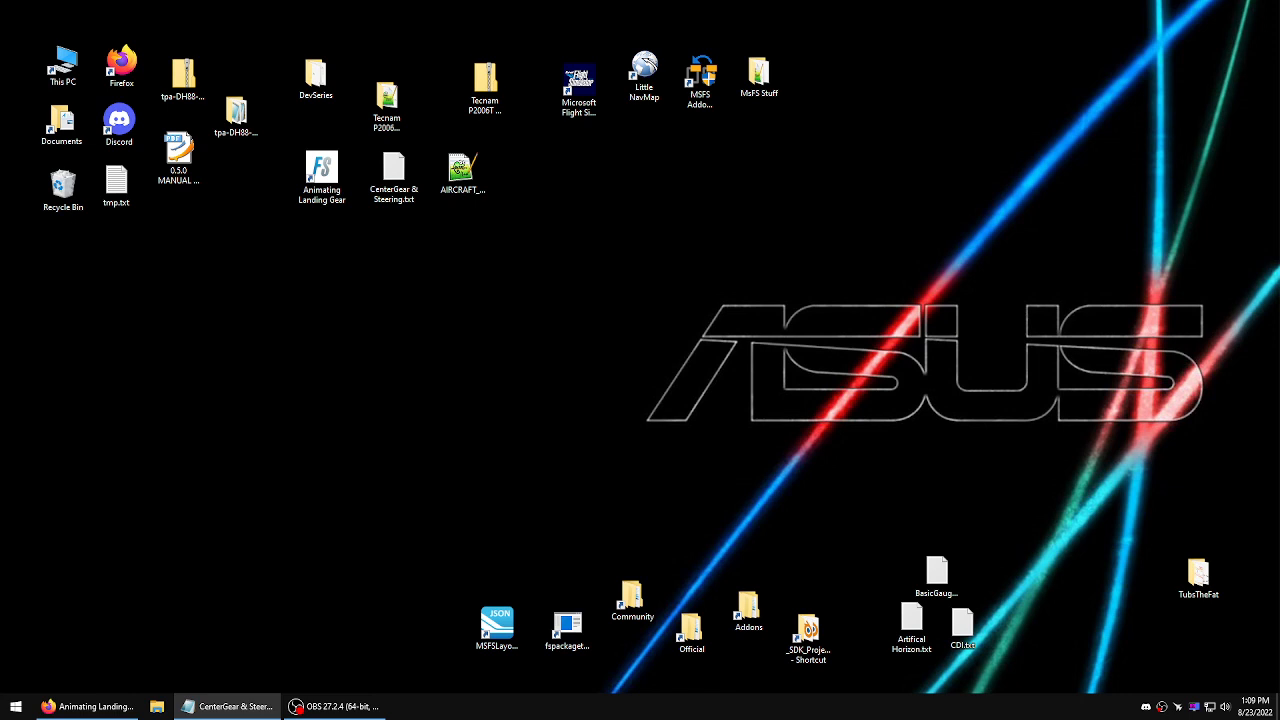
{"action": "left_click", "coordinate": [522, 370]}
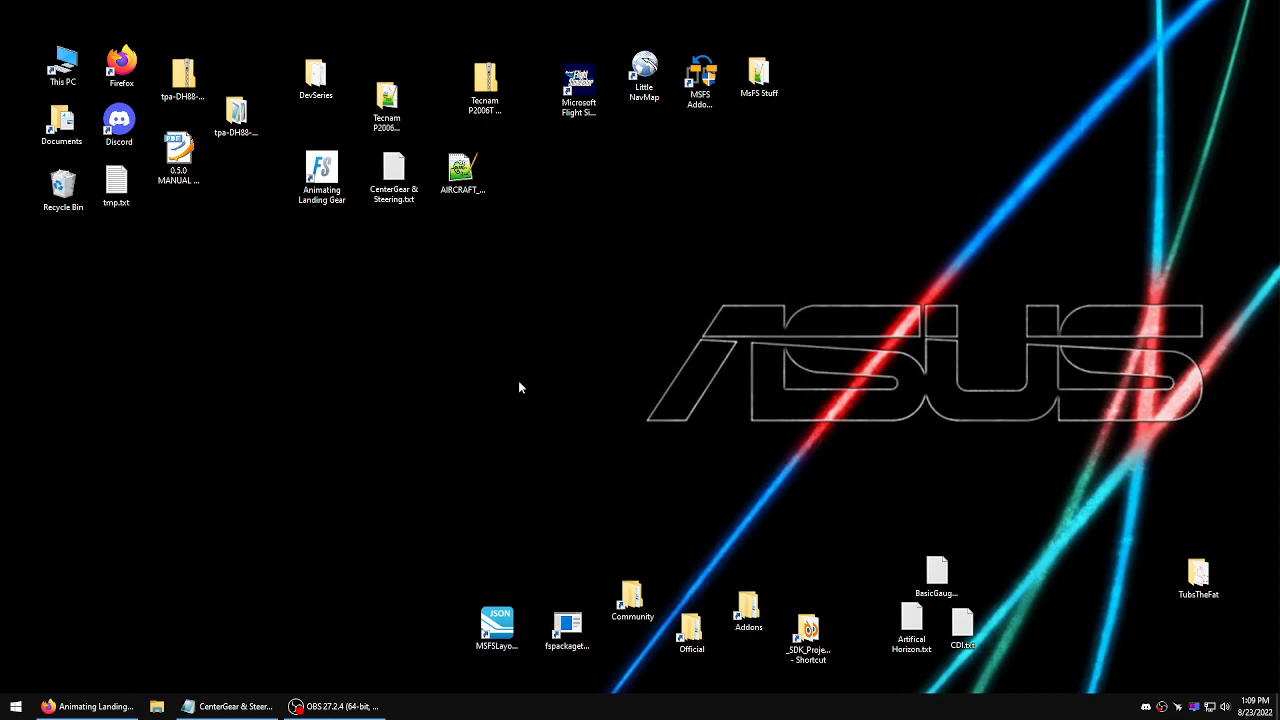
- Open the Tecnam P2006T Project folder and browse to PackageSources\SimObjects\Airplanes\EzMods_Tecnam_P2006T\model
{"action": "double_click", "coordinate": [386, 100]}
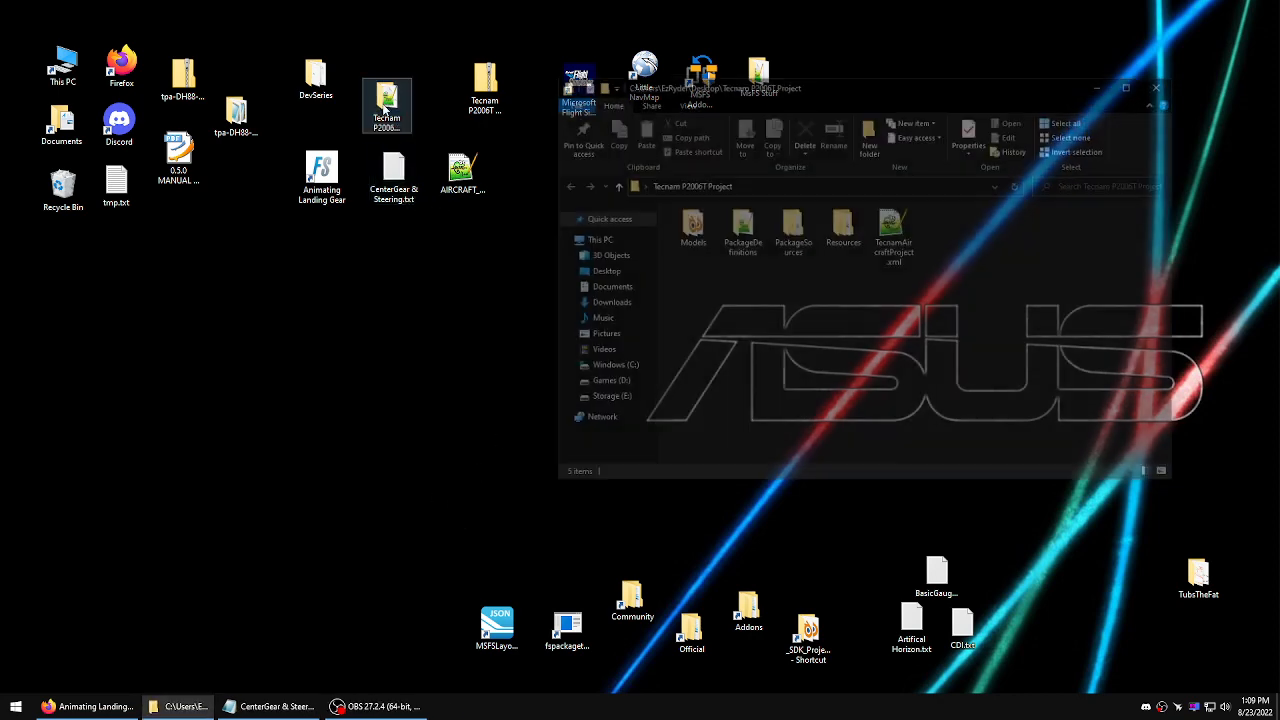
{"action": "left_click_drag", "start_coordinate": [845, 85], "coordinate": [593, 138]}
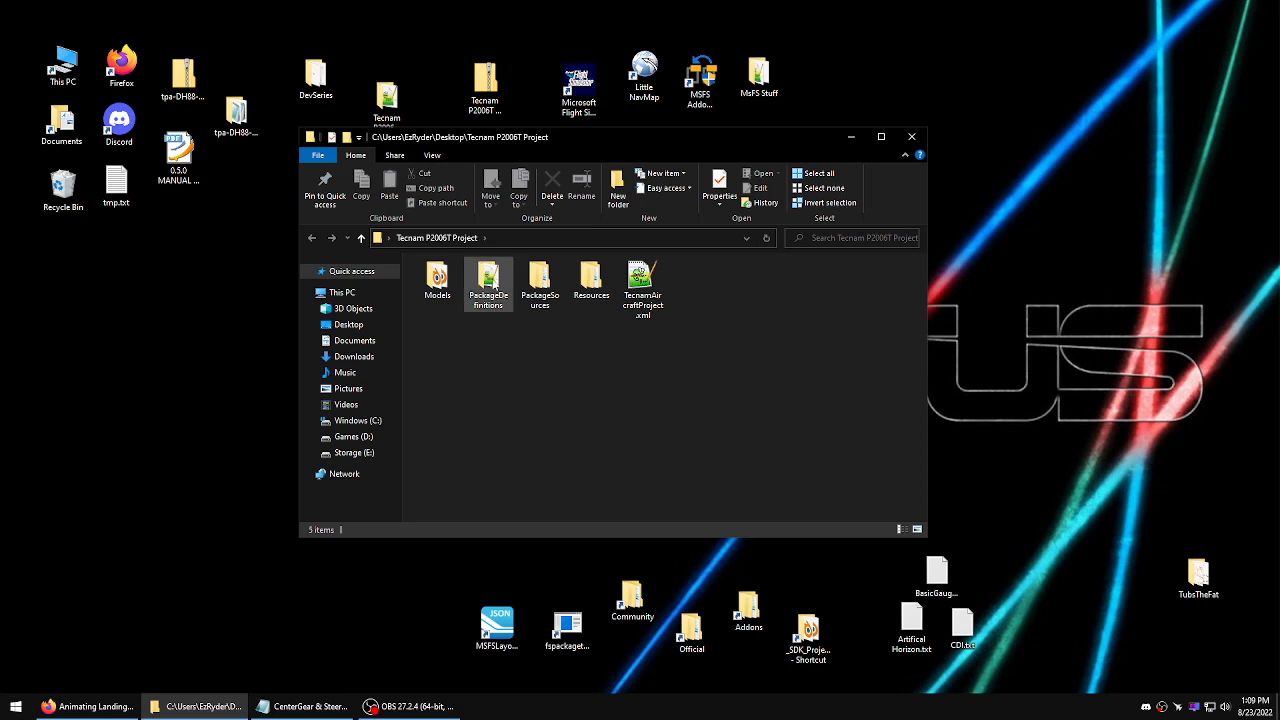
{"action": "double_click", "coordinate": [548, 288]}
{"action": "double_click", "coordinate": [459, 281]}
{"action": "double_click", "coordinate": [459, 281]}
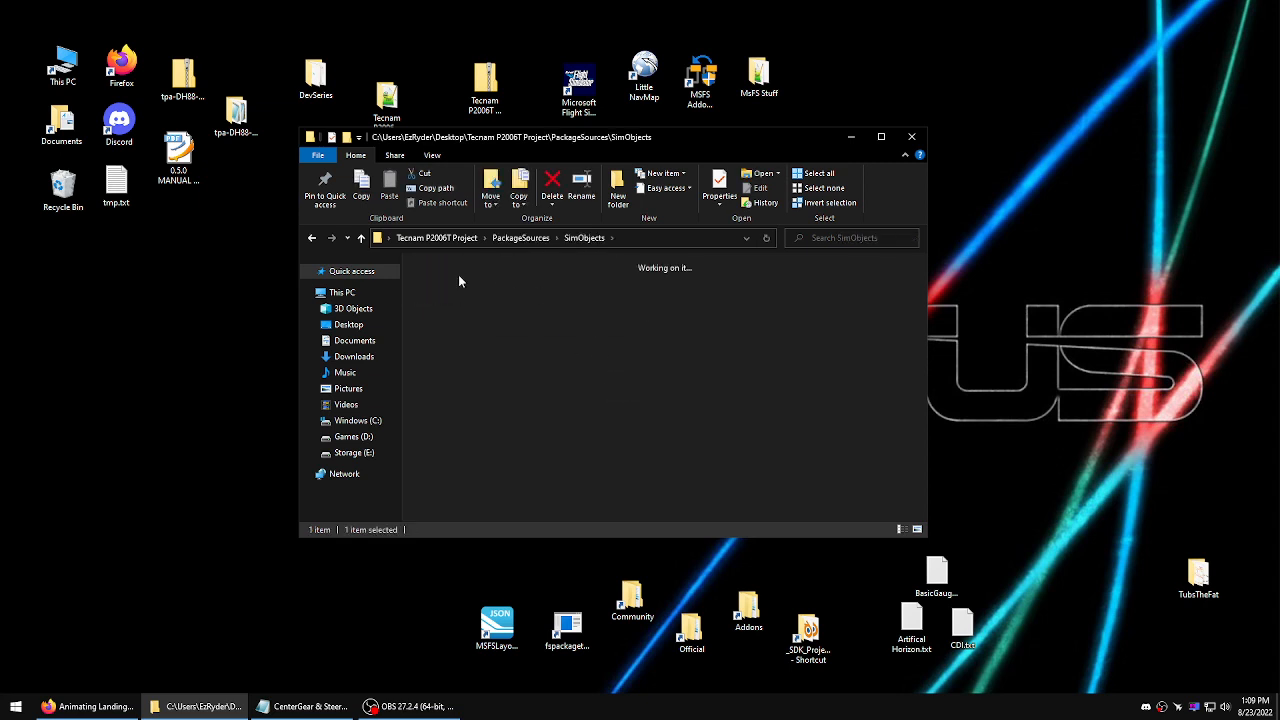
{"action": "double_click", "coordinate": [459, 281]}
{"action": "double_click", "coordinate": [459, 281]}
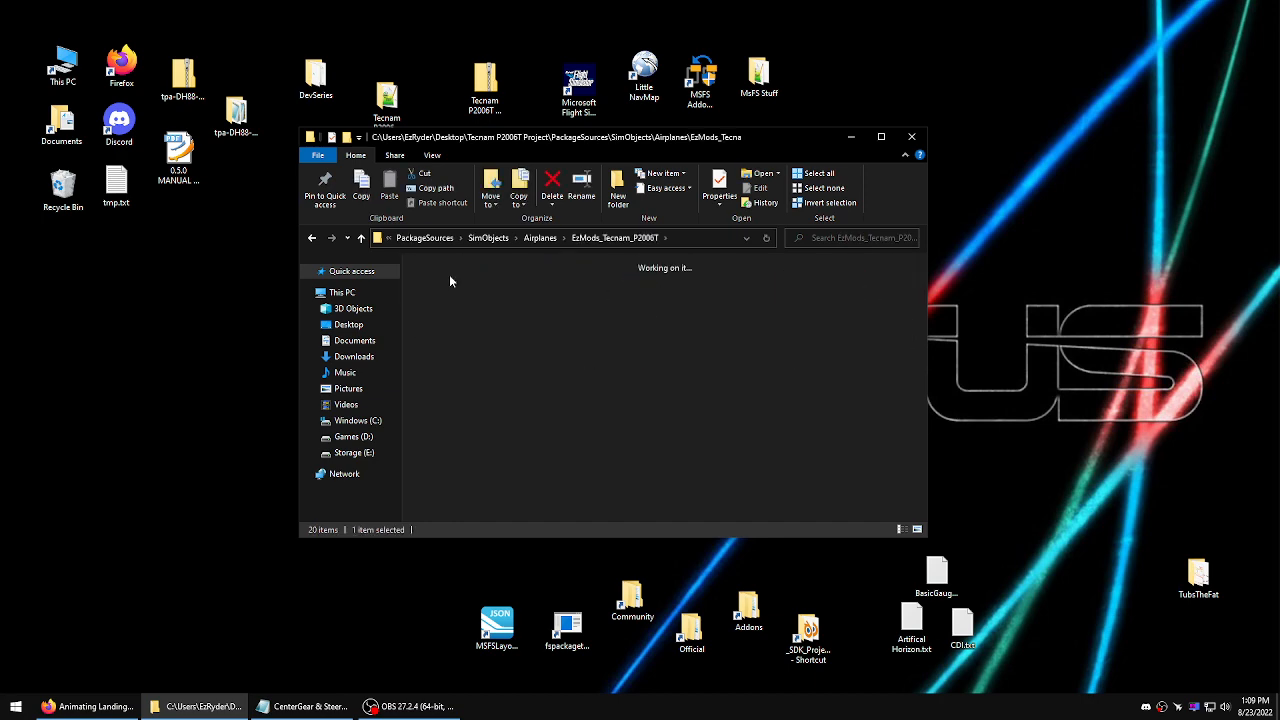
- Open Tecnam_P2006T.xml at its Gear Animations templates and minimize the model folder window
{"action": "double_click", "coordinate": [588, 285]}
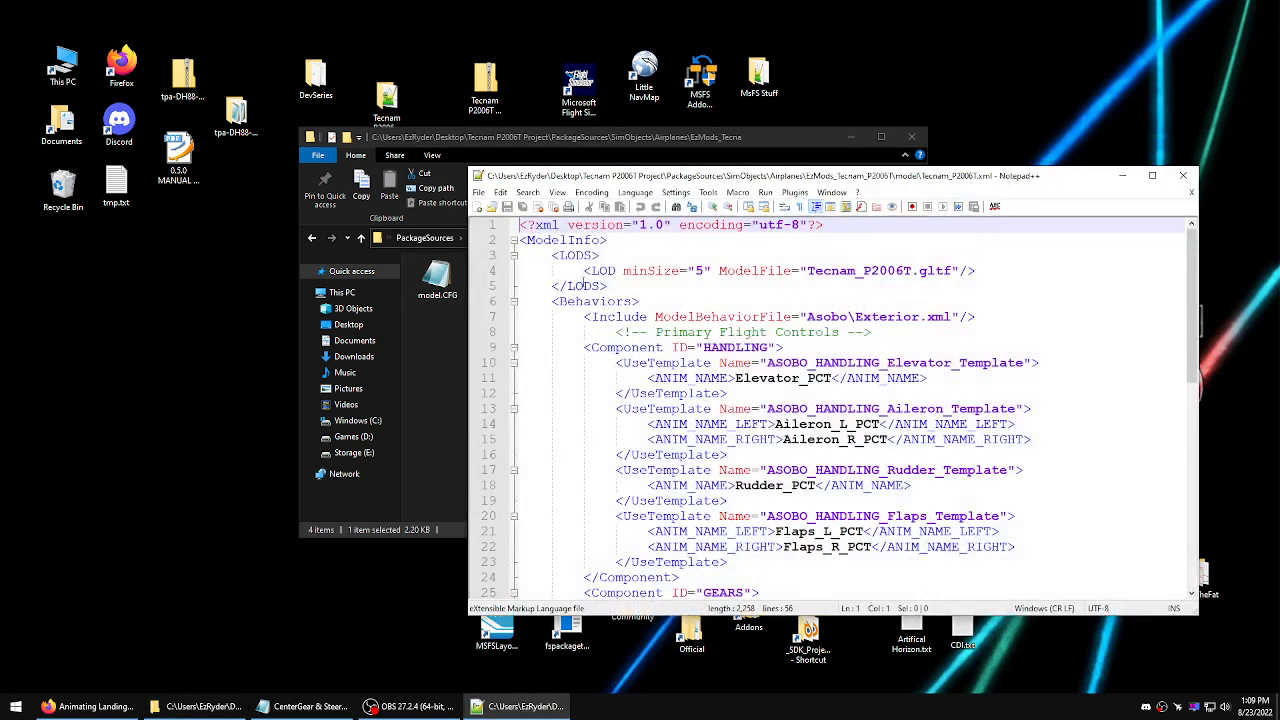
{"action": "left_click_drag", "start_coordinate": [1191, 320], "coordinate": [1226, 532]}
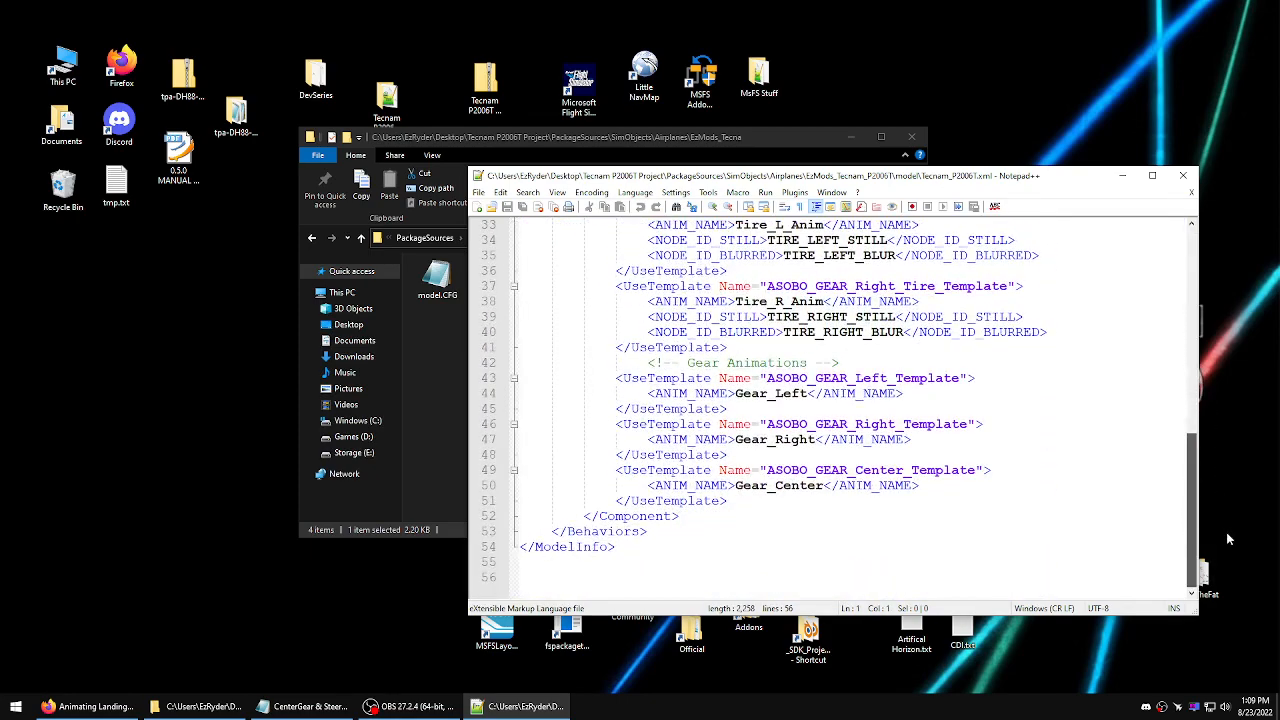
{"action": "left_click", "coordinate": [850, 137]}
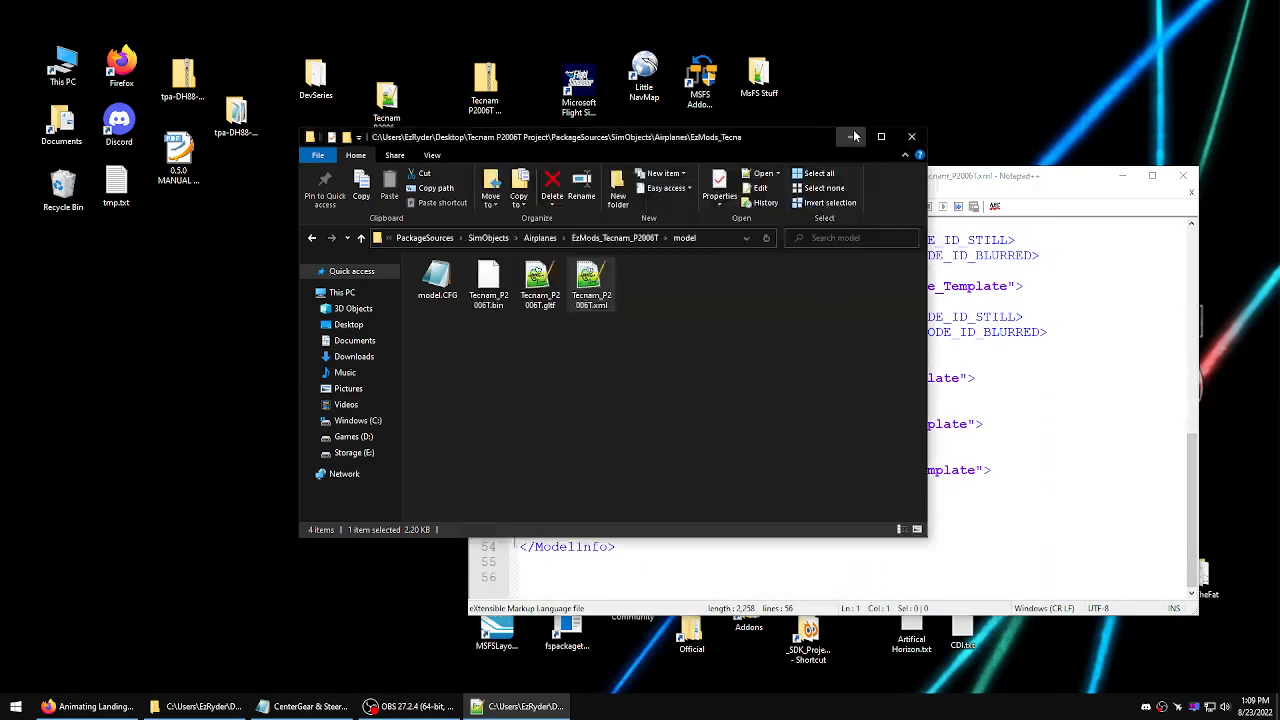
- Open AIRCRAFT_EXT.xml from the desktop, dismissing the XML parsing notice, and place it beside the Tecnam_P2006T.xml window
{"action": "double_click", "coordinate": [455, 170]}
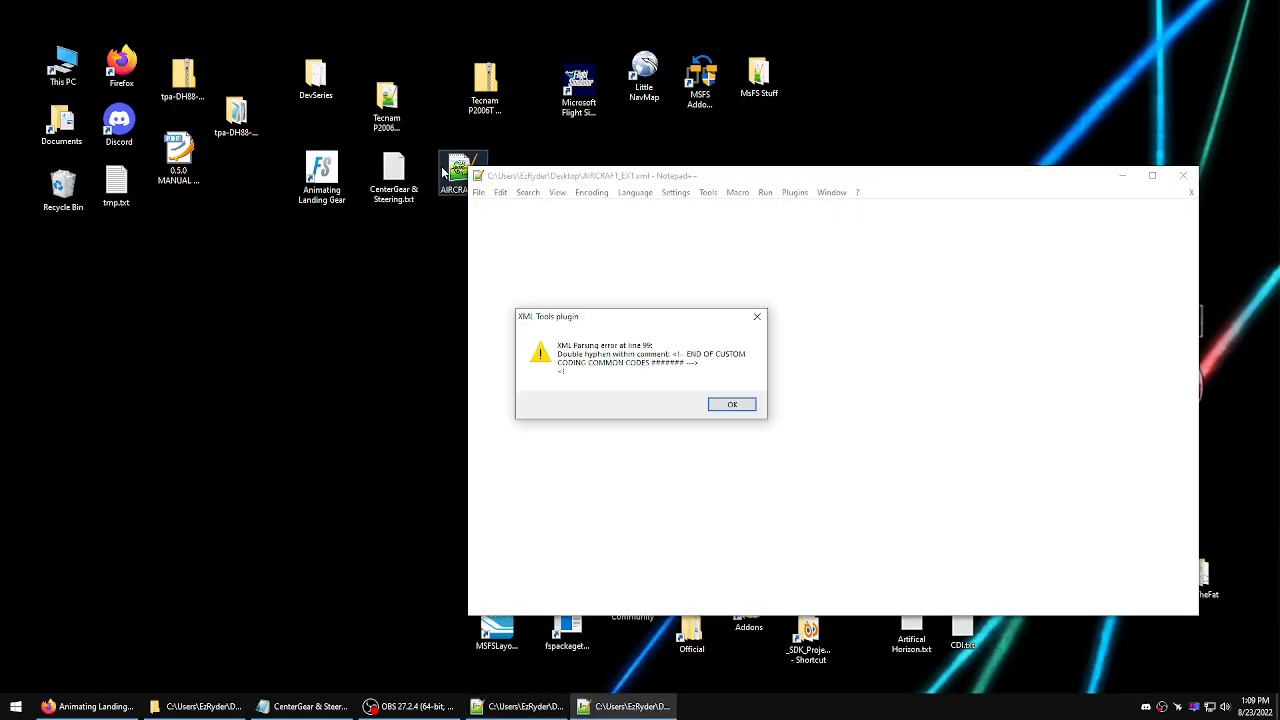
{"action": "left_click", "coordinate": [732, 407]}
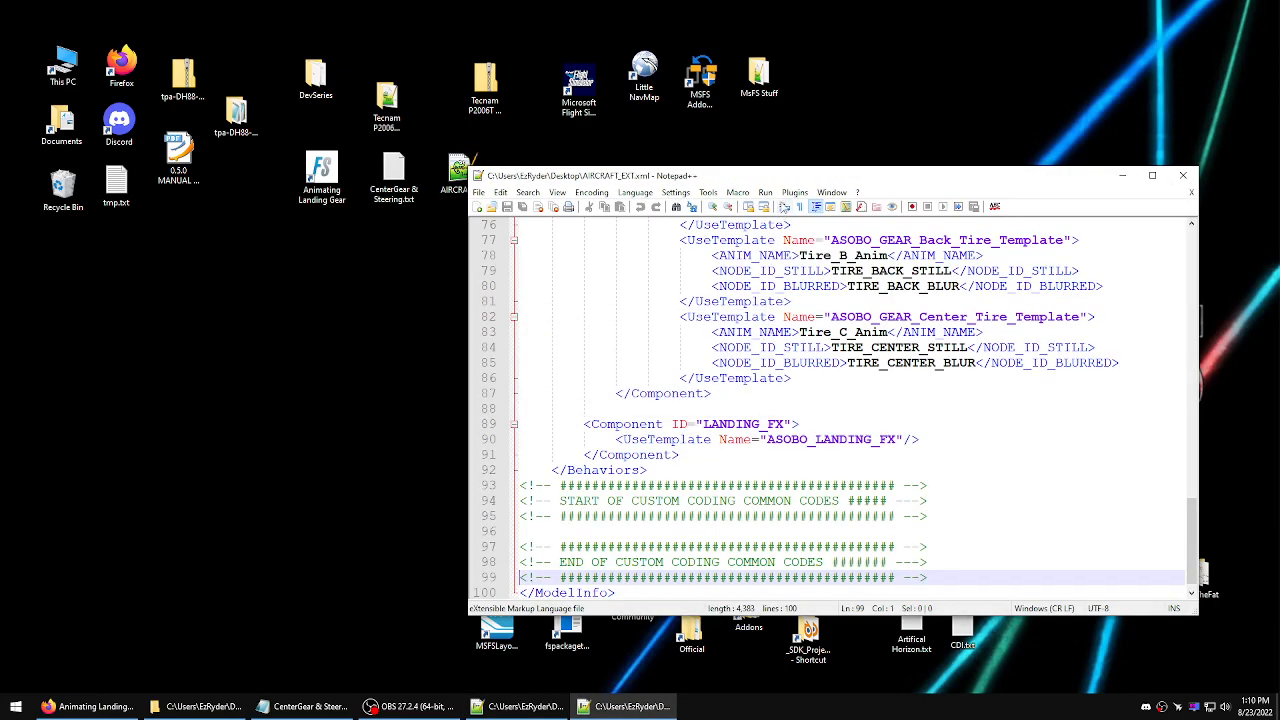
{"action": "left_click_drag", "start_coordinate": [790, 184], "coordinate": [335, 132]}
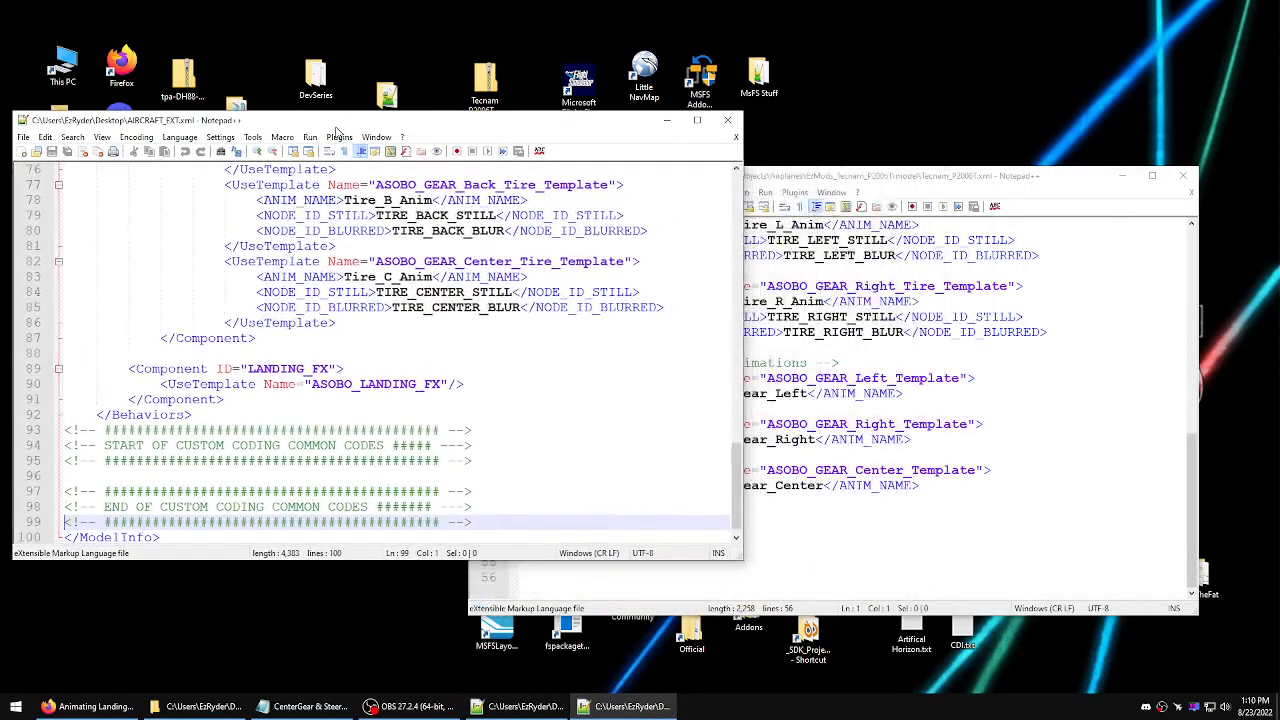
- Examine the GEARS component under LANDING GEAR TIRE ANIMATIONS EFFECTS in AIRCRAFT_EXT.xml, including the left, right and center gear templates
{"action": "scroll", "coordinate": [705, 380], "scroll_direction": "up", "scroll_amount": 10}
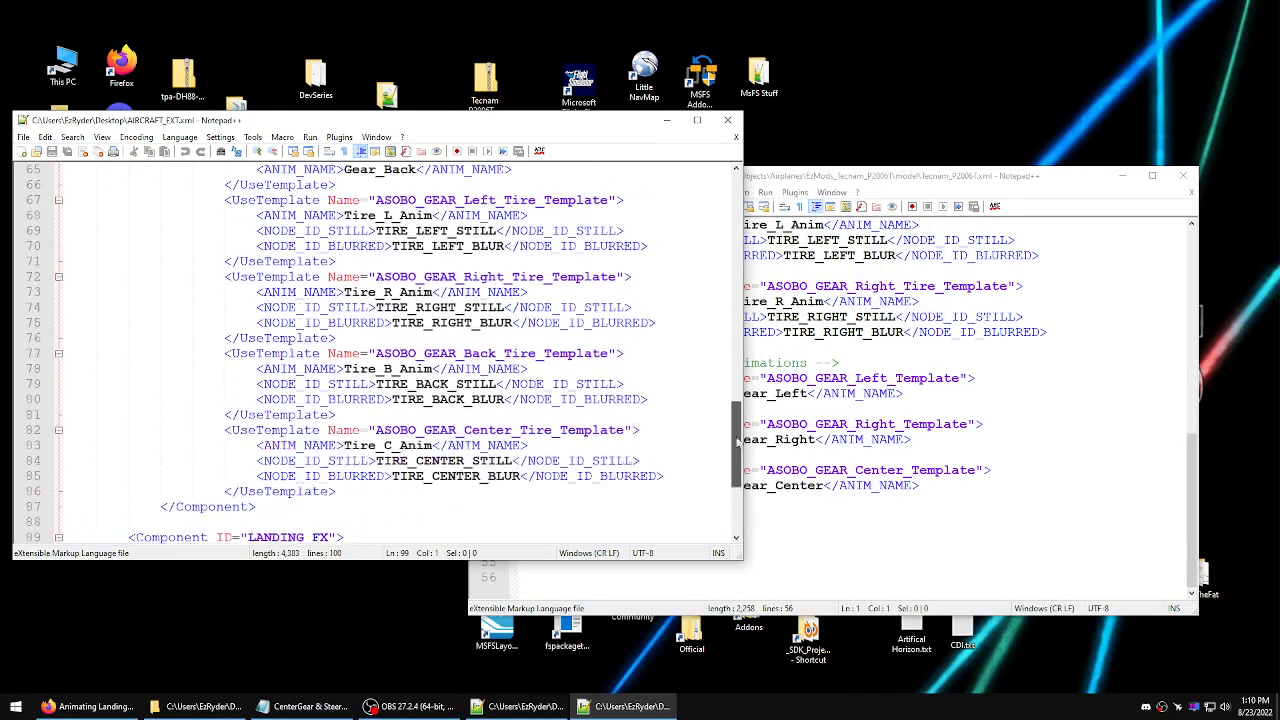
{"action": "left_click_drag", "start_coordinate": [336, 276], "coordinate": [208, 276]}
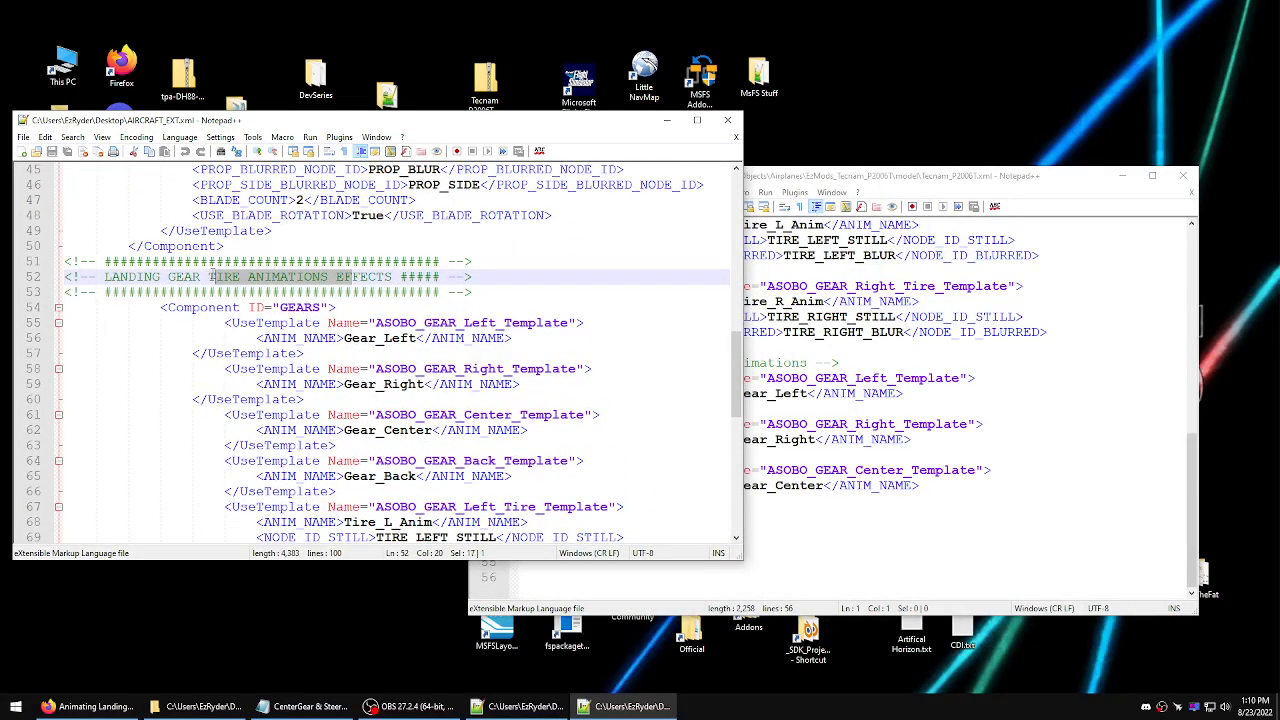
{"action": "left_click", "coordinate": [433, 292]}
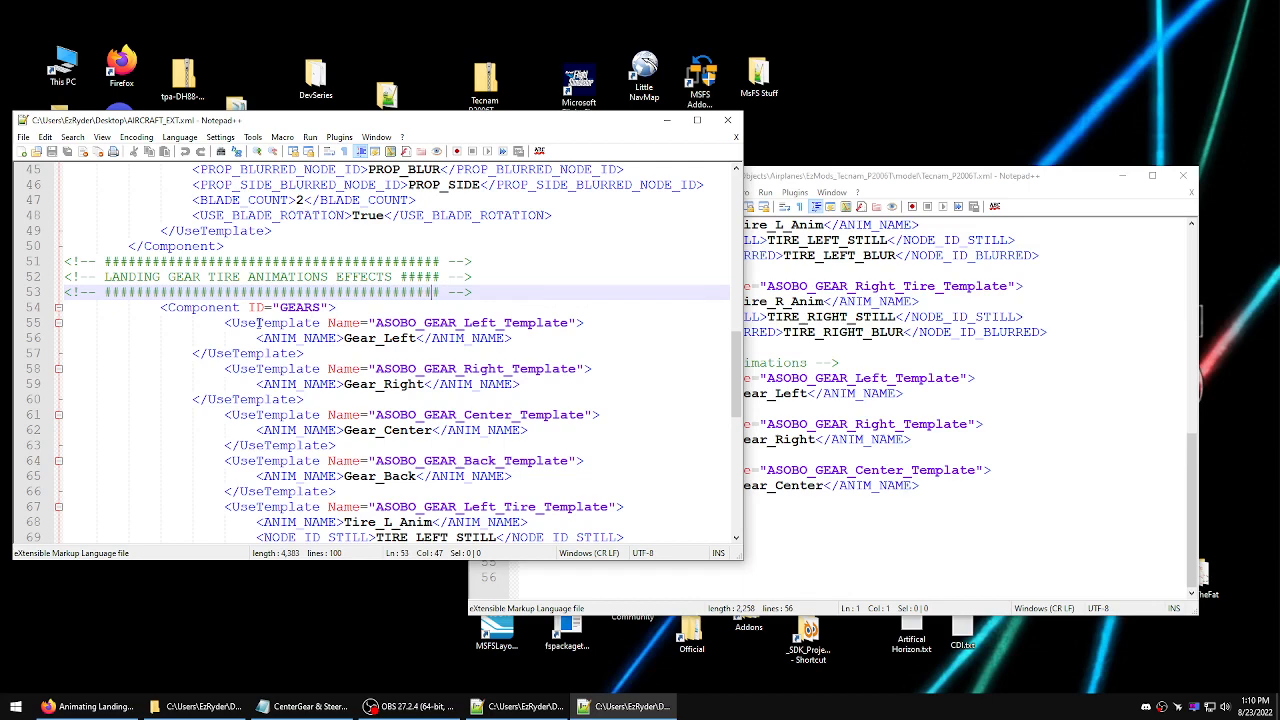
{"action": "left_click", "coordinate": [257, 323]}
{"action": "left_click", "coordinate": [258, 384]}
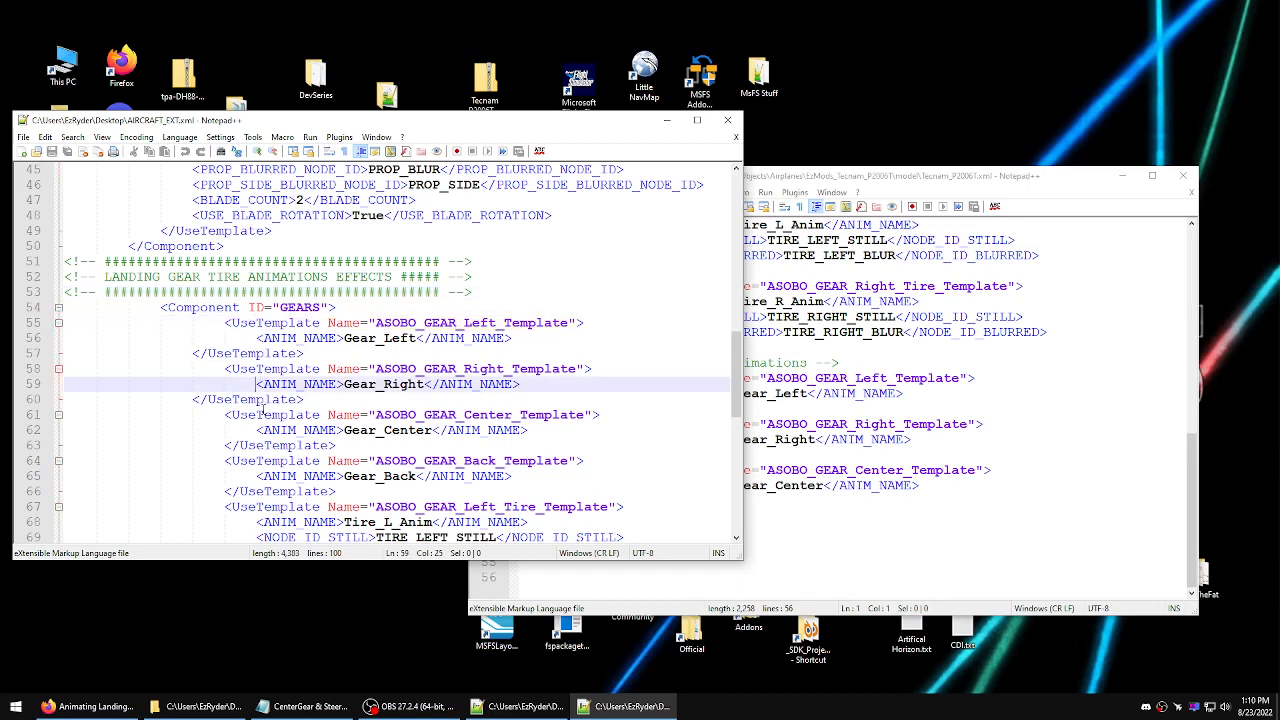
{"action": "left_click", "coordinate": [267, 369]}
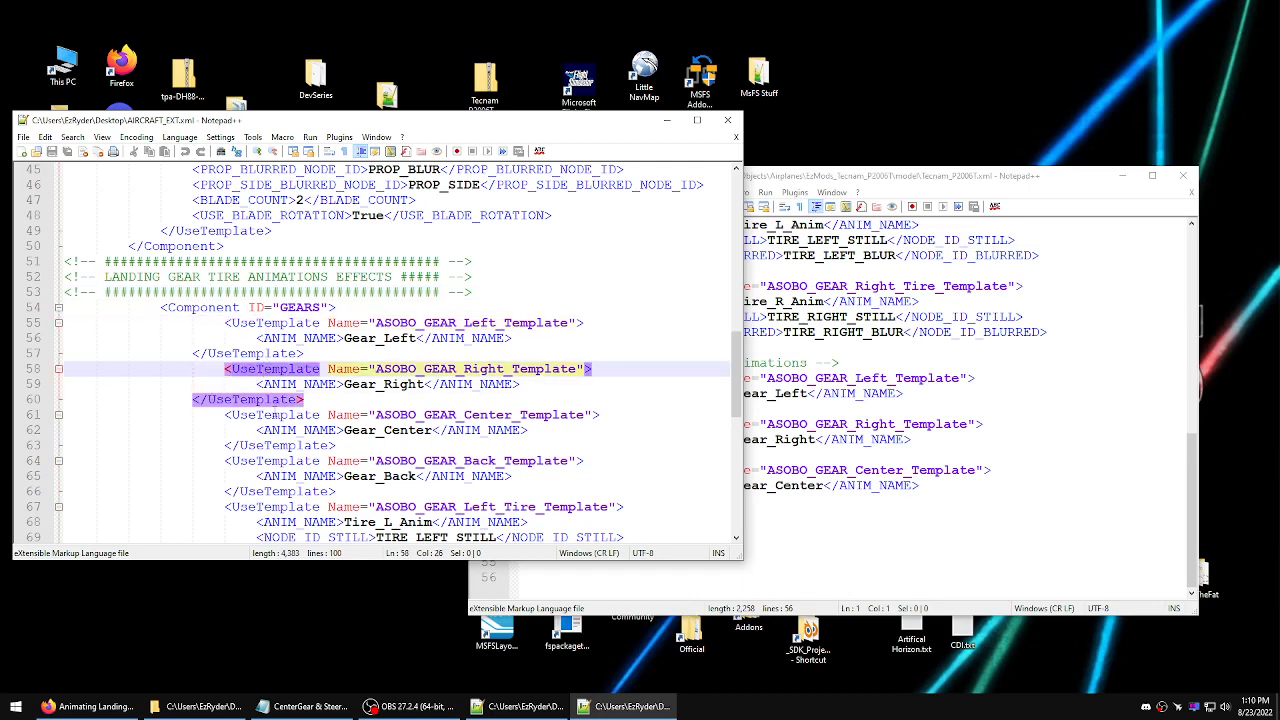
{"action": "left_click", "coordinate": [272, 414]}
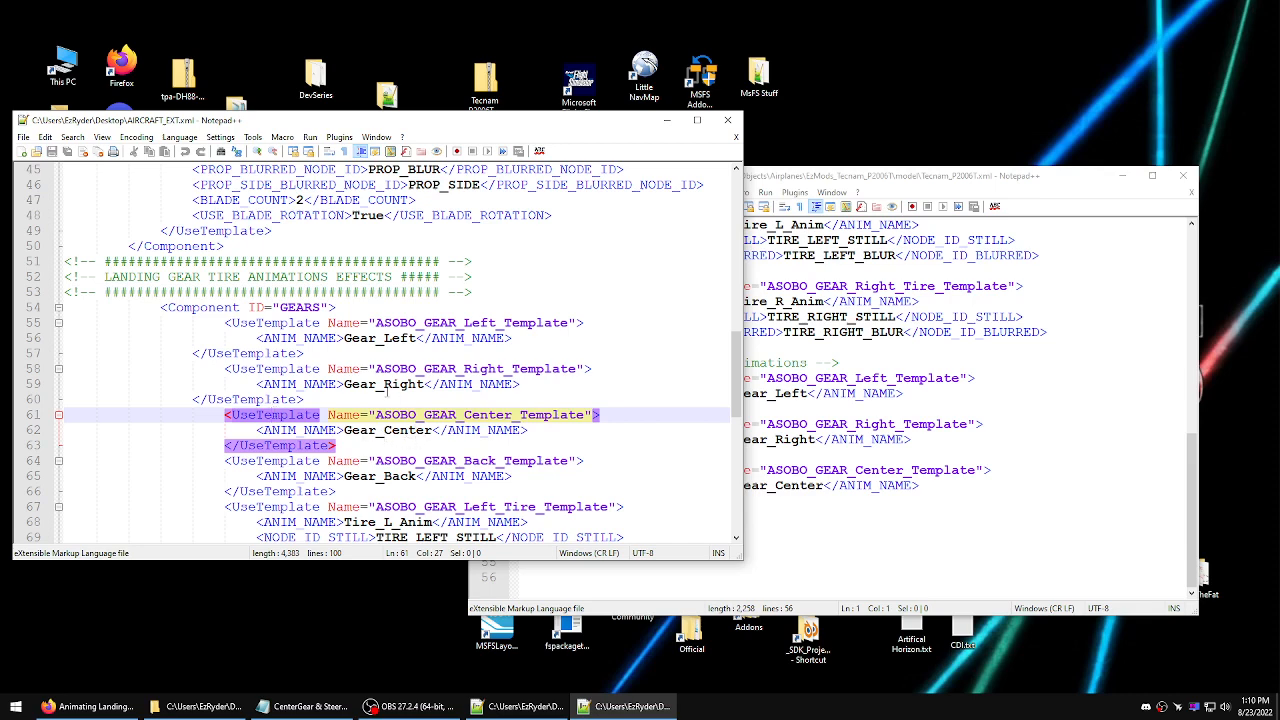
- Bring Tecnam_P2006T.xml to the front, maximize it and show its complete GEARS component
{"action": "left_click", "coordinate": [801, 364]}
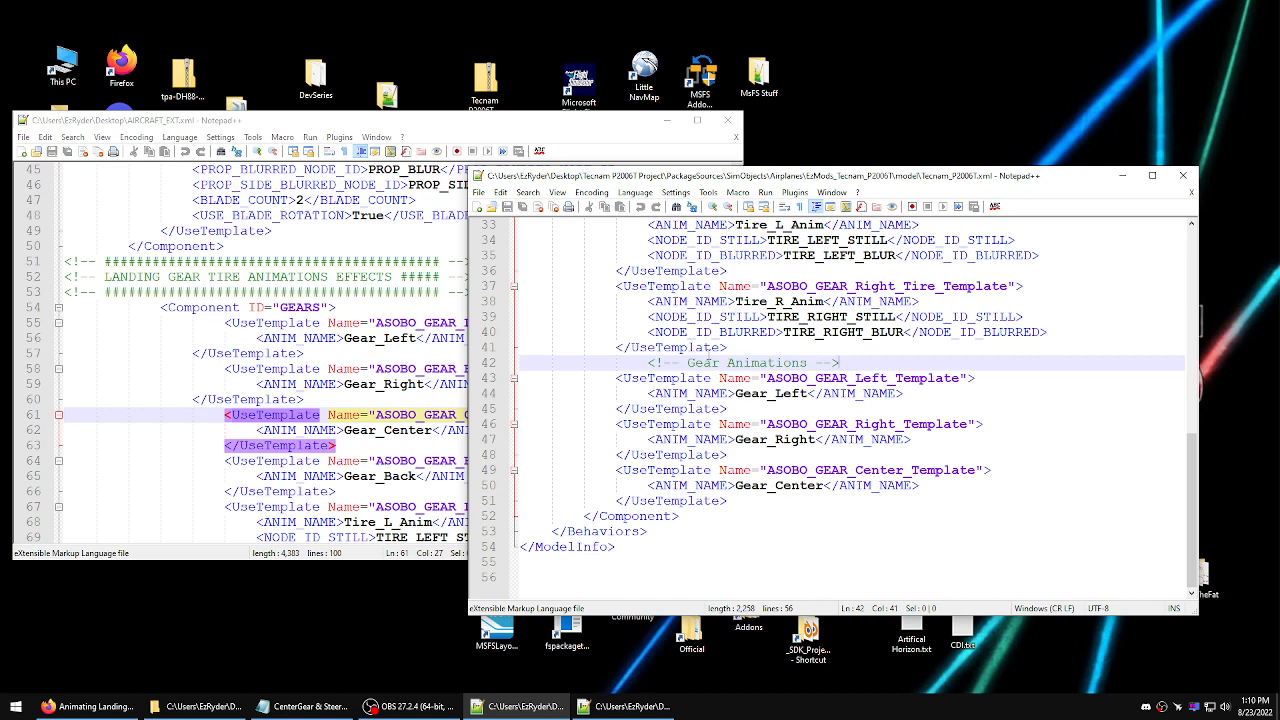
{"action": "left_click", "coordinate": [623, 531]}
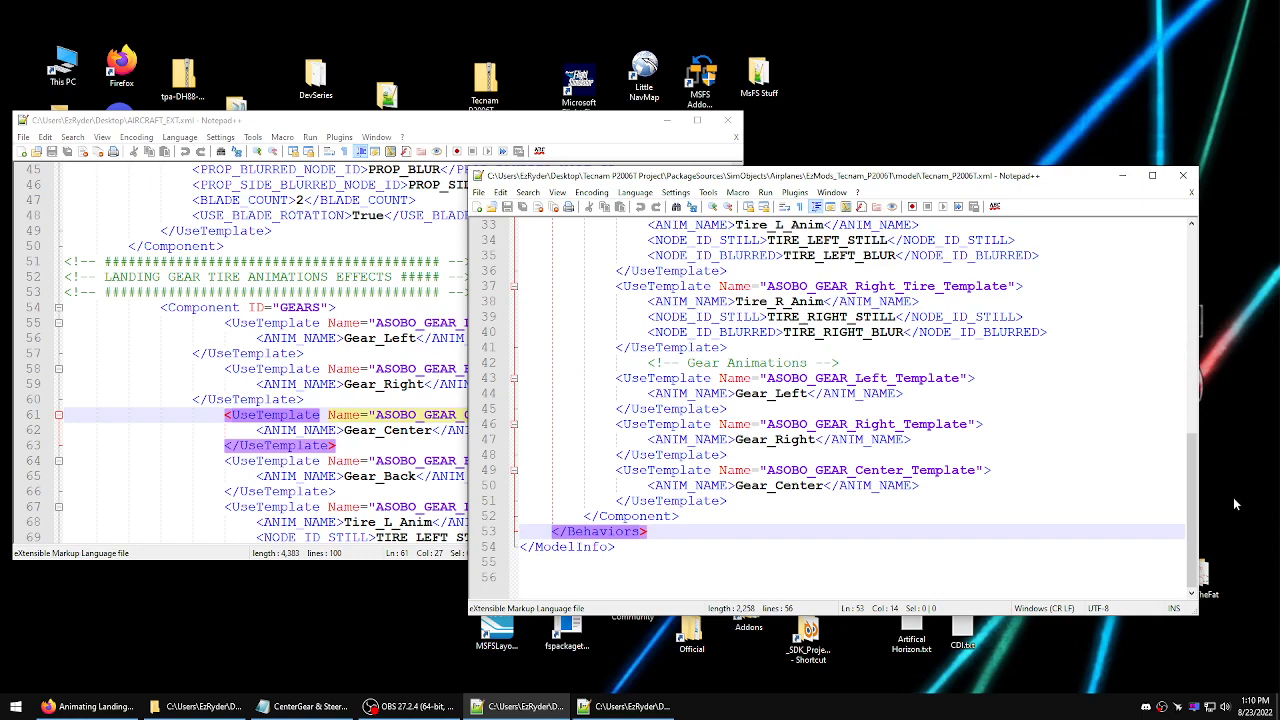
{"action": "double_click", "coordinate": [932, 176]}
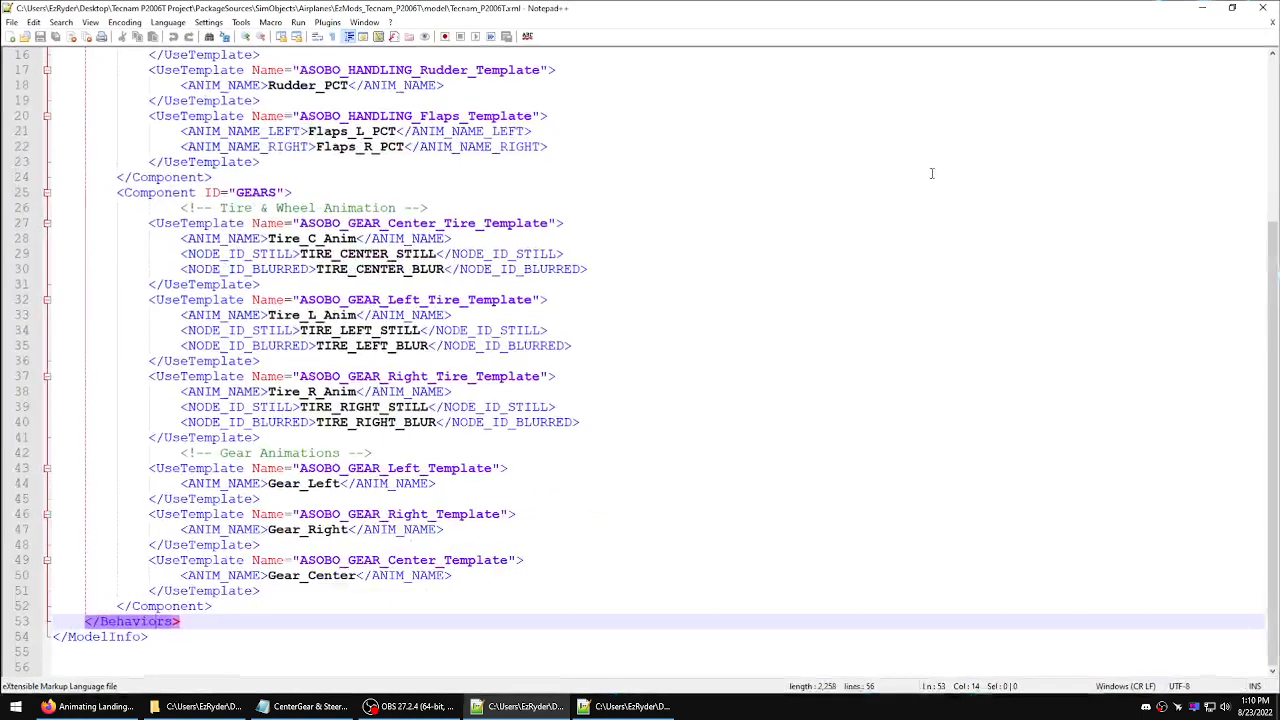
{"action": "scroll", "coordinate": [557, 243], "scroll_direction": "up", "scroll_amount": 4}
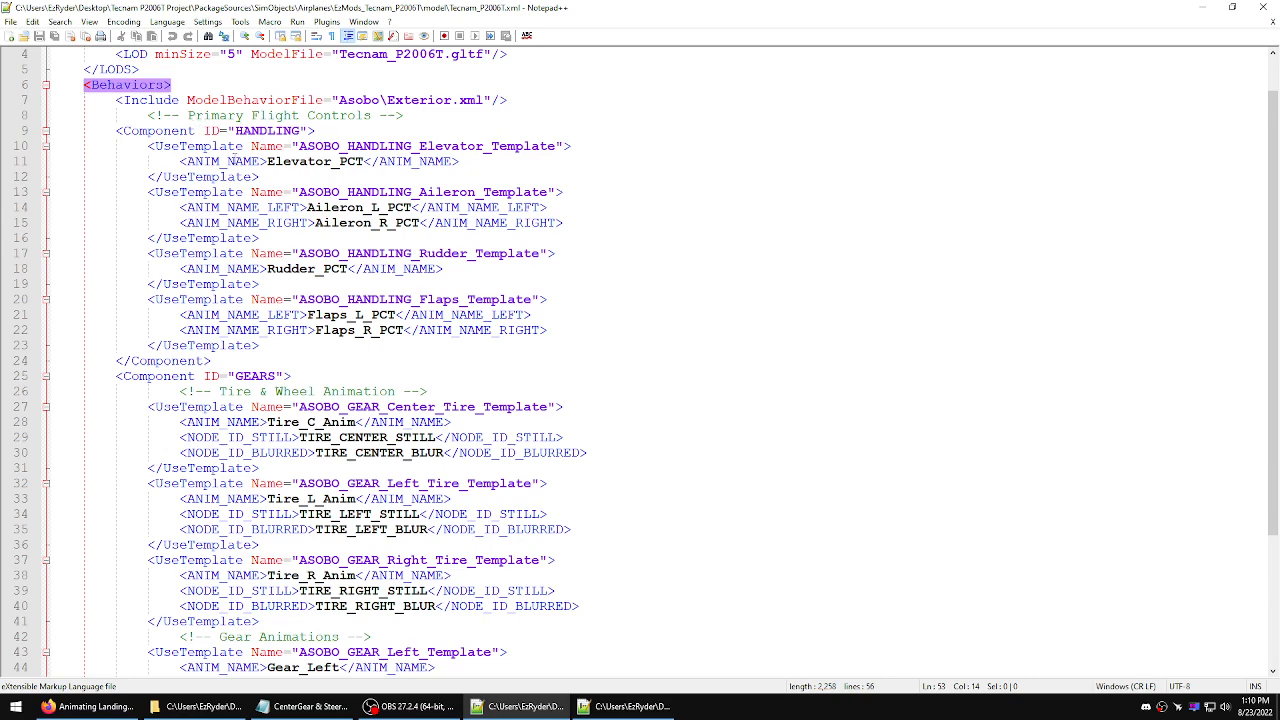
{"action": "left_click", "coordinate": [261, 375]}
{"action": "scroll", "coordinate": [604, 327], "scroll_direction": "down", "scroll_amount": 4}
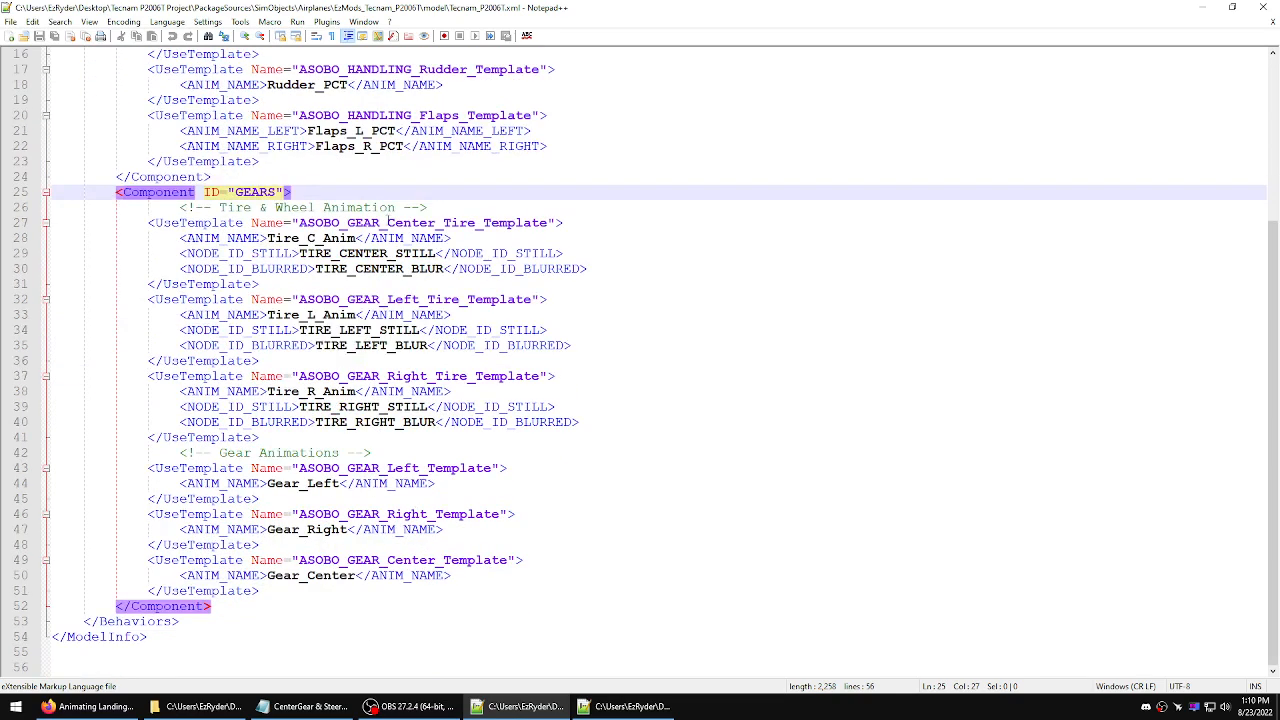
- Examine the tire and wheel templates and the Gear Animations templates inside the GEARS component of Tecnam_P2006T.xml
{"action": "left_click_drag", "start_coordinate": [565, 223], "coordinate": [449, 225]}
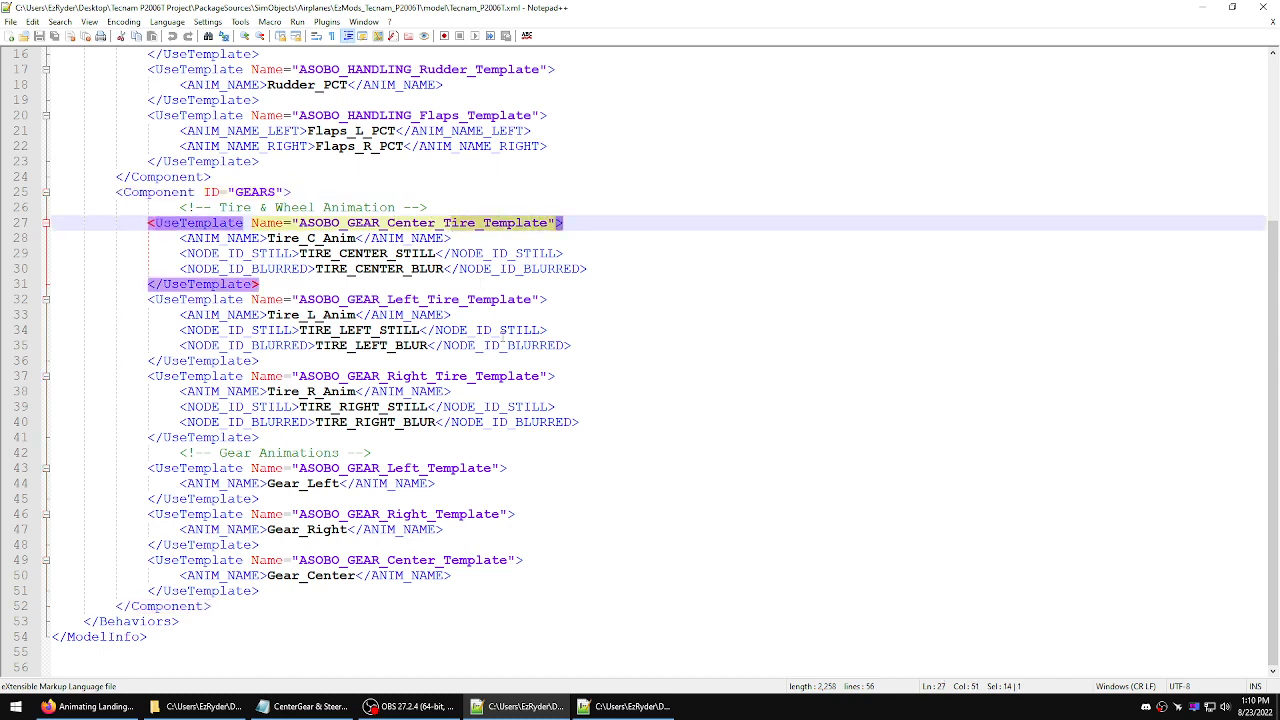
{"action": "left_click_drag", "start_coordinate": [312, 432], "coordinate": [91, 224]}
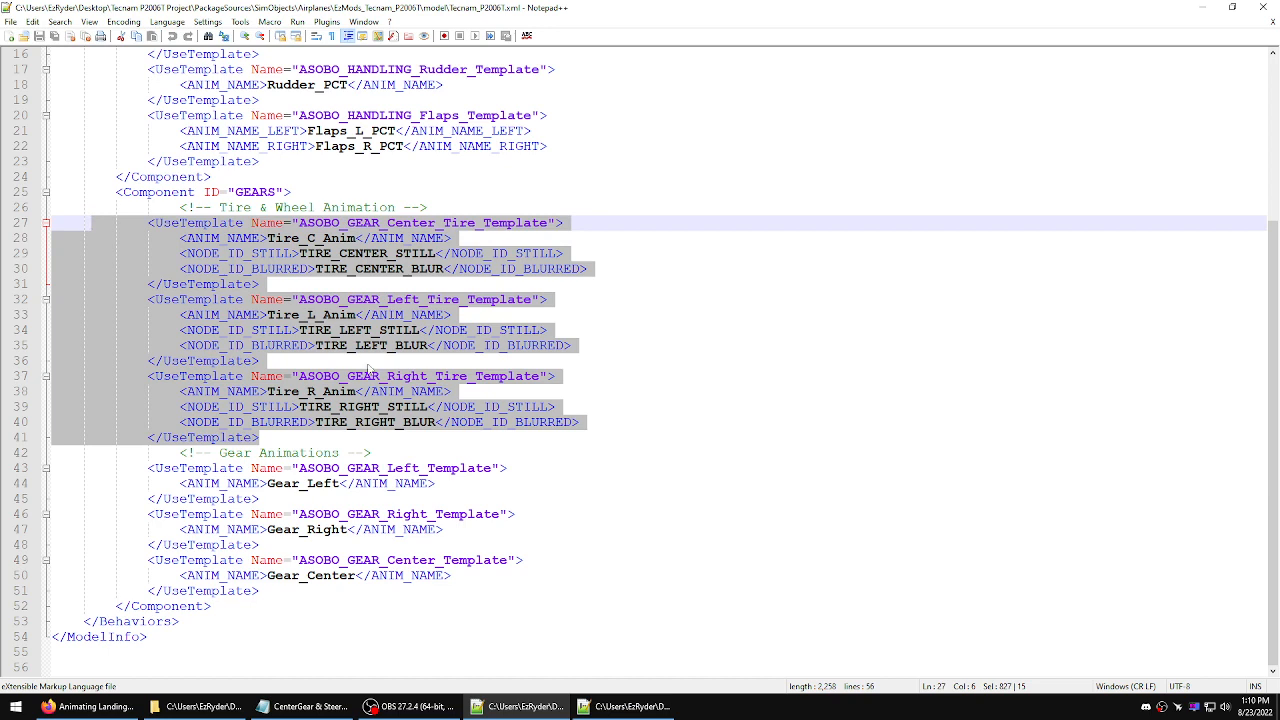
{"action": "left_click", "coordinate": [435, 440]}
{"action": "left_click_drag", "start_coordinate": [281, 589], "coordinate": [180, 577]}
{"action": "left_click_drag", "start_coordinate": [393, 452], "coordinate": [52, 452]}
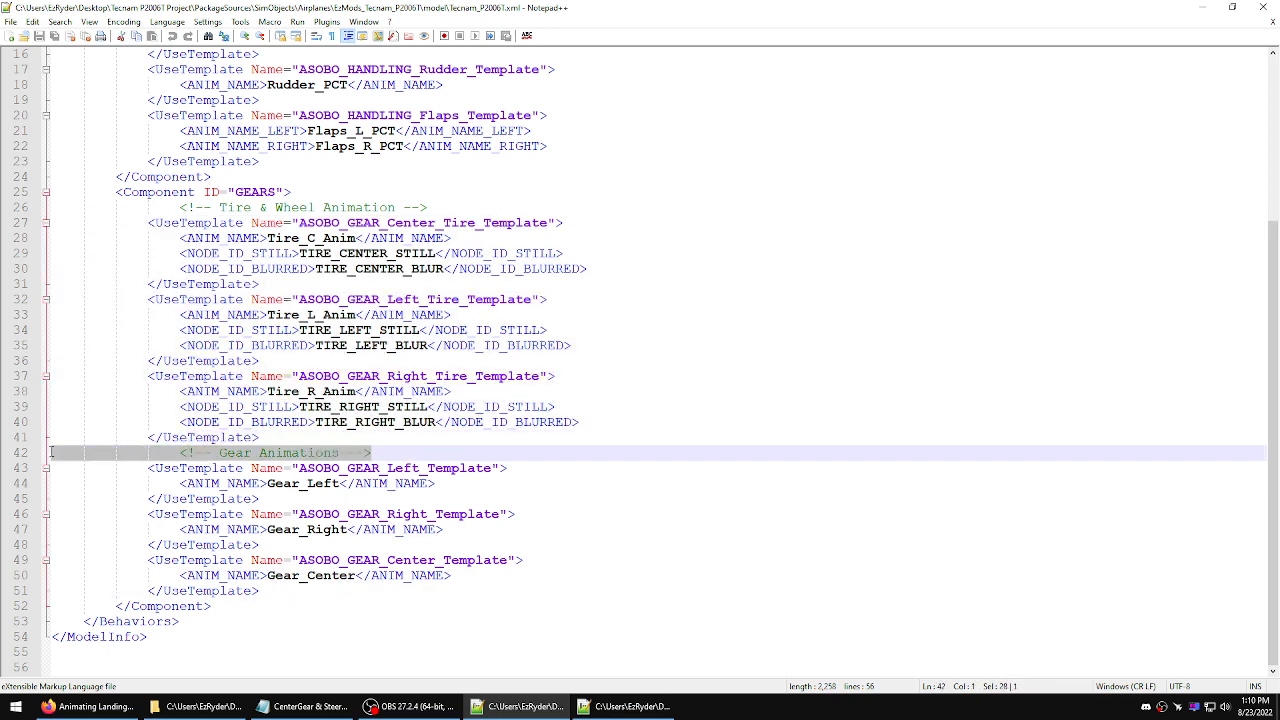
{"action": "left_click", "coordinate": [270, 469]}
{"action": "left_click", "coordinate": [301, 542]}
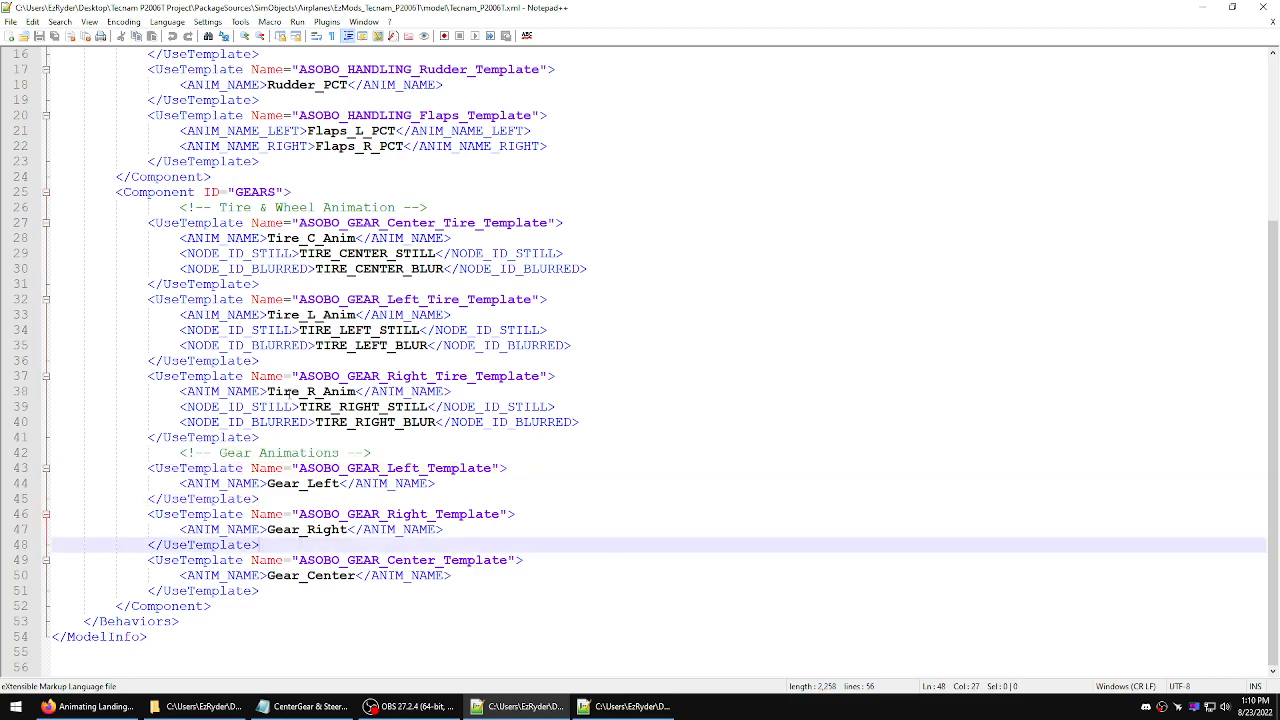
{"action": "left_click", "coordinate": [413, 631]}
- Check the gear templates under the GEARS component in AIRCRAFT_EXT.xml for comparison, and close that file
{"action": "left_click", "coordinate": [514, 707]}
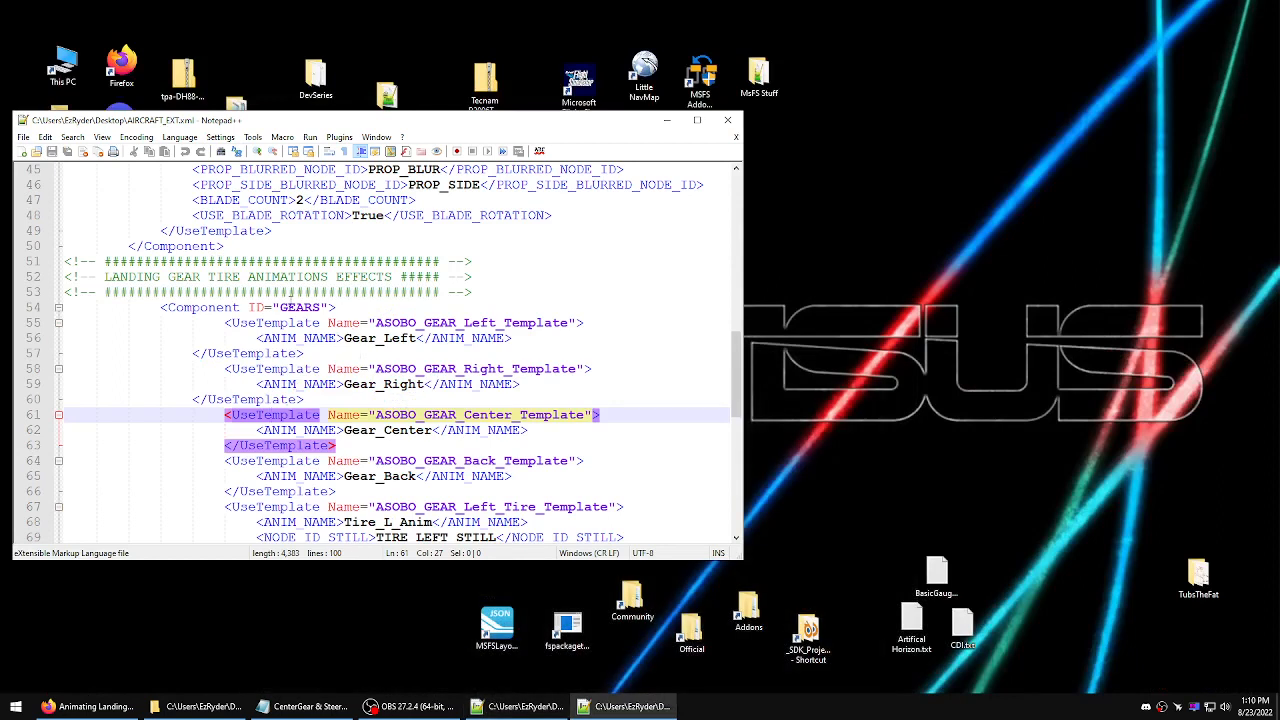
{"action": "key", "text": "Up"}
{"action": "key", "text": "Up"}
{"action": "key", "text": "Up"}
{"action": "key", "text": "Up"}
{"action": "key", "text": "Up"}
{"action": "key", "text": "Up"}
{"action": "key", "text": "Down"}
{"action": "key", "text": "Down"}
{"action": "key", "text": "Down"}
{"action": "key", "text": "Down"}
{"action": "key", "text": "Down"}
{"action": "key", "text": "Down"}
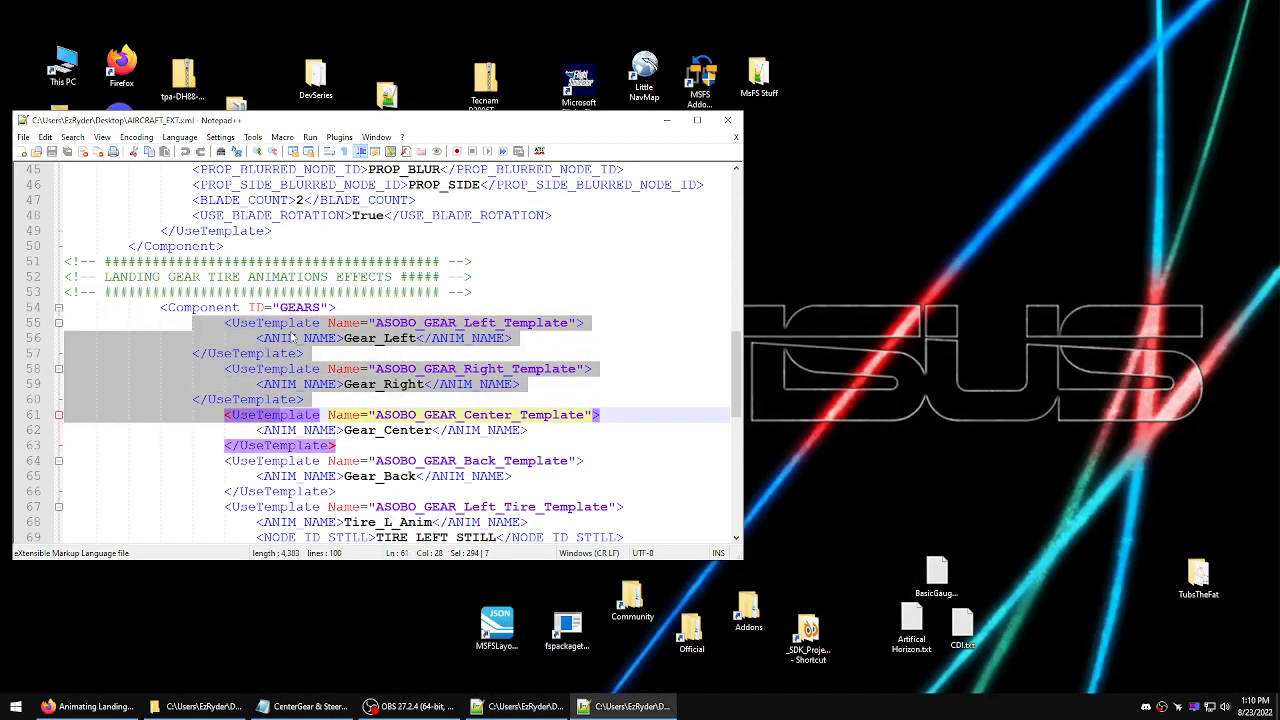
{"action": "left_click", "coordinate": [281, 307]}
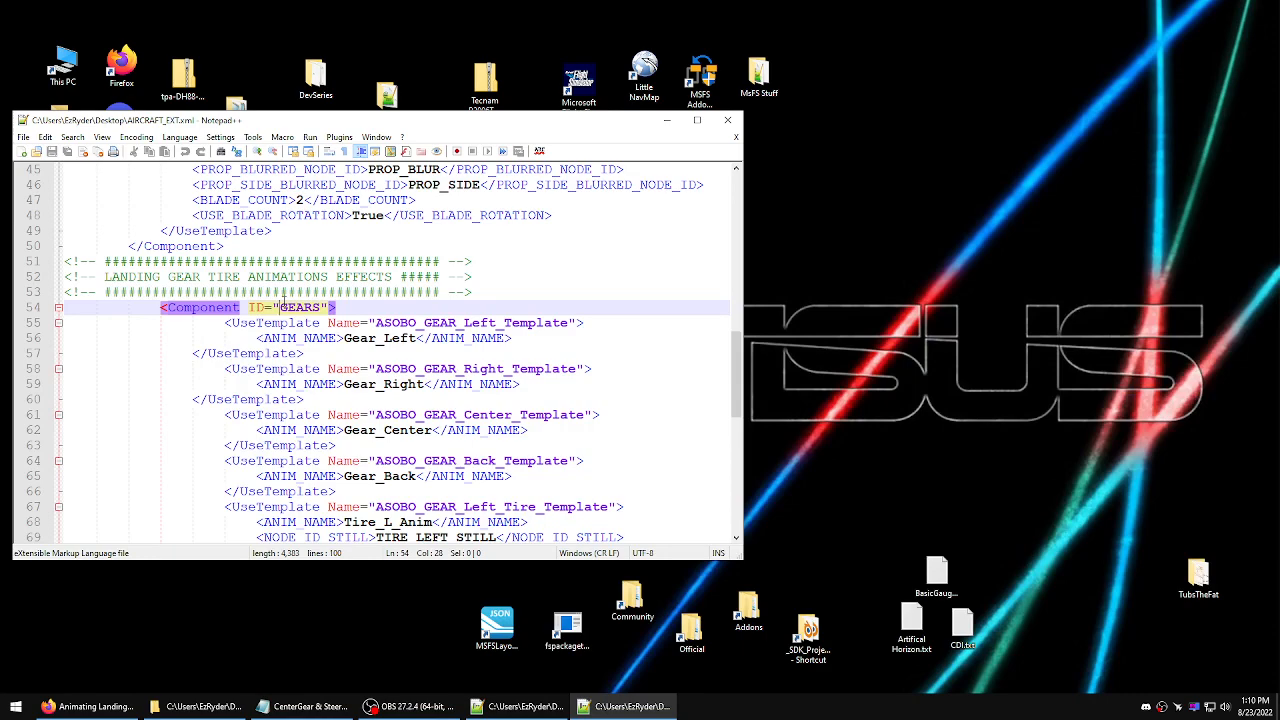
{"action": "left_click", "coordinate": [725, 121]}
- Restore Tecnam_P2006T.xml to a smaller window, check its Gear Animations names such as Gear_Left, and clear the window off the desktop
{"action": "left_click", "coordinate": [518, 706]}
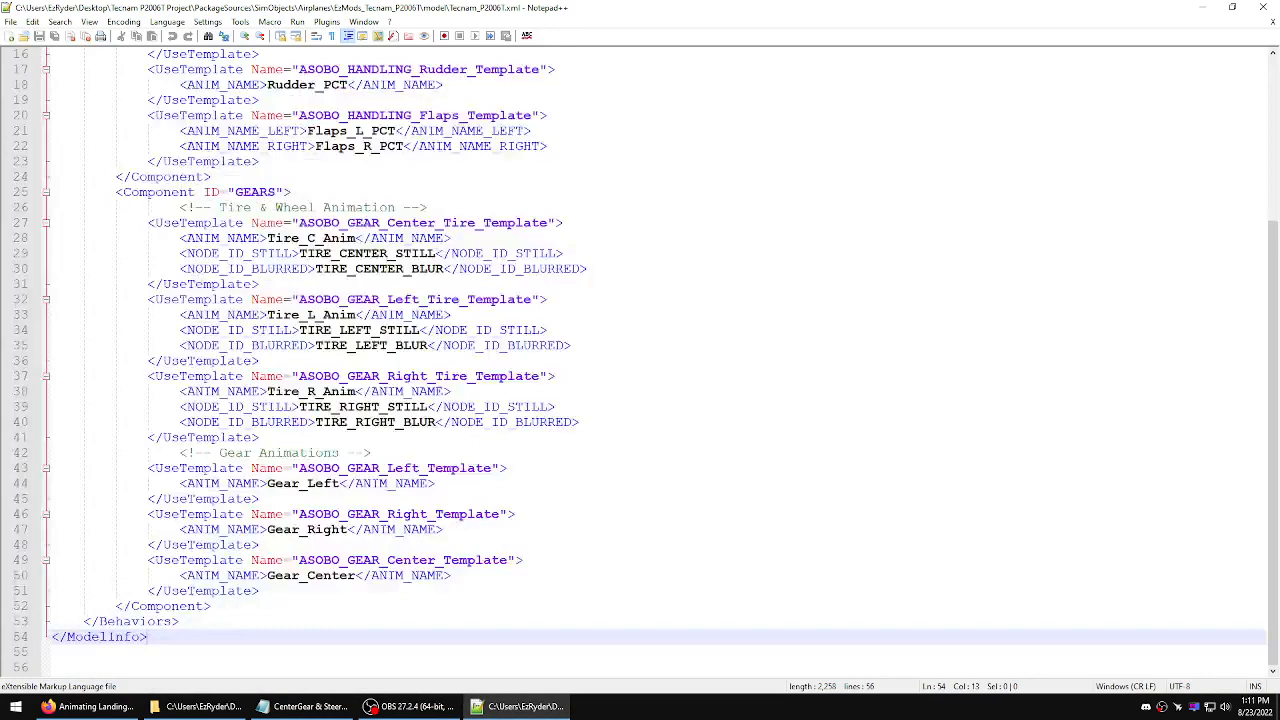
{"action": "left_click_drag", "start_coordinate": [697, 14], "coordinate": [767, 130]}
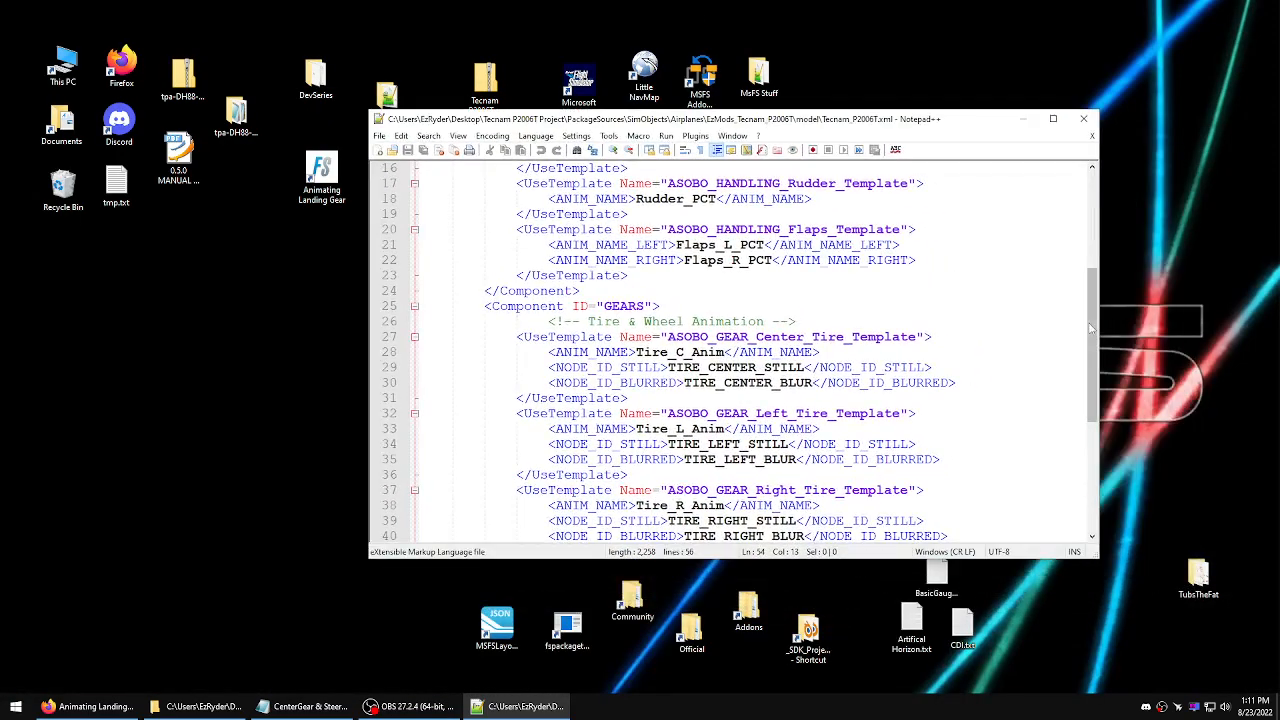
{"action": "left_click_drag", "start_coordinate": [1095, 340], "coordinate": [1098, 431]}
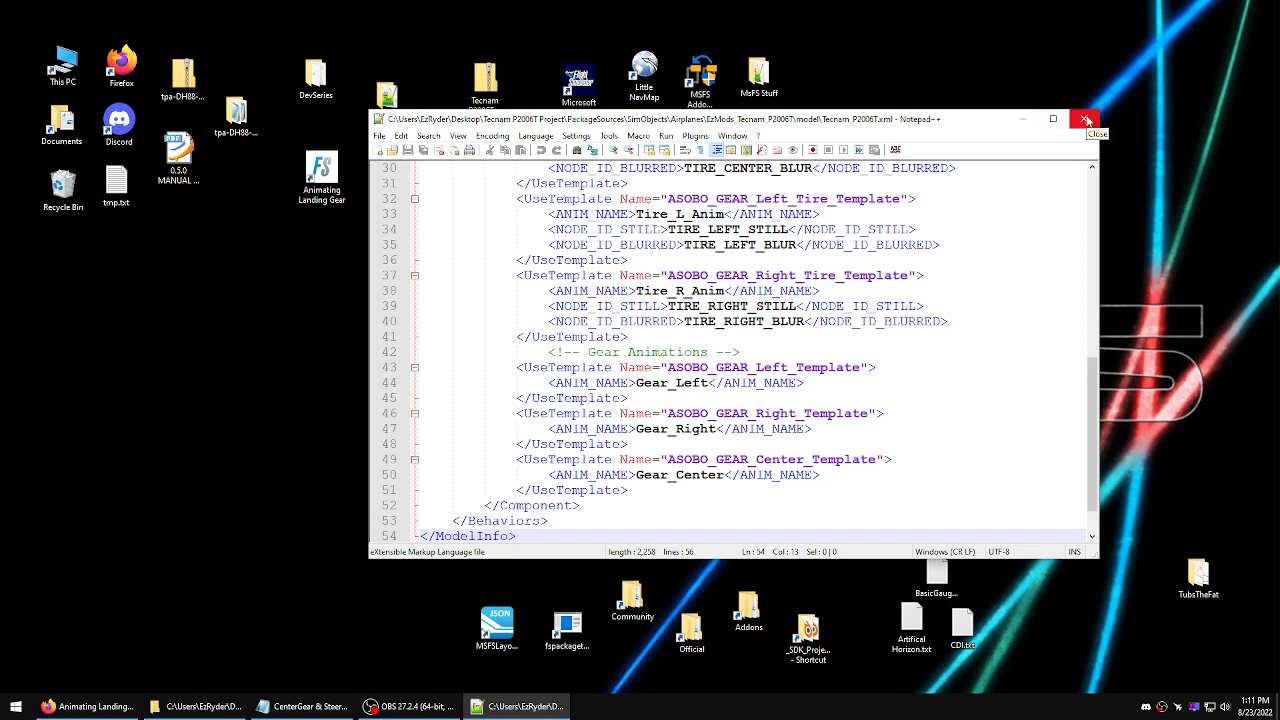
{"action": "left_click_drag", "start_coordinate": [710, 383], "coordinate": [636, 388]}
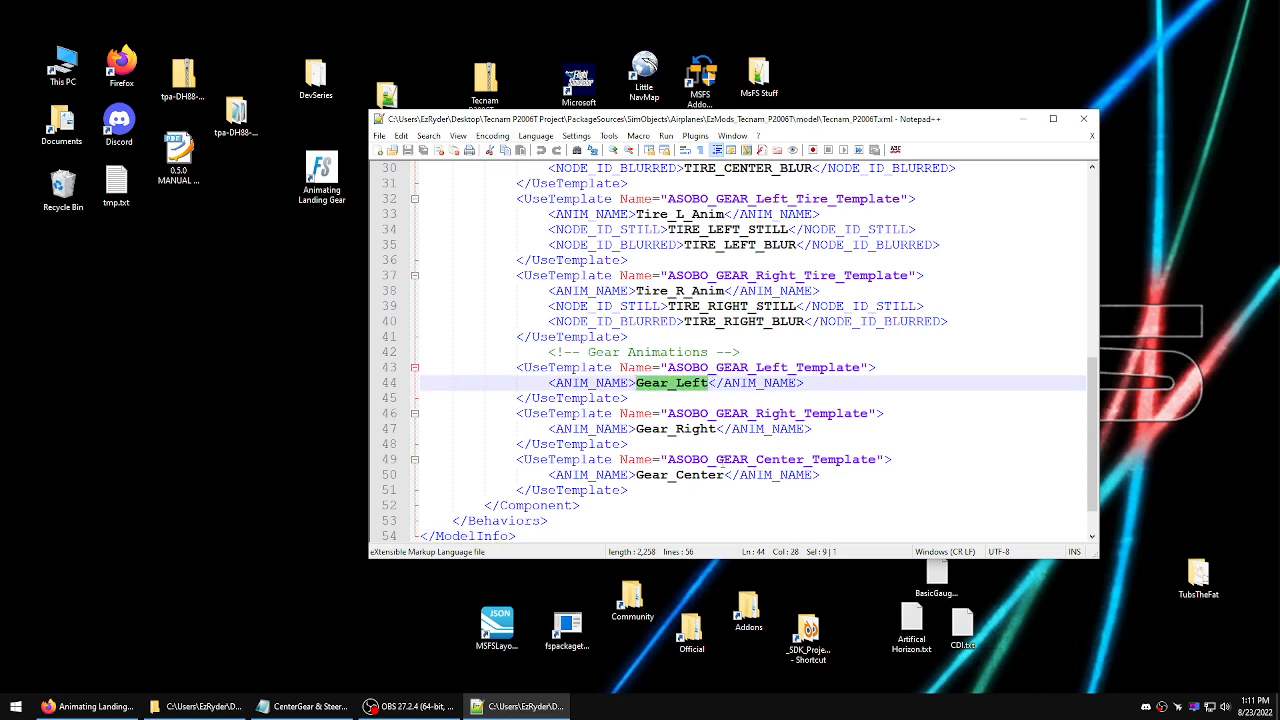
{"action": "left_click", "coordinate": [698, 487]}
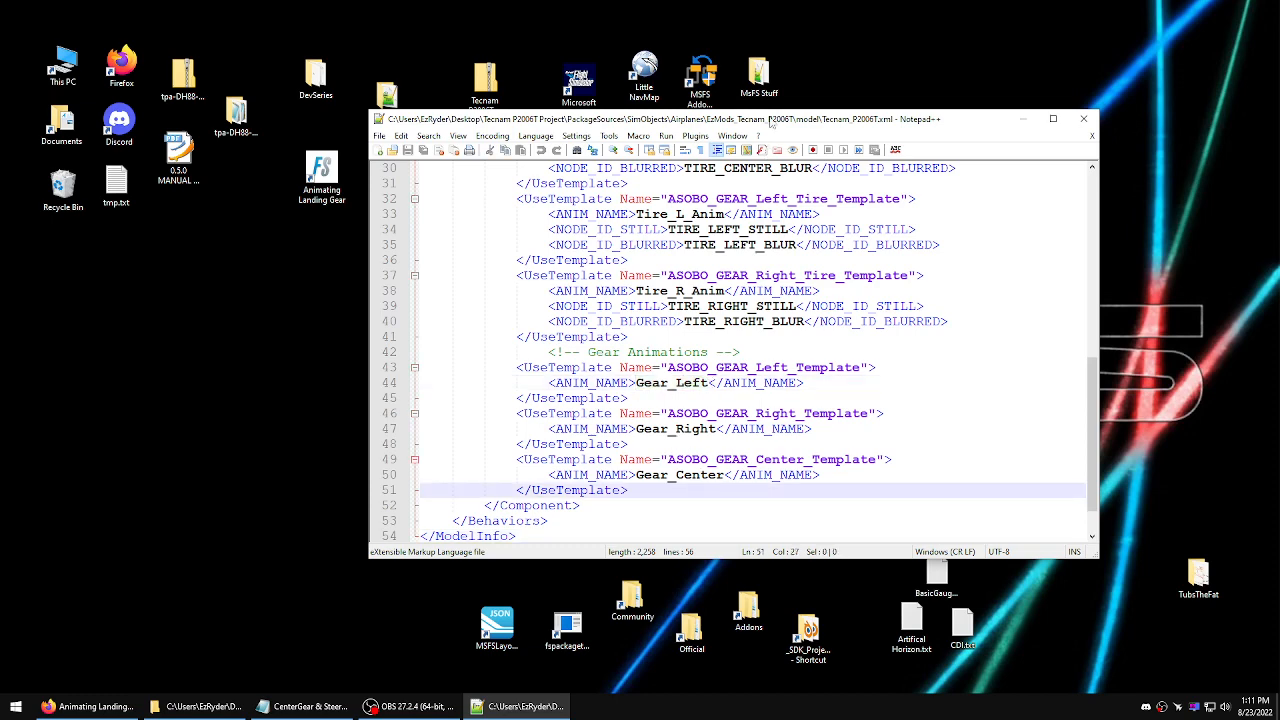
{"action": "left_click_drag", "start_coordinate": [770, 121], "coordinate": [0, 180]}
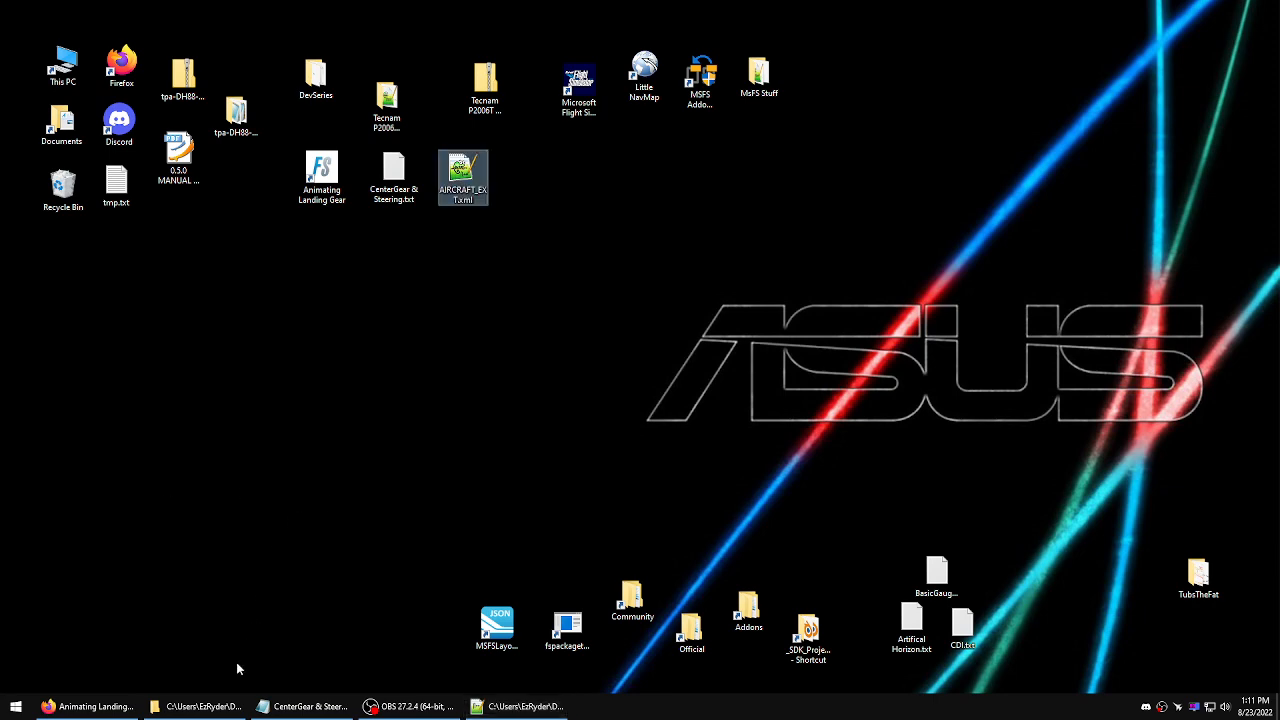
- Go up to the Tecnam P2006T Project folder and open Tecnam_P2006T.blend from its Models folder in Blender
{"action": "left_click", "coordinate": [197, 706]}
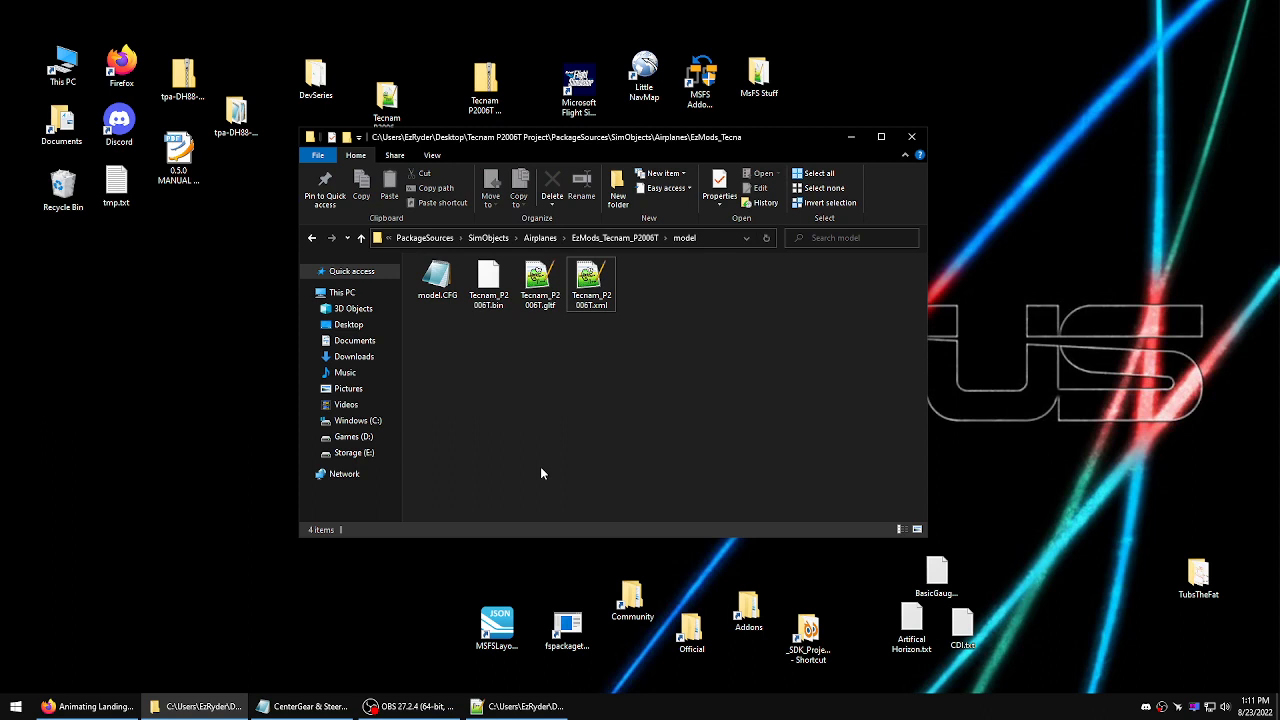
{"action": "left_click", "coordinate": [361, 238]}
{"action": "left_click", "coordinate": [361, 238]}
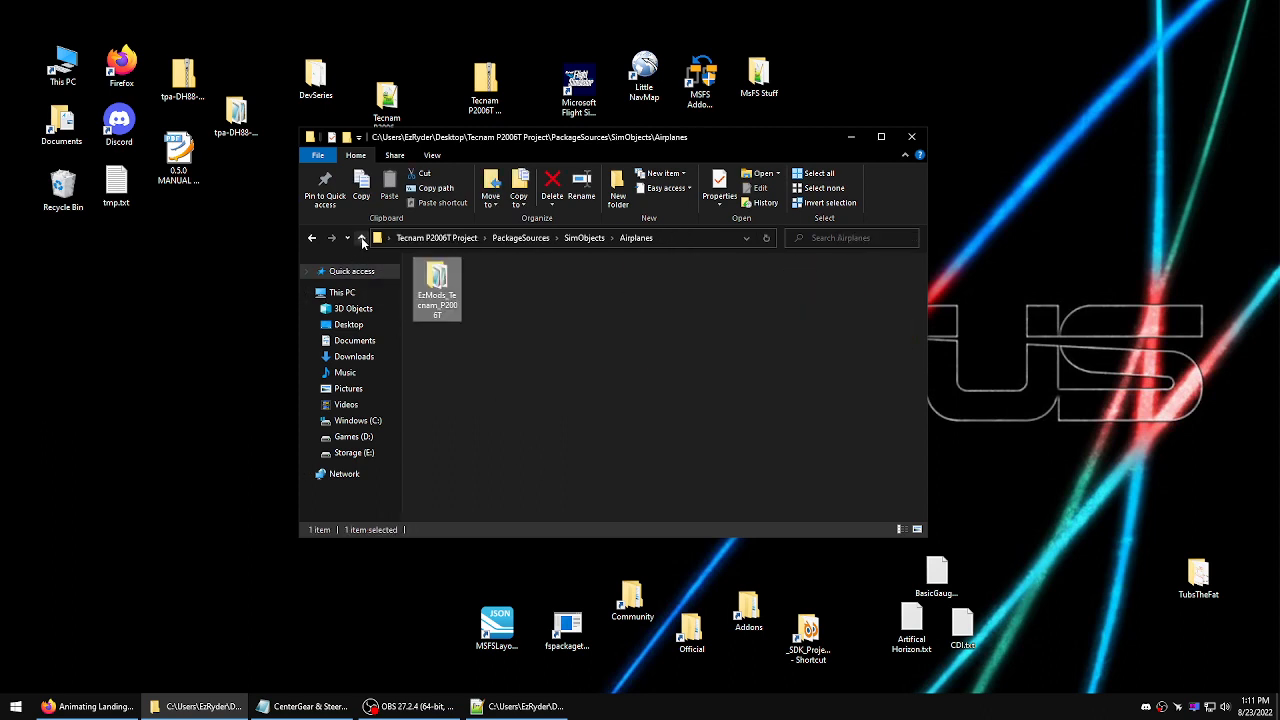
{"action": "left_click", "coordinate": [361, 238]}
{"action": "left_click", "coordinate": [361, 238]}
{"action": "left_click", "coordinate": [361, 238]}
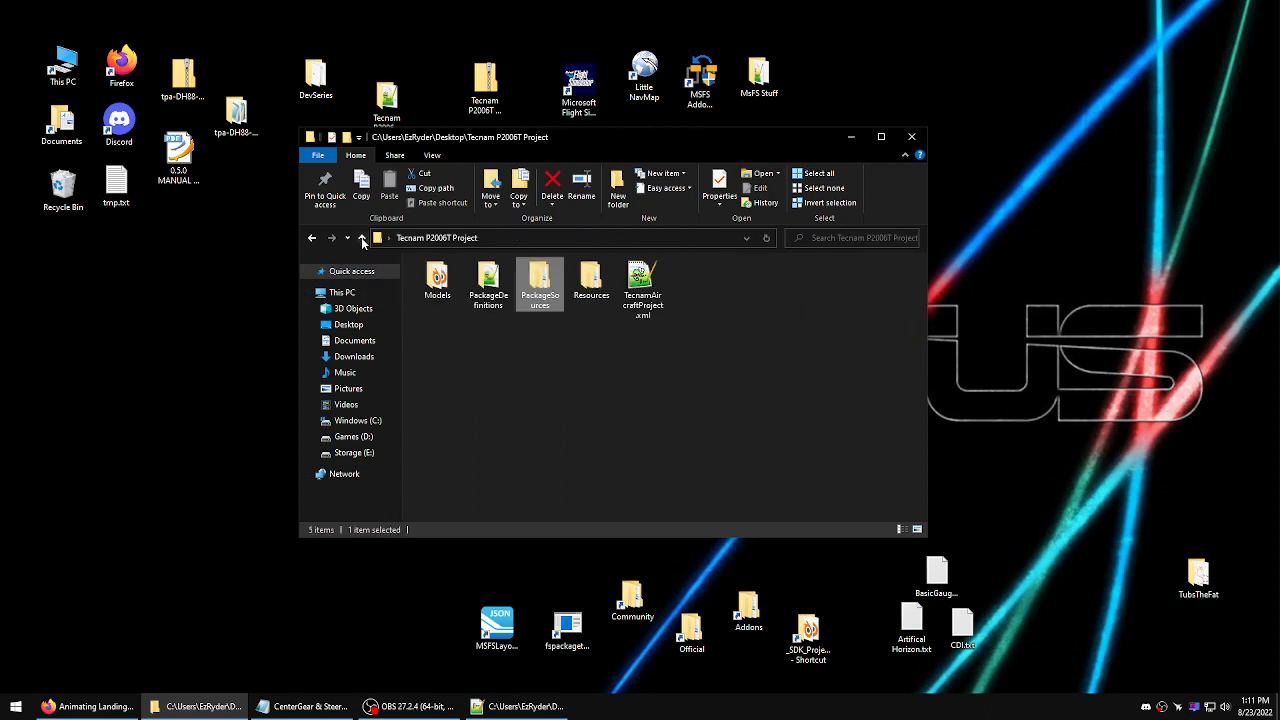
{"action": "double_click", "coordinate": [433, 284]}
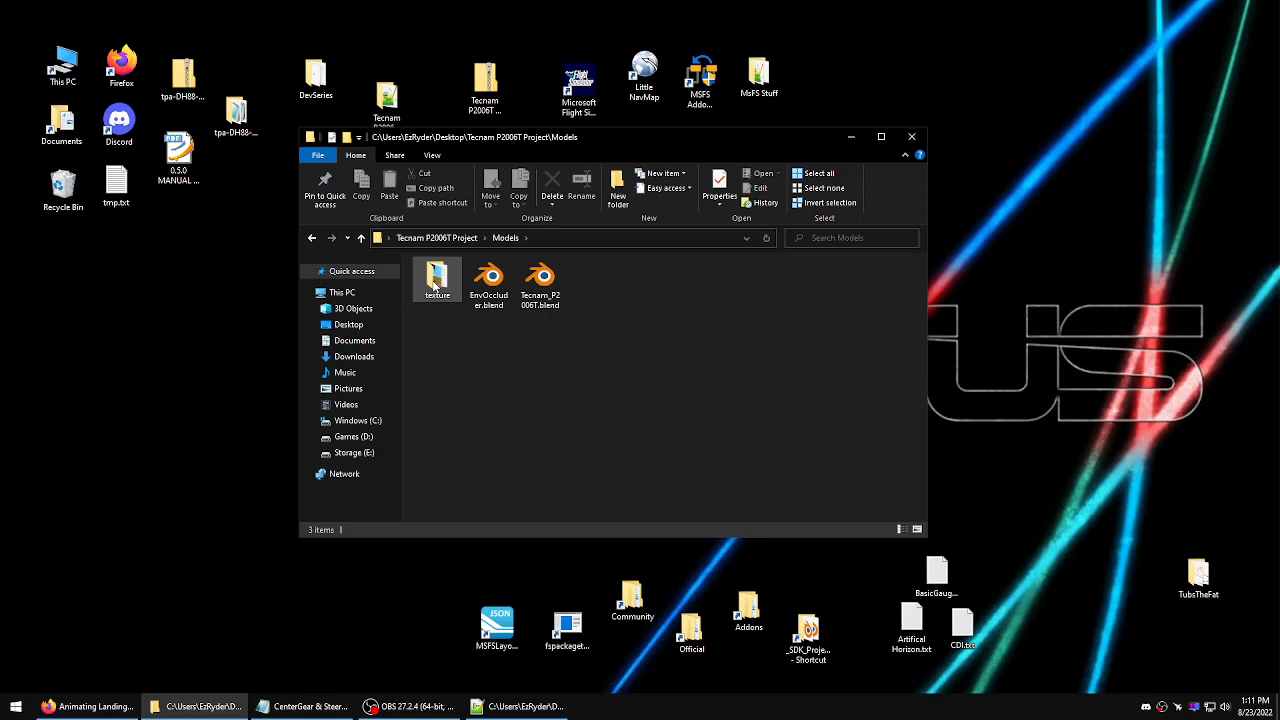
{"action": "left_click", "coordinate": [537, 298]}
{"action": "double_click", "coordinate": [537, 299]}
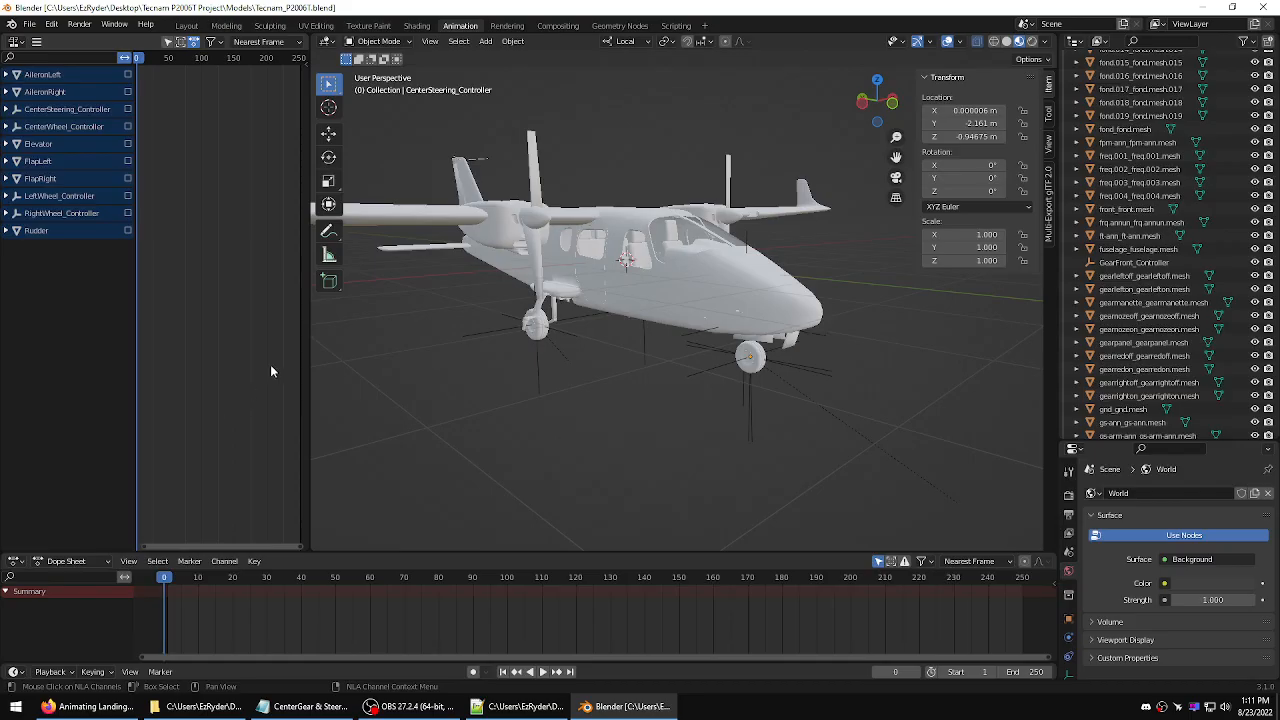
- Delete the GearFront_Controller empty at the nose gear
{"action": "mouse_move", "coordinate": [683, 352]}
{"action": "middle_mouse_down"}
{"action": "mouse_move", "coordinate": [728, 372]}
{"action": "mouse_move", "coordinate": [654, 373]}
{"action": "mouse_move", "coordinate": [651, 352]}
{"action": "middle_mouse_up"}
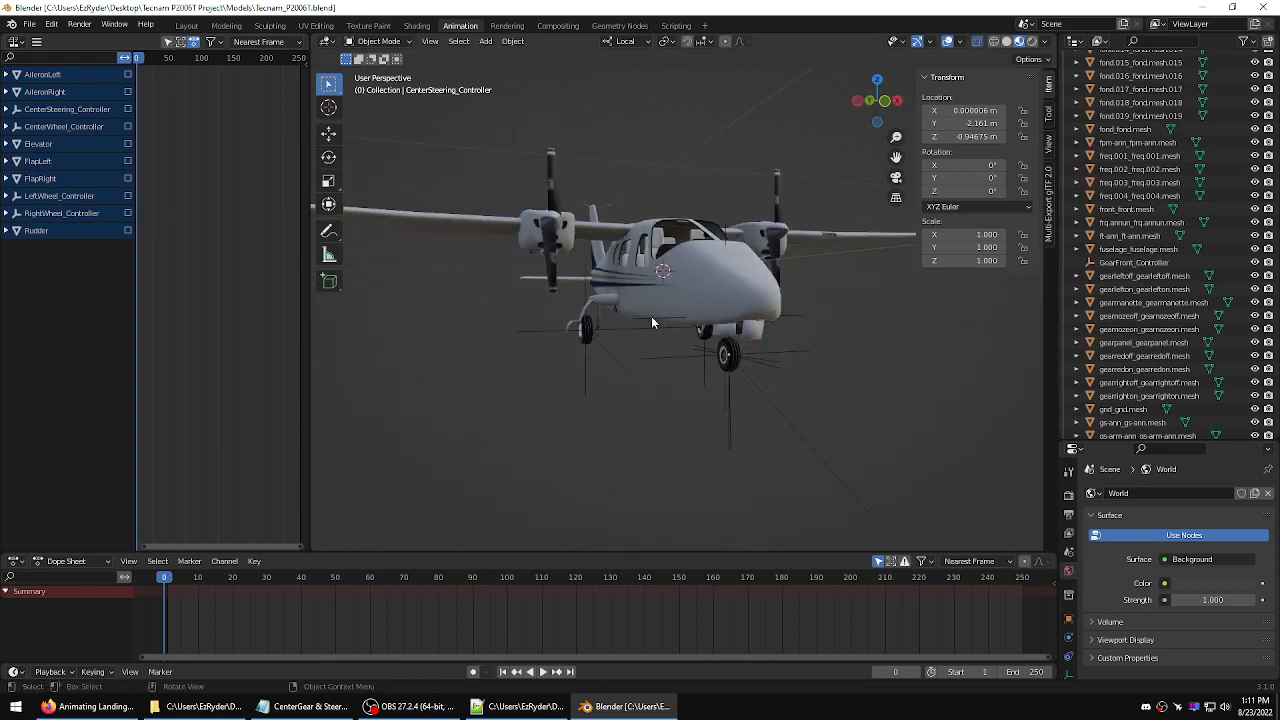
{"action": "left_click", "coordinate": [652, 321]}
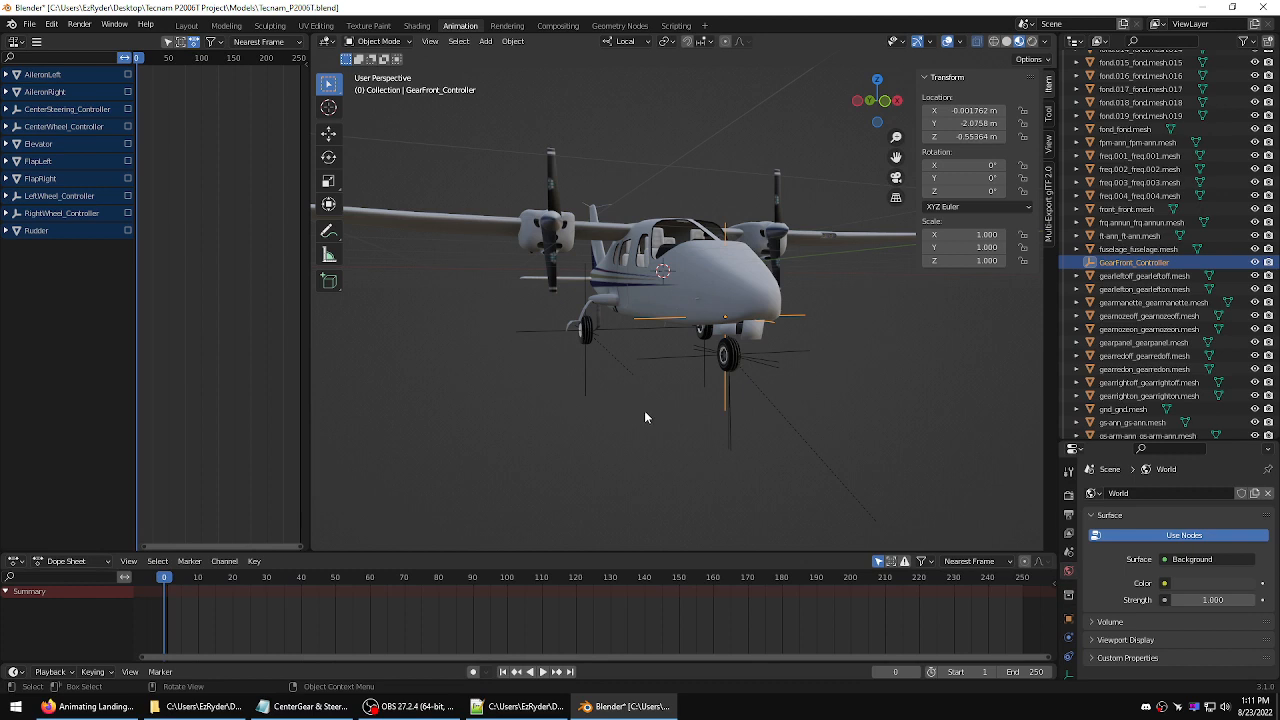
{"action": "key", "text": "Delete"}
- Select the axeAH_axeAH.mesh cylinder above the nose wheel and isolate it in local view
{"action": "middle_click_drag", "start_coordinate": [888, 385], "coordinate": [823, 337]}
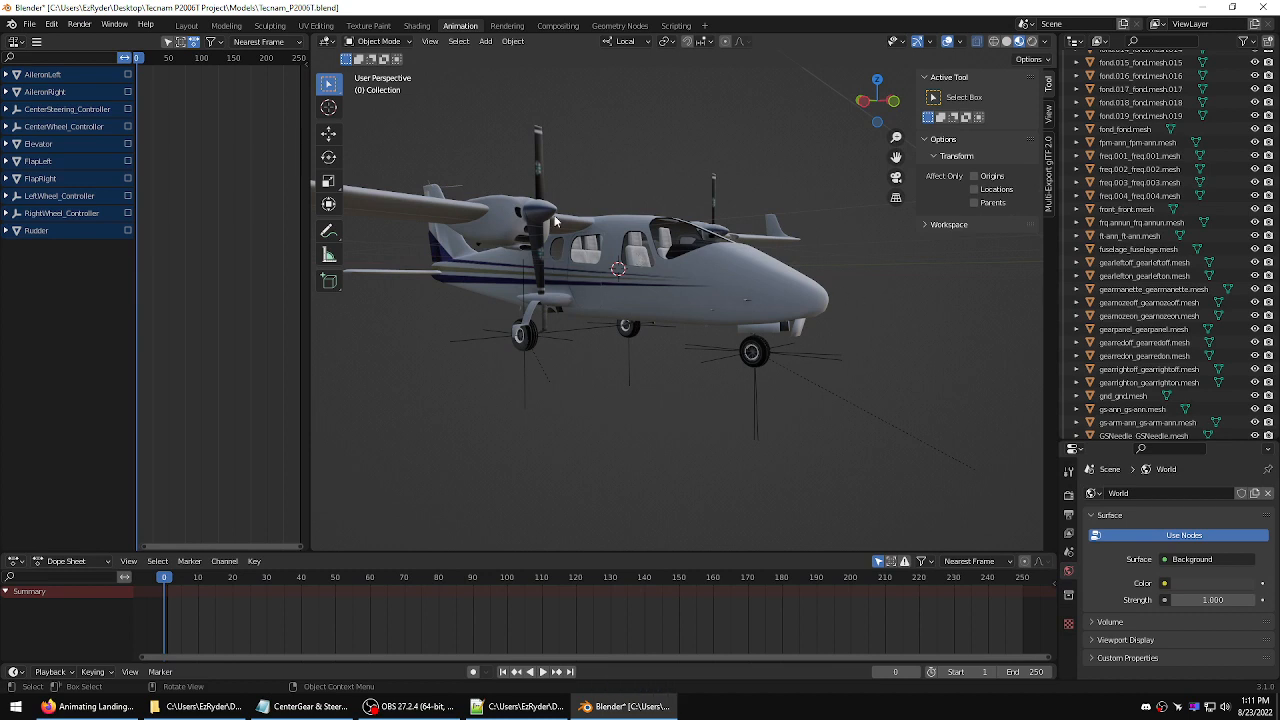
{"action": "middle_click_drag", "start_coordinate": [834, 276], "coordinate": [672, 257]}
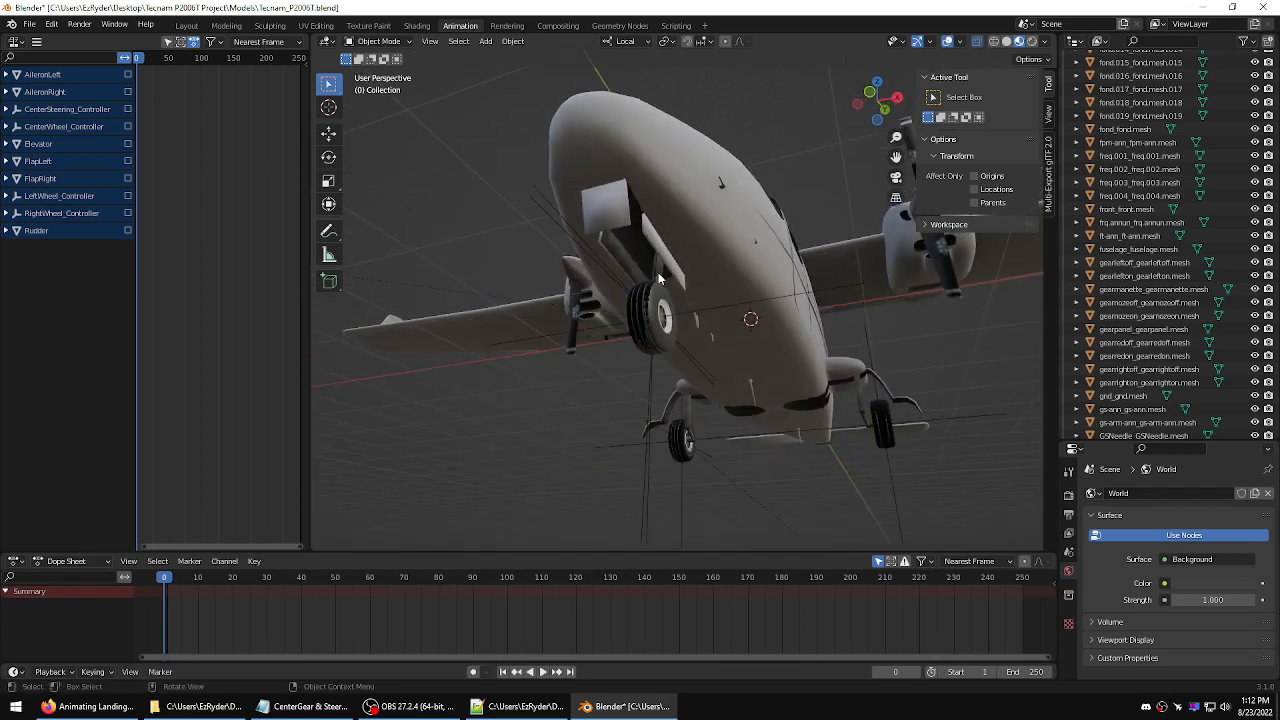
{"action": "left_click", "coordinate": [660, 280]}
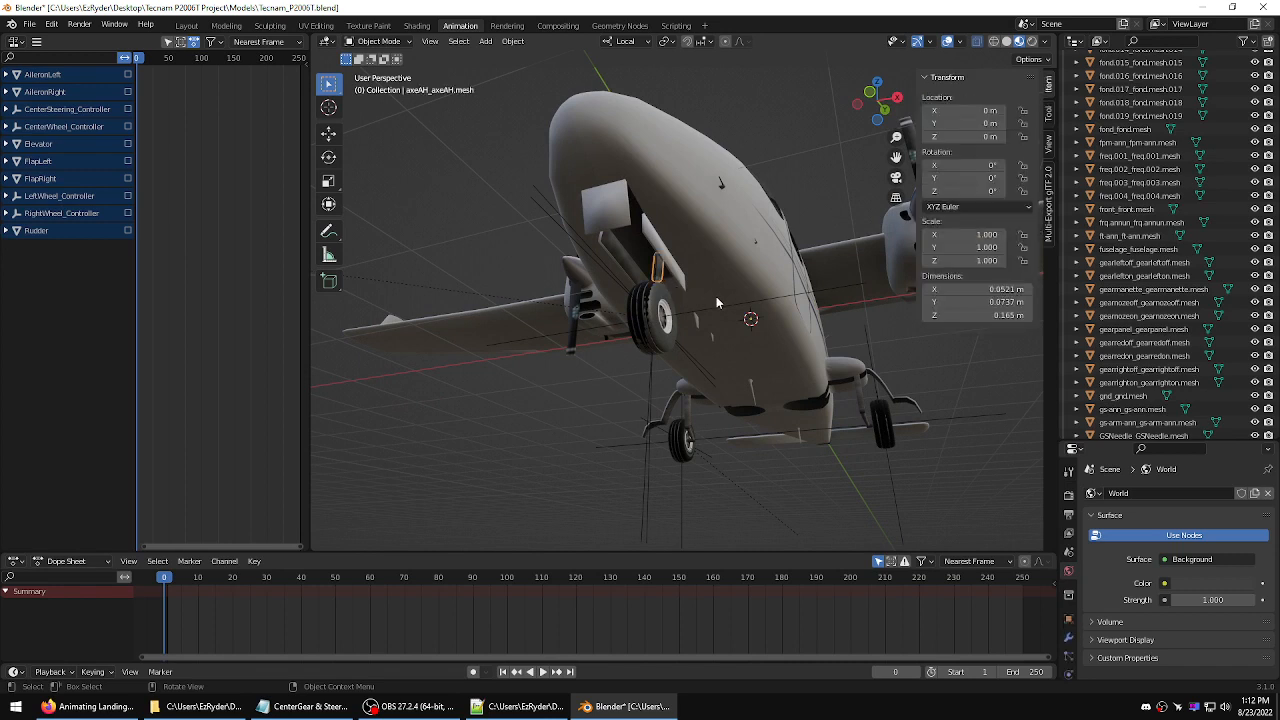
{"action": "key", "text": "KP_Divide"}
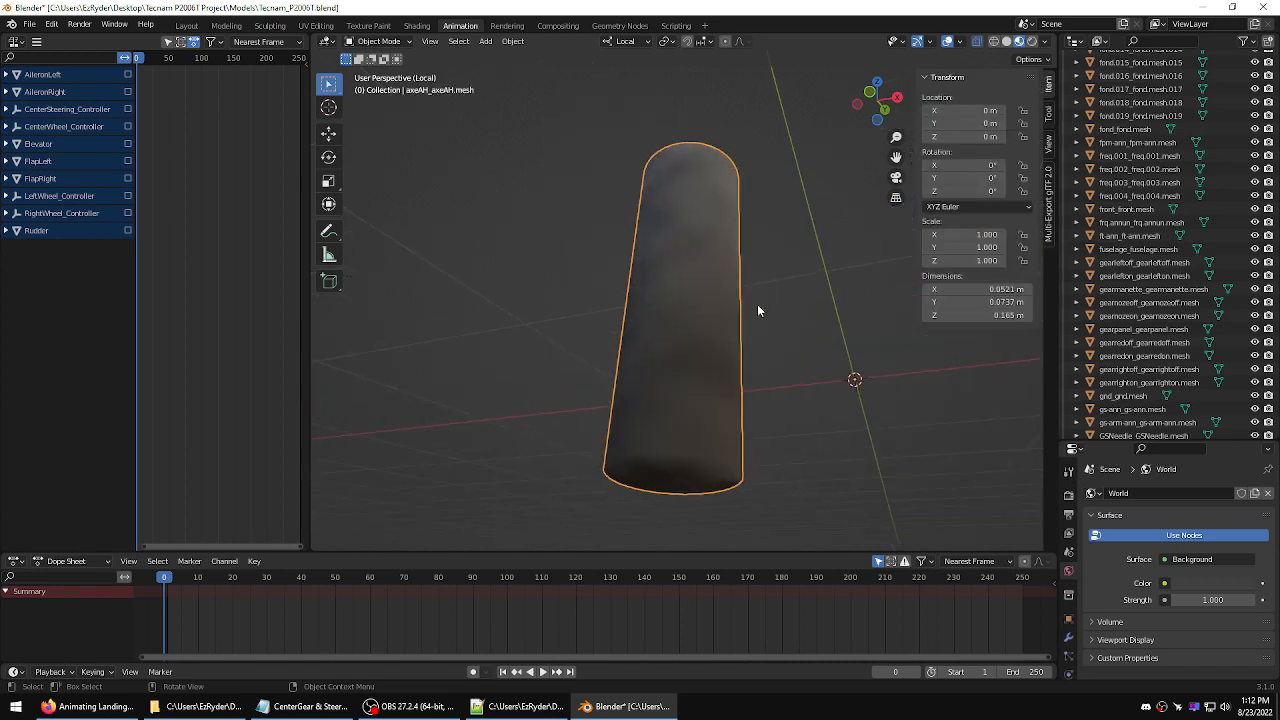
- Place the 3D cursor at the upper end of the isolated cylinder and return to the full aircraft
{"action": "middle_click_drag", "start_coordinate": [757, 304], "coordinate": [551, 306]}
{"action": "left_click", "coordinate": [329, 107]}
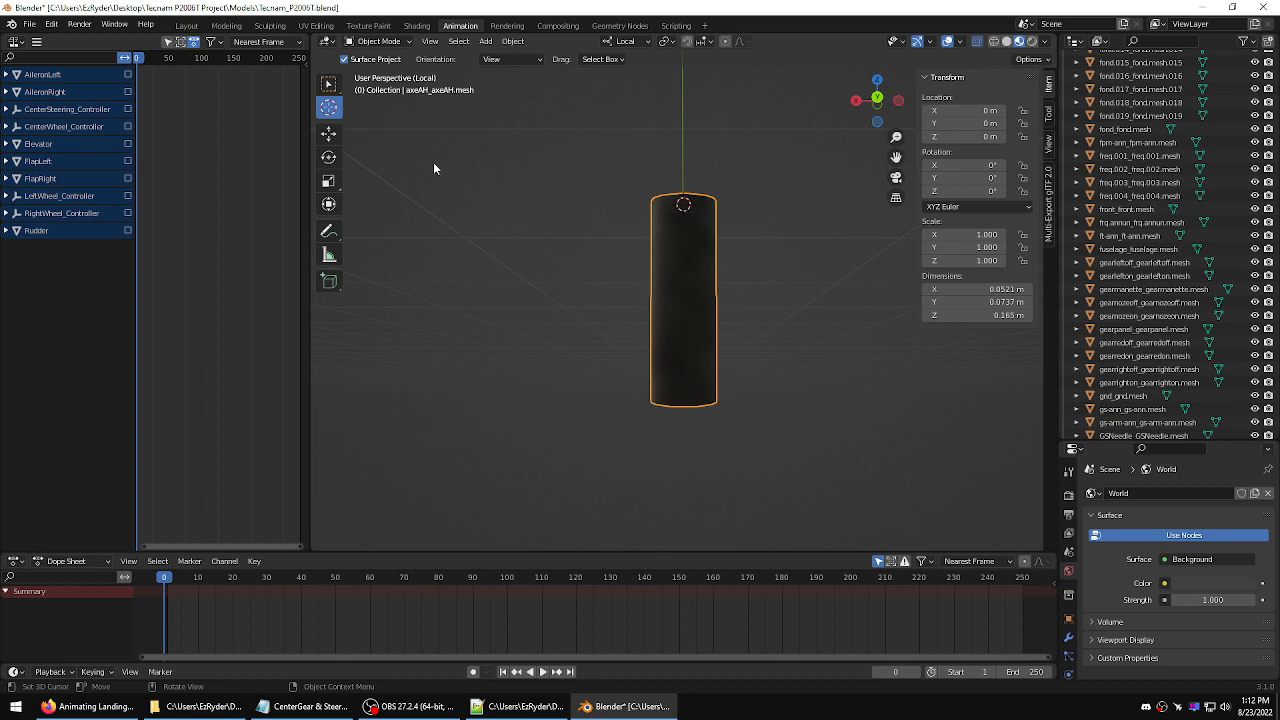
{"action": "key", "text": "KP_Divide"}
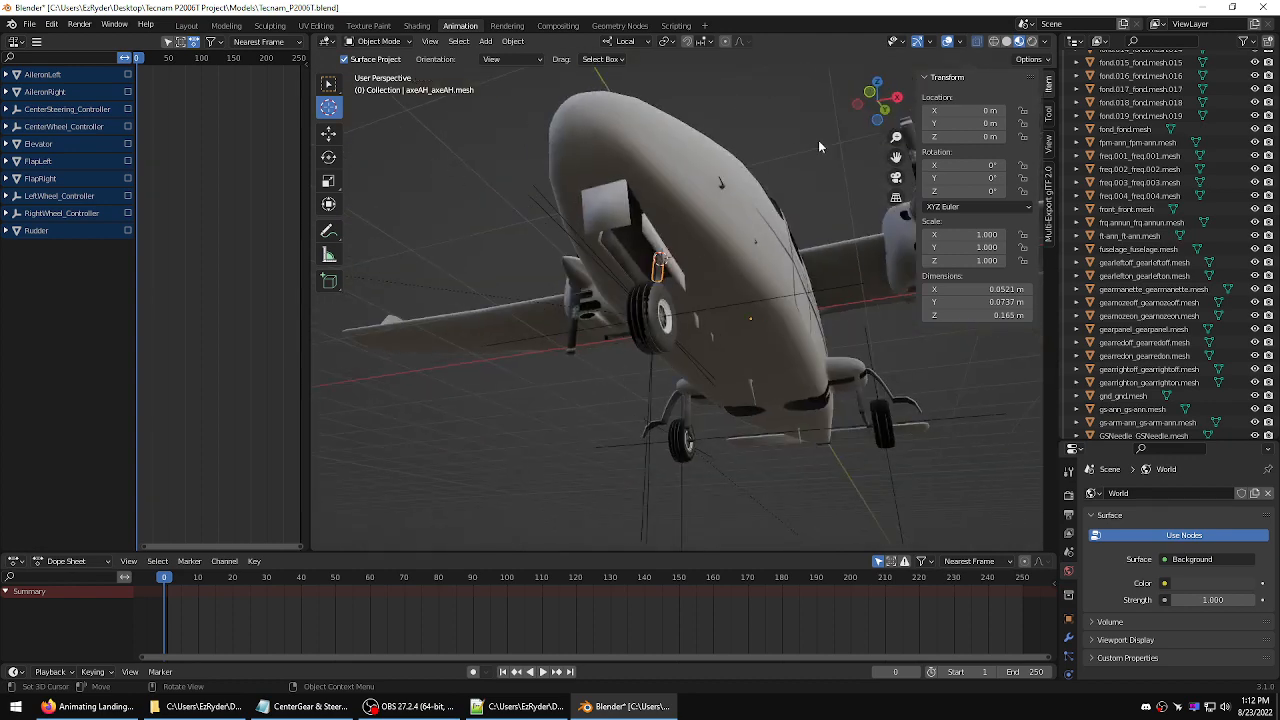
- Try to undo the stray 3D cursor placement beside the fuselage, and isolate the axeAH cylinder in local view again
{"action": "middle_click_drag", "start_coordinate": [818, 140], "coordinate": [846, 161]}
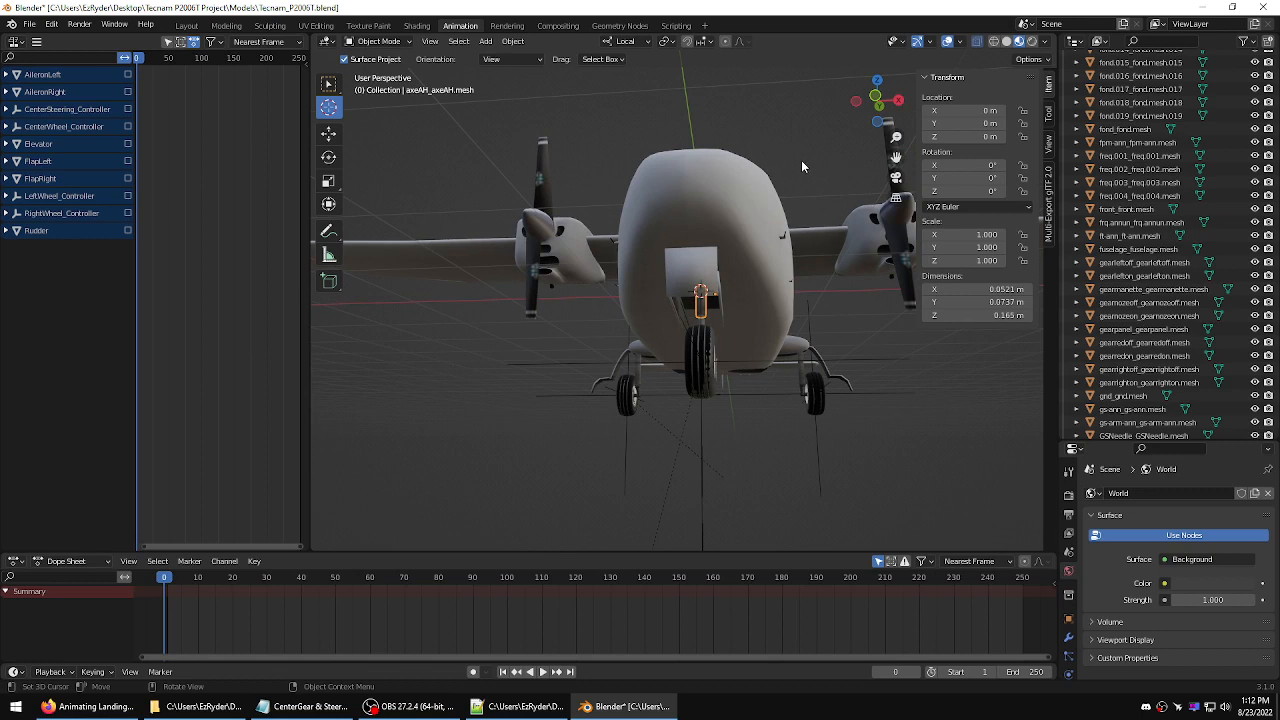
{"action": "left_click", "coordinate": [801, 160]}
{"action": "left_click", "coordinate": [51, 24]}
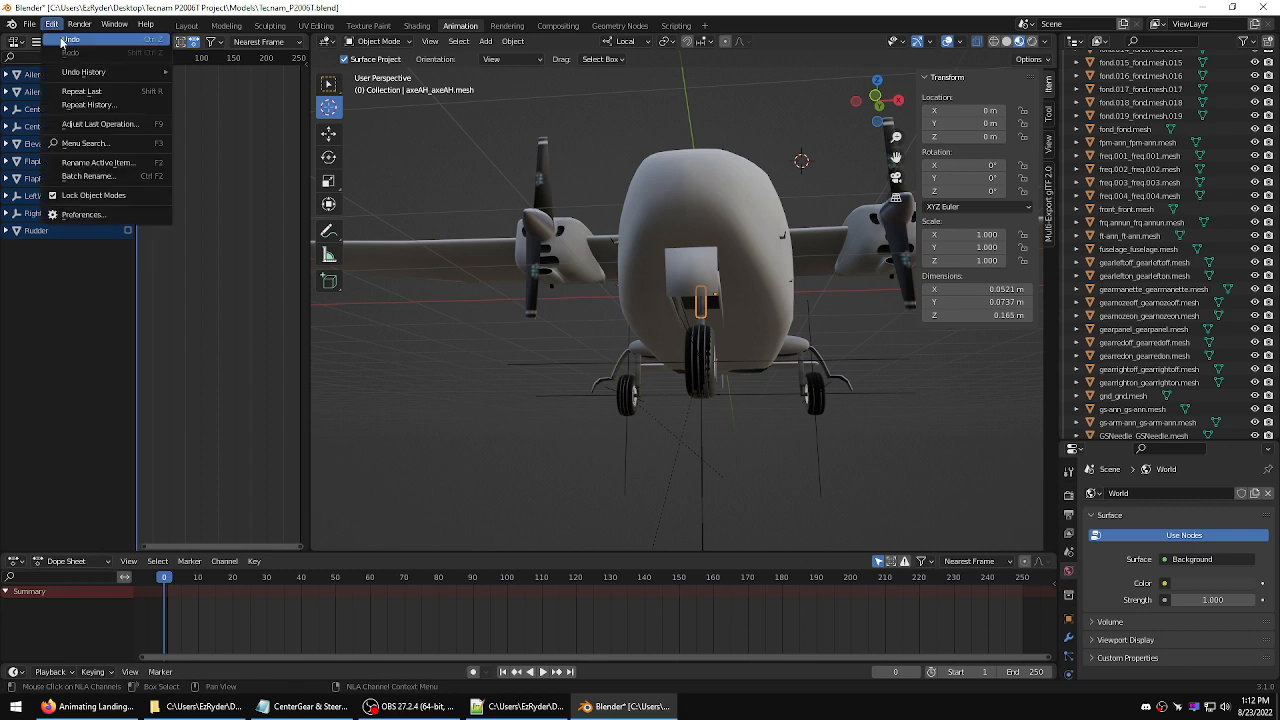
{"action": "left_click", "coordinate": [60, 40]}
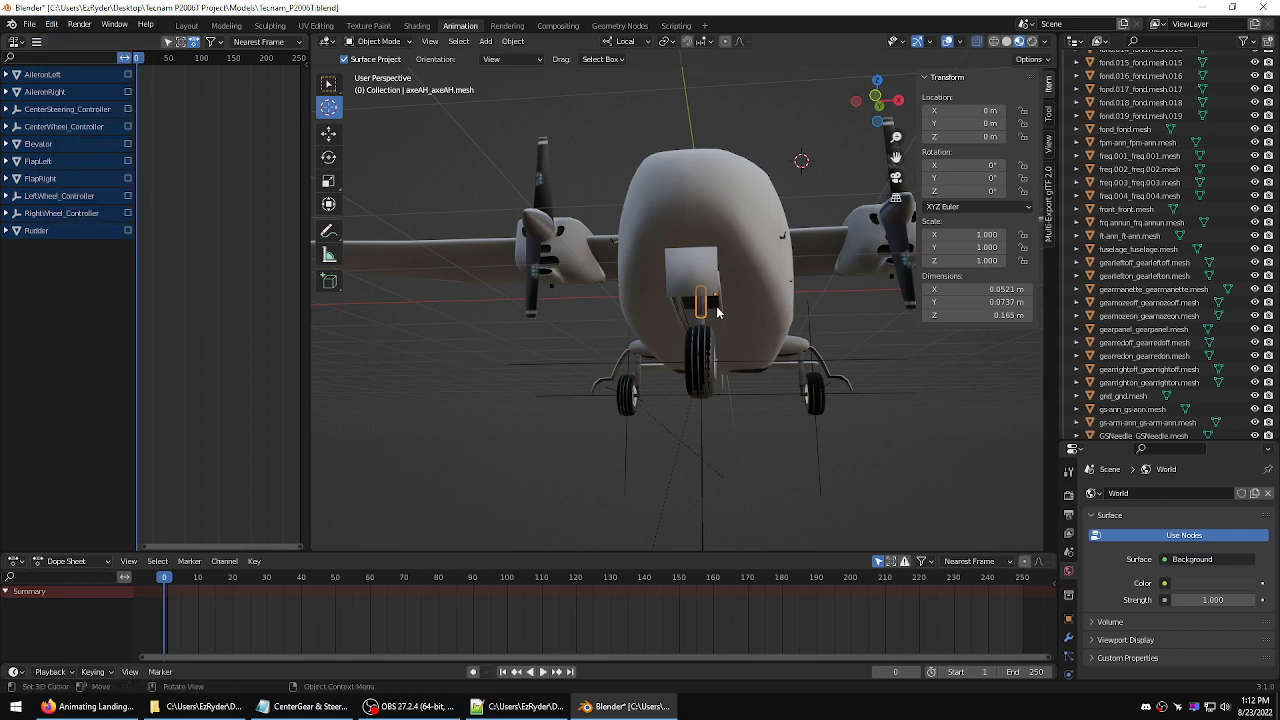
{"action": "key", "text": "KP_Divide"}
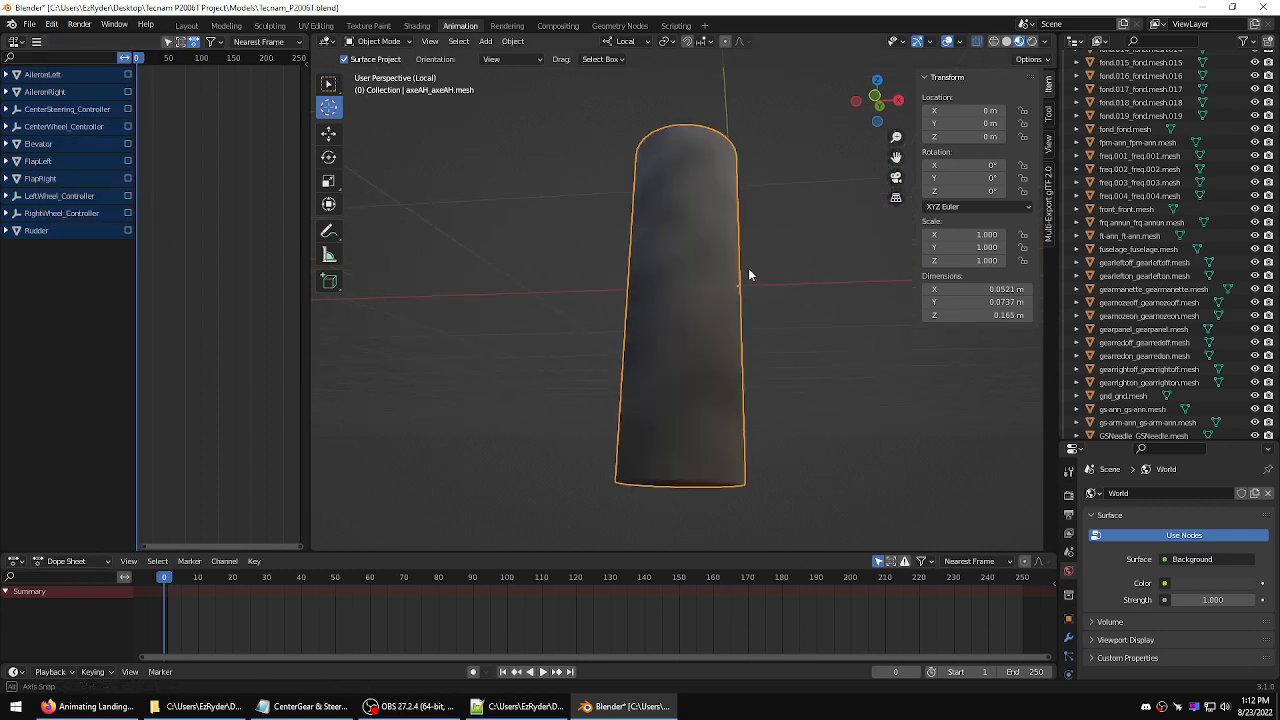
- Reposition the 3D cursor at the top centre of the isolated axeAH cylinder, and leave local view
{"action": "middle_click_drag", "start_coordinate": [748, 268], "coordinate": [458, 278]}
{"action": "scroll", "coordinate": [463, 277], "scroll_direction": "down", "scroll_amount": 2}
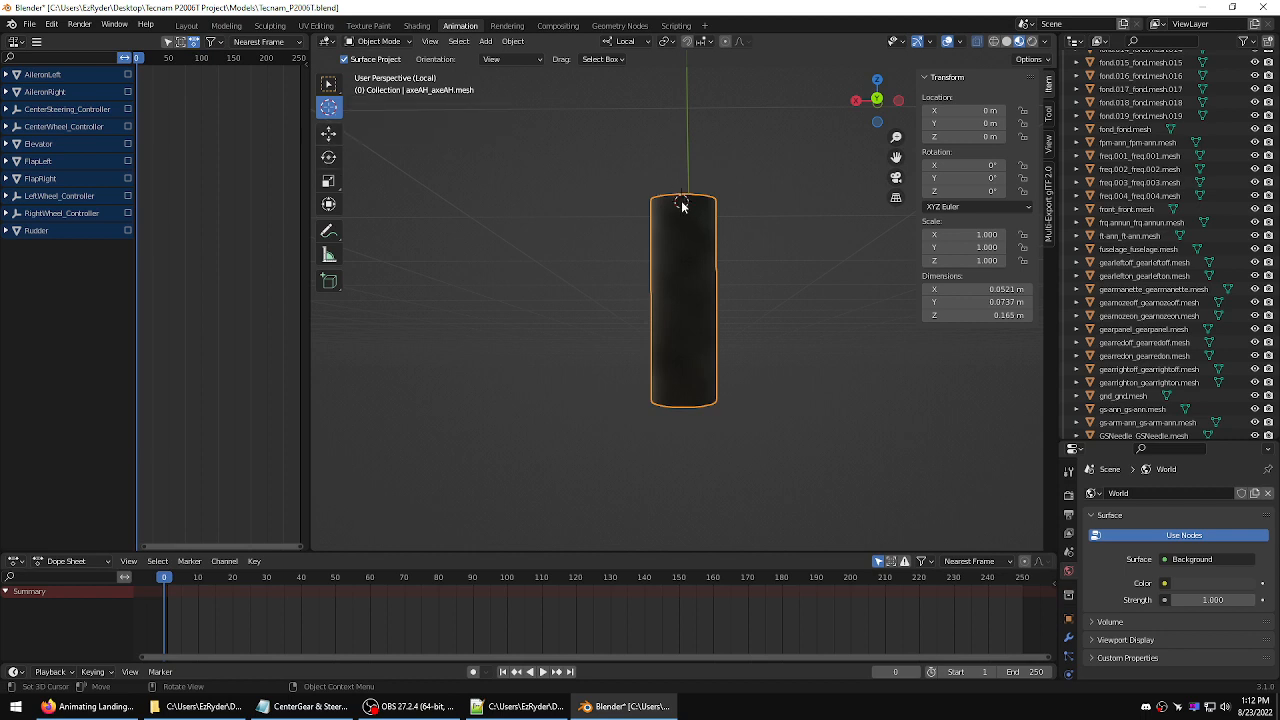
{"action": "middle_click_drag", "start_coordinate": [751, 198], "coordinate": [754, 199]}
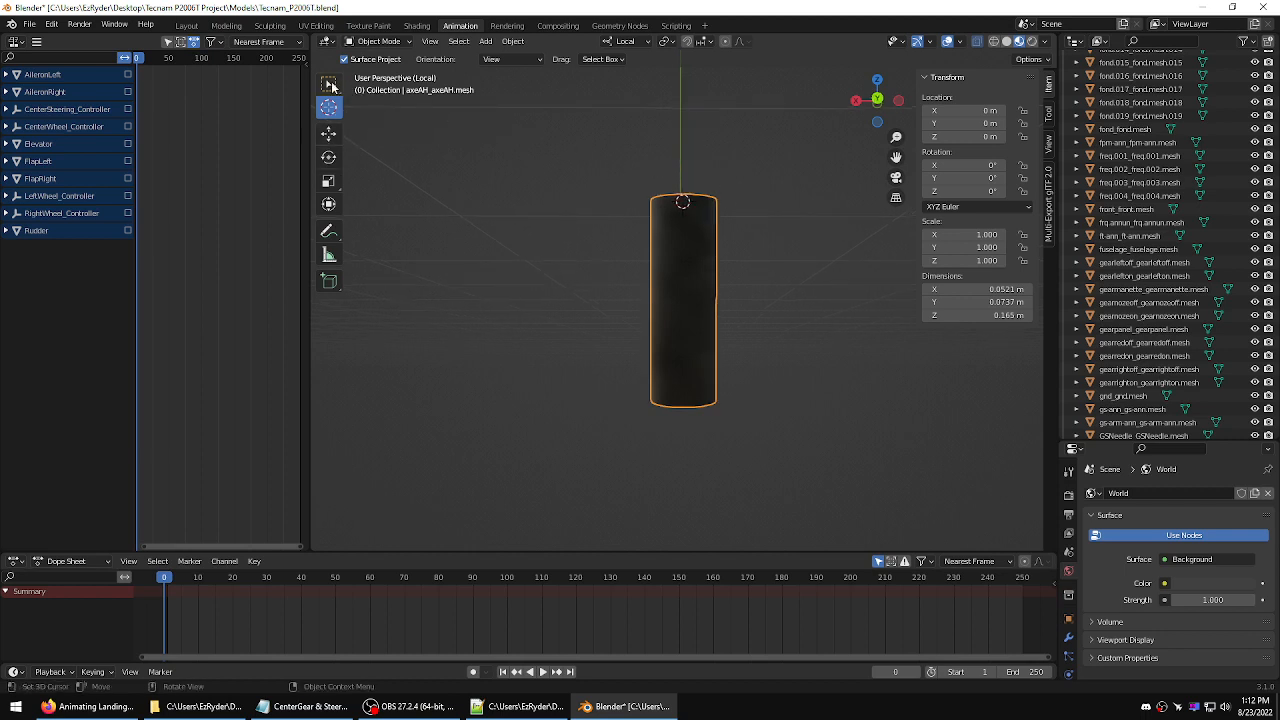
{"action": "left_click", "coordinate": [330, 85]}
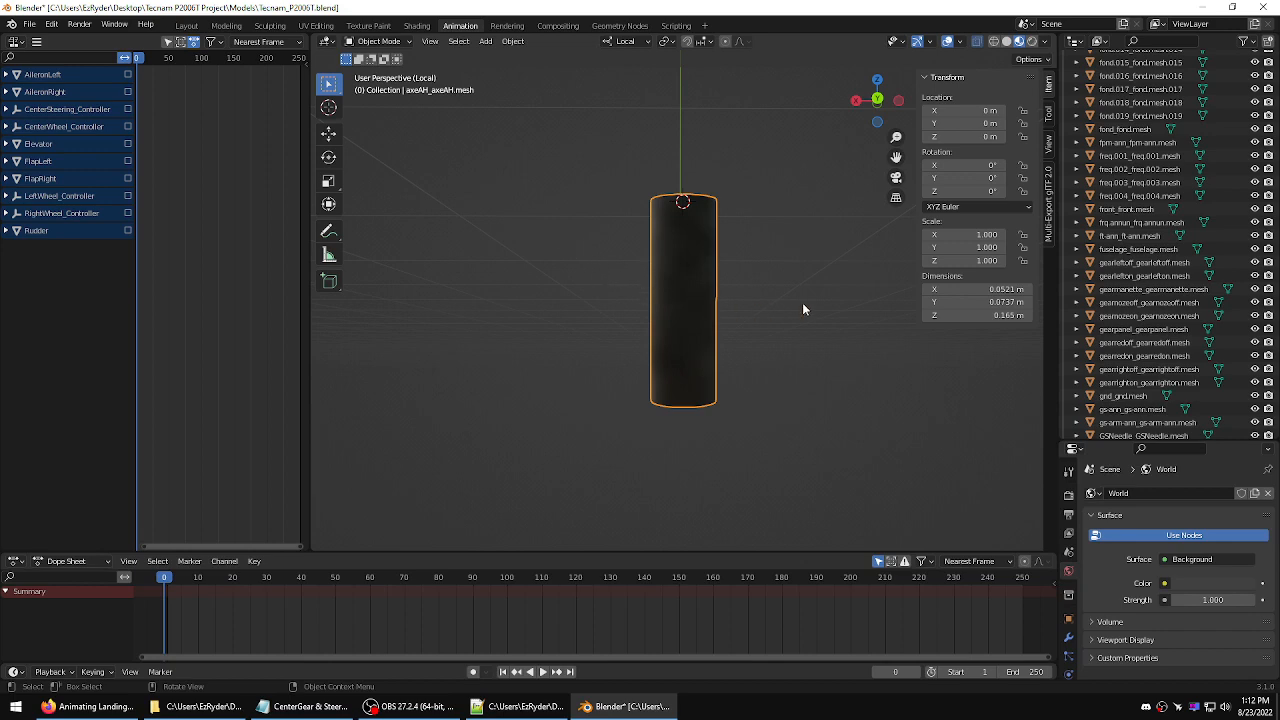
{"action": "key", "text": "KP_Divide"}
- Add a Plain Axes empty at the 3D cursor above the nose wheel
{"action": "mouse_move", "coordinate": [802, 309]}
{"action": "middle_mouse_down"}
{"action": "mouse_move", "coordinate": [849, 309]}
{"action": "mouse_move", "coordinate": [824, 329]}
{"action": "mouse_move", "coordinate": [813, 310]}
{"action": "middle_mouse_up"}
{"action": "scroll", "coordinate": [799, 323], "scroll_direction": "up", "scroll_amount": 2}
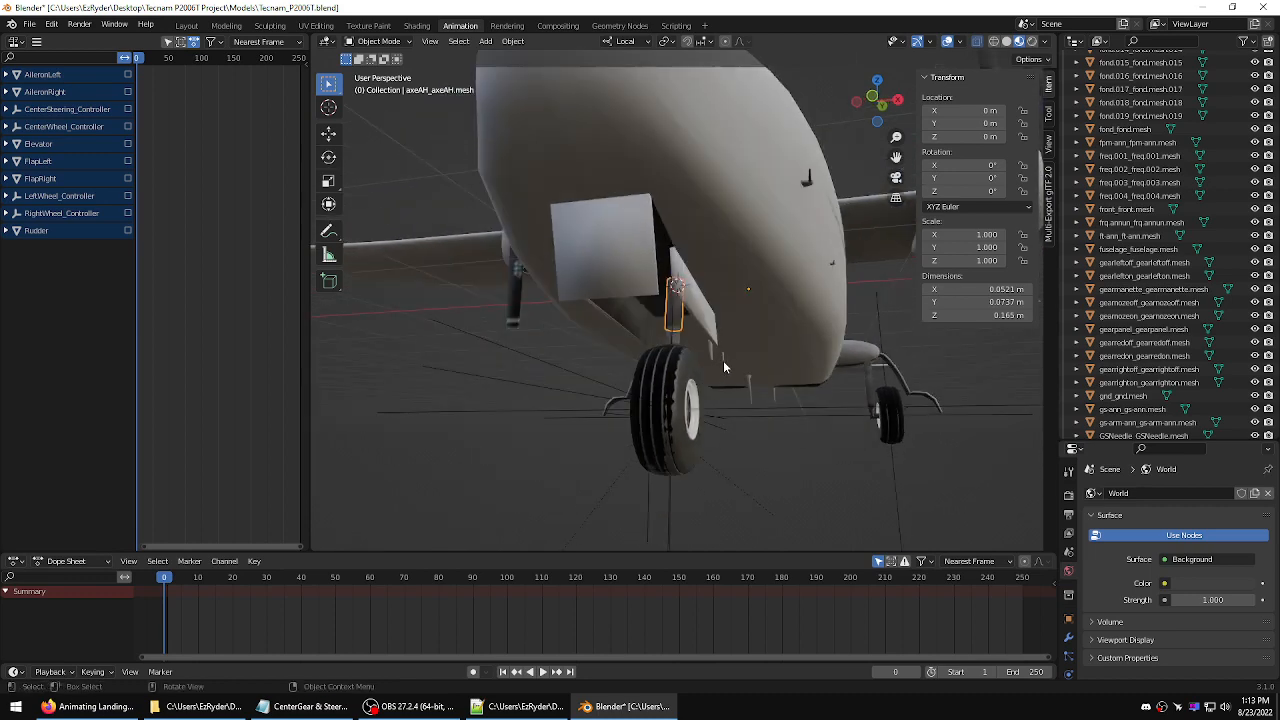
{"action": "scroll", "coordinate": [560, 180], "scroll_direction": "down", "scroll_amount": 3}
{"action": "middle_click_drag", "start_coordinate": [558, 180], "coordinate": [608, 204]}
{"action": "left_click", "coordinate": [485, 42]}
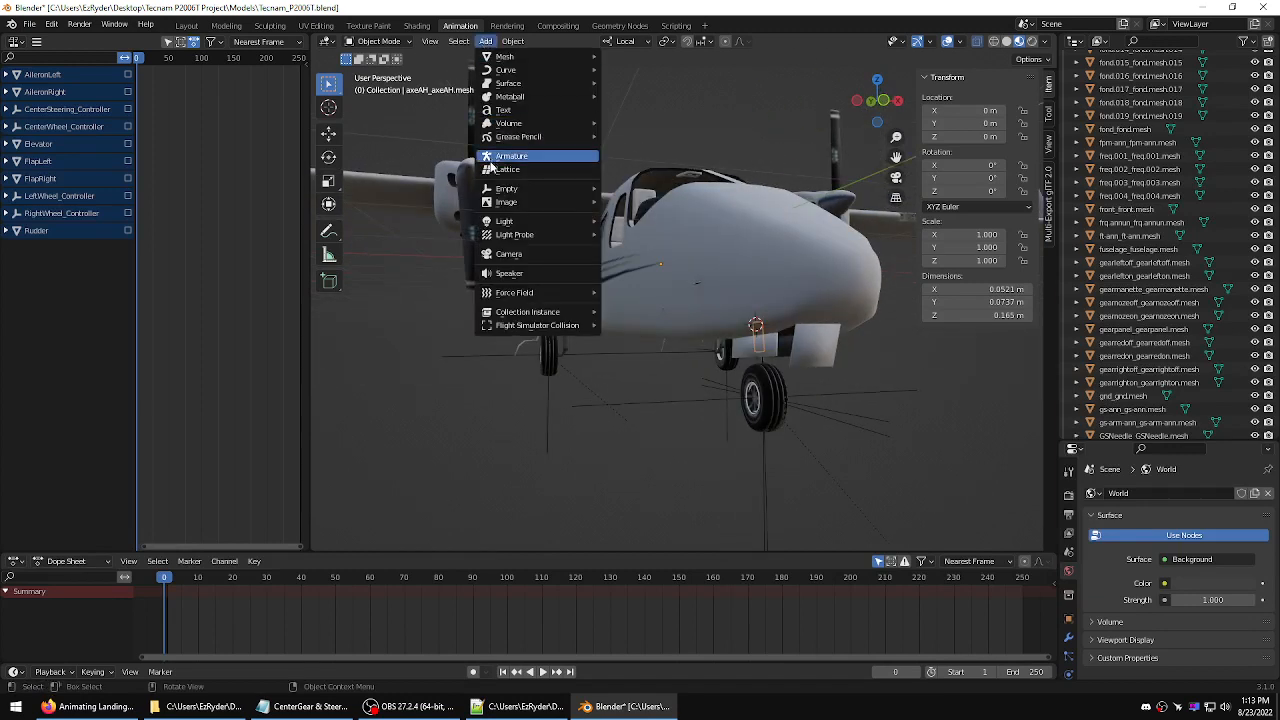
{"action": "mouse_move", "coordinate": [565, 195]}
{"action": "left_click", "coordinate": [622, 190]}
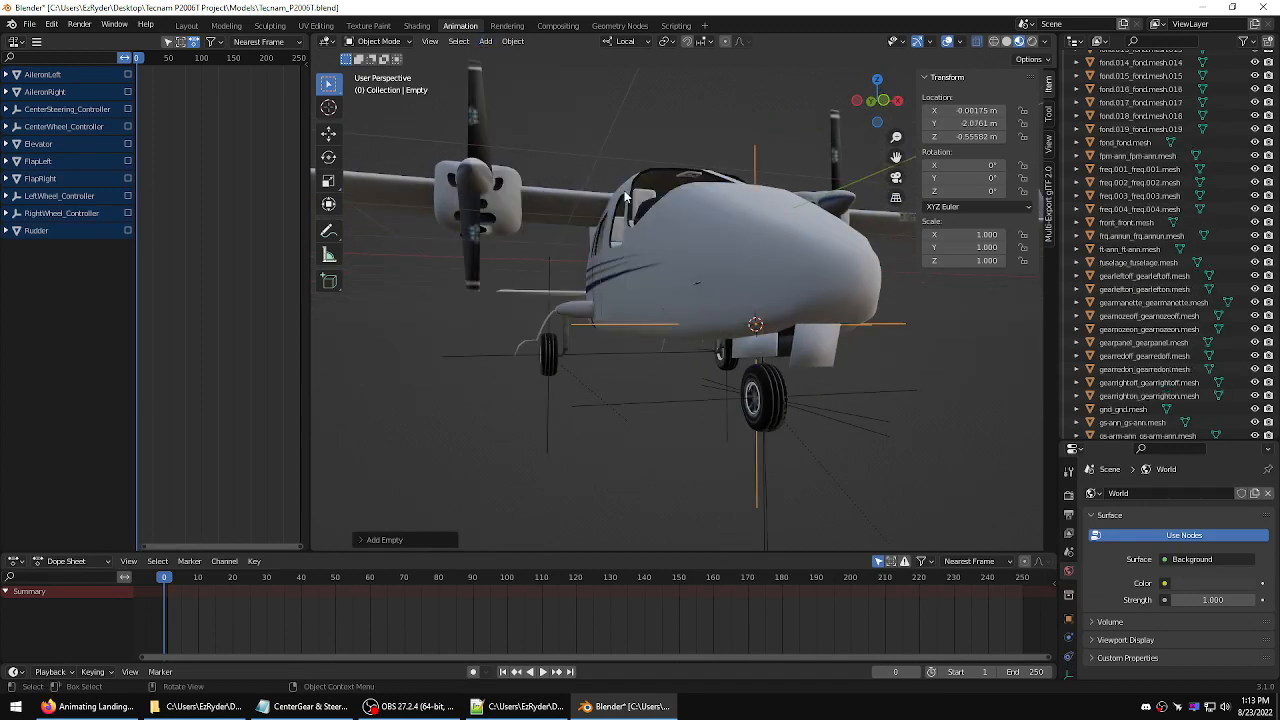
{"action": "mouse_move", "coordinate": [680, 205]}
{"action": "middle_mouse_down"}
{"action": "mouse_move", "coordinate": [715, 211]}
{"action": "mouse_move", "coordinate": [645, 208]}
{"action": "mouse_move", "coordinate": [672, 190]}
{"action": "middle_mouse_up"}
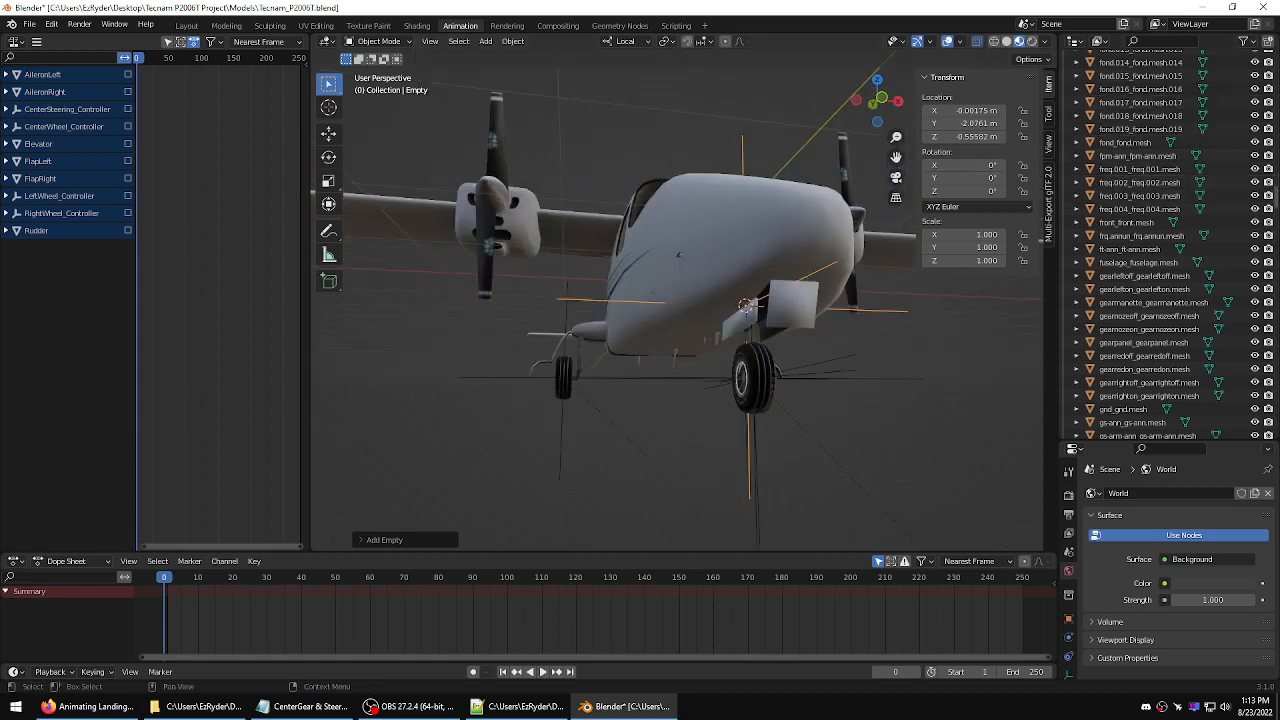
- Start renaming the new empty, and copy the name GearFront_Controller from the CenterGear & Steering.txt notes in Notepad
{"action": "mouse_move", "coordinate": [1279, 201]}
{"action": "left_mouse_down"}
{"action": "mouse_move", "coordinate": [1279, 306]}
{"action": "mouse_move", "coordinate": [1279, 182]}
{"action": "left_mouse_up"}
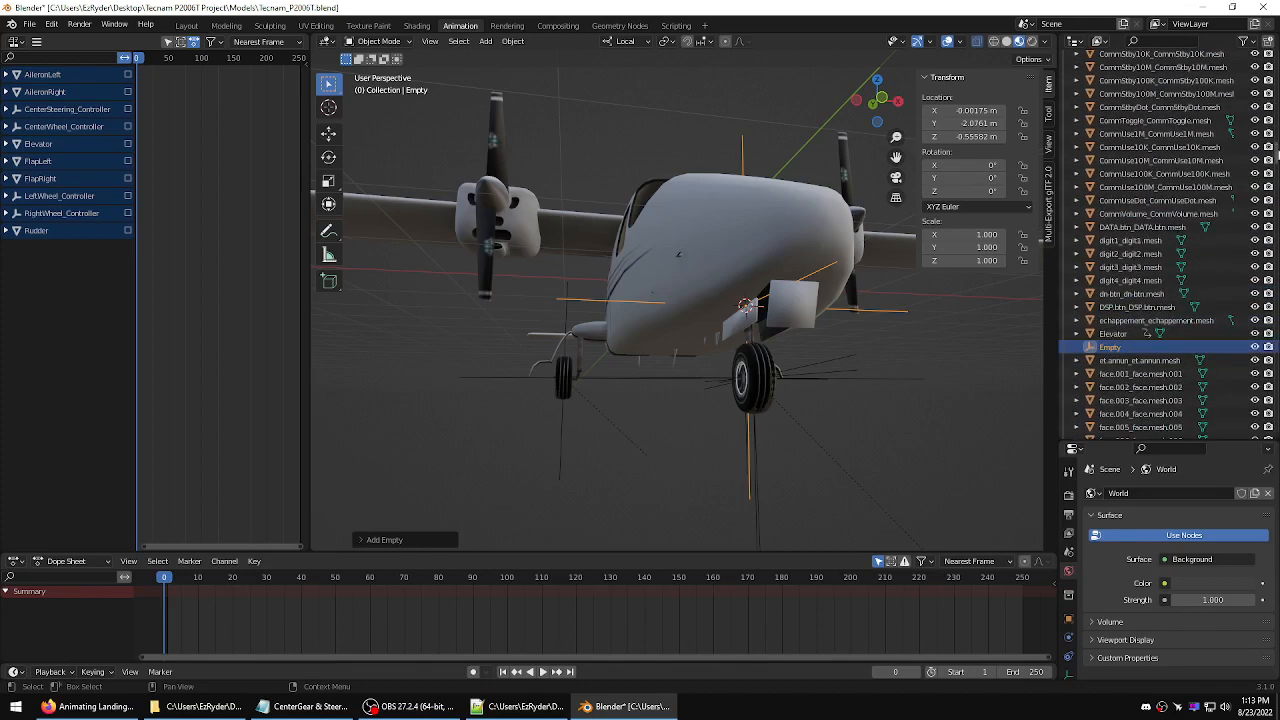
{"action": "double_click", "coordinate": [1115, 347]}
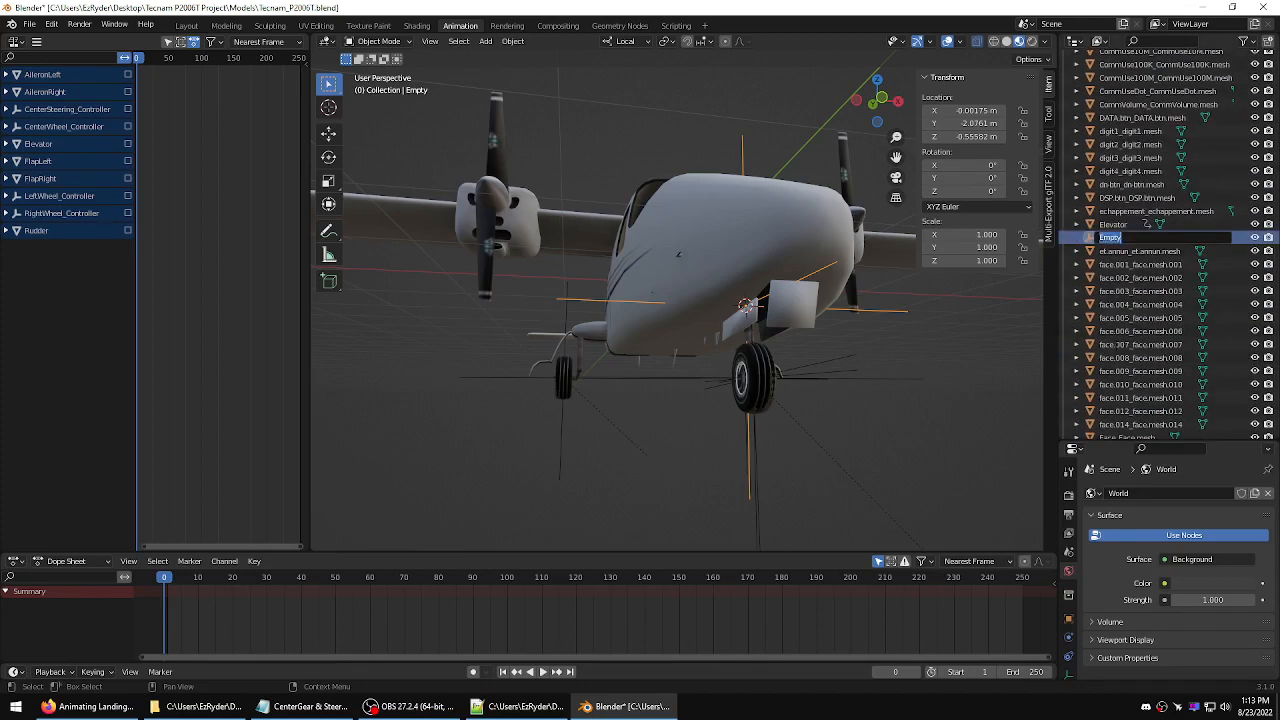
{"action": "type", "text": "Ge"}
{"action": "left_click", "coordinate": [305, 706]}
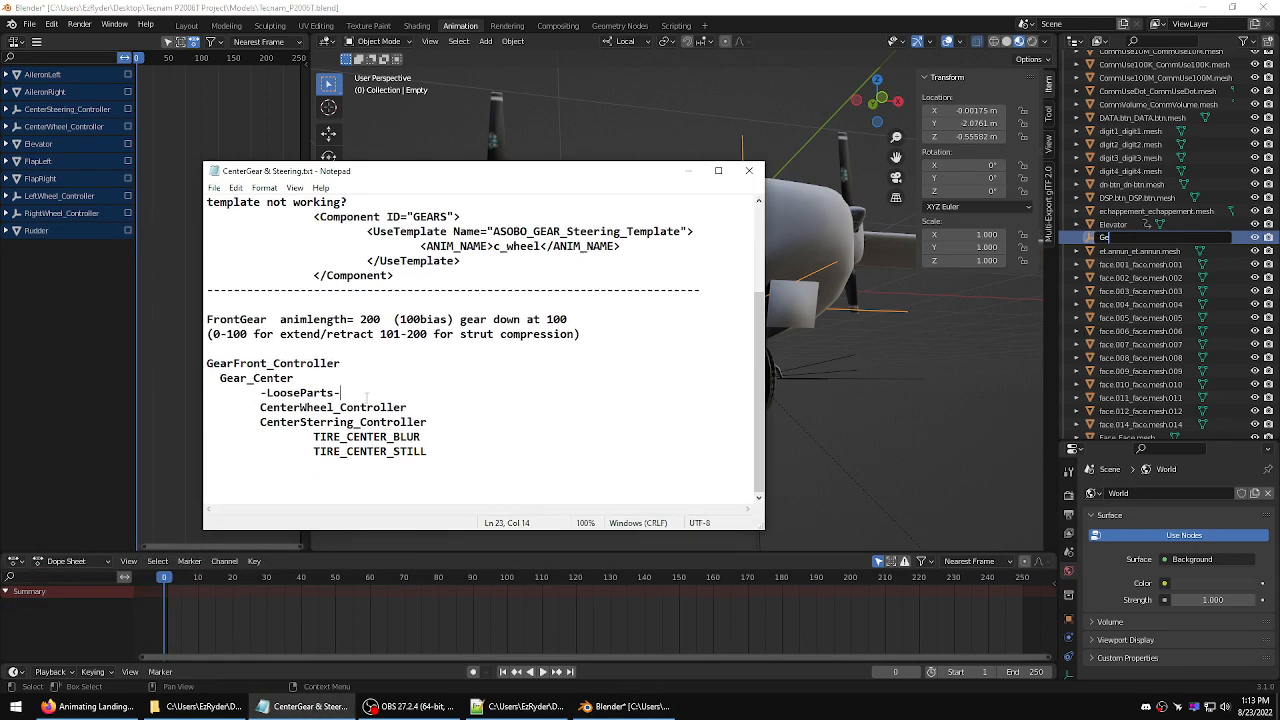
{"action": "left_click_drag", "start_coordinate": [347, 363], "coordinate": [204, 364]}
{"action": "right_click", "coordinate": [253, 362]}
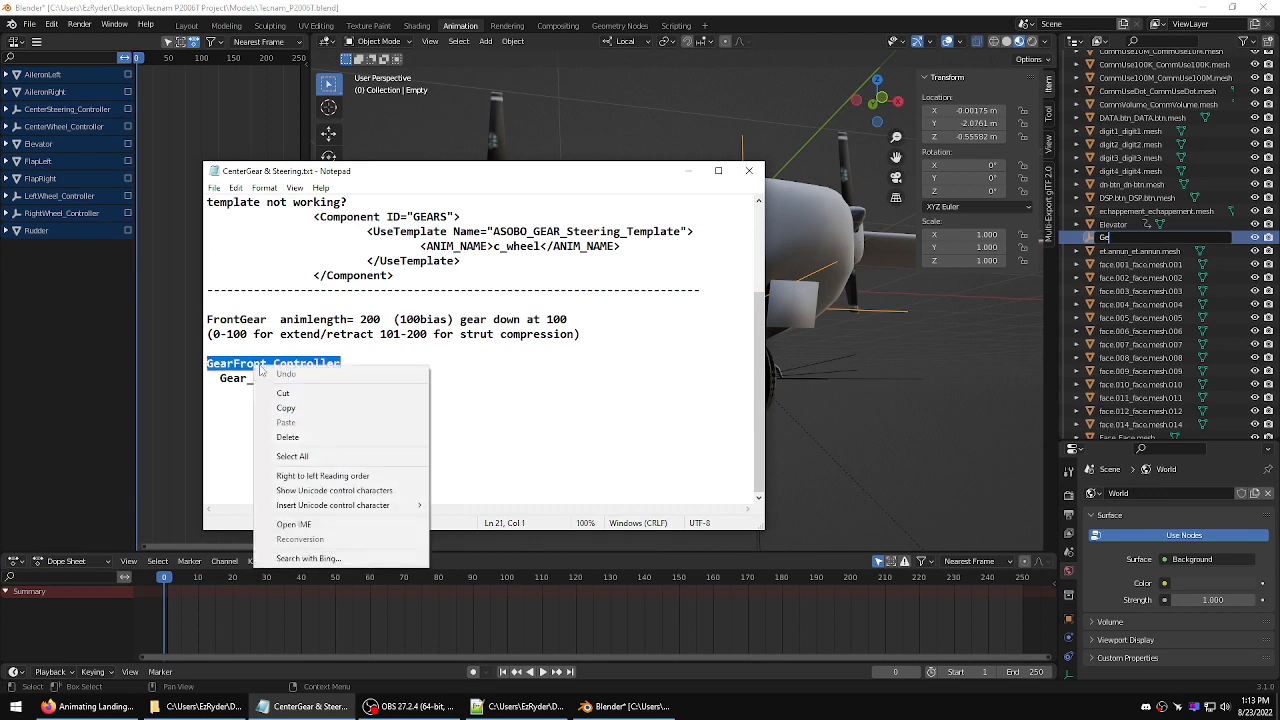
{"action": "left_click", "coordinate": [290, 410]}
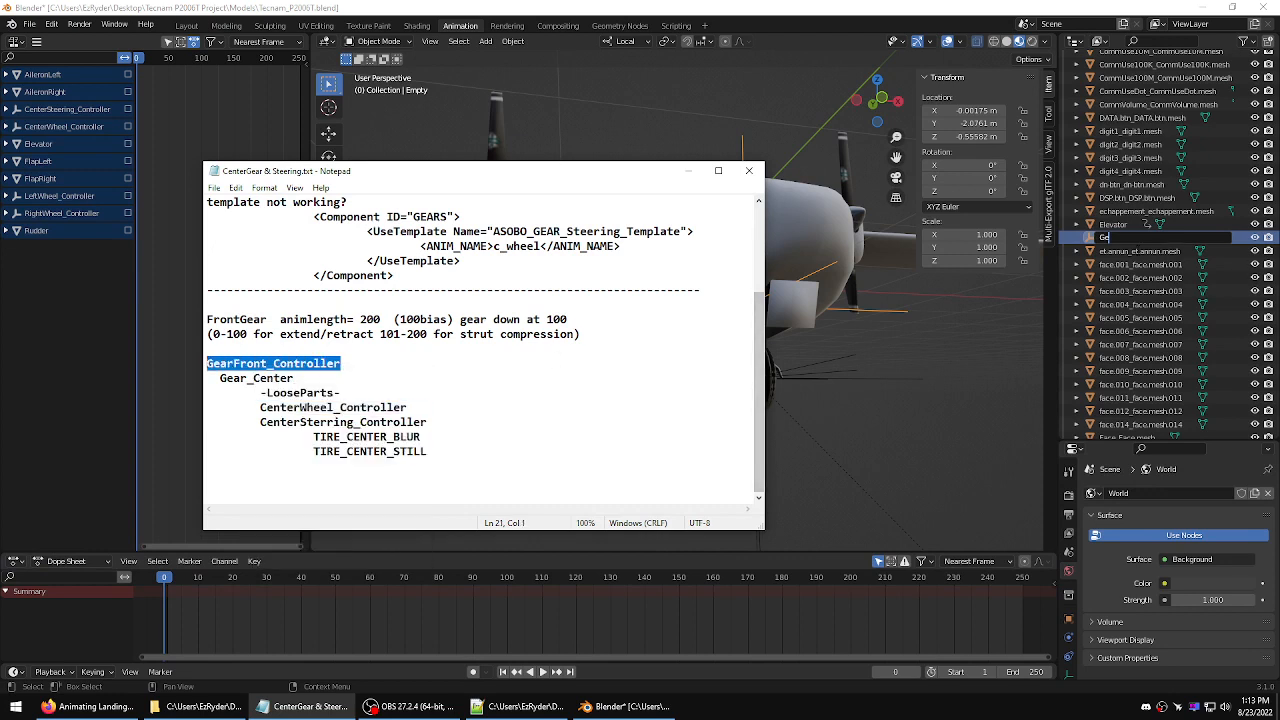
- Back in Blender, reselect the new nose gear empty and rename it GearFront_Controller
{"action": "left_click", "coordinate": [1135, 252]}
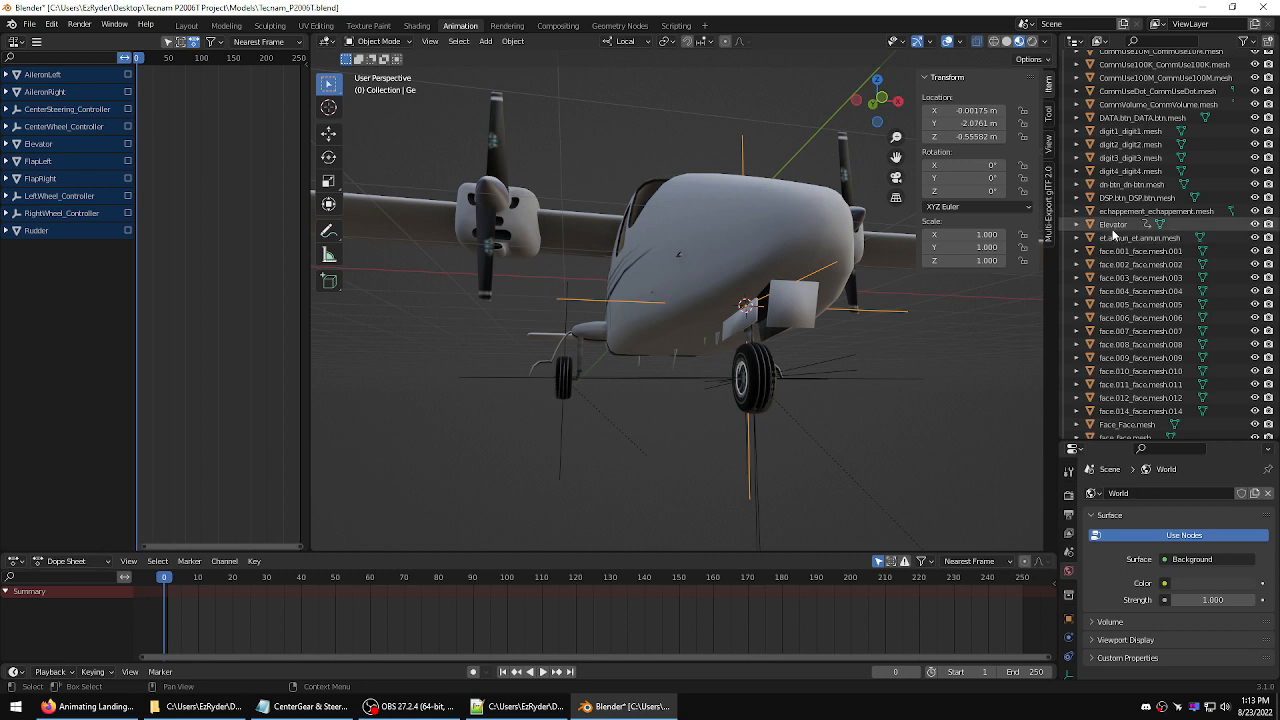
{"action": "left_click", "coordinate": [1112, 226]}
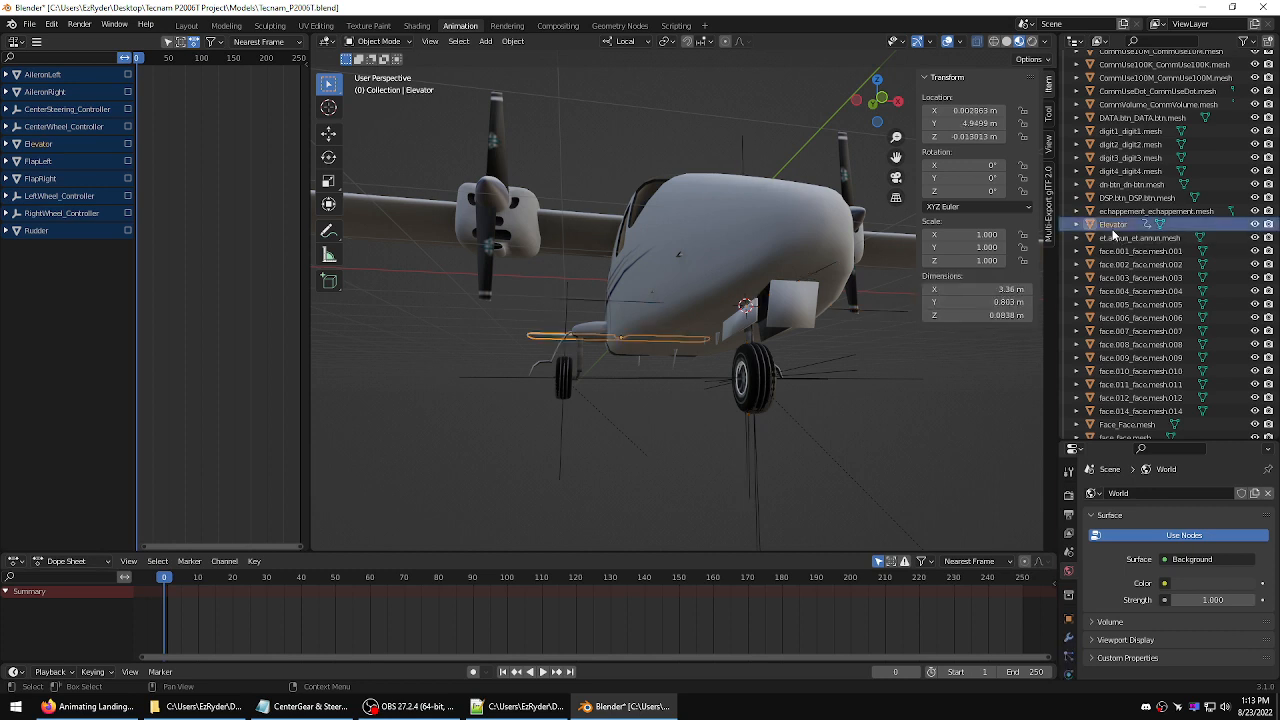
{"action": "left_click", "coordinate": [578, 294]}
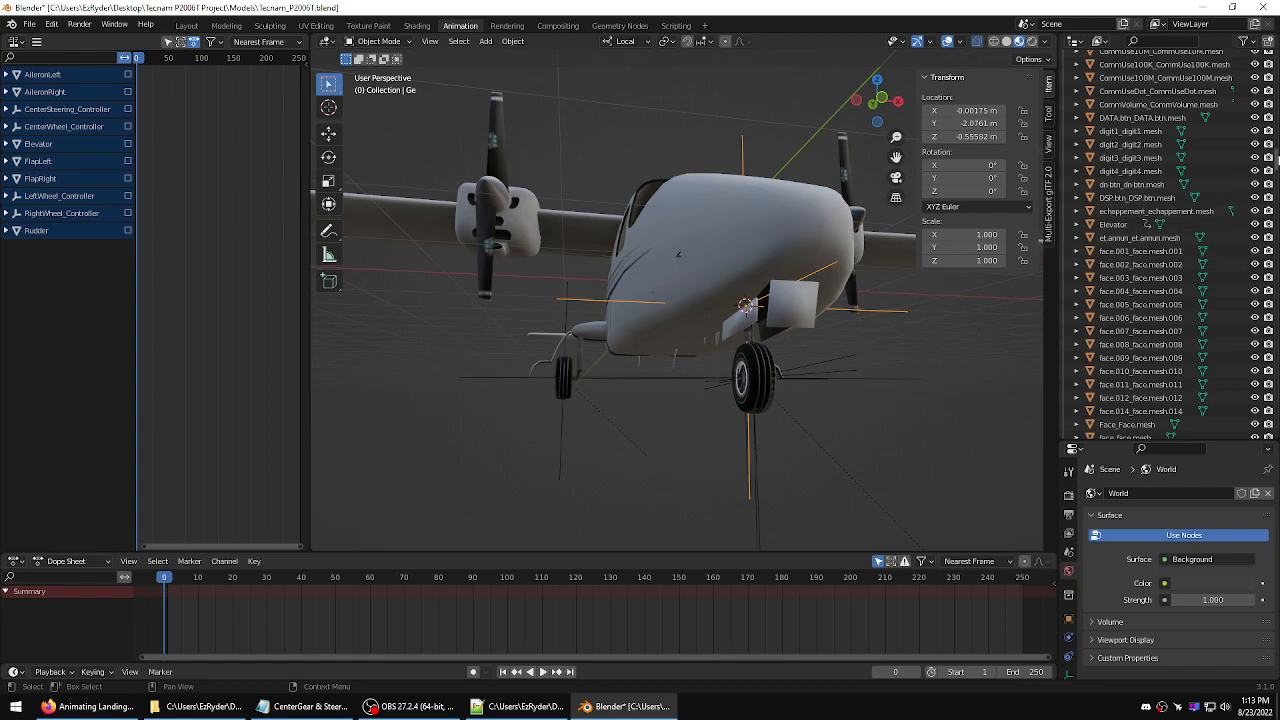
{"action": "scroll", "coordinate": [1277, 157], "scroll_direction": "up", "scroll_amount": 10}
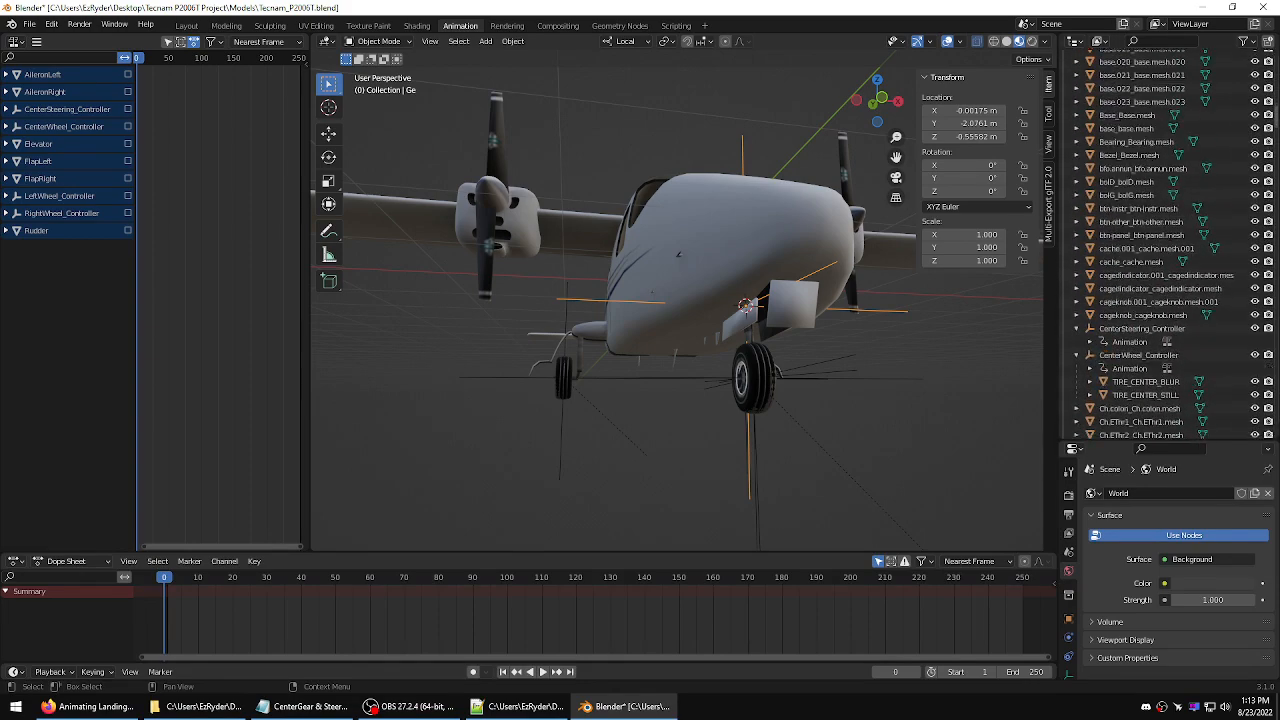
{"action": "scroll", "coordinate": [1160, 245], "scroll_direction": "down", "scroll_amount": 10}
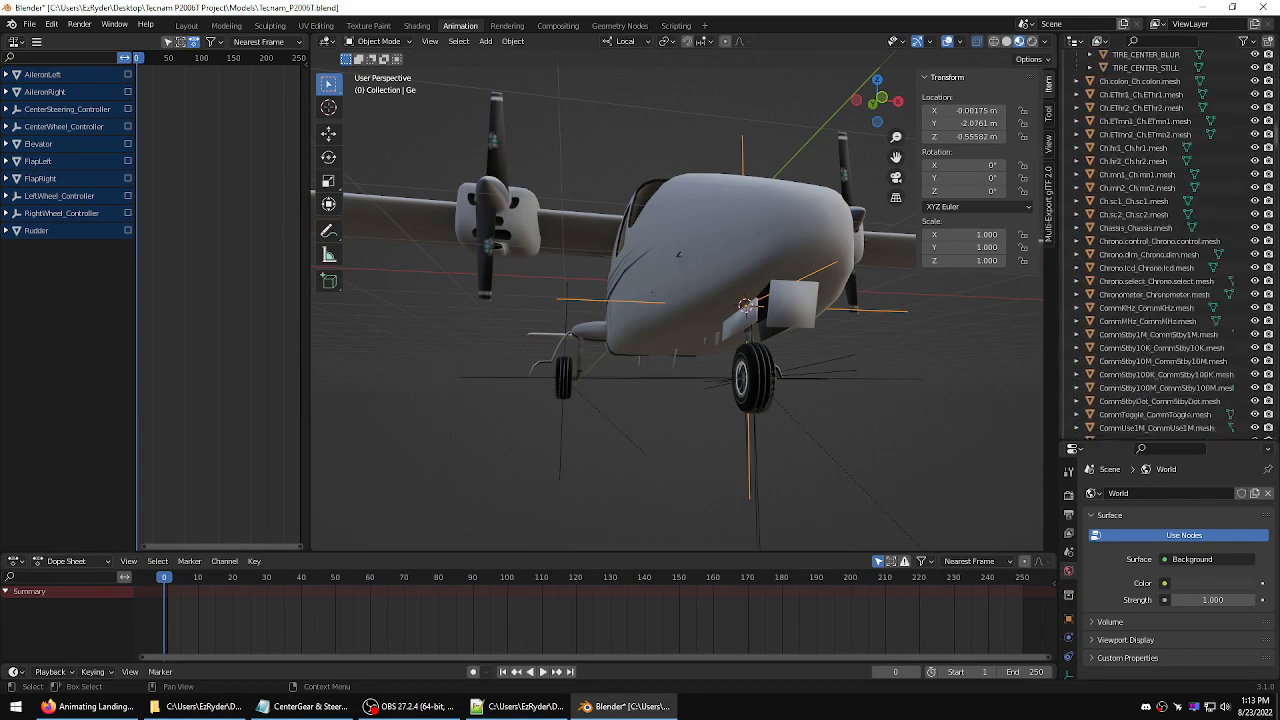
{"action": "scroll", "coordinate": [1160, 245], "scroll_direction": "down", "scroll_amount": 15}
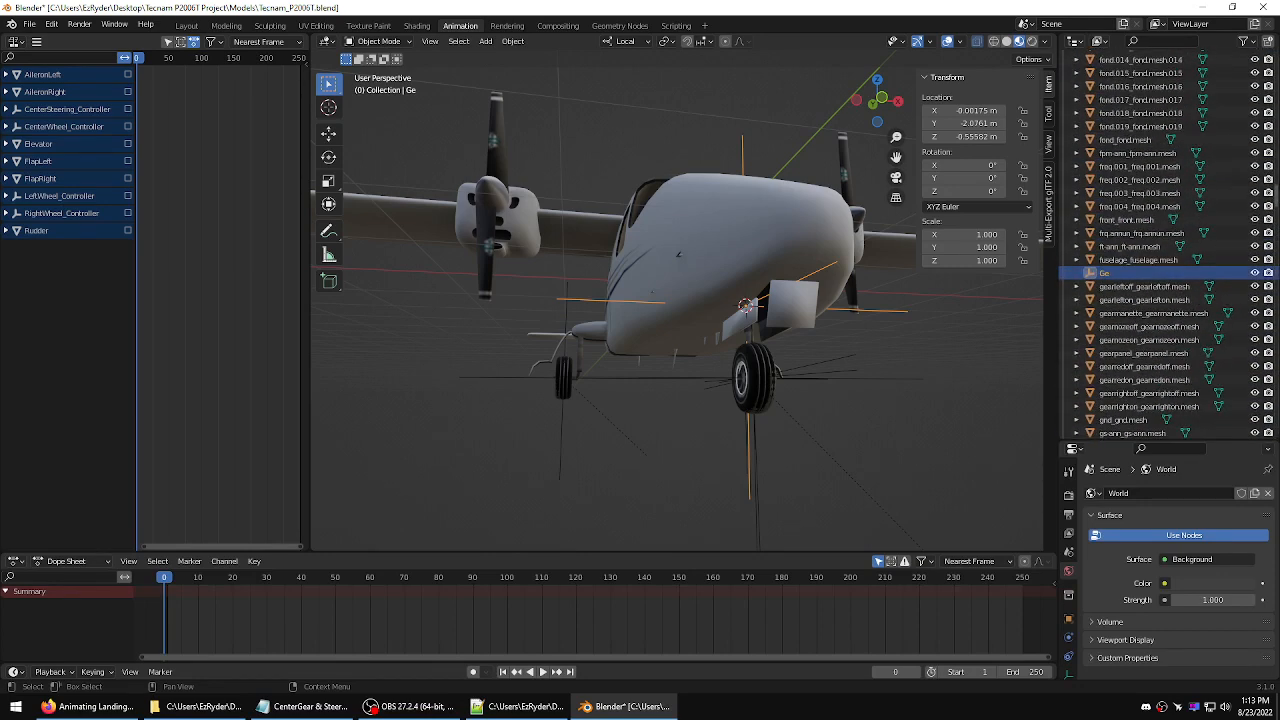
{"action": "double_click", "coordinate": [1109, 276]}
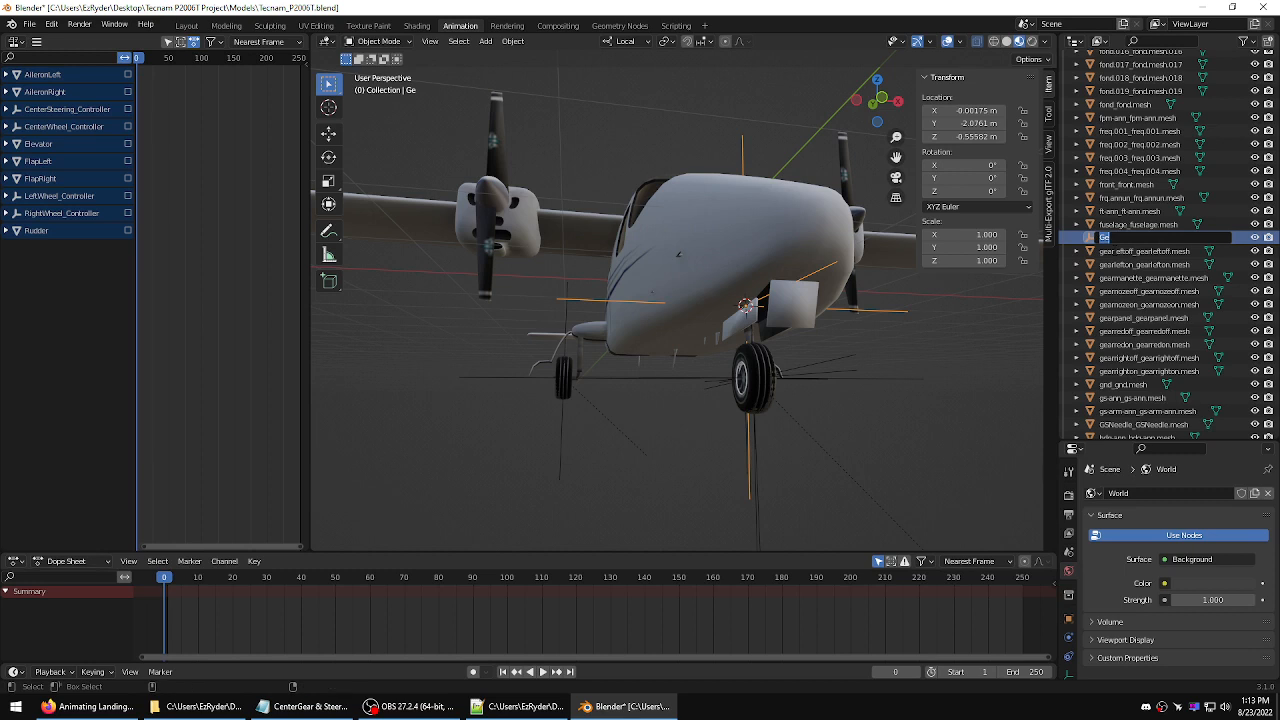
{"action": "type", "text": "GearFront_Controller"}
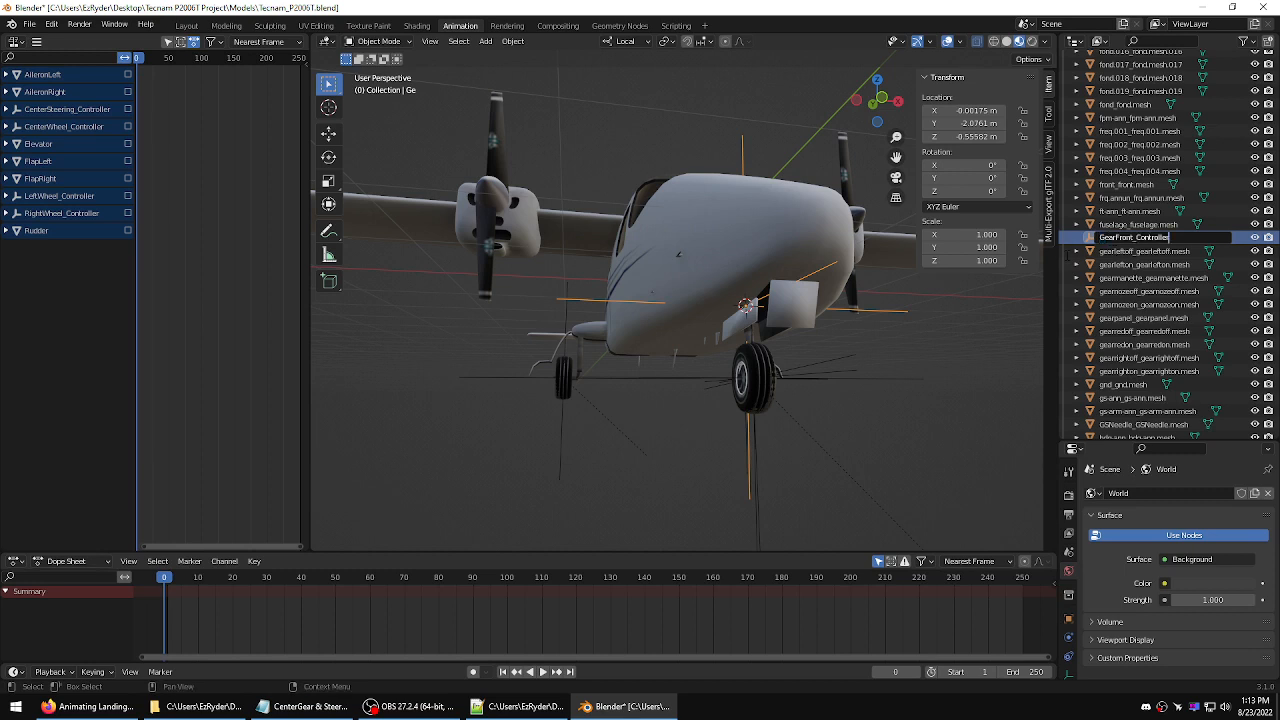
{"action": "key", "text": "Return"}
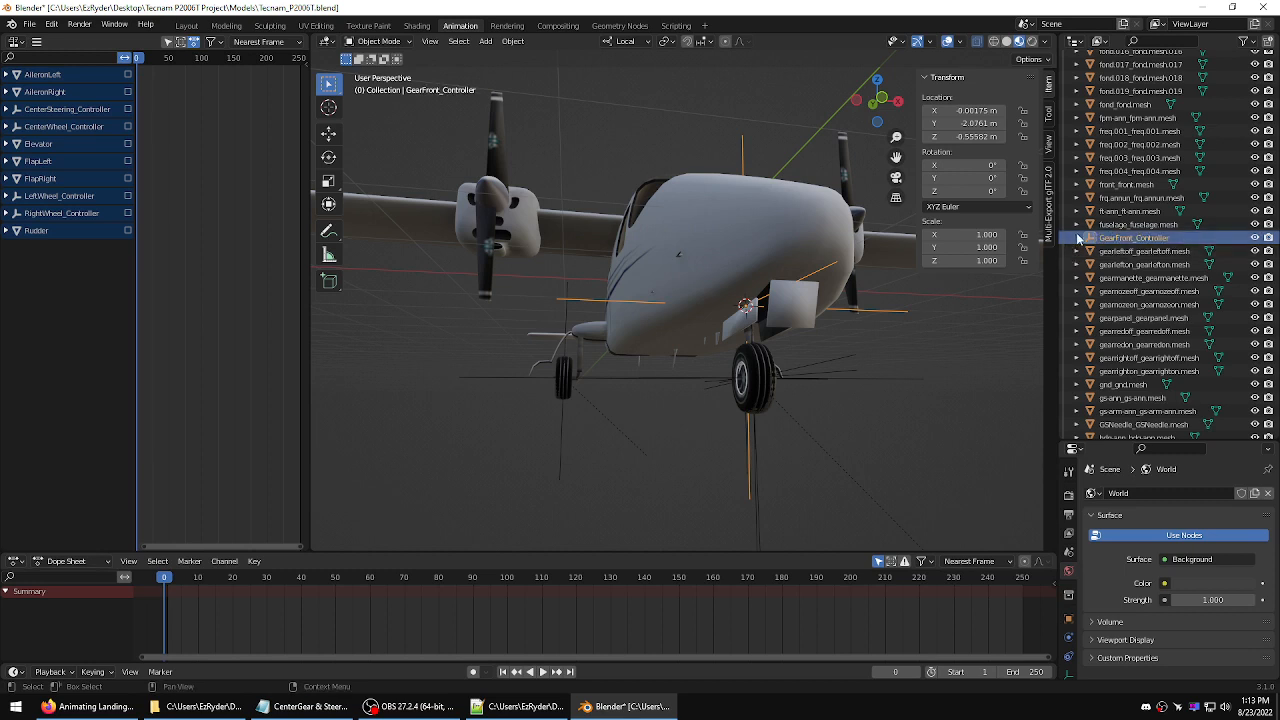
- Parent the axeAH_axeAH.mesh cylinder to the GearFront_Controller empty, and expand the empty in the hierarchy to check its child
{"action": "mouse_move", "coordinate": [834, 357]}
{"action": "middle_mouse_down"}
{"action": "mouse_move", "coordinate": [895, 378]}
{"action": "mouse_move", "coordinate": [829, 366]}
{"action": "mouse_move", "coordinate": [855, 366]}
{"action": "middle_mouse_up"}
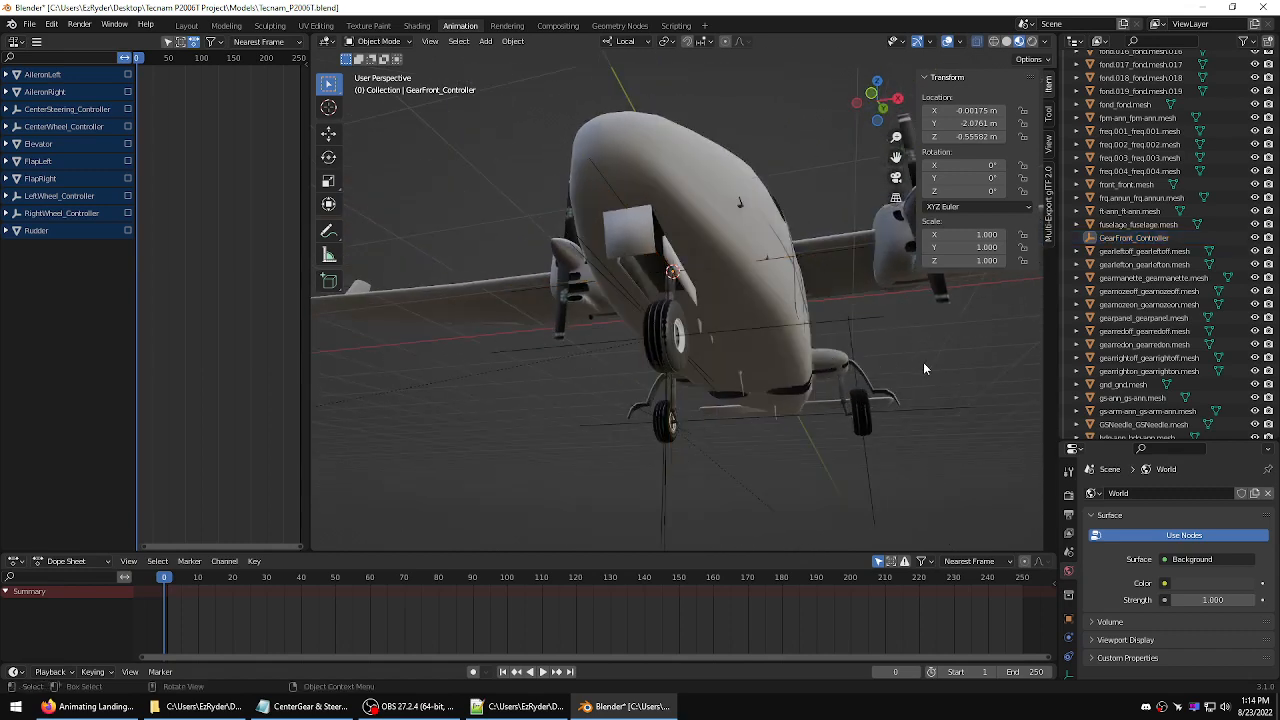
{"action": "scroll", "coordinate": [810, 348], "scroll_direction": "up", "scroll_amount": 3}
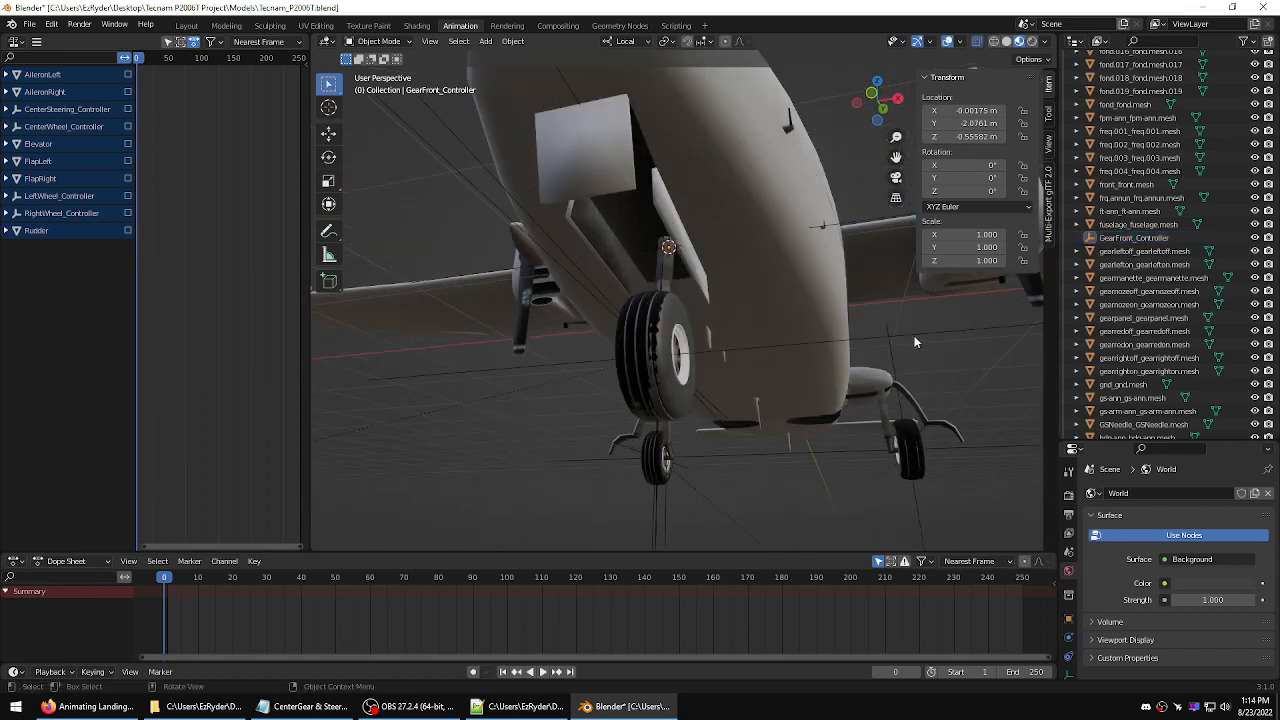
{"action": "left_click", "coordinate": [670, 268]}
{"action": "middle_click_drag", "start_coordinate": [685, 273], "coordinate": [690, 275]}
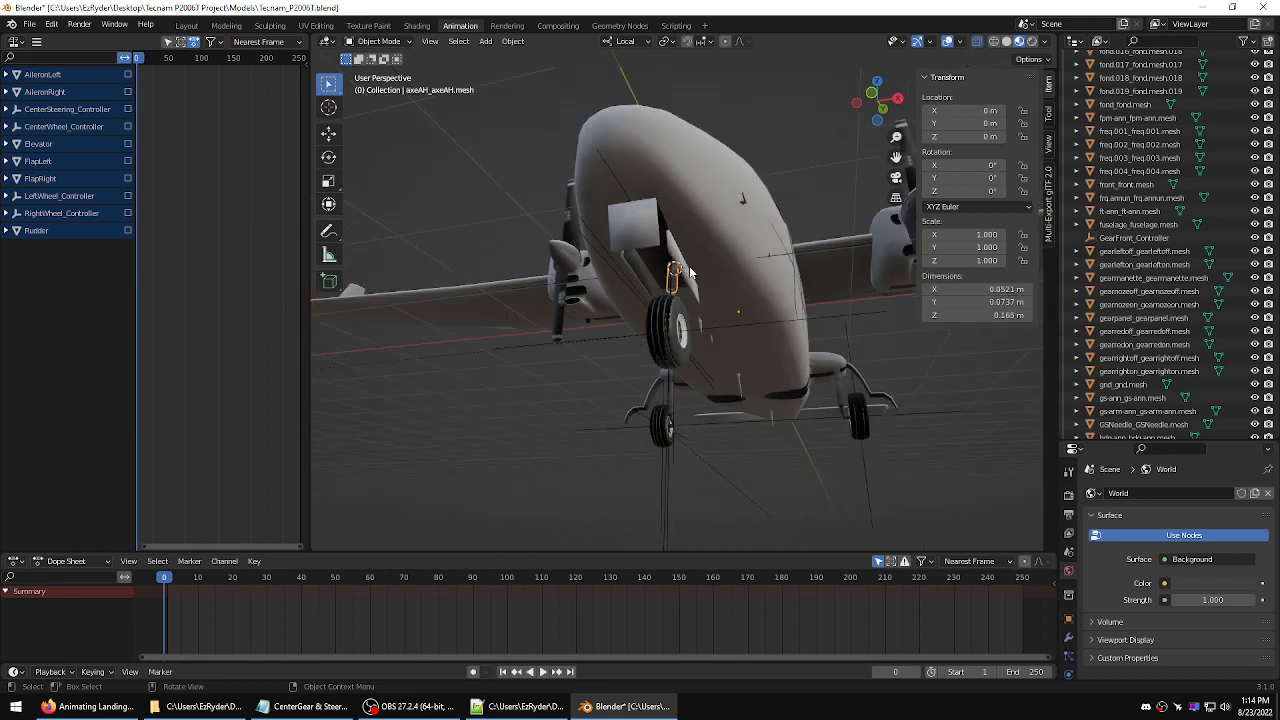
{"action": "middle_click_drag", "start_coordinate": [787, 265], "coordinate": [816, 241]}
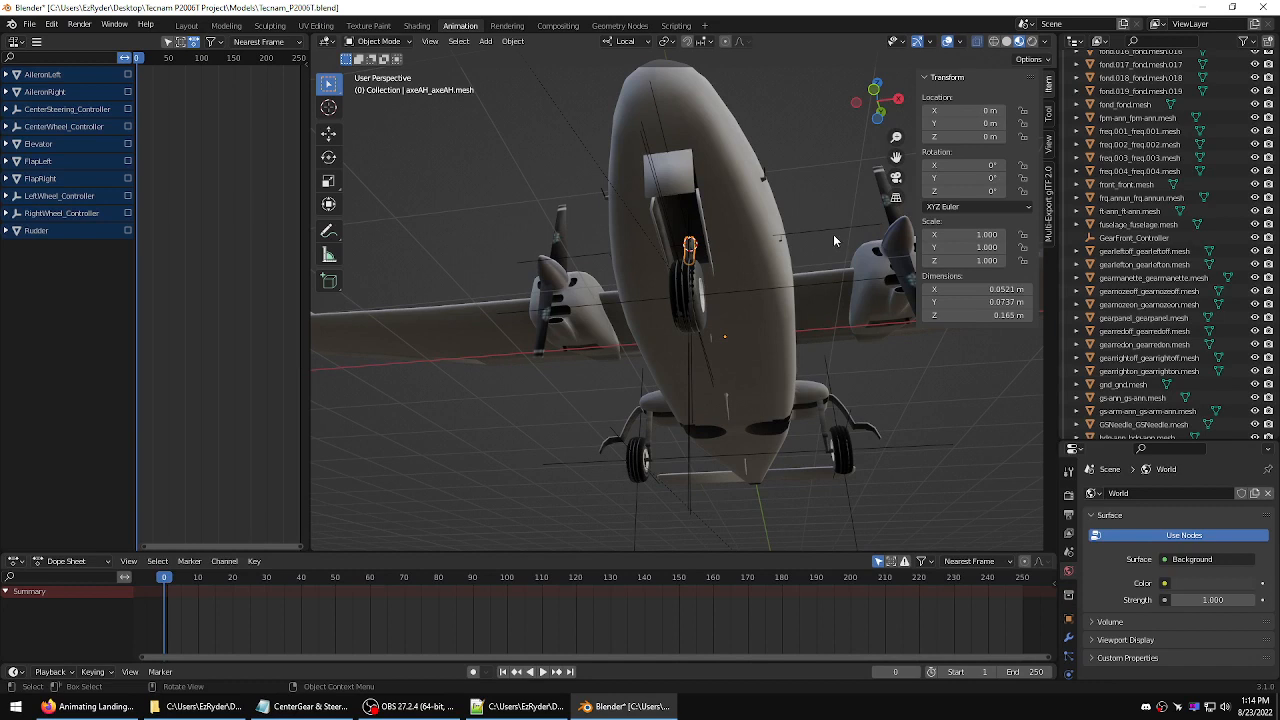
{"action": "left_click", "coordinate": [822, 228]}
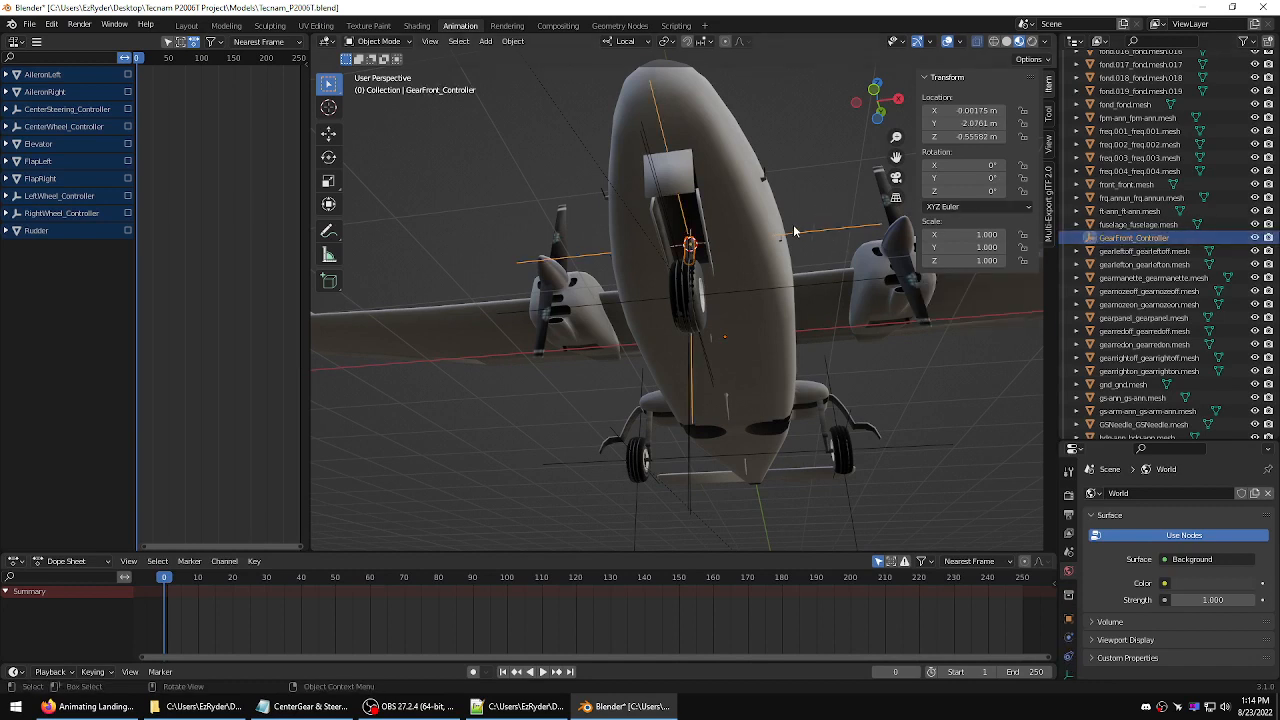
{"action": "right_click", "coordinate": [811, 209]}
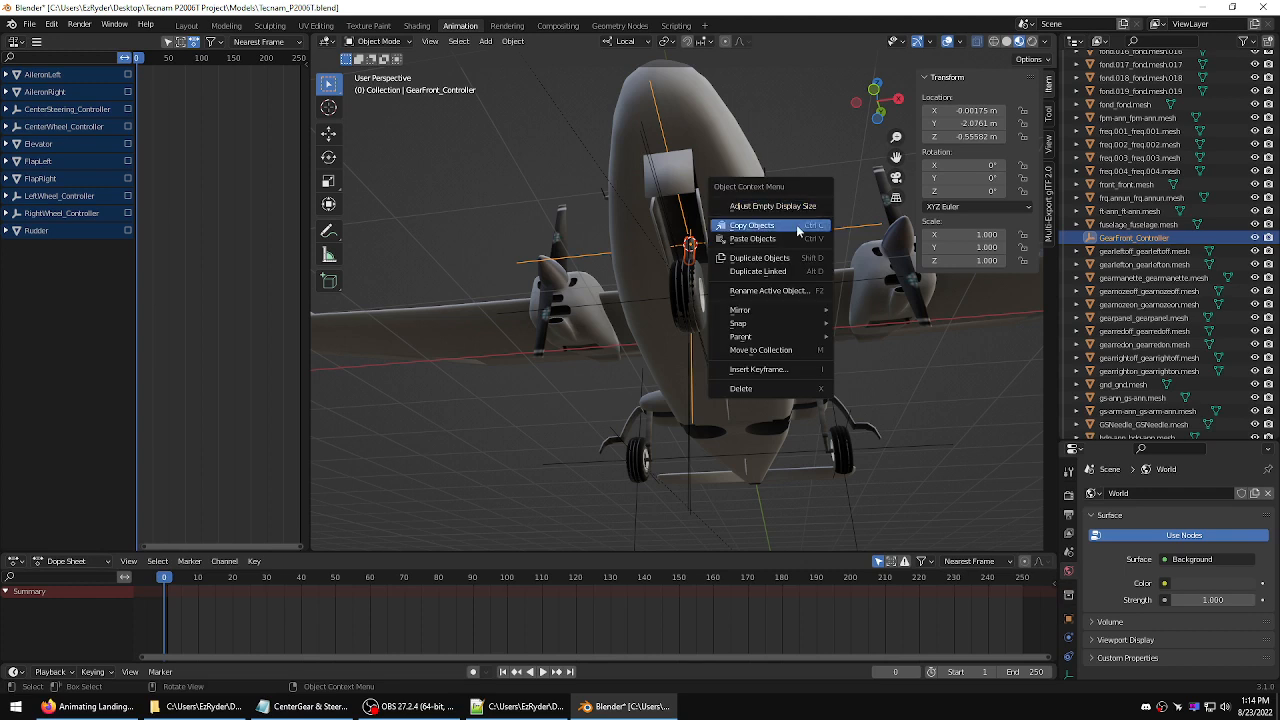
{"action": "mouse_move", "coordinate": [790, 337]}
{"action": "left_click", "coordinate": [882, 338]}
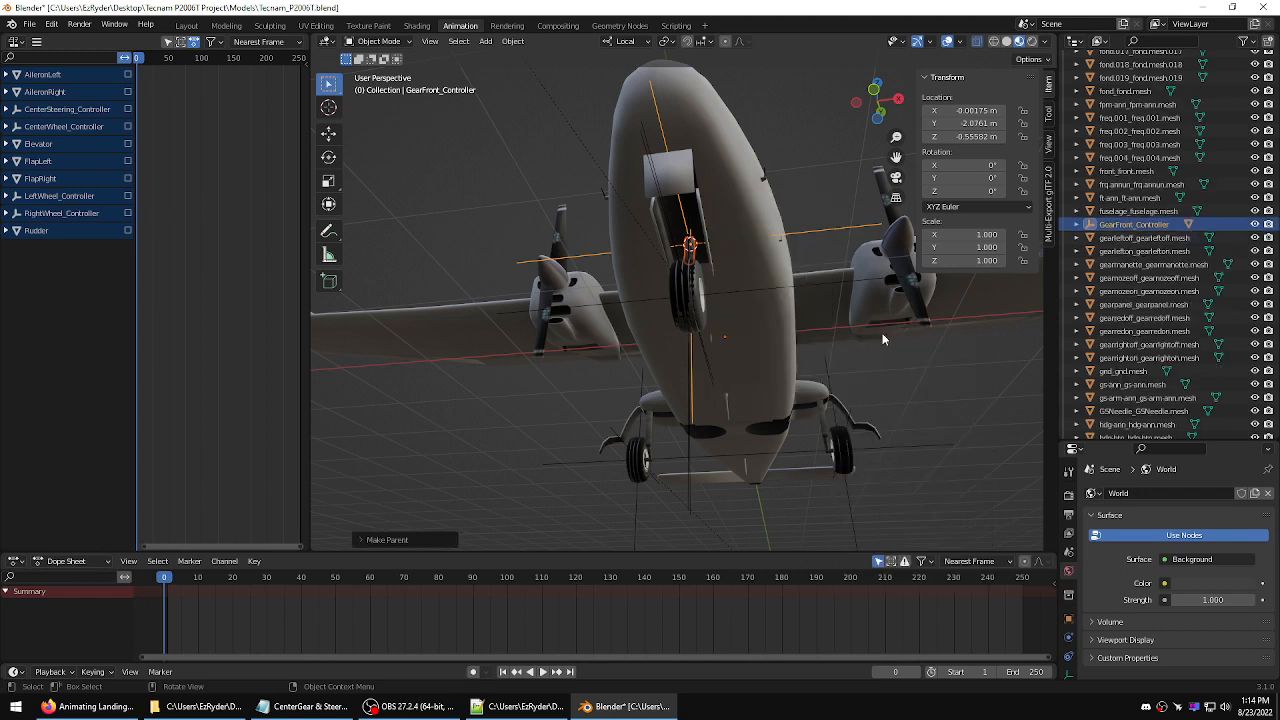
{"action": "left_click", "coordinate": [1076, 226]}
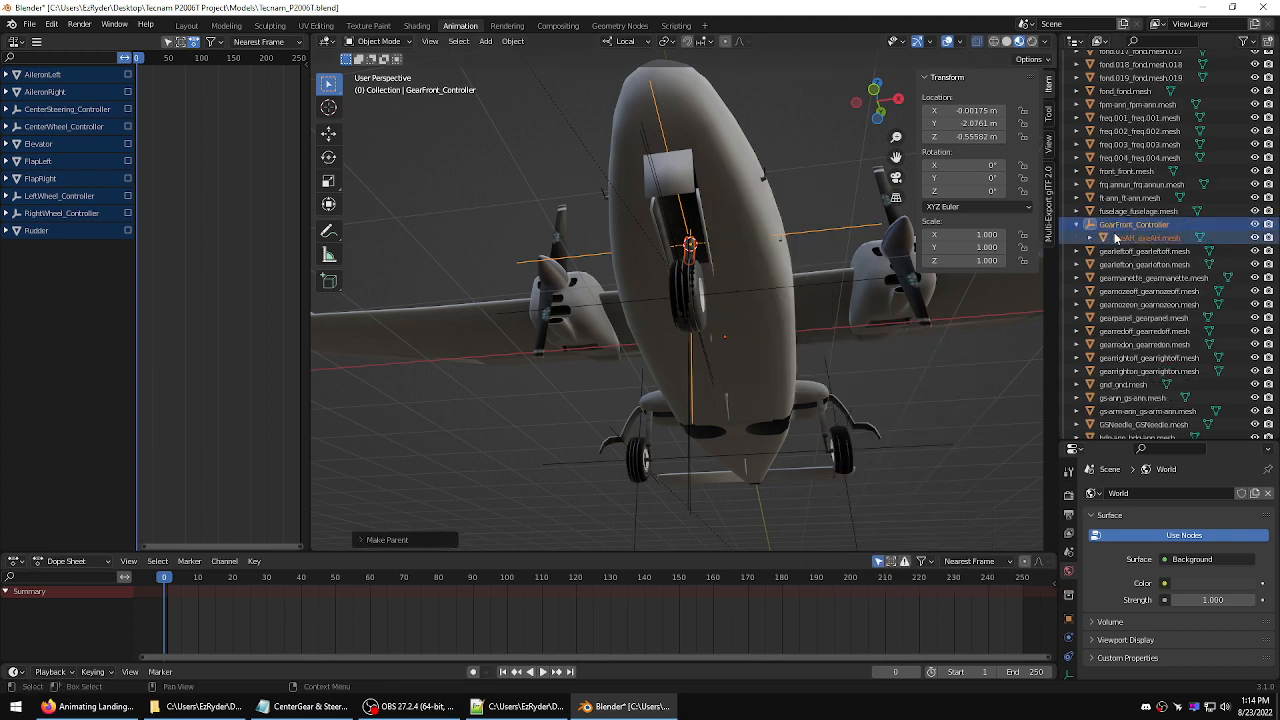
{"action": "left_click", "coordinate": [1120, 238]}
- Test the pivot by rotating GearFront_Controller about its X axis to about -29.7°, and undo the rotation
{"action": "middle_click_drag", "start_coordinate": [872, 254], "coordinate": [750, 252]}
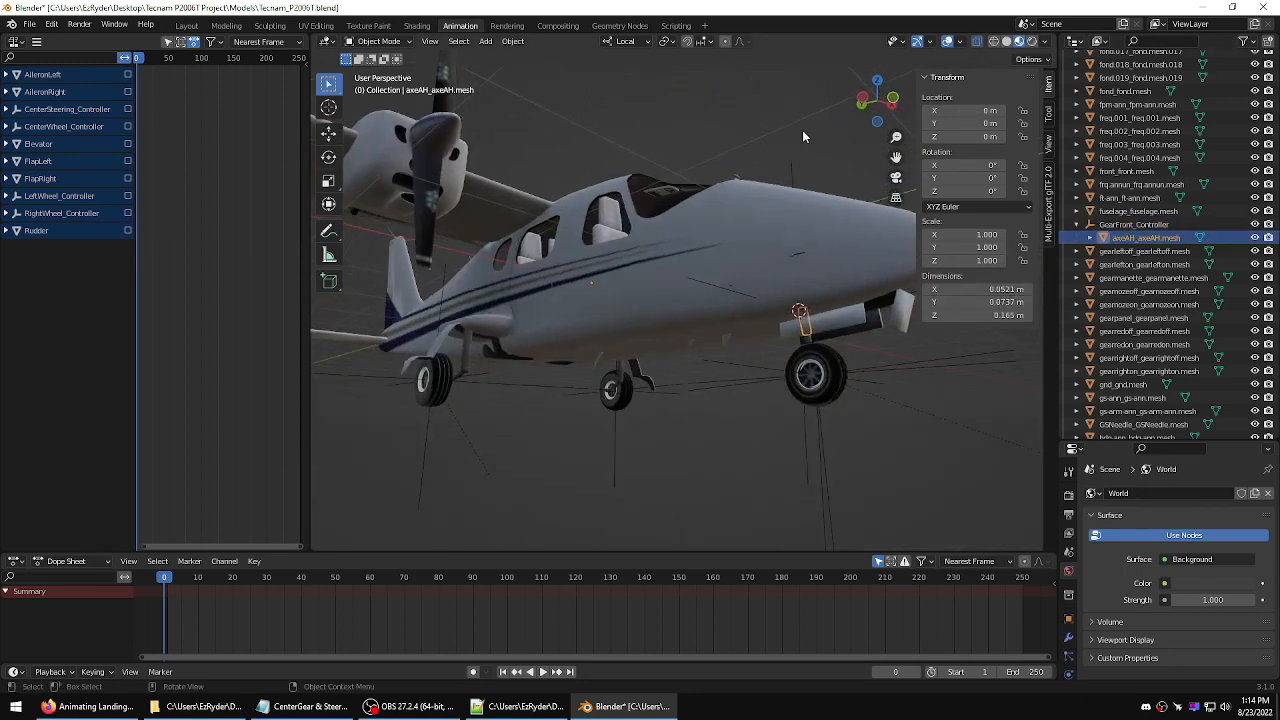
{"action": "left_click", "coordinate": [722, 286]}
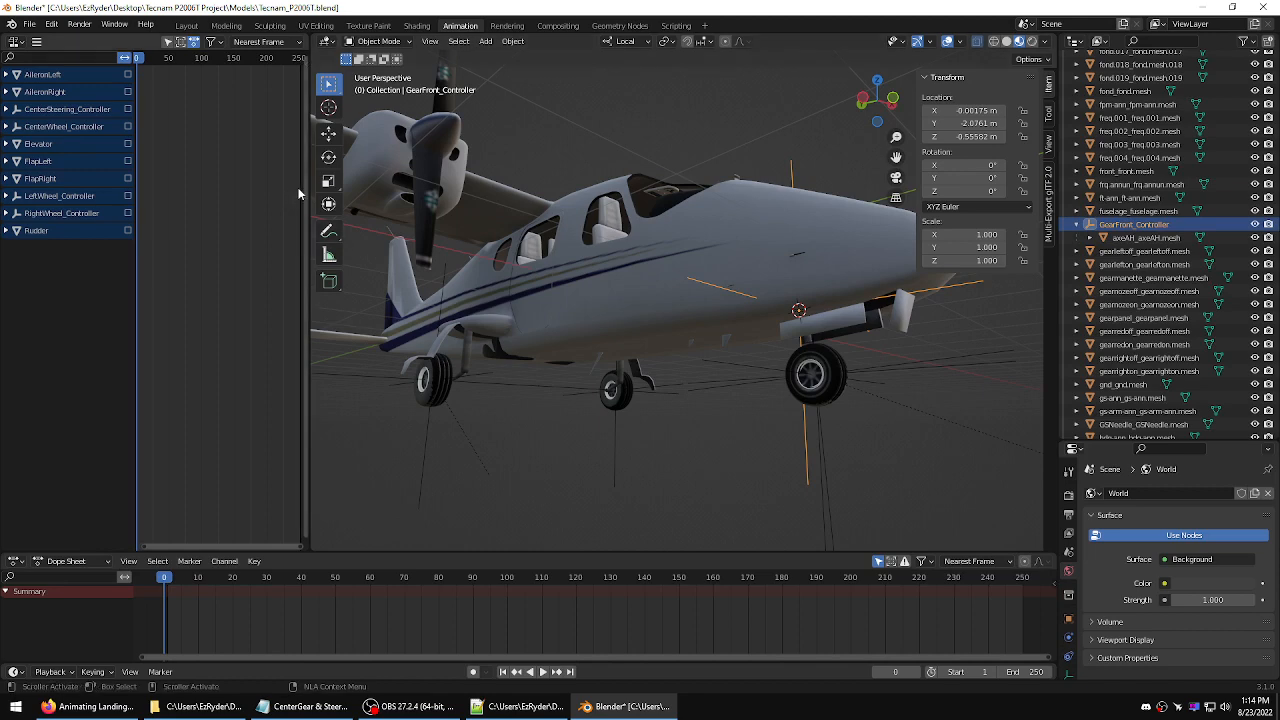
{"action": "left_click", "coordinate": [328, 157]}
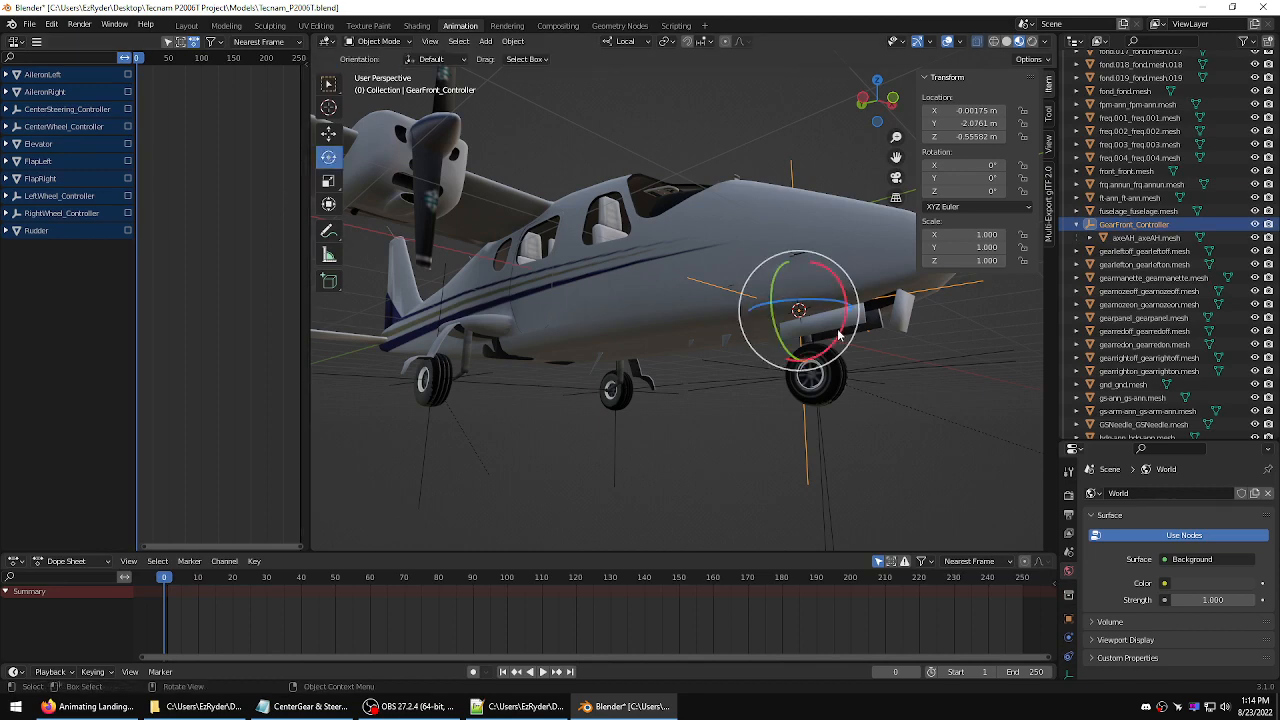
{"action": "middle_click_drag", "start_coordinate": [830, 348], "coordinate": [850, 344]}
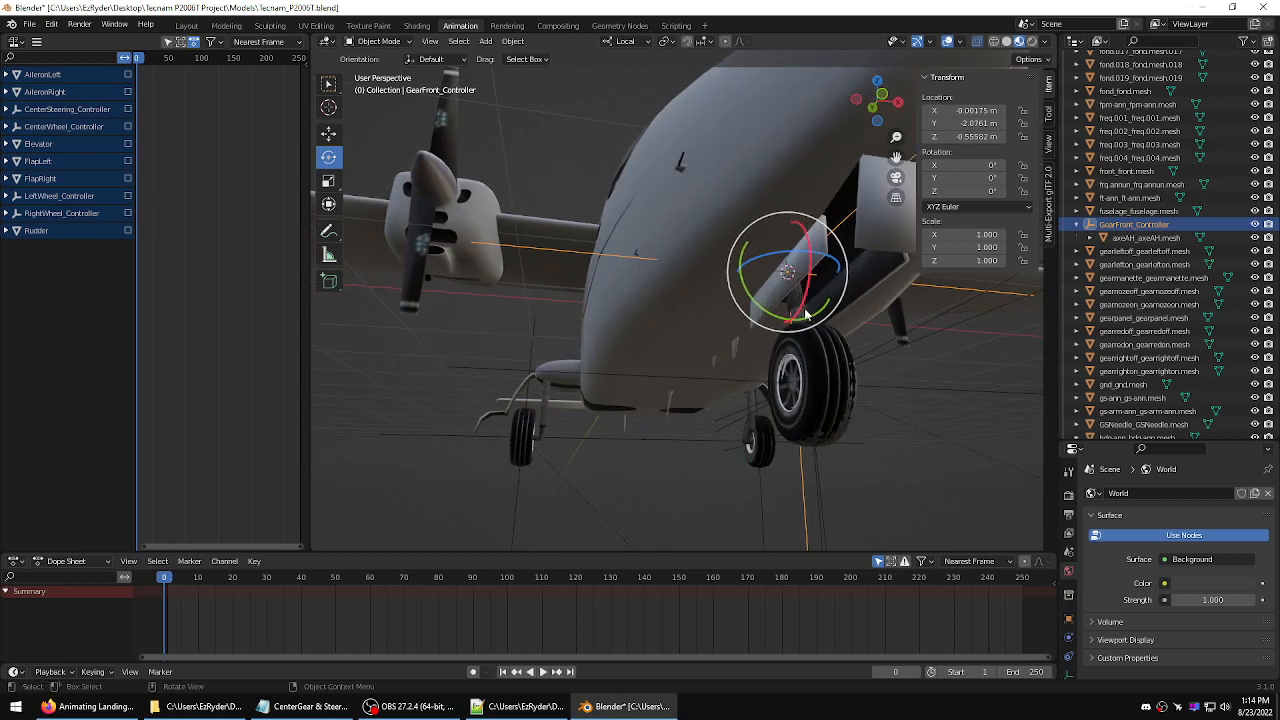
{"action": "left_click_drag", "start_coordinate": [803, 313], "coordinate": [806, 314]}
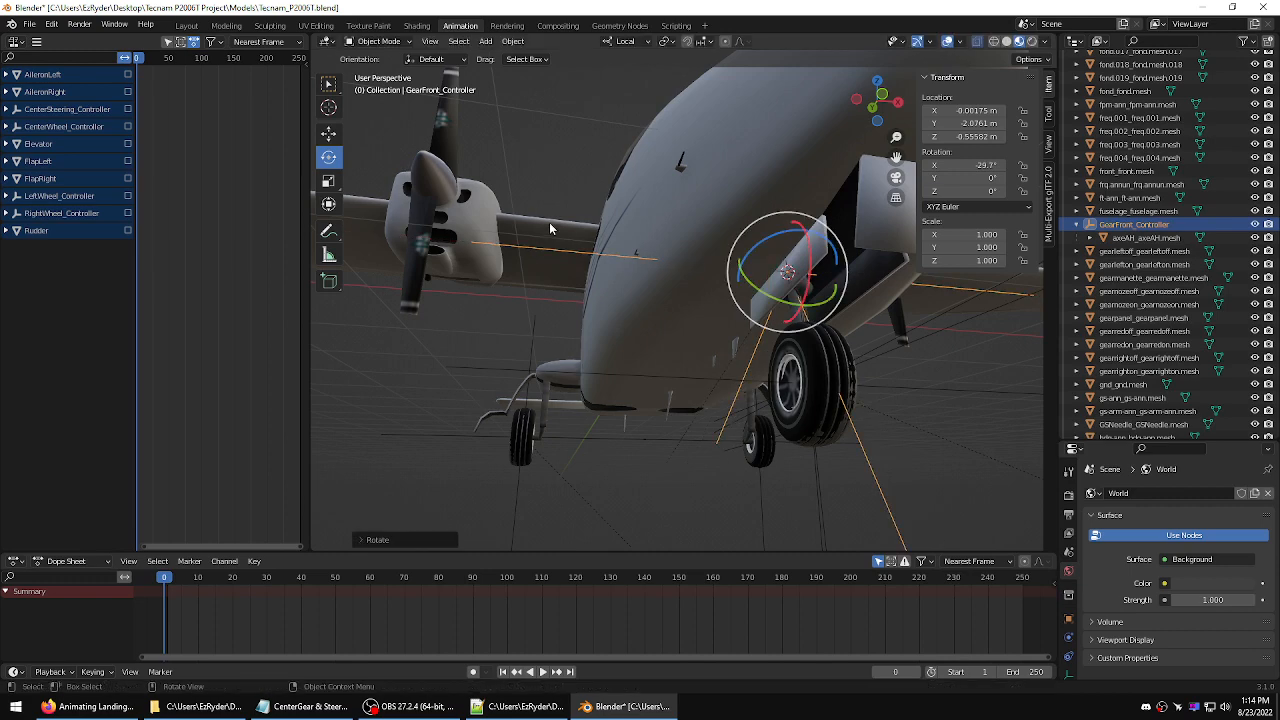
{"action": "left_click", "coordinate": [52, 24]}
{"action": "left_click", "coordinate": [66, 42]}
{"action": "scroll", "coordinate": [421, 210], "scroll_direction": "down", "scroll_amount": 4}
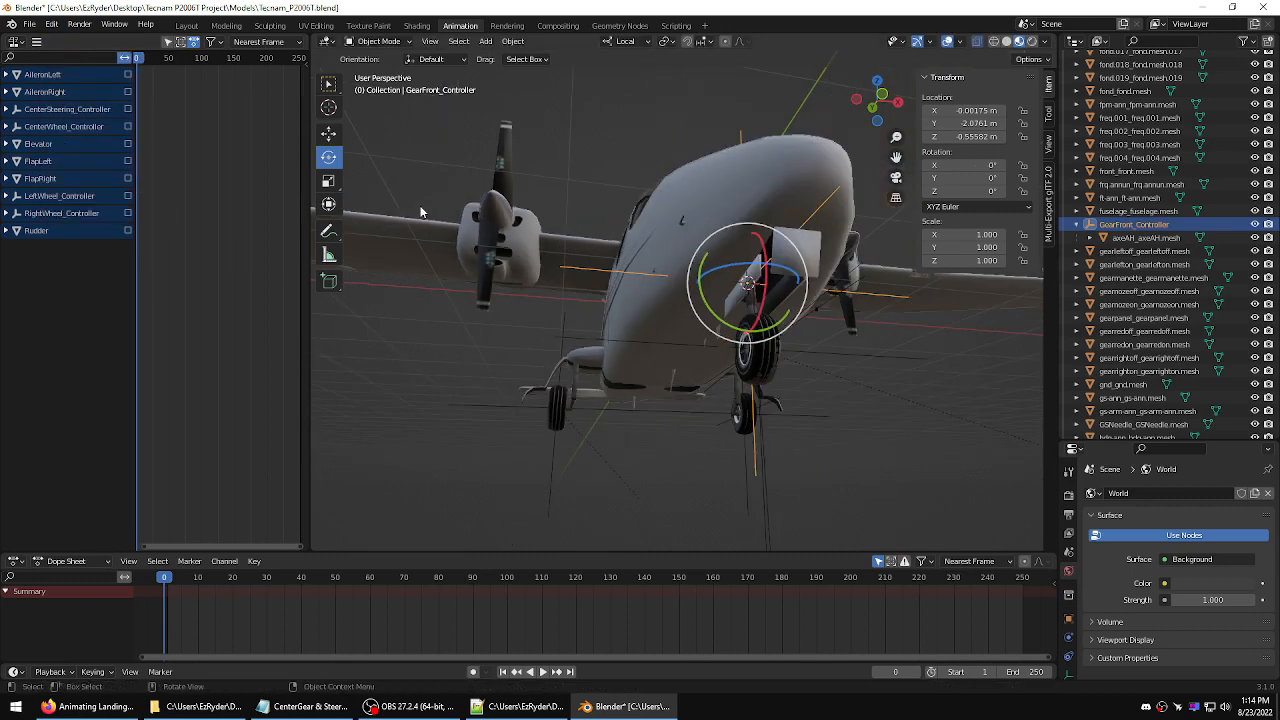
- Parent the axeAB_axeAB.mesh part of the nose strut to the GearFront_Controller empty
{"action": "middle_click_drag", "start_coordinate": [847, 379], "coordinate": [819, 366]}
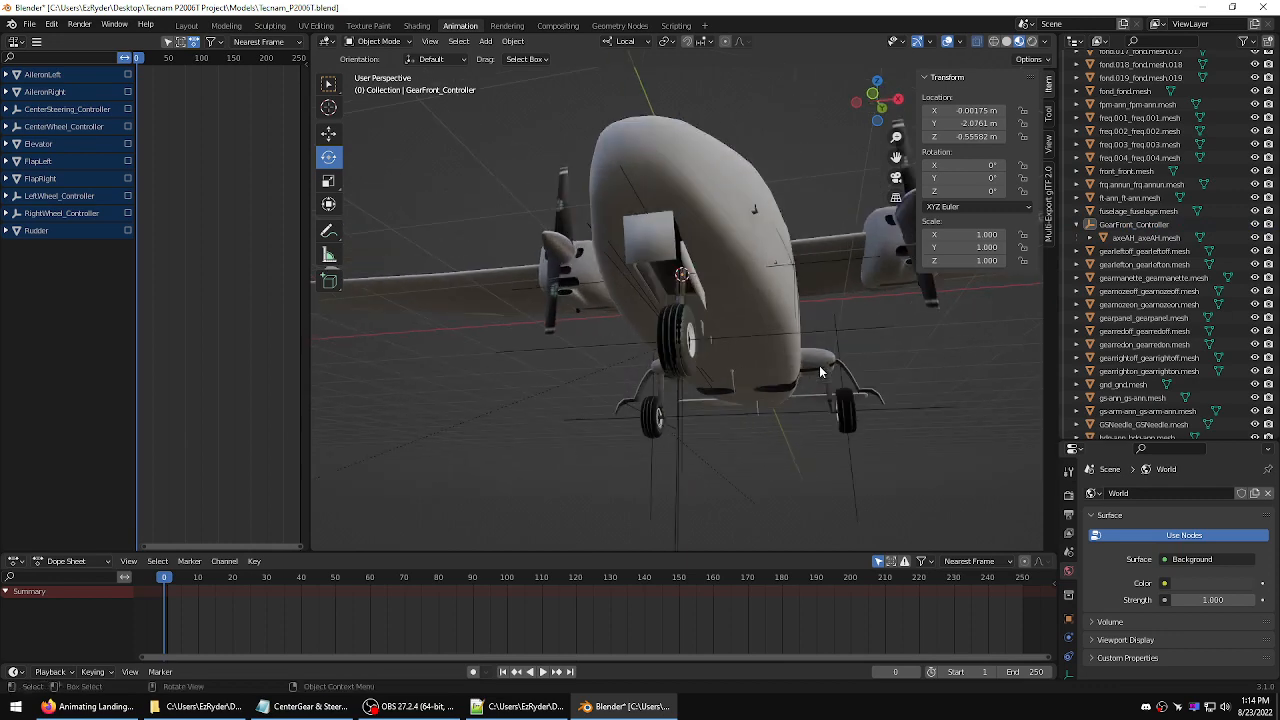
{"action": "left_click", "coordinate": [683, 306]}
{"action": "left_click", "coordinate": [683, 305]}
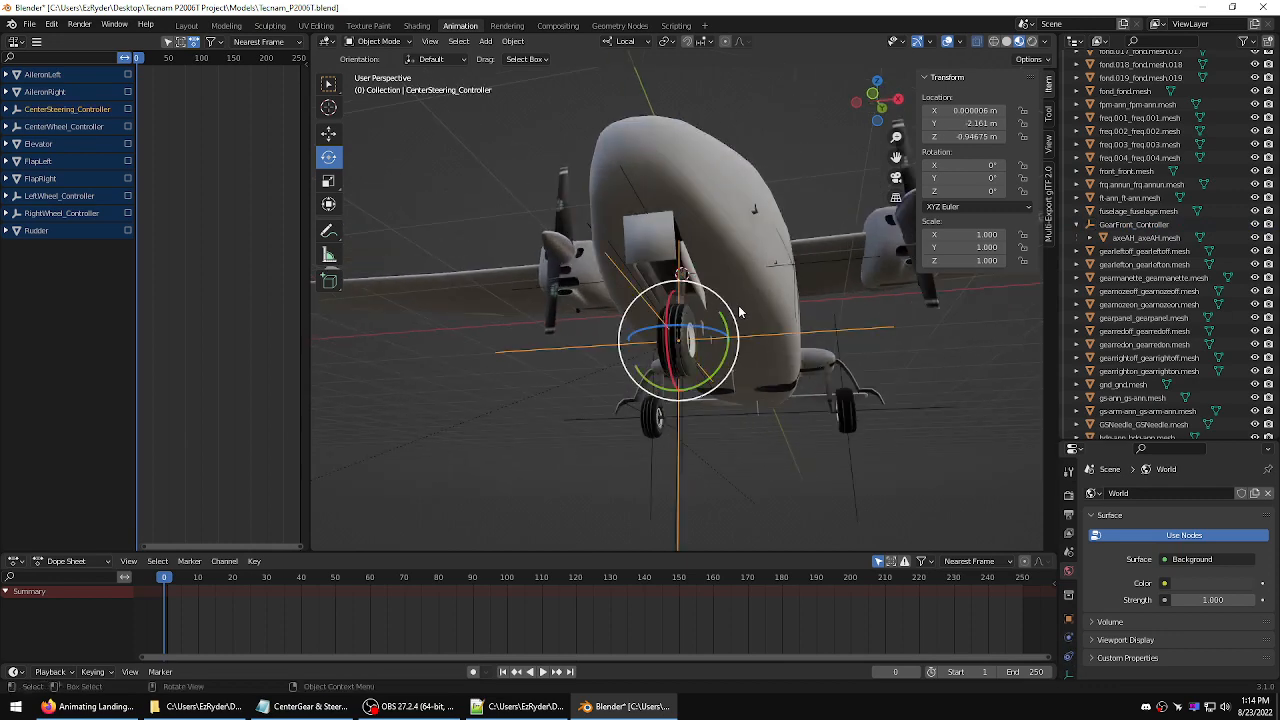
{"action": "middle_click_drag", "start_coordinate": [700, 315], "coordinate": [579, 213]}
{"action": "left_click", "coordinate": [328, 85]}
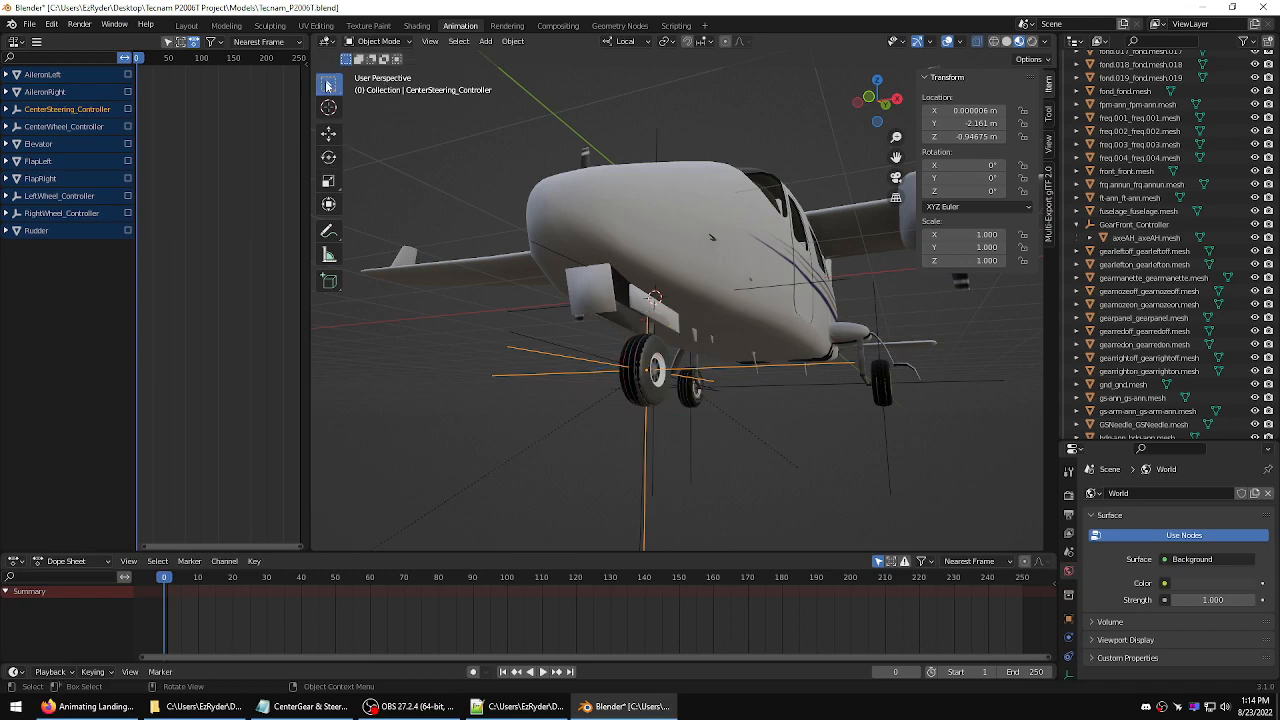
{"action": "scroll", "coordinate": [650, 340], "scroll_direction": "up", "scroll_amount": 3}
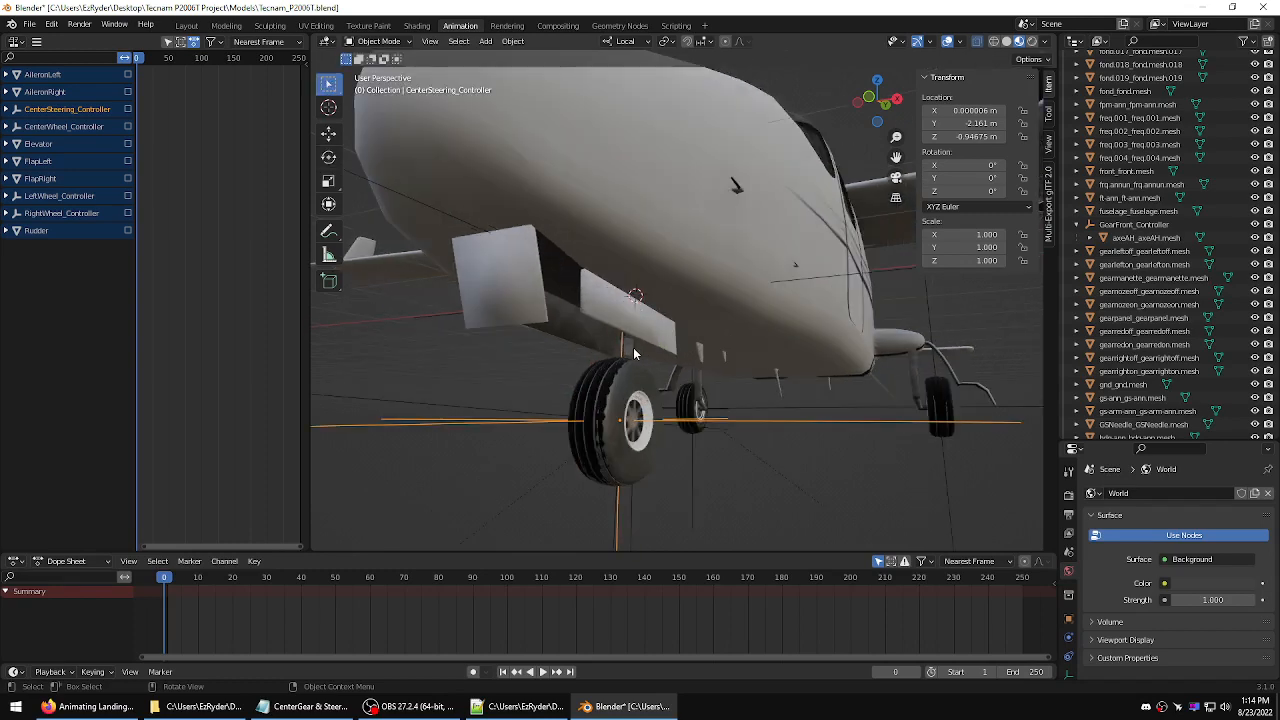
{"action": "left_click", "coordinate": [633, 350]}
{"action": "middle_click_drag", "start_coordinate": [744, 315], "coordinate": [889, 273]}
{"action": "scroll", "coordinate": [885, 288], "scroll_direction": "down", "scroll_amount": 4}
{"action": "left_click", "coordinate": [830, 235], "text": "shift"}
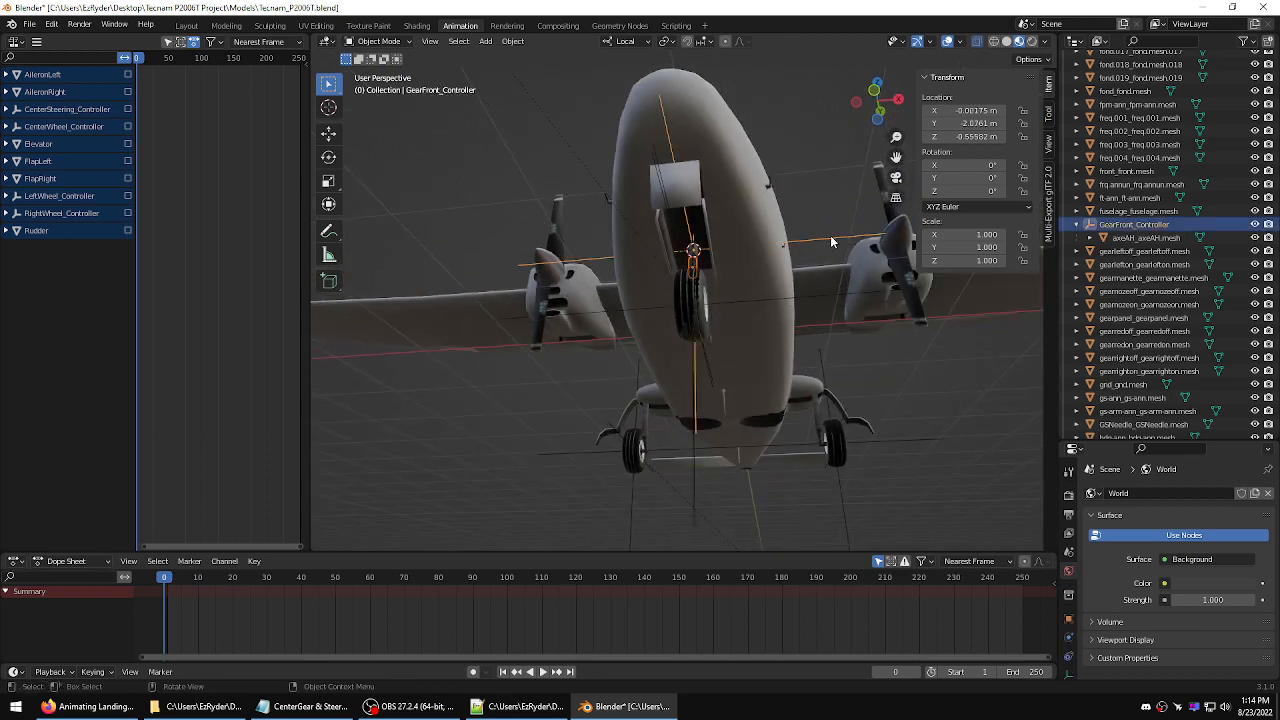
{"action": "right_click", "coordinate": [820, 200]}
{"action": "mouse_move", "coordinate": [817, 203]}
{"action": "left_click", "coordinate": [874, 198]}
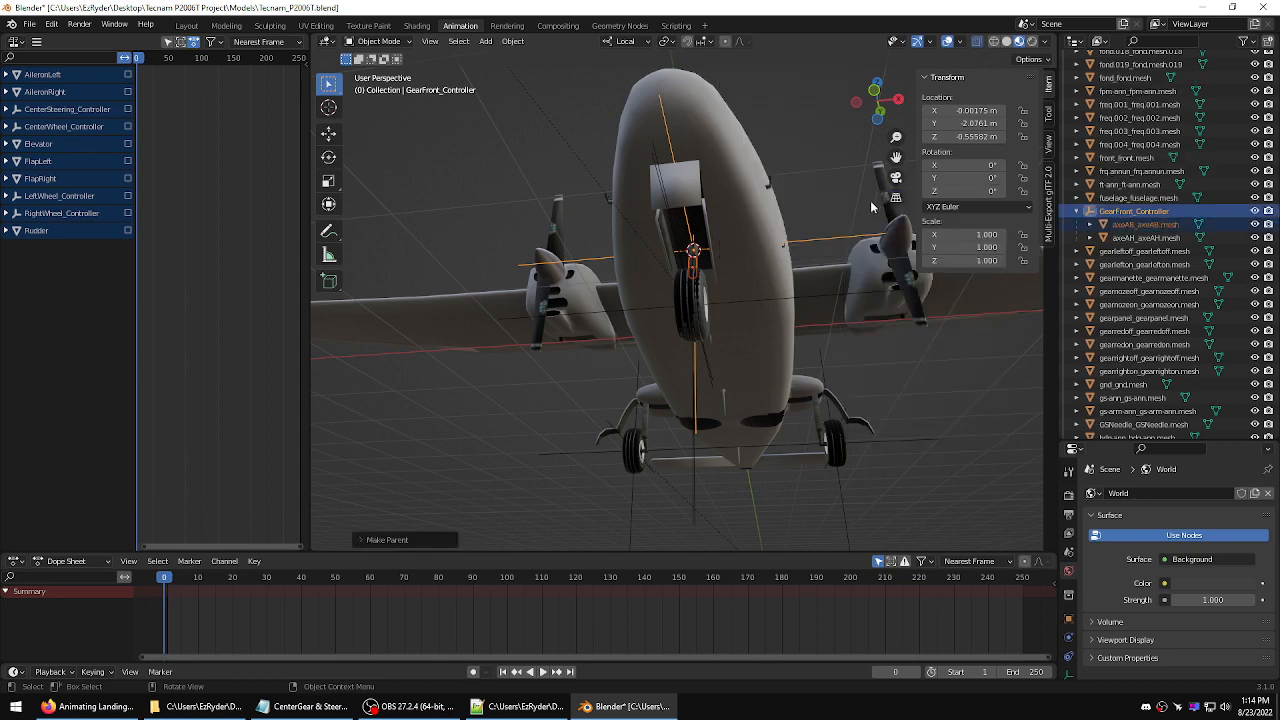
- Parent the CenterWheel_Controller and CenterSteering_Controller empties at the nose wheel to the GearFront_Controller empty
{"action": "middle_click_drag", "start_coordinate": [870, 200], "coordinate": [905, 266]}
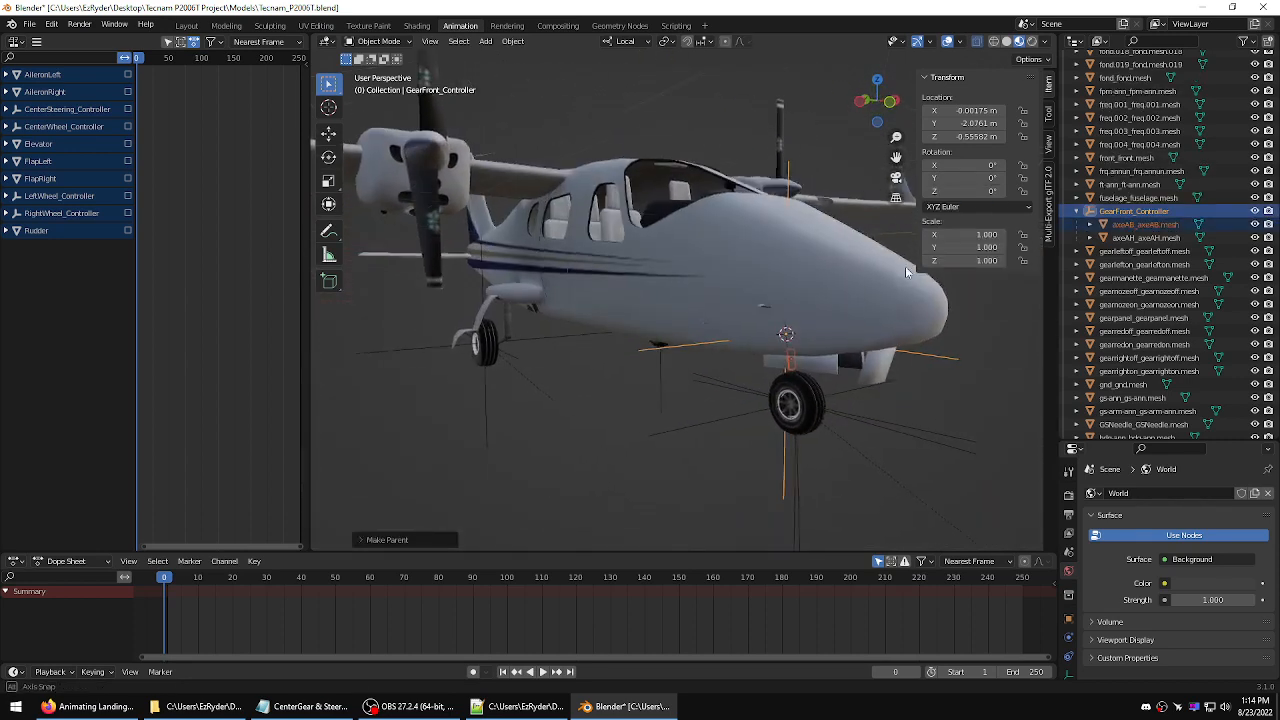
{"action": "left_click", "coordinate": [730, 396]}
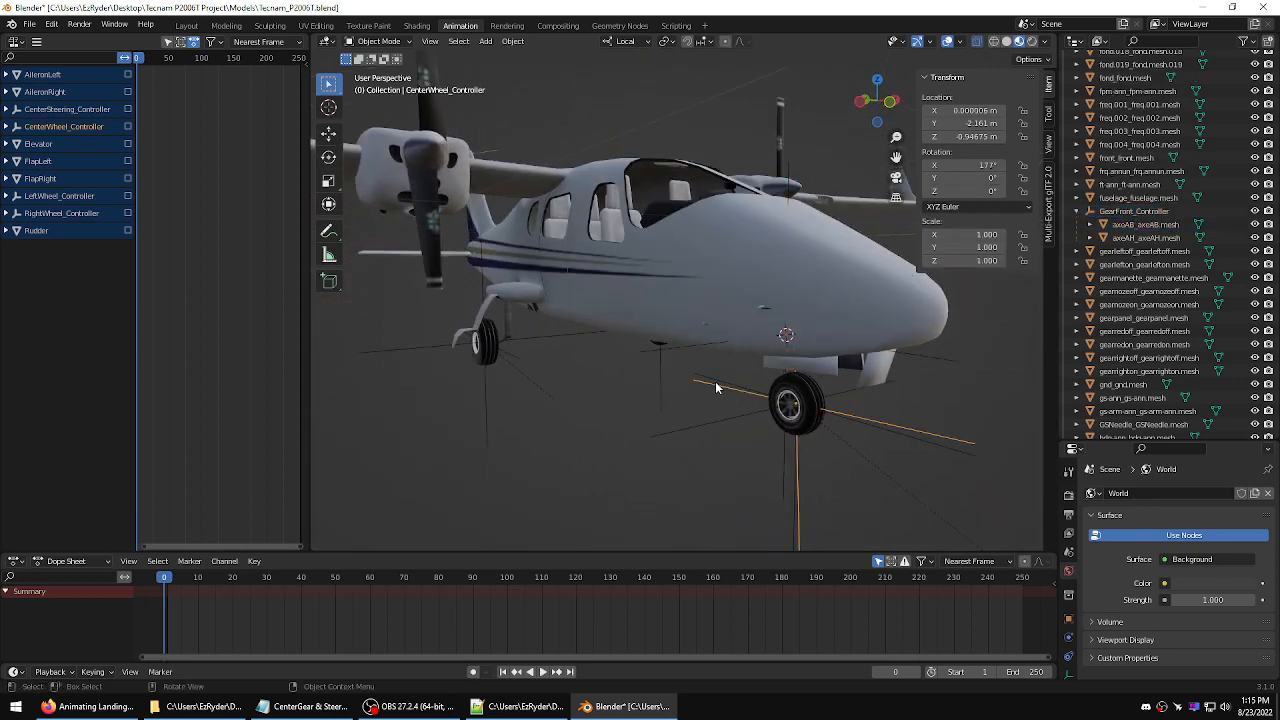
{"action": "left_click", "coordinate": [717, 382]}
{"action": "left_click", "coordinate": [740, 379]}
{"action": "mouse_move", "coordinate": [740, 379]}
{"action": "middle_mouse_down"}
{"action": "mouse_move", "coordinate": [730, 356]}
{"action": "mouse_move", "coordinate": [742, 380]}
{"action": "middle_mouse_up"}
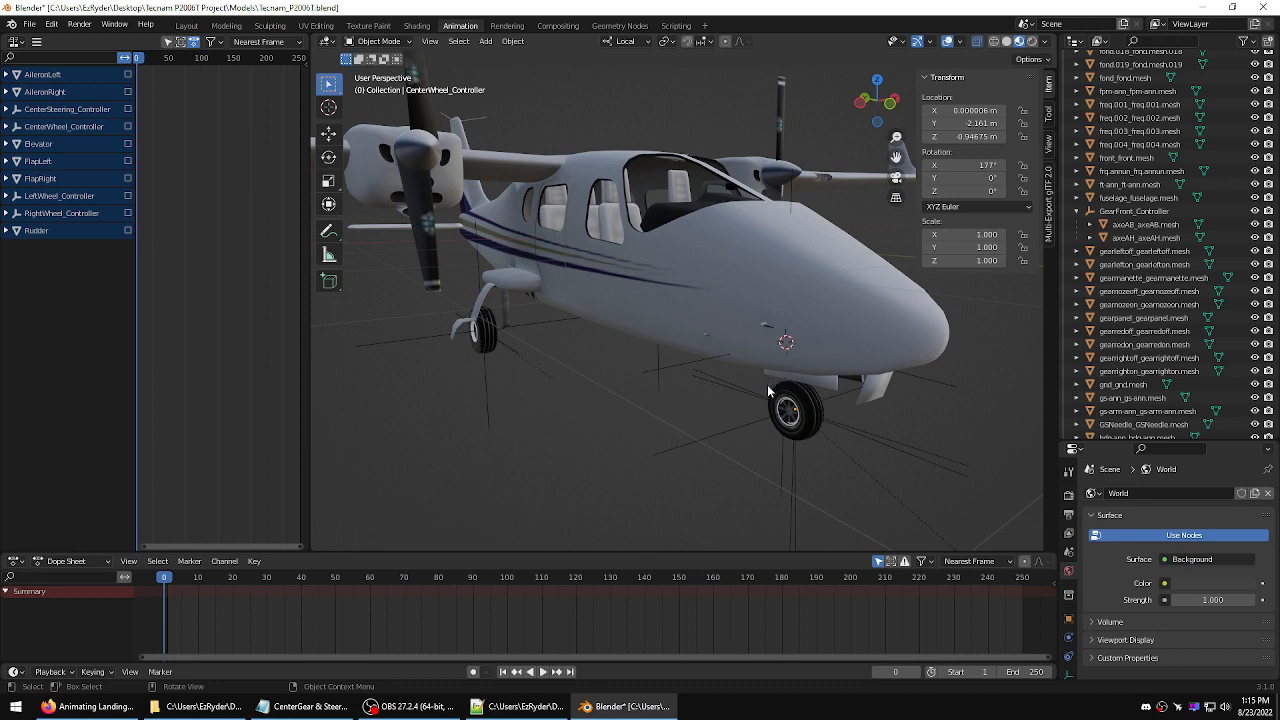
{"action": "left_click", "coordinate": [708, 400]}
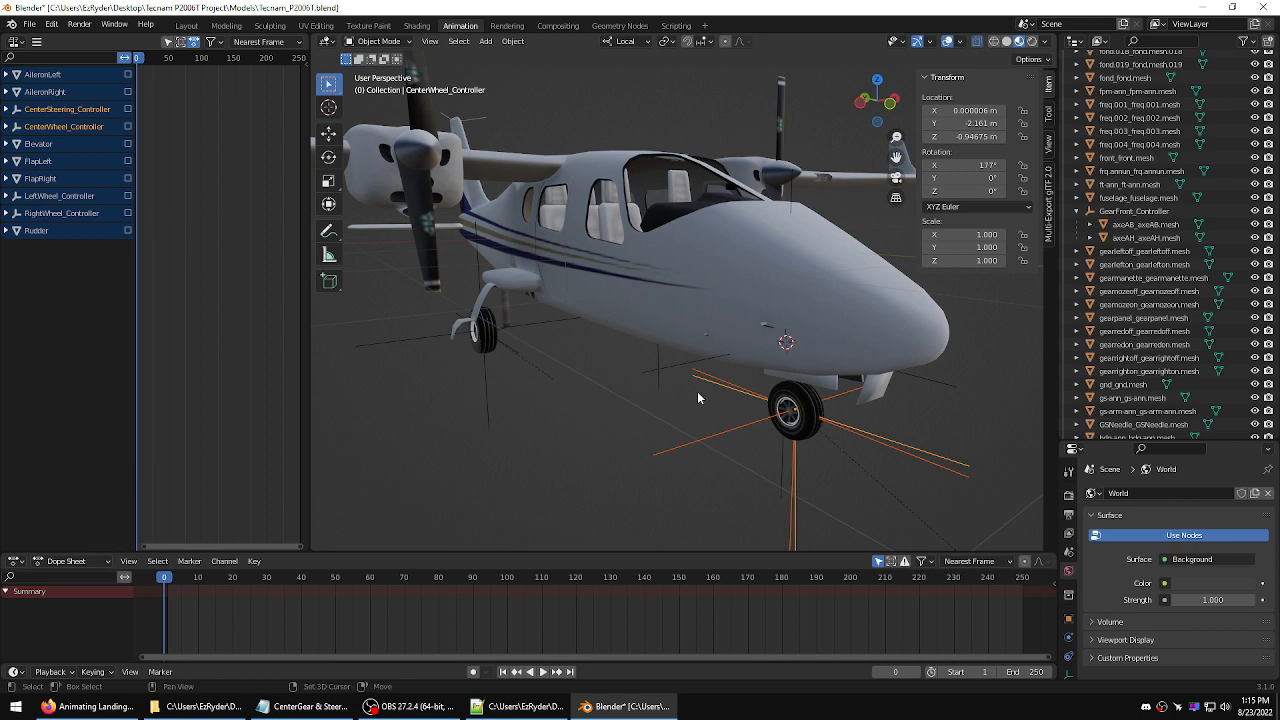
{"action": "left_click", "coordinate": [671, 370]}
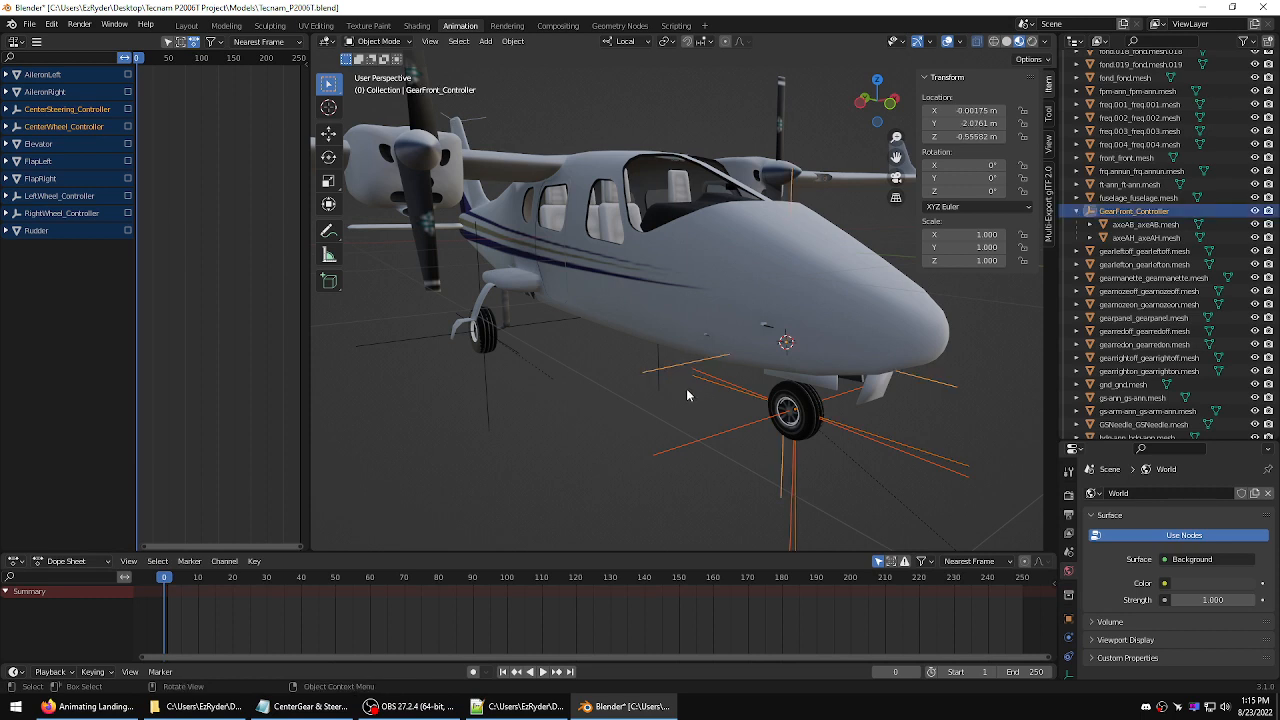
{"action": "right_click", "coordinate": [686, 386]}
{"action": "mouse_move", "coordinate": [686, 386]}
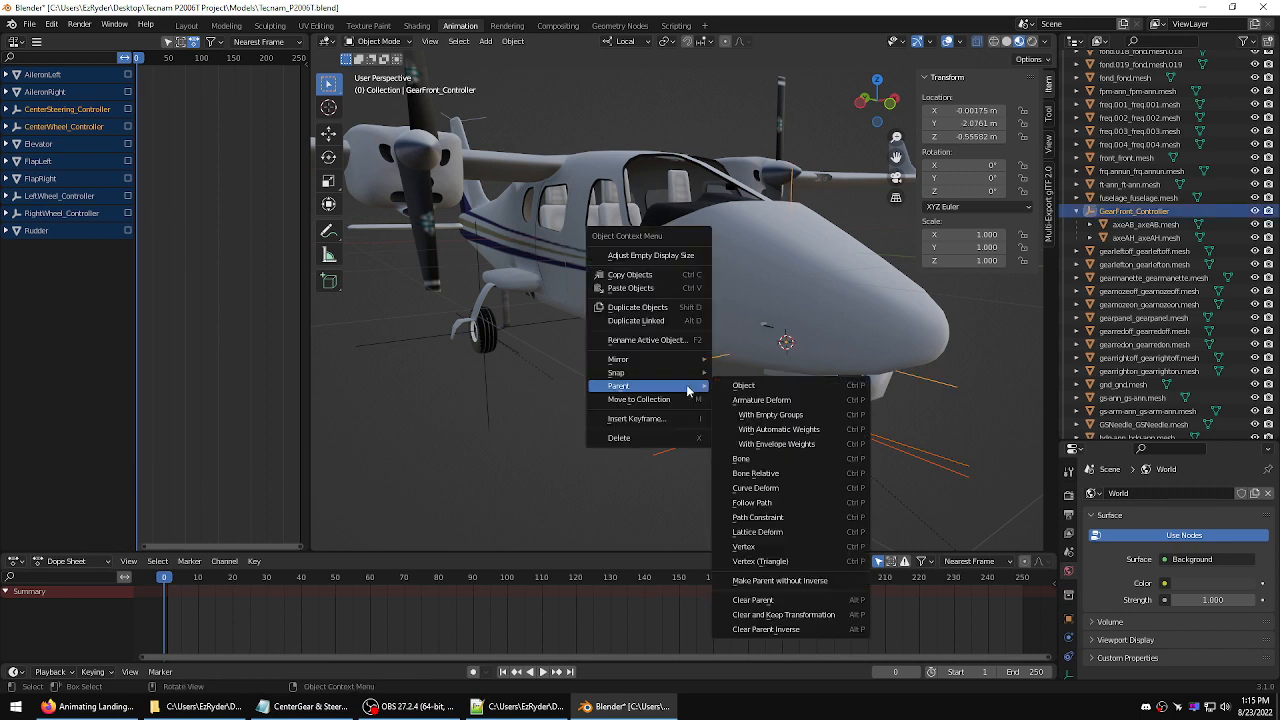
{"action": "left_click", "coordinate": [743, 386]}
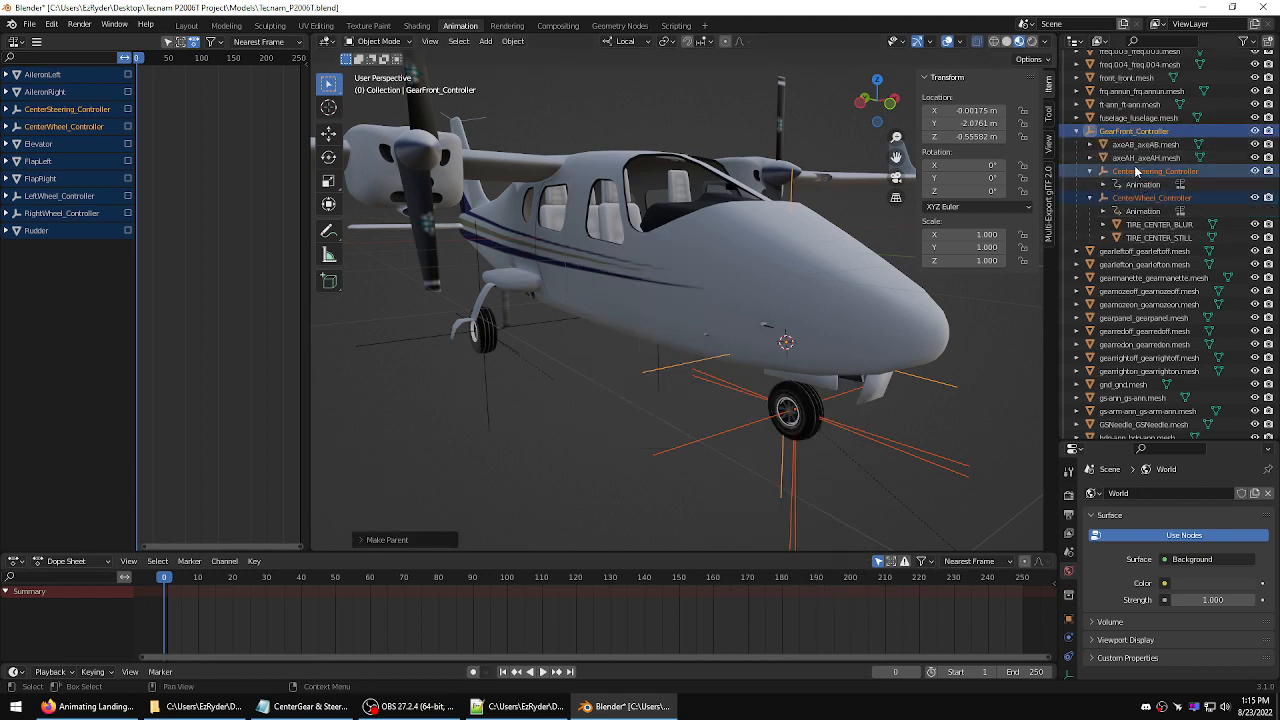
- In the CenterGear & Steering.txt notes in Notepad, correct the misspelled steering controller name to CenterSteering_Controller and save the file
{"action": "left_click", "coordinate": [297, 709]}
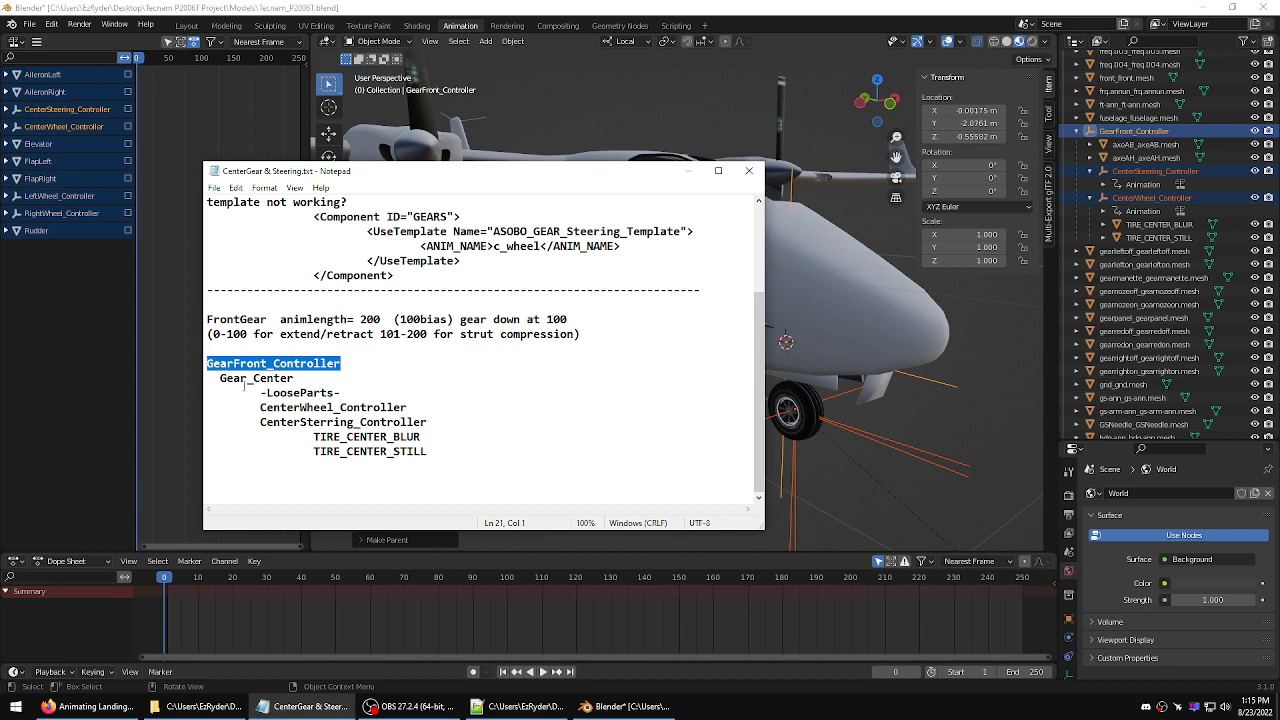
{"action": "left_click_drag", "start_coordinate": [254, 392], "coordinate": [363, 398]}
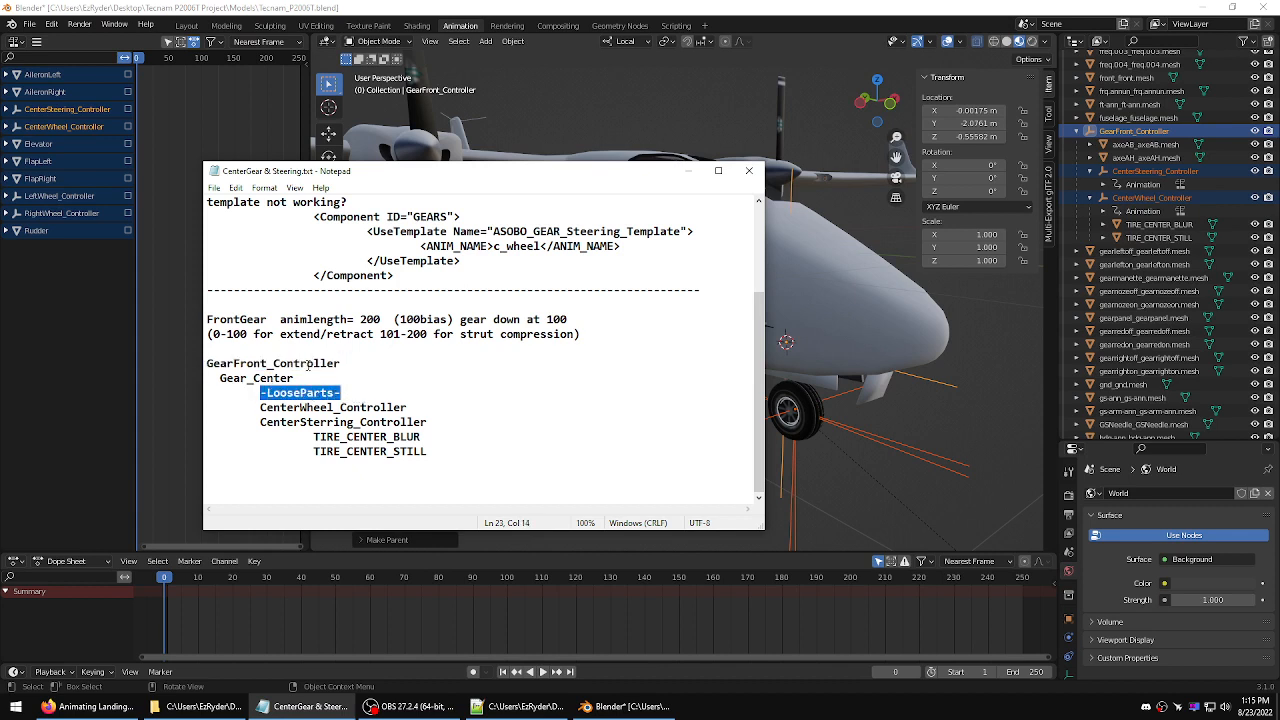
{"action": "left_click_drag", "start_coordinate": [260, 408], "coordinate": [320, 422]}
{"action": "left_click", "coordinate": [331, 408]}
{"action": "left_click", "coordinate": [361, 422]}
{"action": "type", "text": "e"}
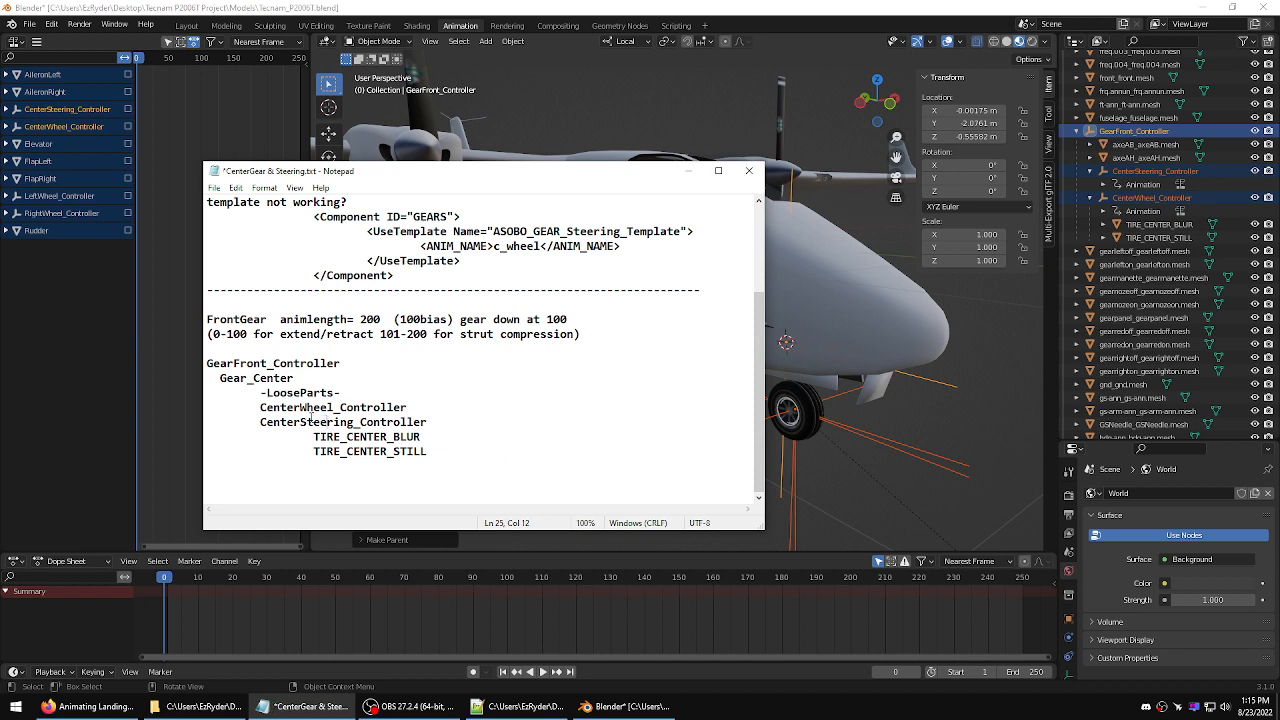
{"action": "left_click", "coordinate": [214, 188]}
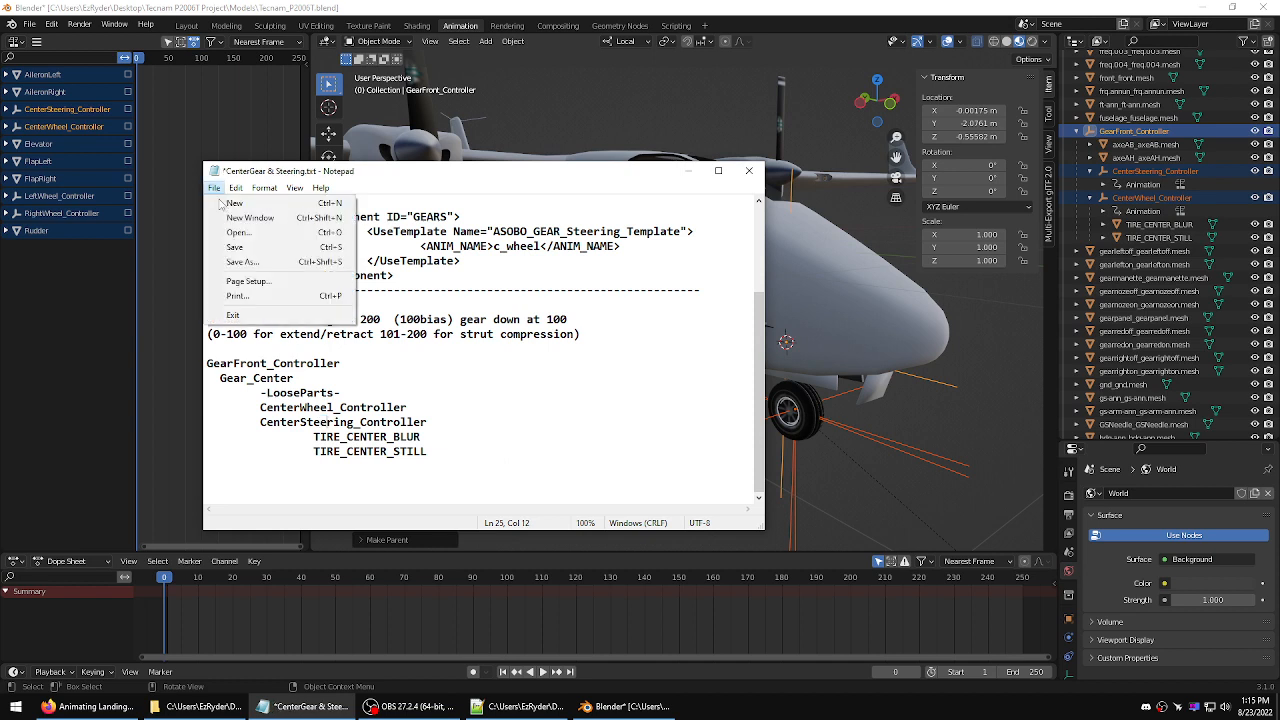
{"action": "left_click", "coordinate": [236, 248]}
- Copy the name Gear_Center from the notes and close Notepad to return to Blender
{"action": "left_click_drag", "start_coordinate": [297, 378], "coordinate": [221, 378]}
{"action": "right_click", "coordinate": [247, 378]}
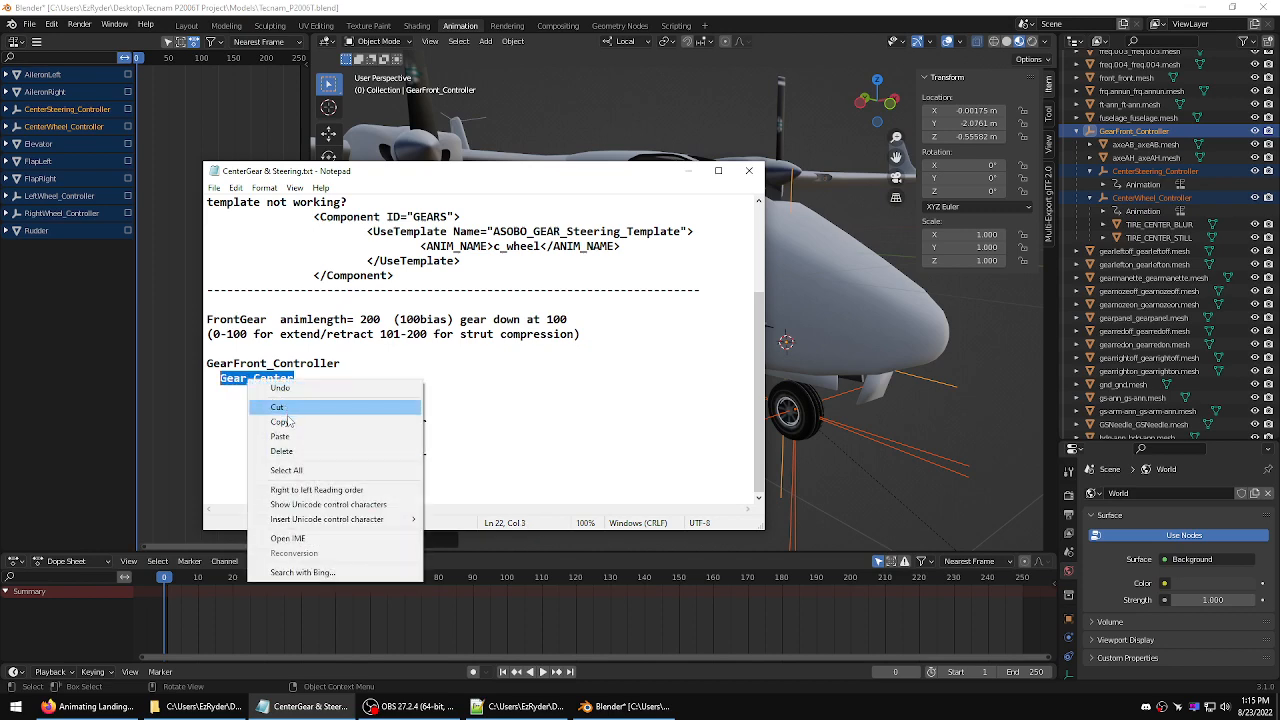
{"action": "left_click", "coordinate": [272, 423]}
{"action": "left_click", "coordinate": [749, 171]}
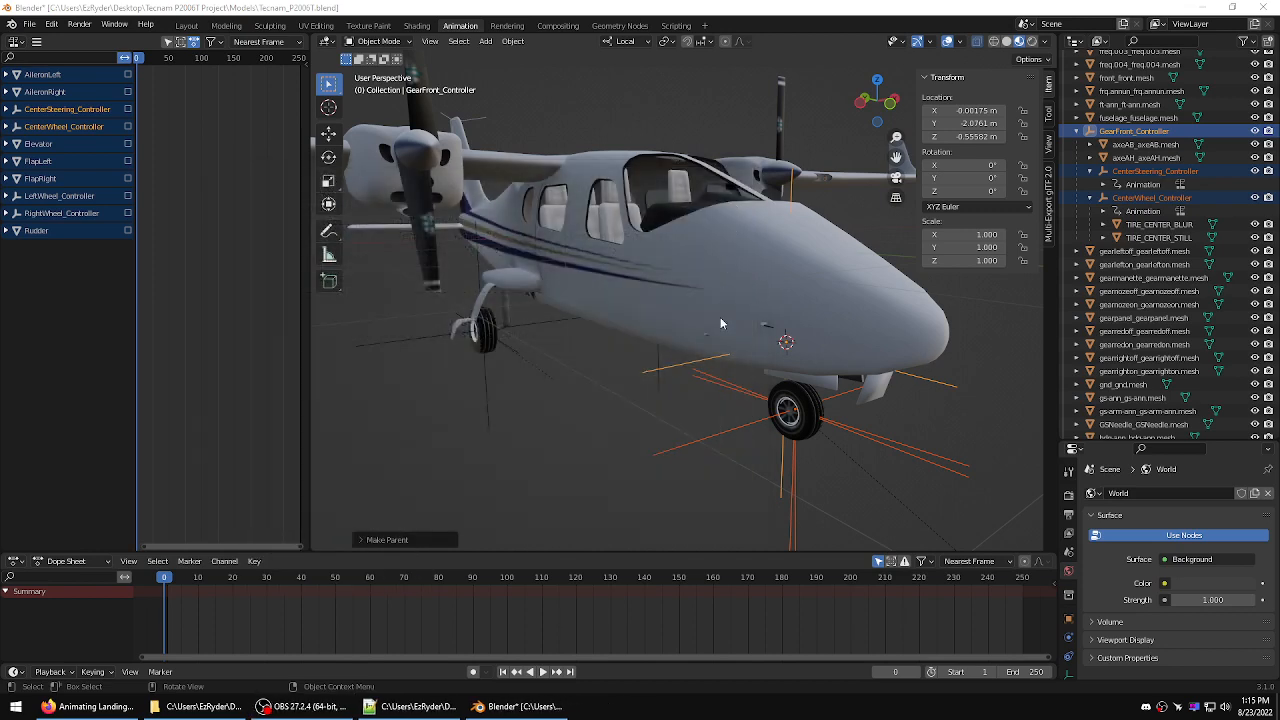
- Select only the GearFront_Controller empty and move the timeline to frame 100
{"action": "left_click", "coordinate": [665, 370]}
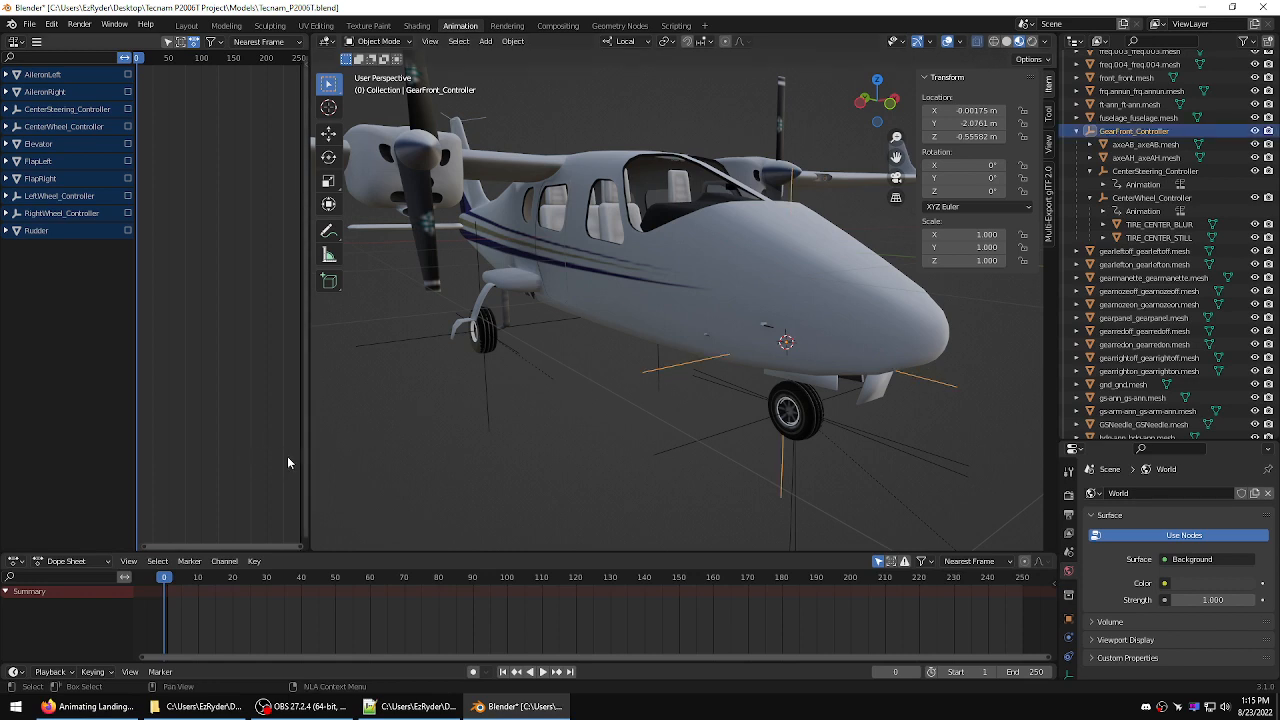
{"action": "middle_click_drag", "start_coordinate": [350, 446], "coordinate": [550, 418]}
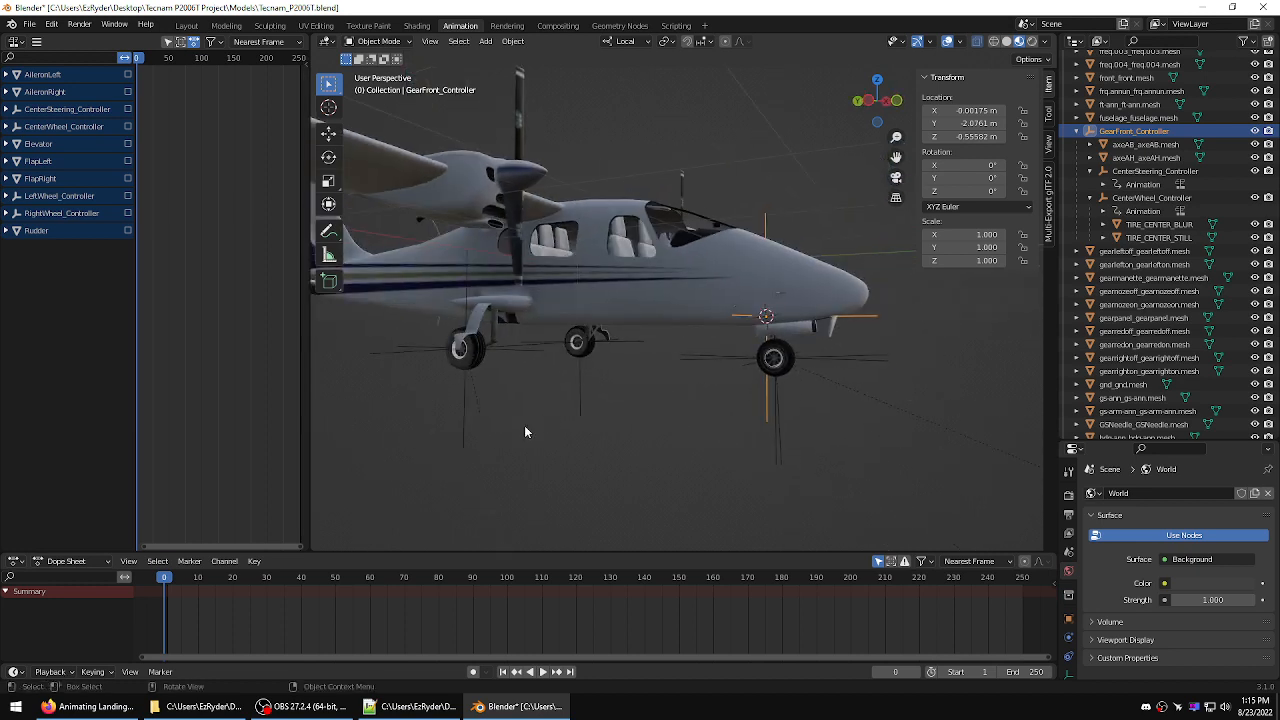
{"action": "left_click_drag", "start_coordinate": [166, 579], "coordinate": [508, 599]}
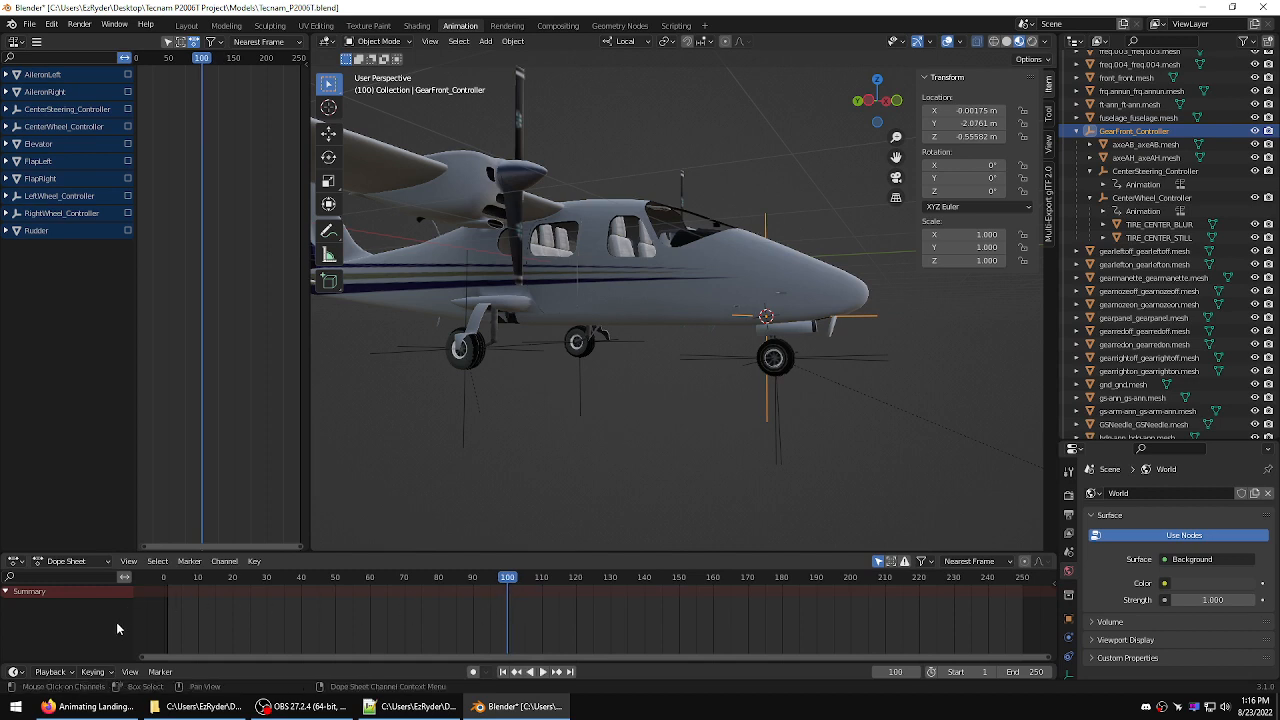
- Insert a Rotation keyframe for GearFront_Controller at frame 100 and clear the active keying set
{"action": "left_click", "coordinate": [112, 672]}
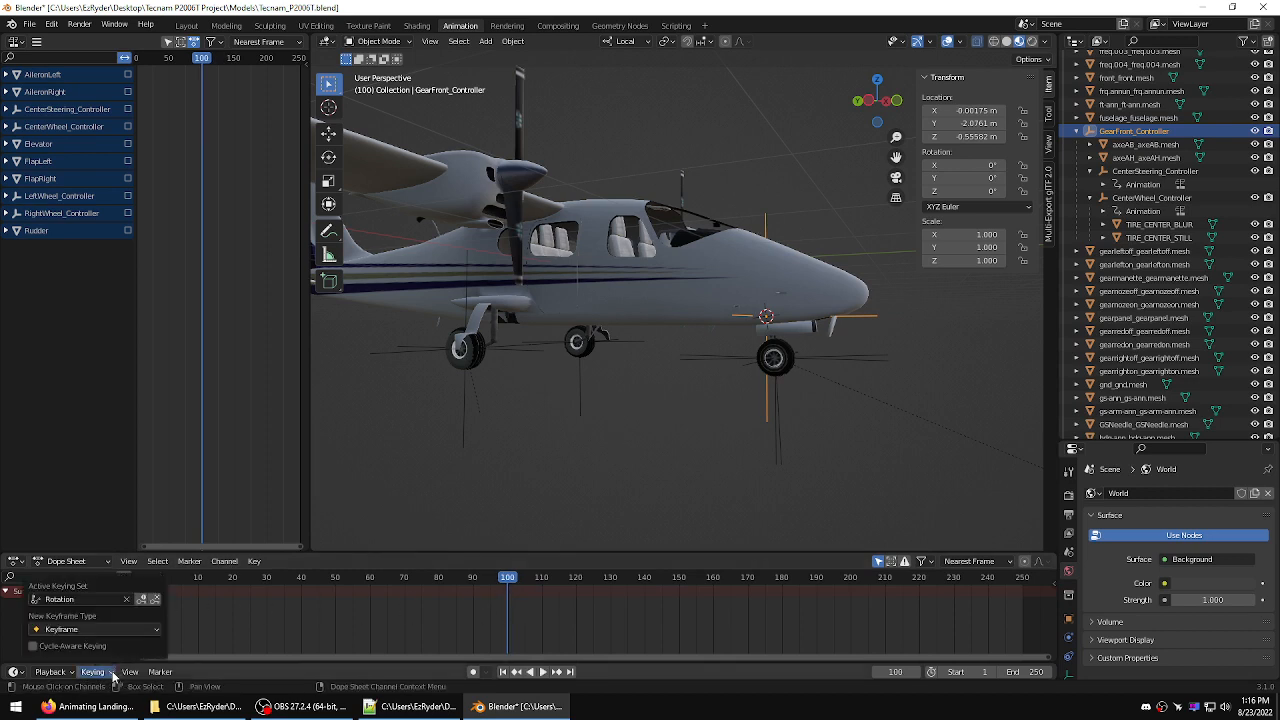
{"action": "left_click", "coordinate": [142, 599]}
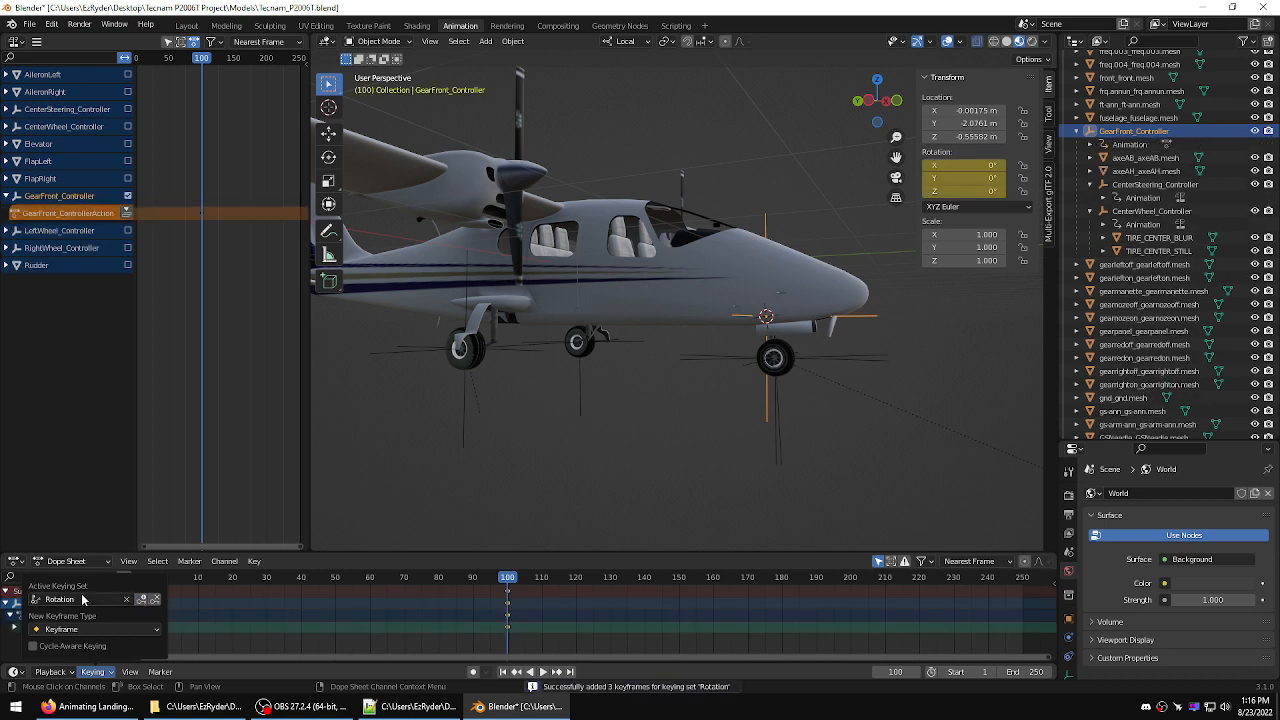
{"action": "left_click", "coordinate": [126, 599]}
{"action": "left_click", "coordinate": [94, 599]}
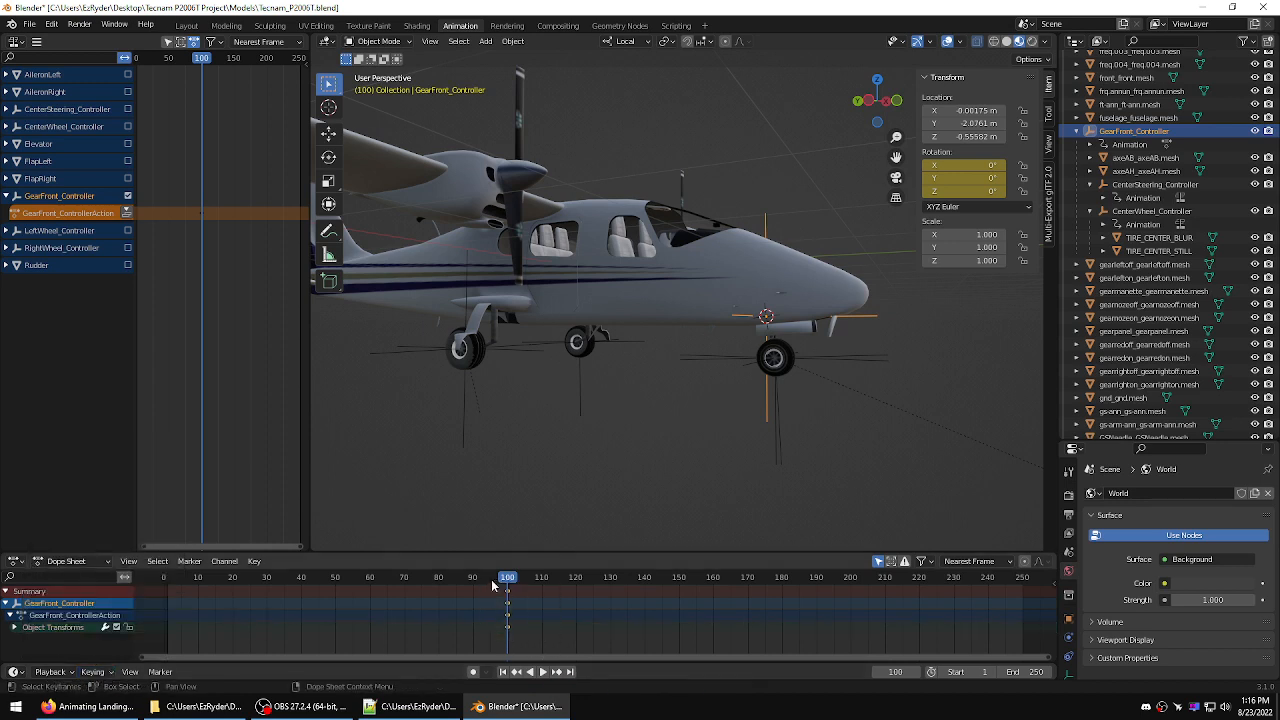
- Delete the GearFront_Controller rotation keyframes at frame 100, including the copies duplicated next to them
{"action": "right_click", "coordinate": [511, 620]}
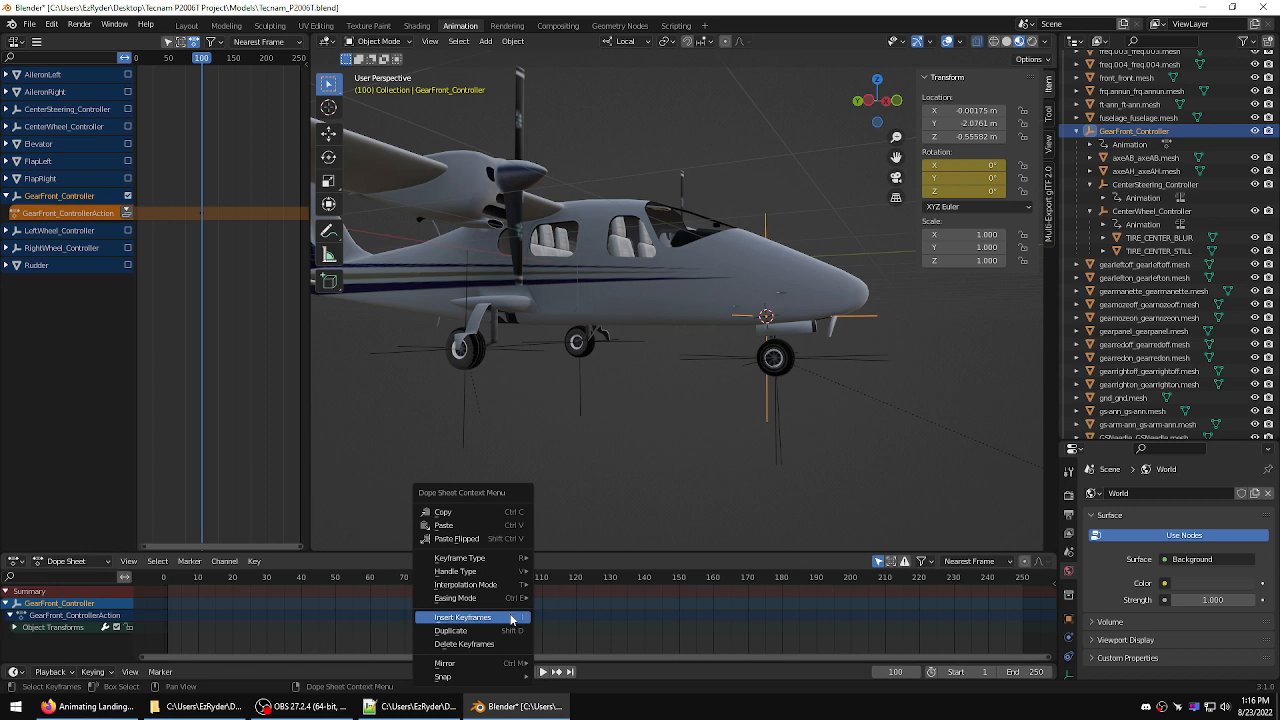
{"action": "left_click", "coordinate": [458, 630]}
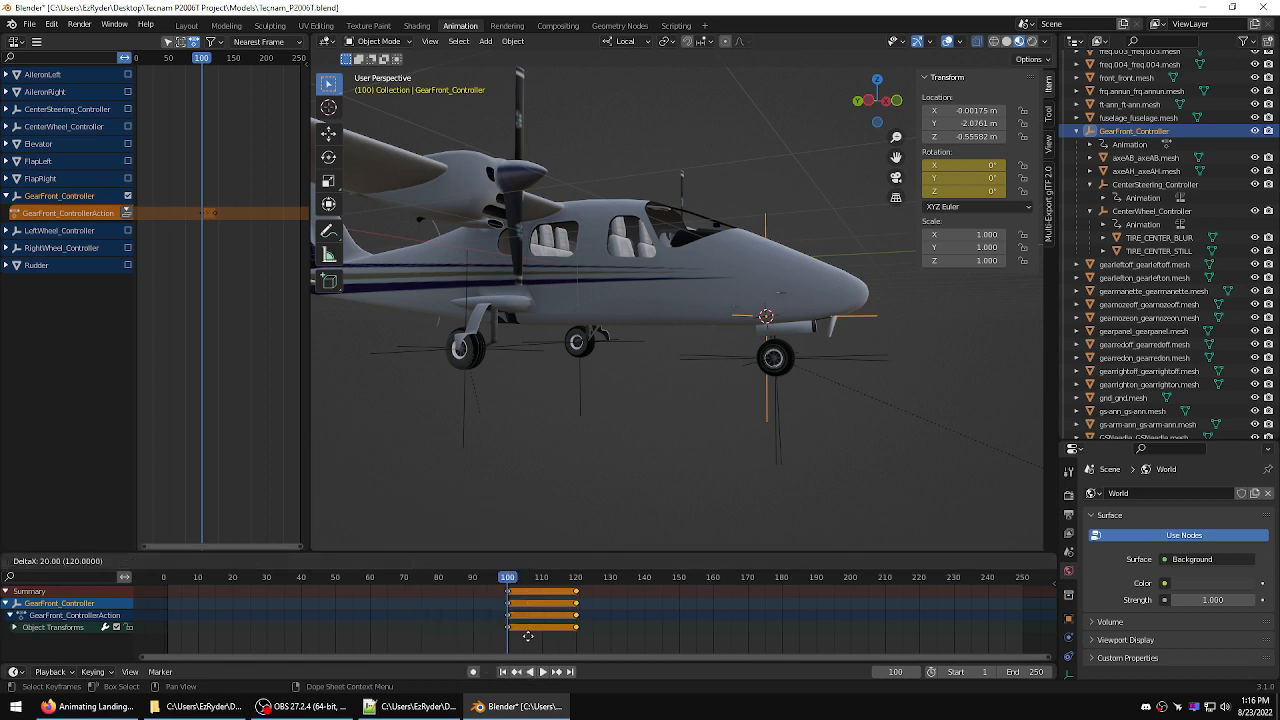
{"action": "left_click", "coordinate": [483, 636]}
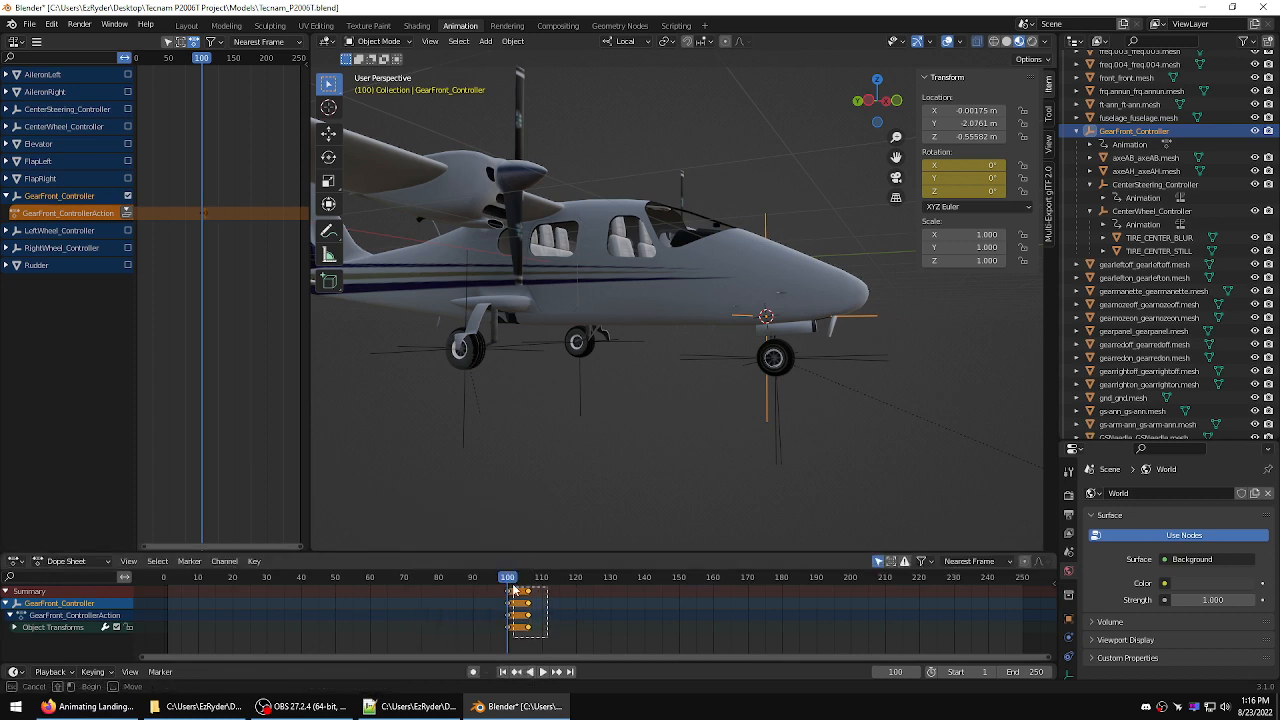
{"action": "right_click", "coordinate": [521, 614]}
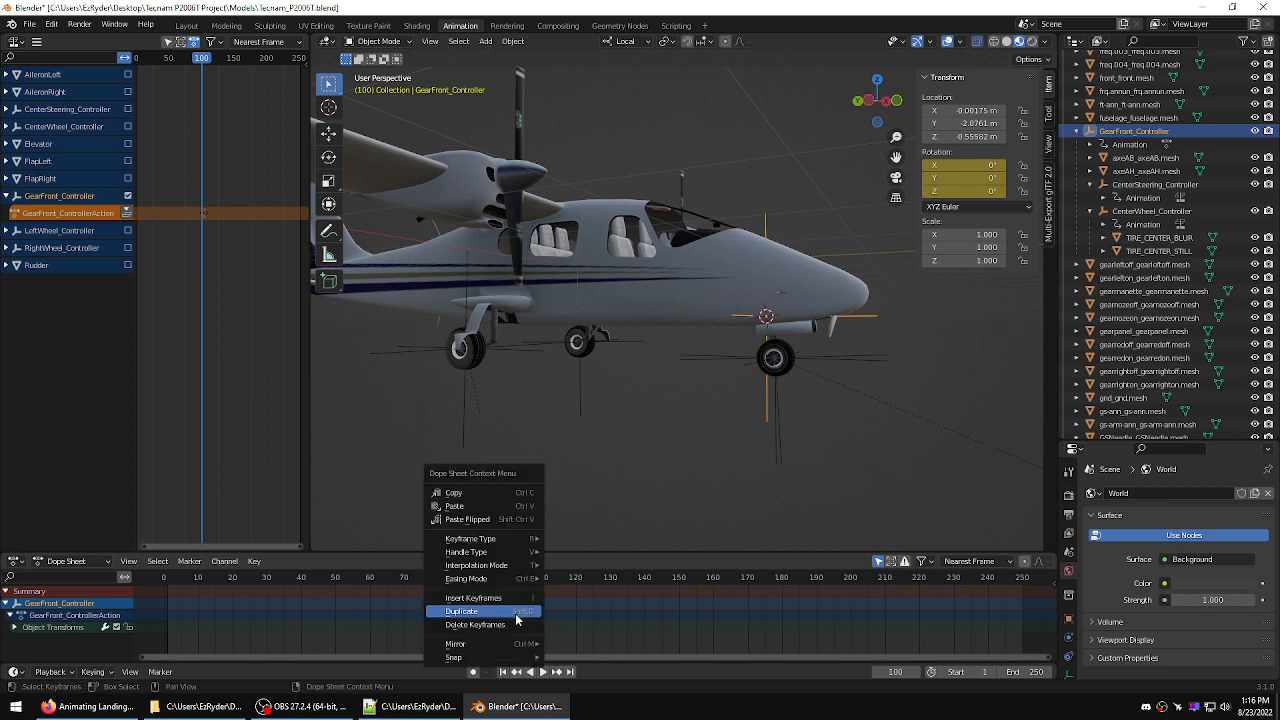
{"action": "left_click", "coordinate": [485, 625]}
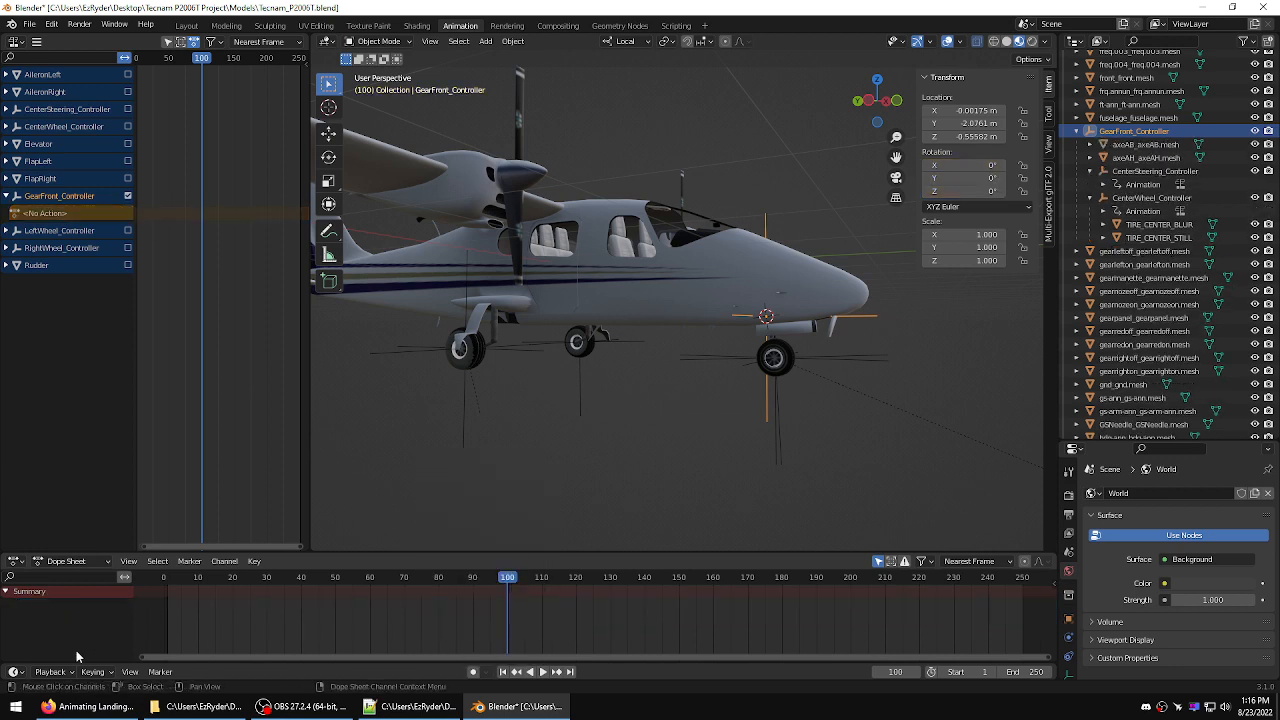
- Set the active keying set to Location & Rotation and insert a keyframe for GearFront_Controller at frame 100
{"action": "left_click", "coordinate": [98, 672]}
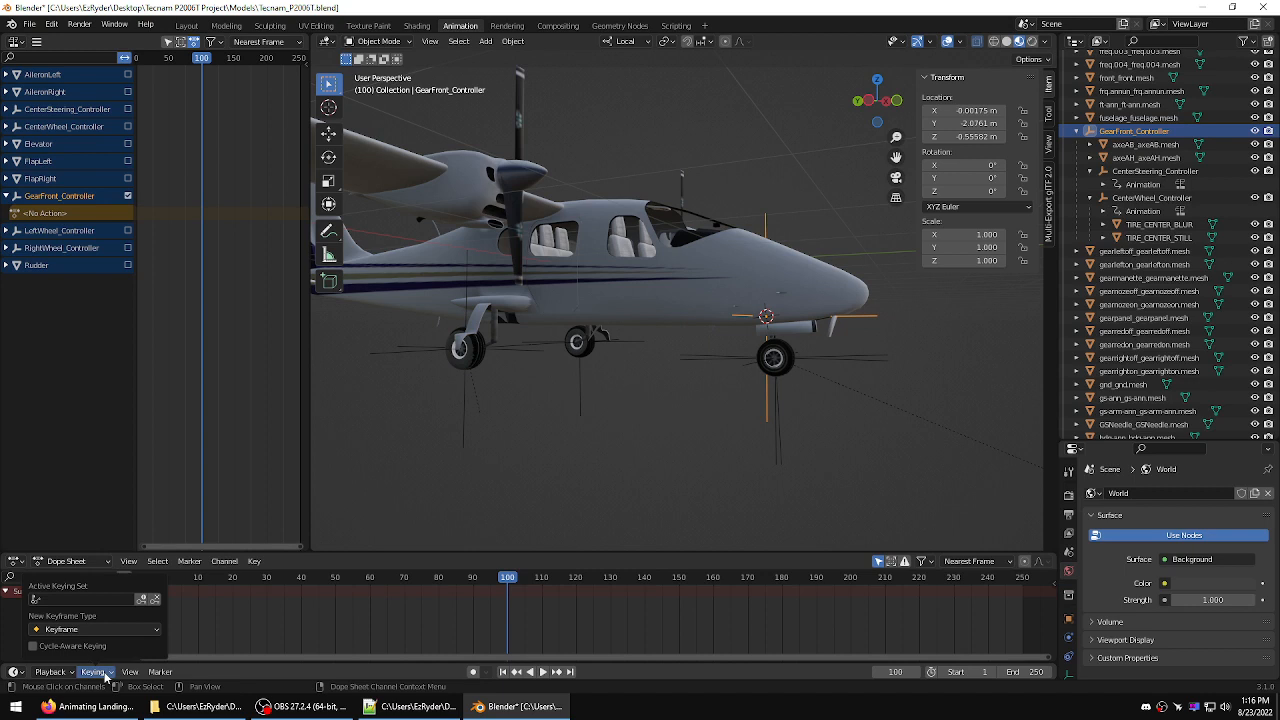
{"action": "left_click", "coordinate": [100, 600]}
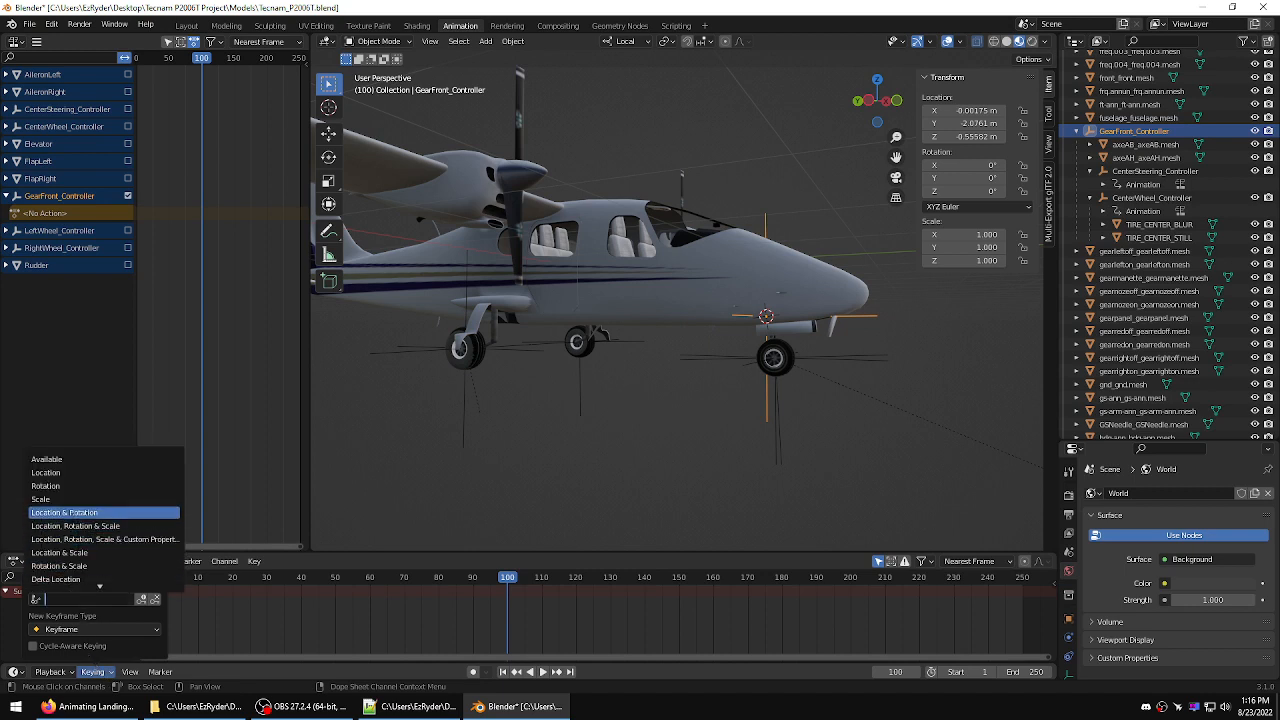
{"action": "left_click", "coordinate": [71, 514]}
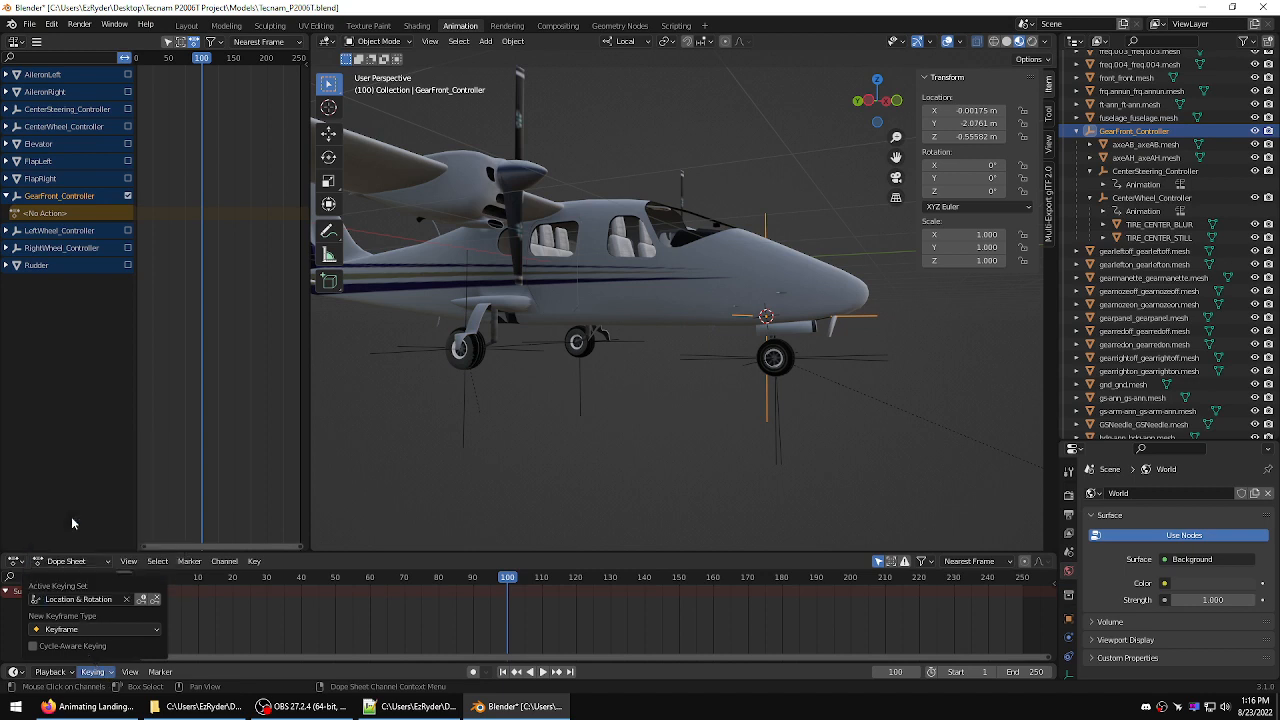
{"action": "left_click", "coordinate": [141, 599]}
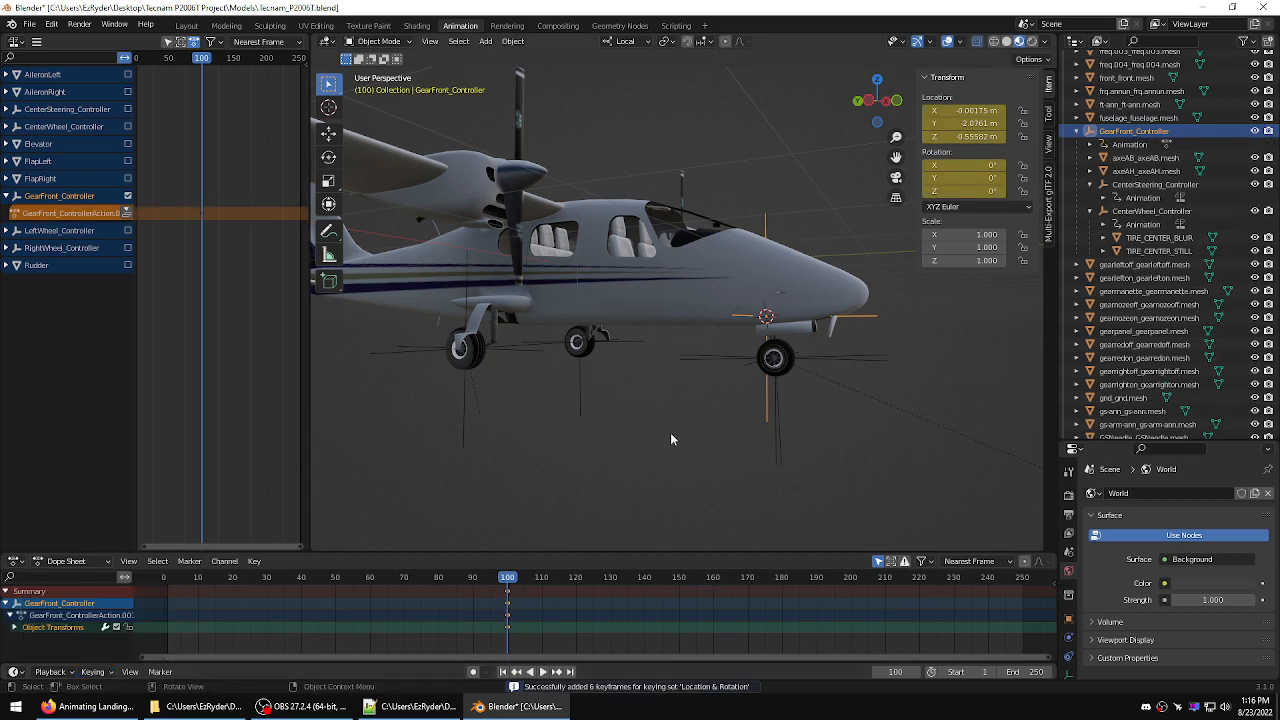
{"action": "middle_click_drag", "start_coordinate": [642, 435], "coordinate": [675, 430]}
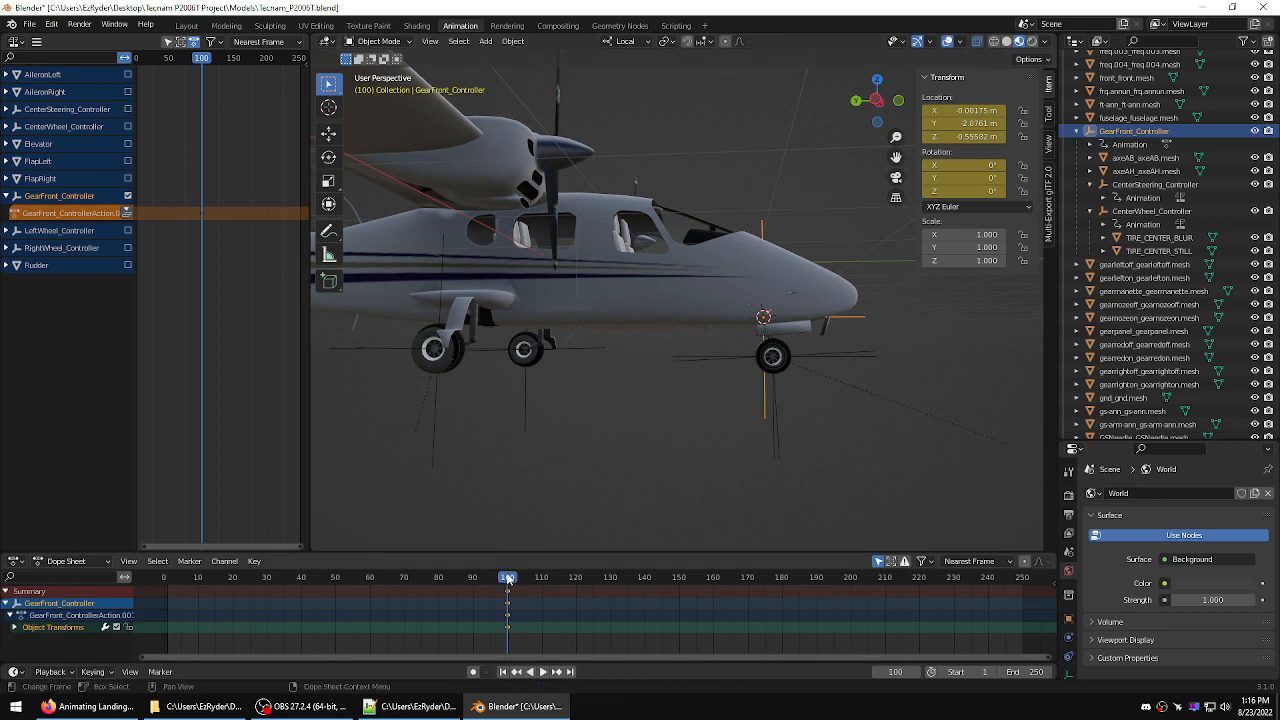
- At frame 0, set GearFront_Controller's X rotation to -100° and insert a Location & Rotation keyframe
{"action": "left_click_drag", "start_coordinate": [507, 578], "coordinate": [156, 567]}
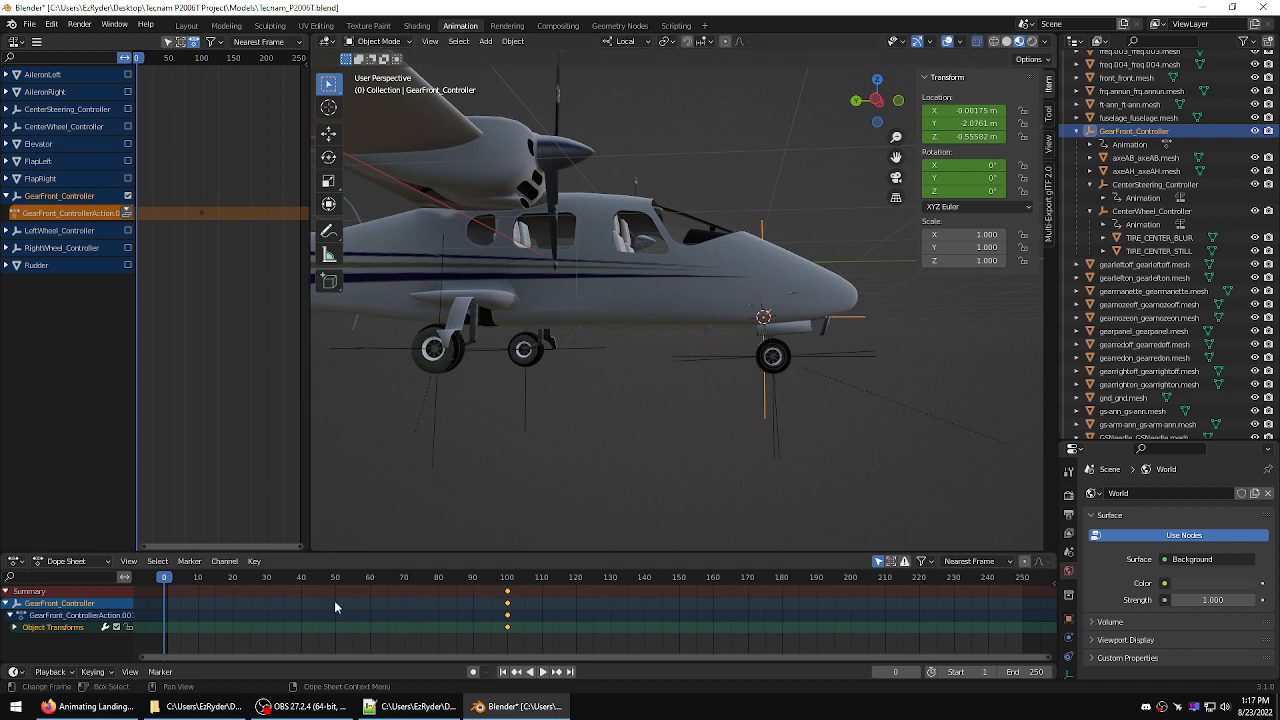
{"action": "left_click", "coordinate": [988, 165]}
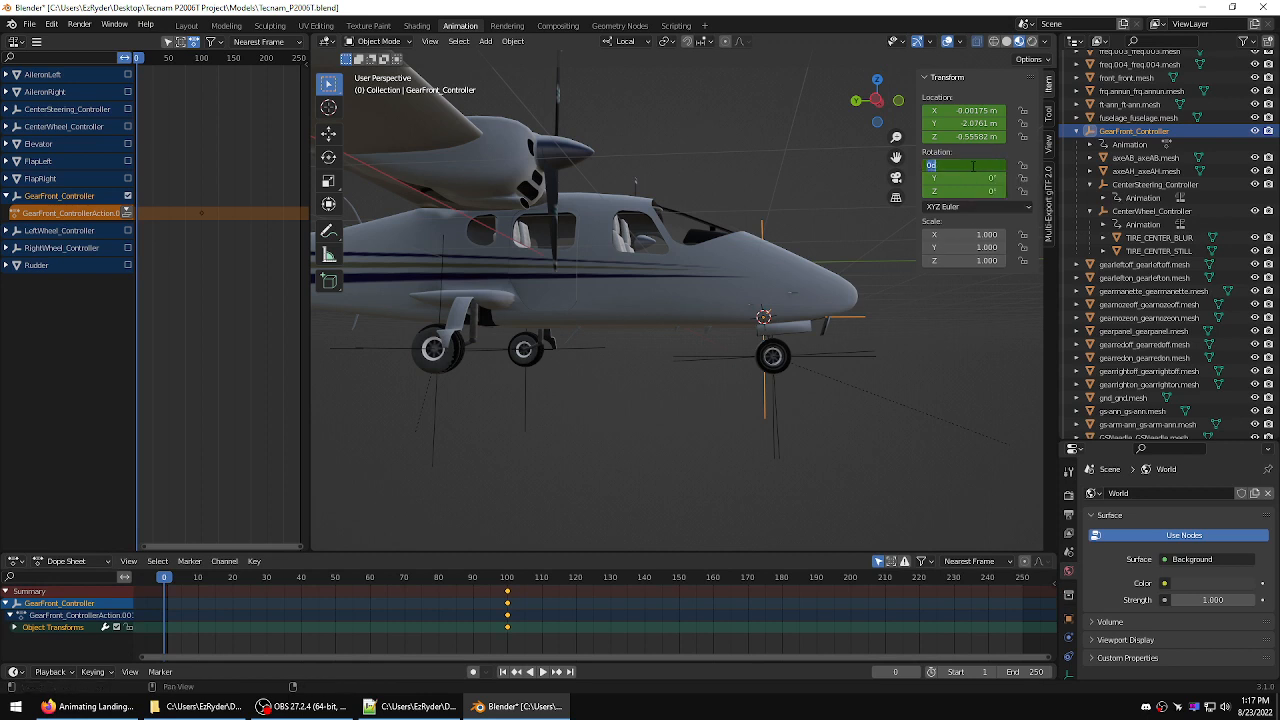
{"action": "key", "text": "BackSpace"}
{"action": "type", "text": "-100"}
{"action": "key", "text": "Return"}
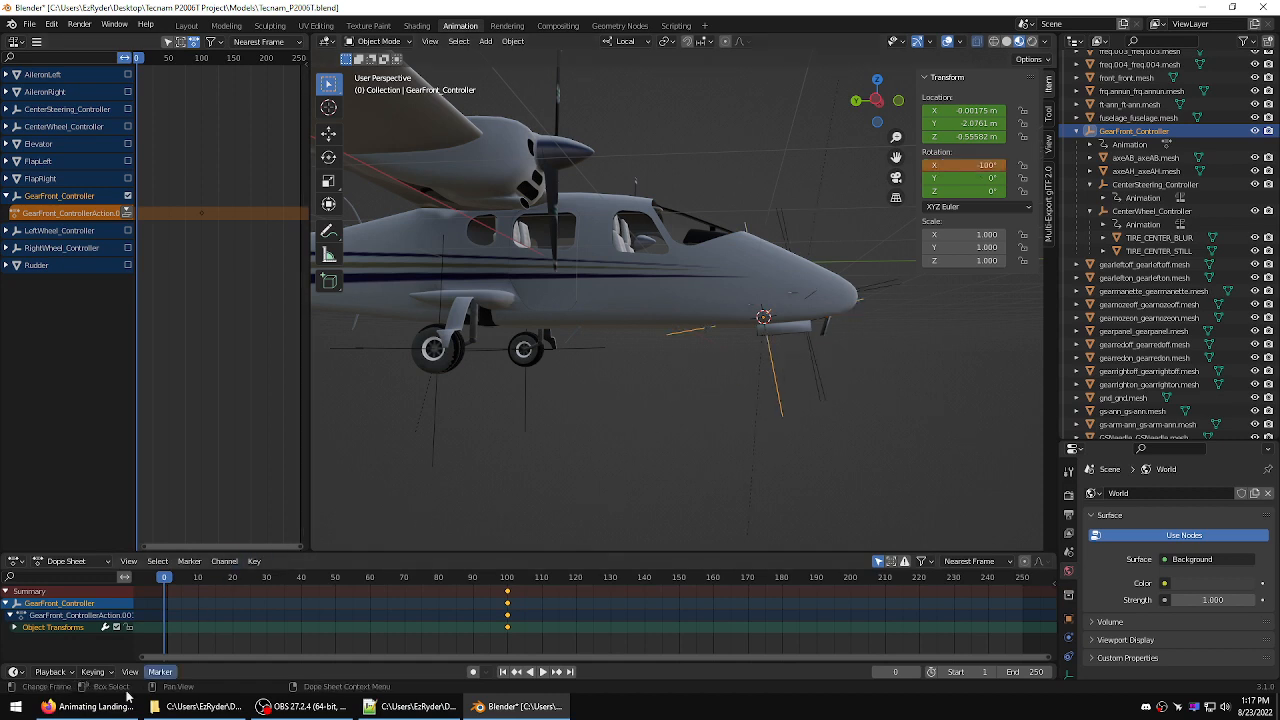
{"action": "left_click", "coordinate": [108, 673]}
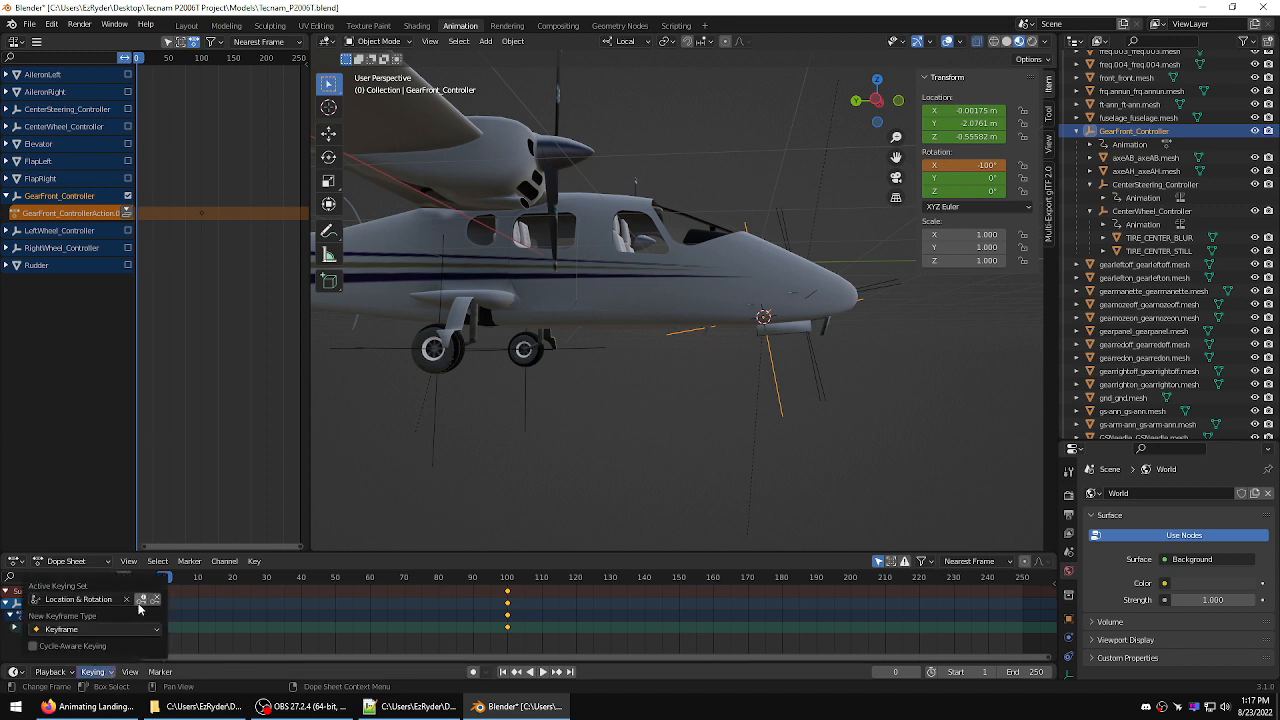
{"action": "key", "text": "i"}
- Scrub the gear motion to frame 100, inspect the front gear door and nose wheel, and reselect GearFront_Controller
{"action": "left_click_drag", "start_coordinate": [168, 590], "coordinate": [507, 585]}
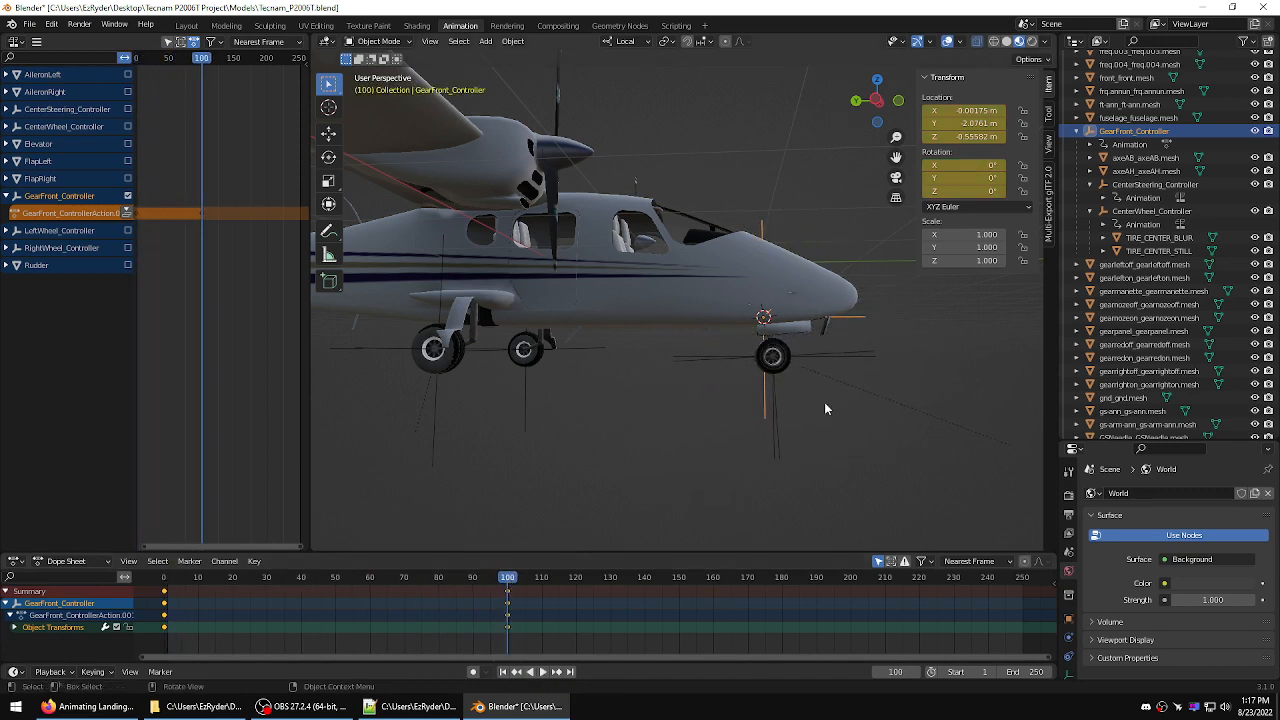
{"action": "left_click", "coordinate": [825, 328]}
{"action": "middle_click_drag", "start_coordinate": [851, 351], "coordinate": [856, 380]}
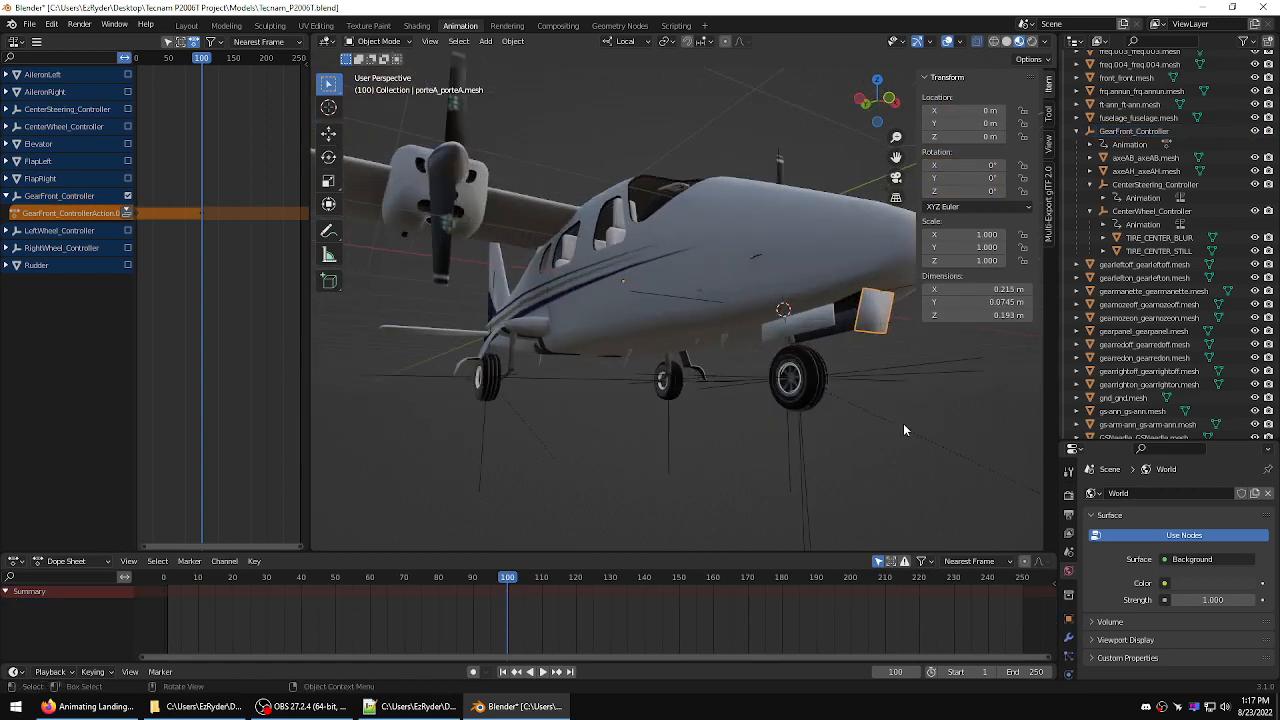
{"action": "middle_click_drag", "start_coordinate": [814, 445], "coordinate": [865, 450]}
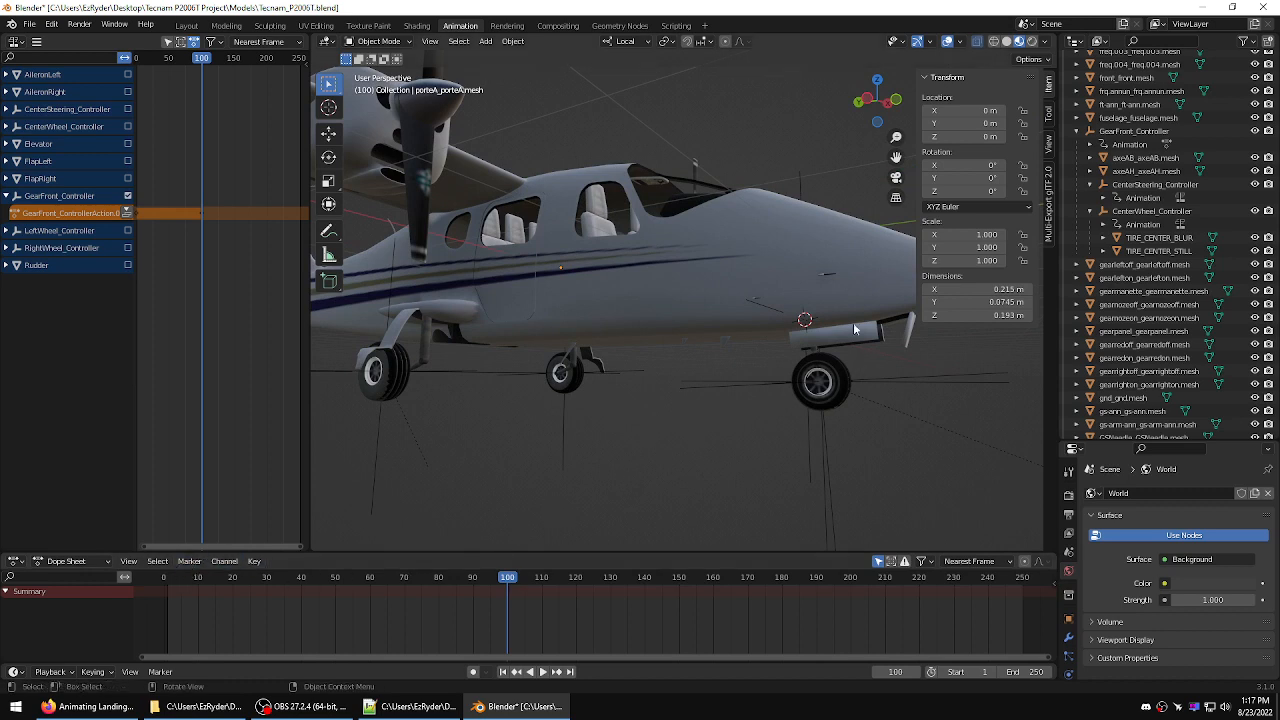
{"action": "left_click", "coordinate": [761, 310]}
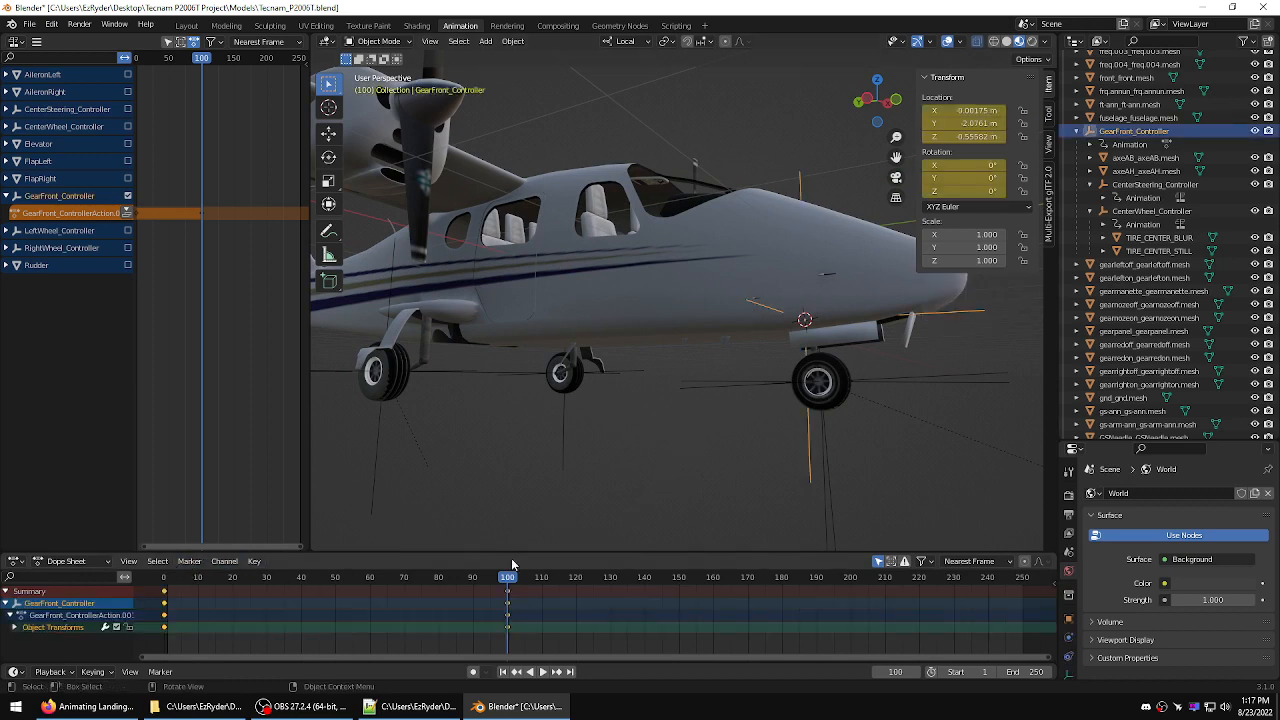
- Duplicate the GearFront_Controller keyframes at frame 100 to frame 60
{"action": "mouse_move", "coordinate": [510, 577]}
{"action": "left_mouse_down"}
{"action": "mouse_move", "coordinate": [282, 596]}
{"action": "mouse_move", "coordinate": [165, 590]}
{"action": "mouse_move", "coordinate": [508, 582]}
{"action": "left_mouse_up"}
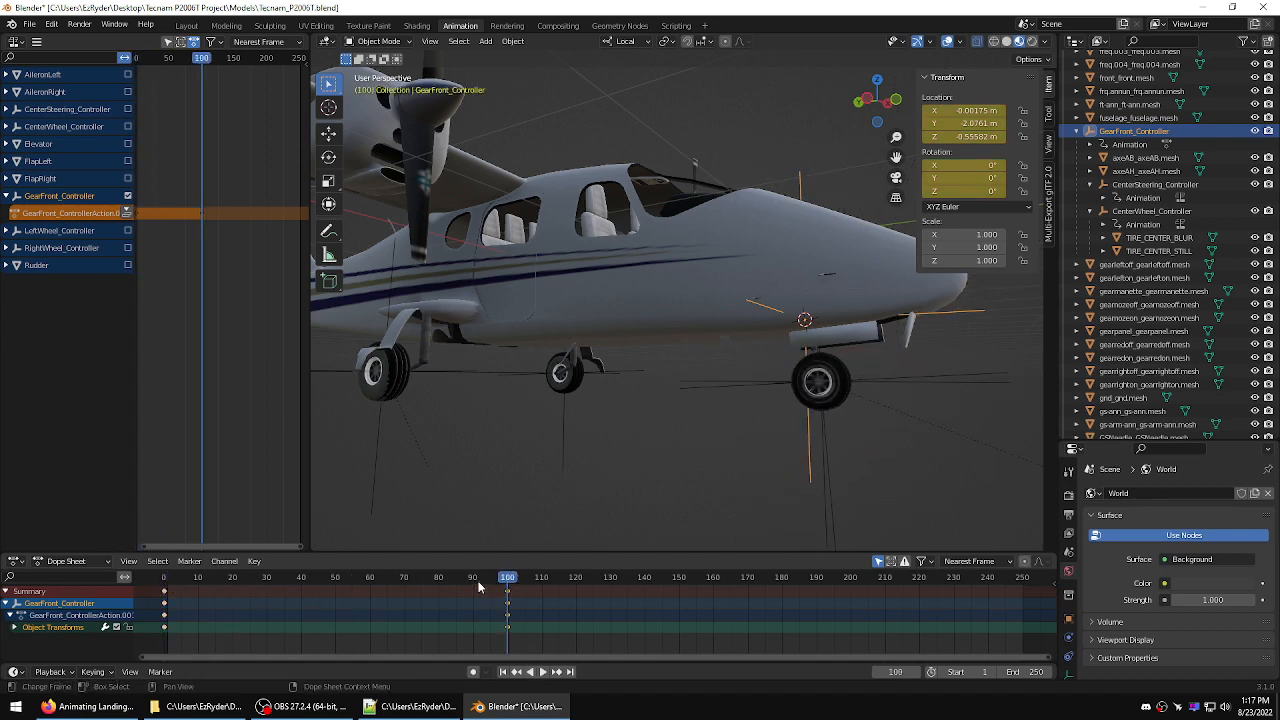
{"action": "right_click", "coordinate": [507, 606]}
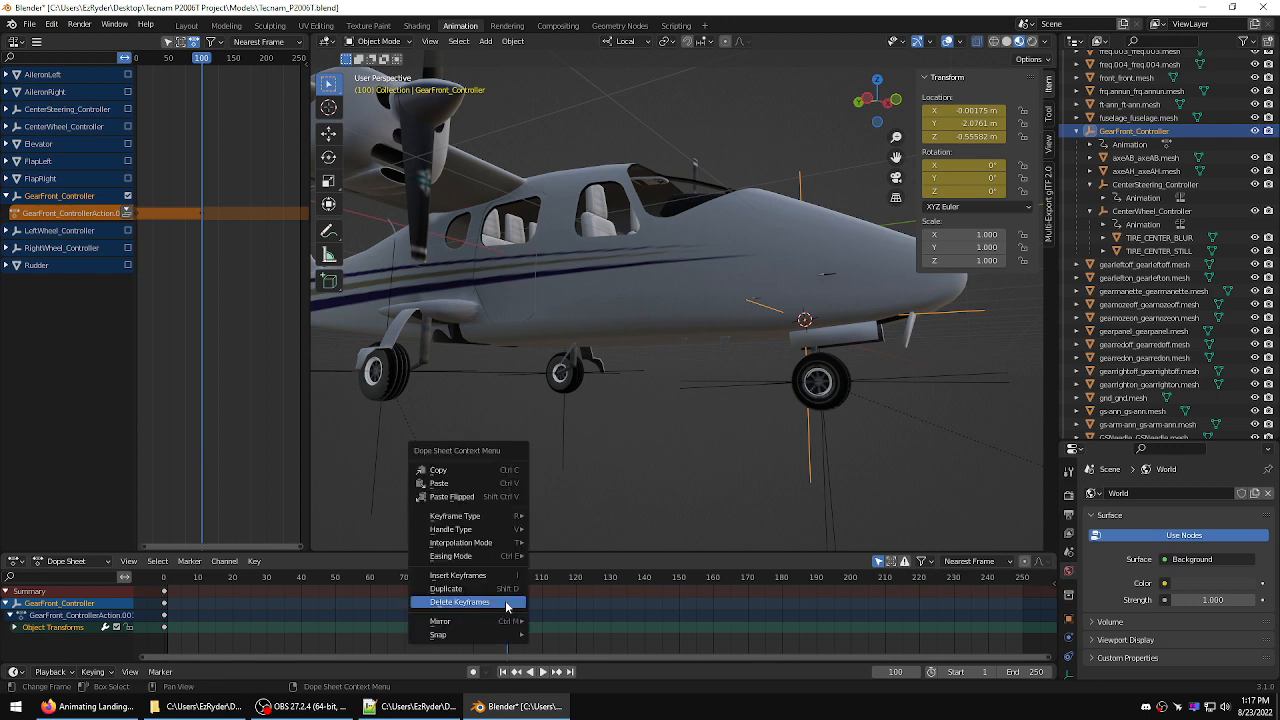
{"action": "left_click", "coordinate": [452, 586]}
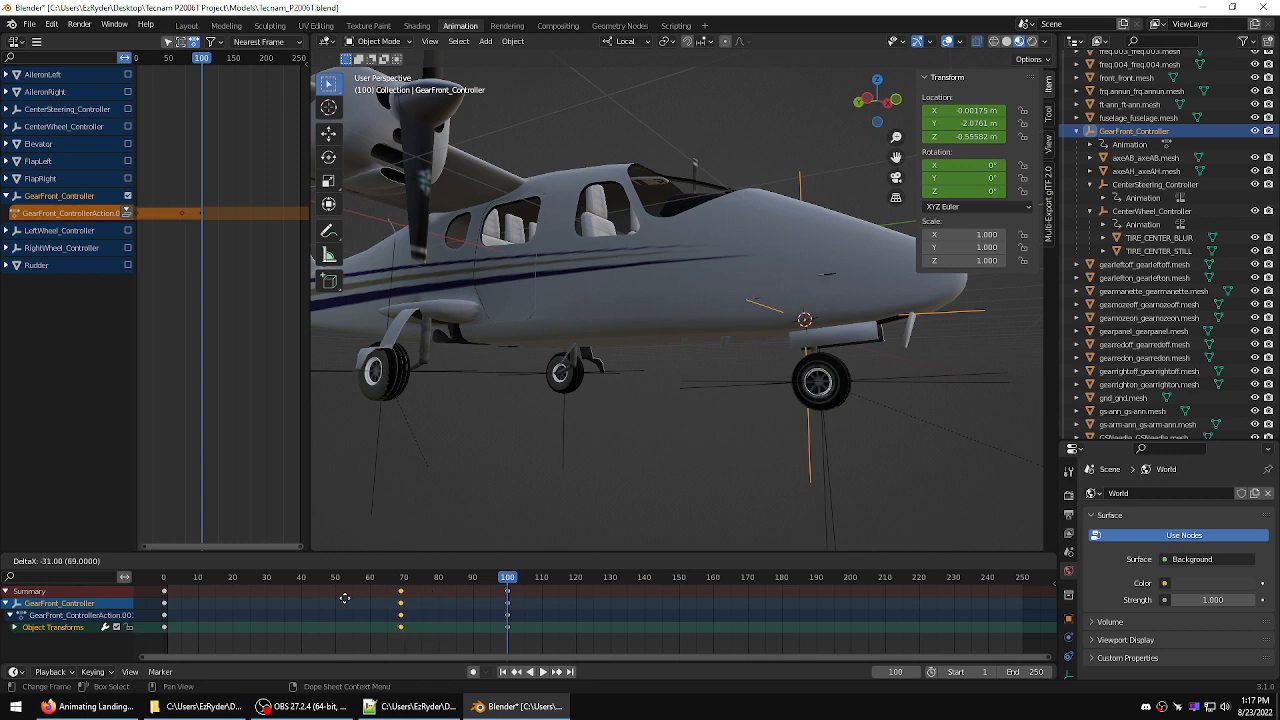
{"action": "left_click", "coordinate": [317, 602]}
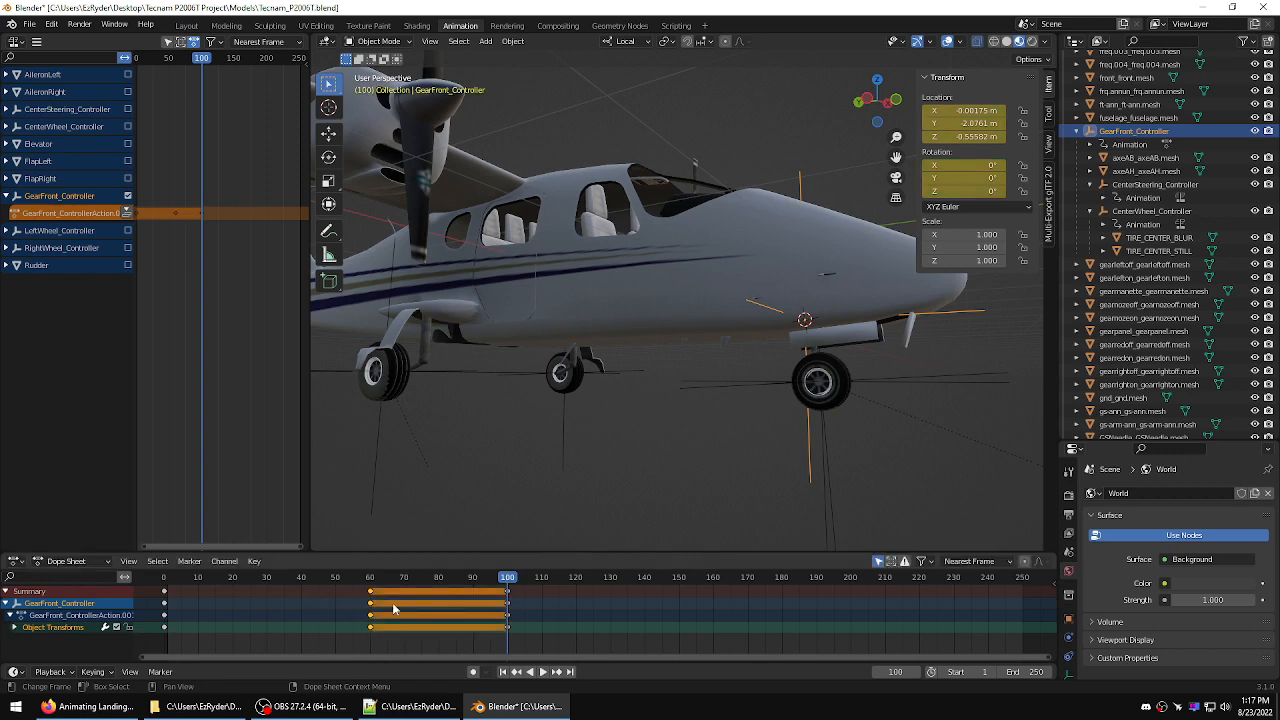
- Select all GearFront_Controller keyframes and set their interpolation mode to Linear
{"action": "left_click_drag", "start_coordinate": [534, 638], "coordinate": [158, 575]}
{"action": "right_click", "coordinate": [163, 590]}
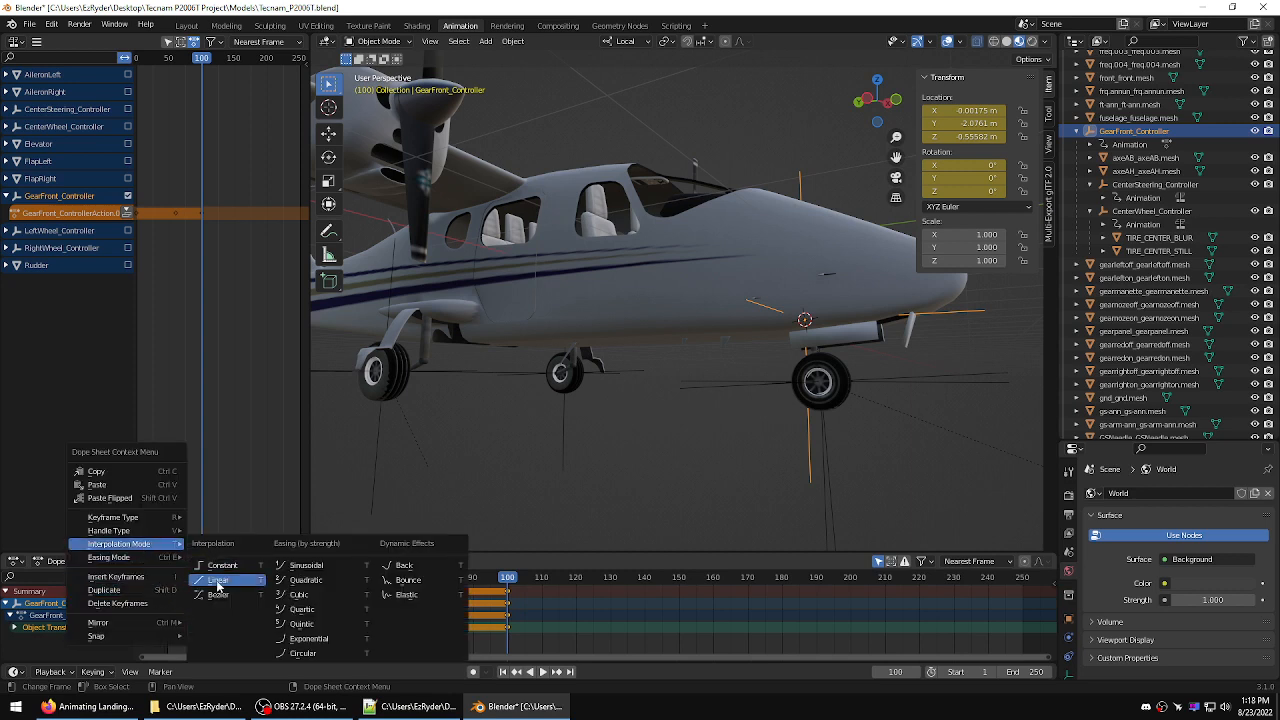
{"action": "left_click", "coordinate": [218, 580]}
{"action": "left_click", "coordinate": [617, 633]}
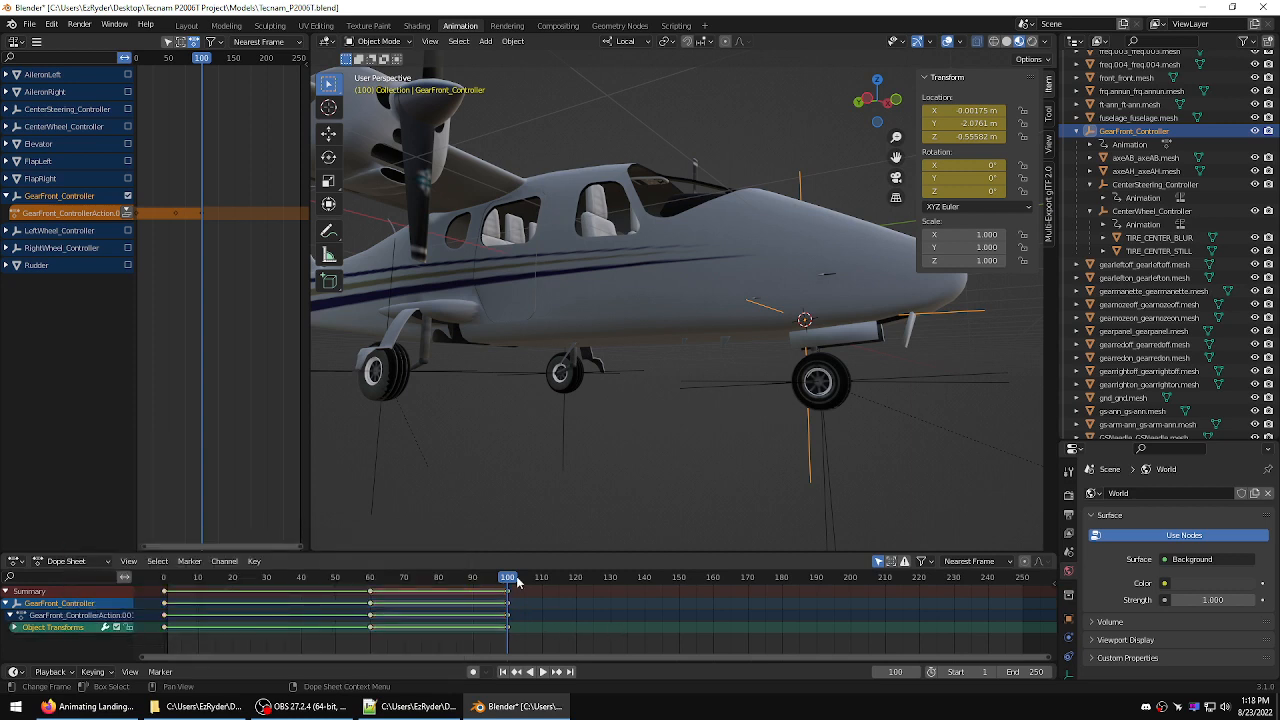
- Play and scrub the nose gear swing between frames 0 and 100, checking it from the side
{"action": "key", "text": "shift+ctrl+space"}
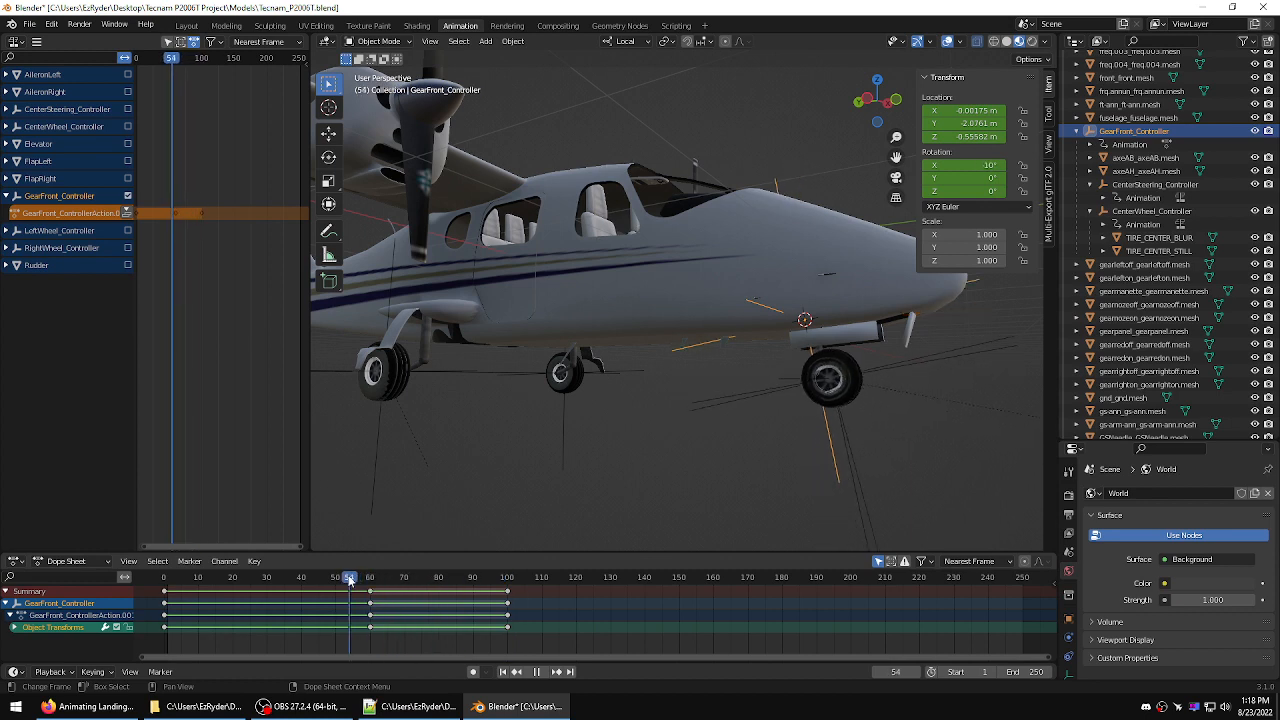
{"action": "left_click_drag", "start_coordinate": [349, 580], "coordinate": [497, 598]}
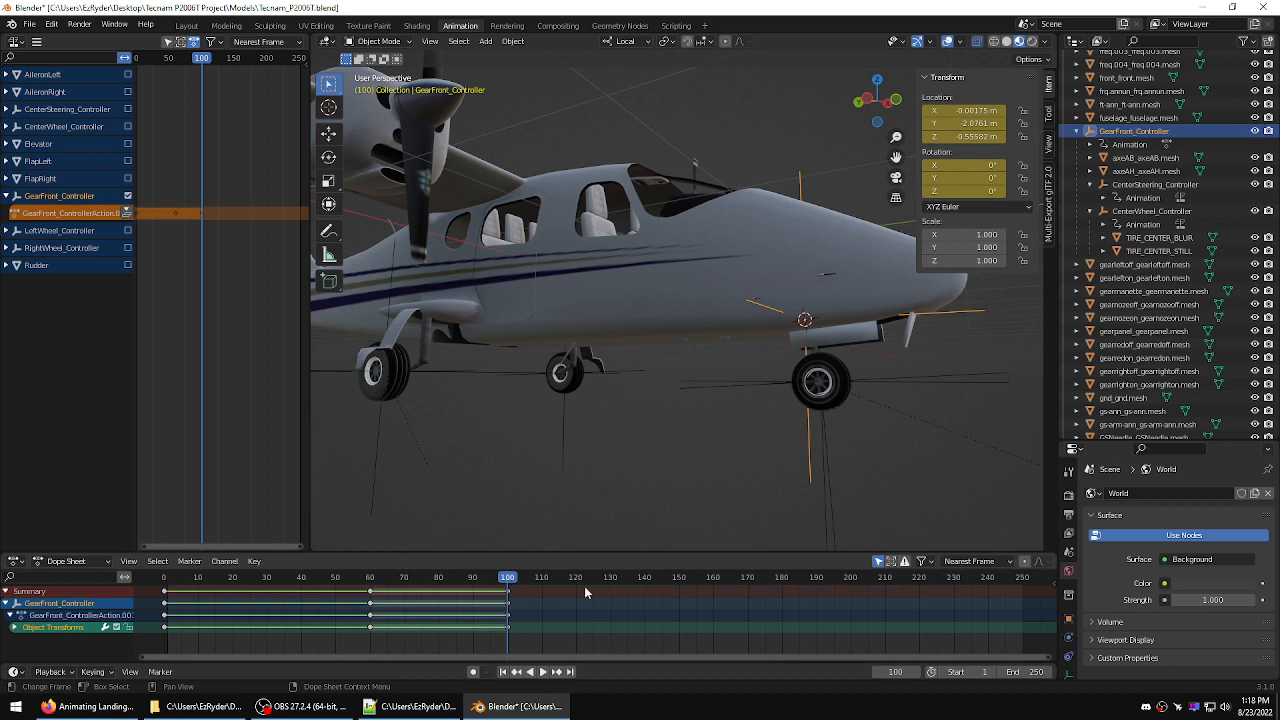
{"action": "middle_click_drag", "start_coordinate": [698, 450], "coordinate": [737, 460]}
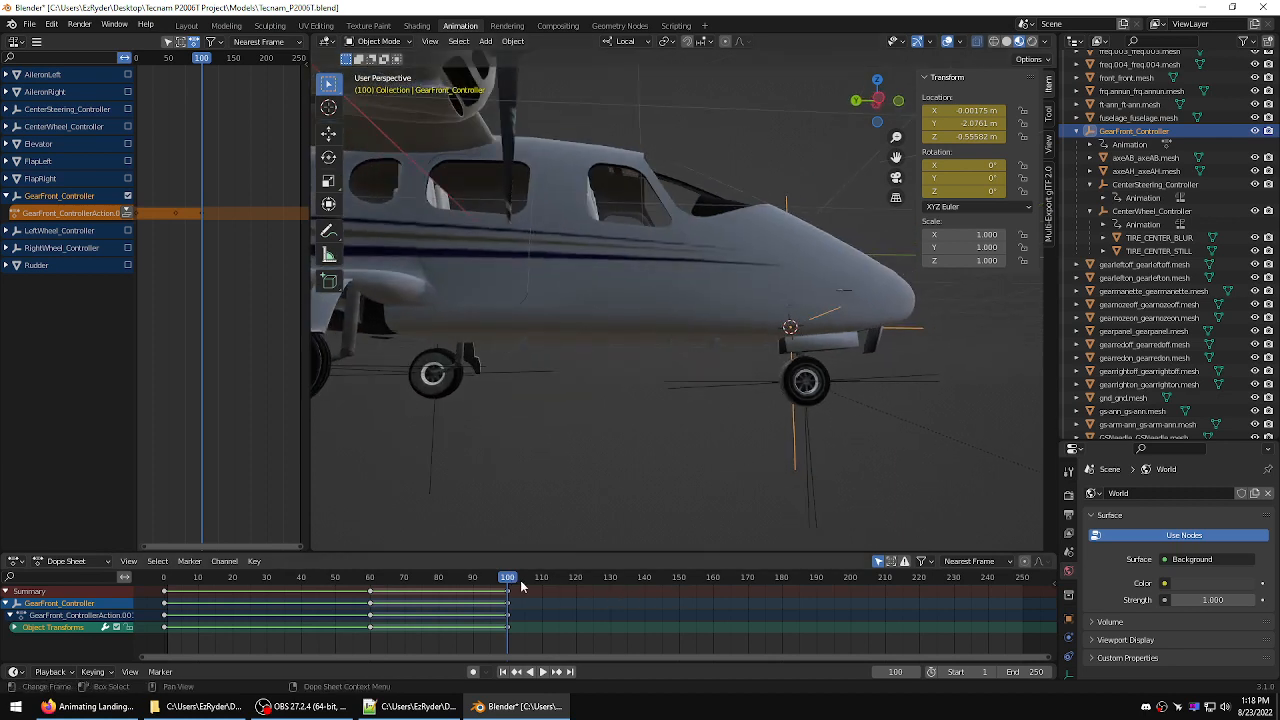
{"action": "key", "text": "shift+ctrl+space"}
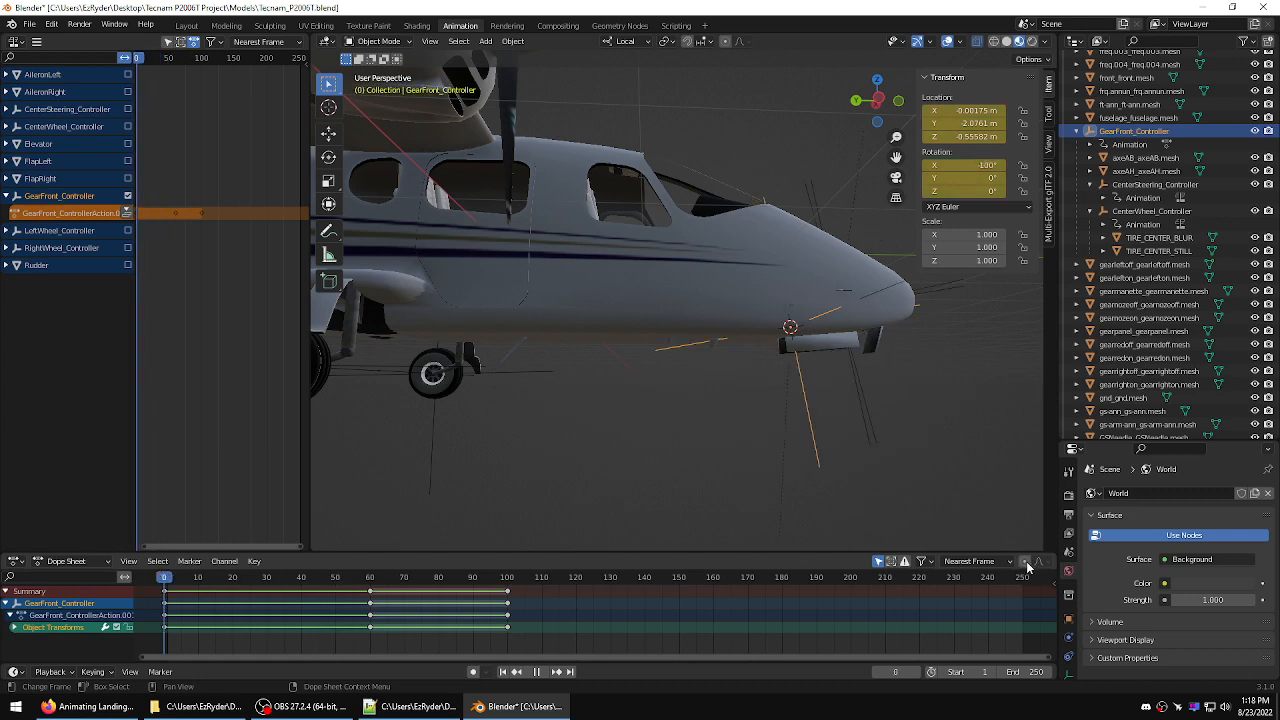
{"action": "left_click_drag", "start_coordinate": [164, 577], "coordinate": [508, 582]}
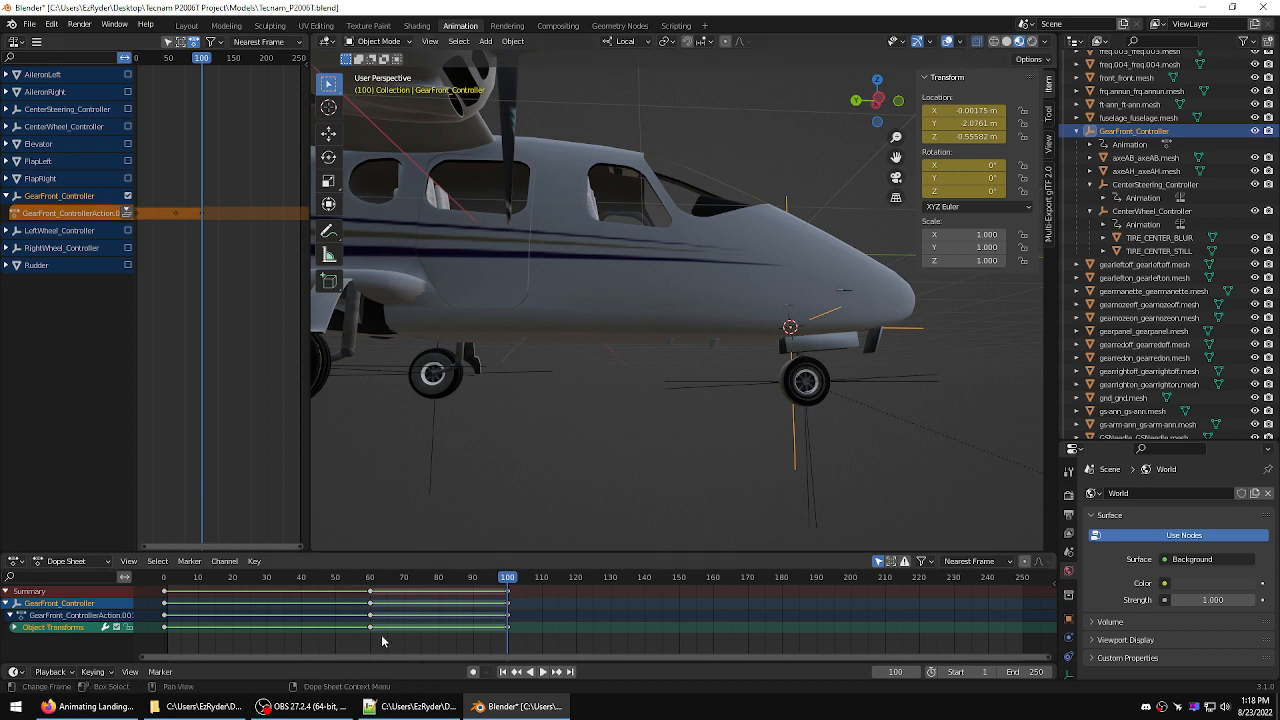
- Delete the GearFront_Controller keyframes at frame 100 and move the ones at frame 60 to frame 100
{"action": "left_click", "coordinate": [370, 606], "text": "shift"}
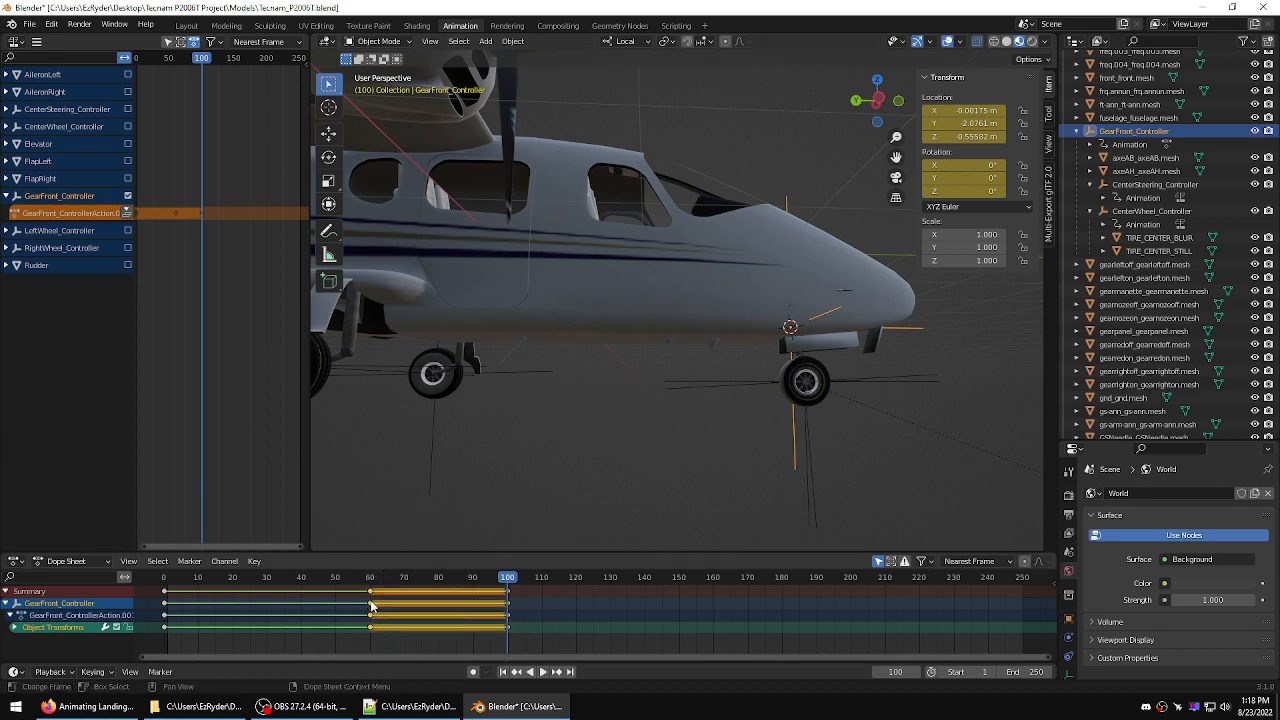
{"action": "left_click_drag", "start_coordinate": [537, 640], "coordinate": [470, 572]}
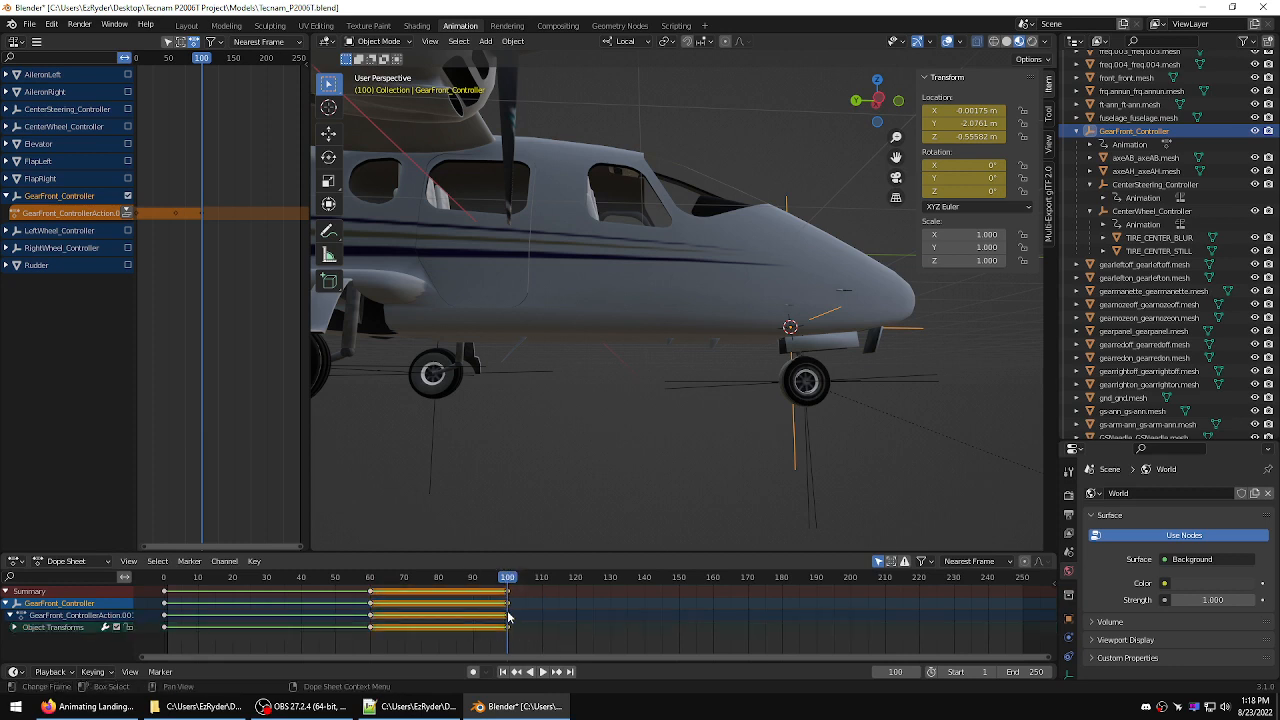
{"action": "right_click", "coordinate": [508, 617]}
{"action": "left_click", "coordinate": [466, 644]}
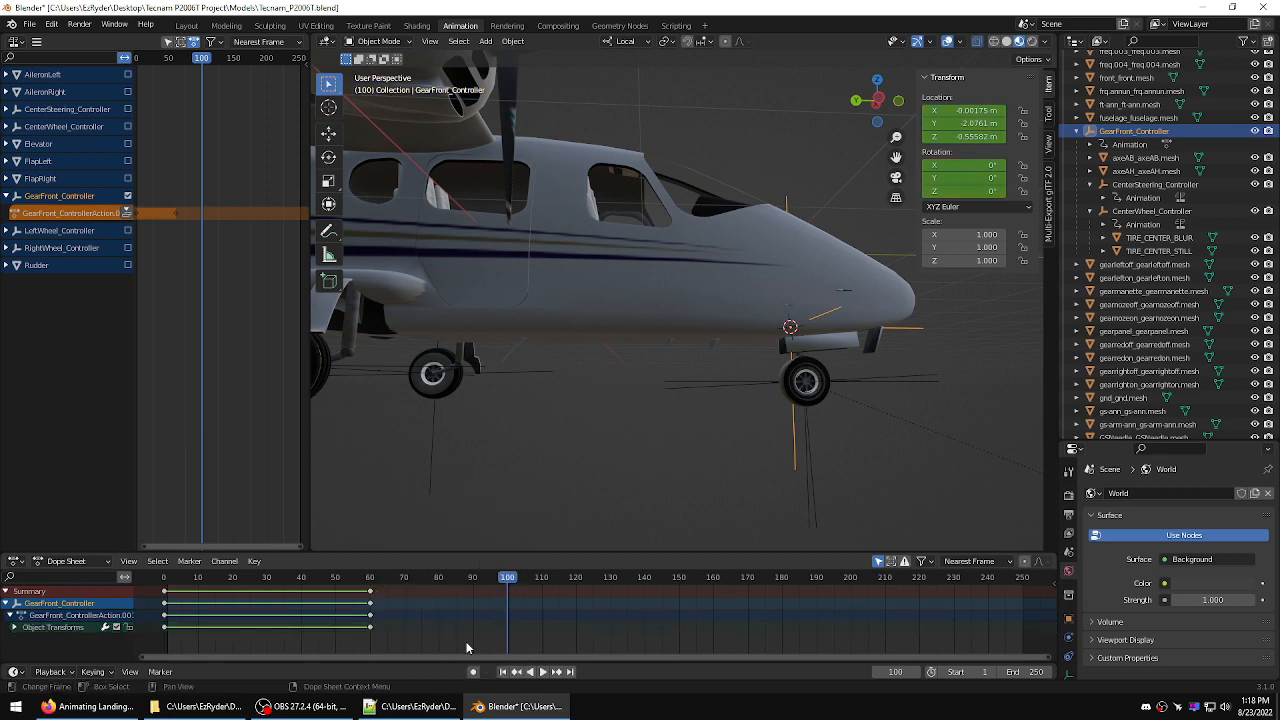
{"action": "left_click_drag", "start_coordinate": [394, 643], "coordinate": [516, 590]}
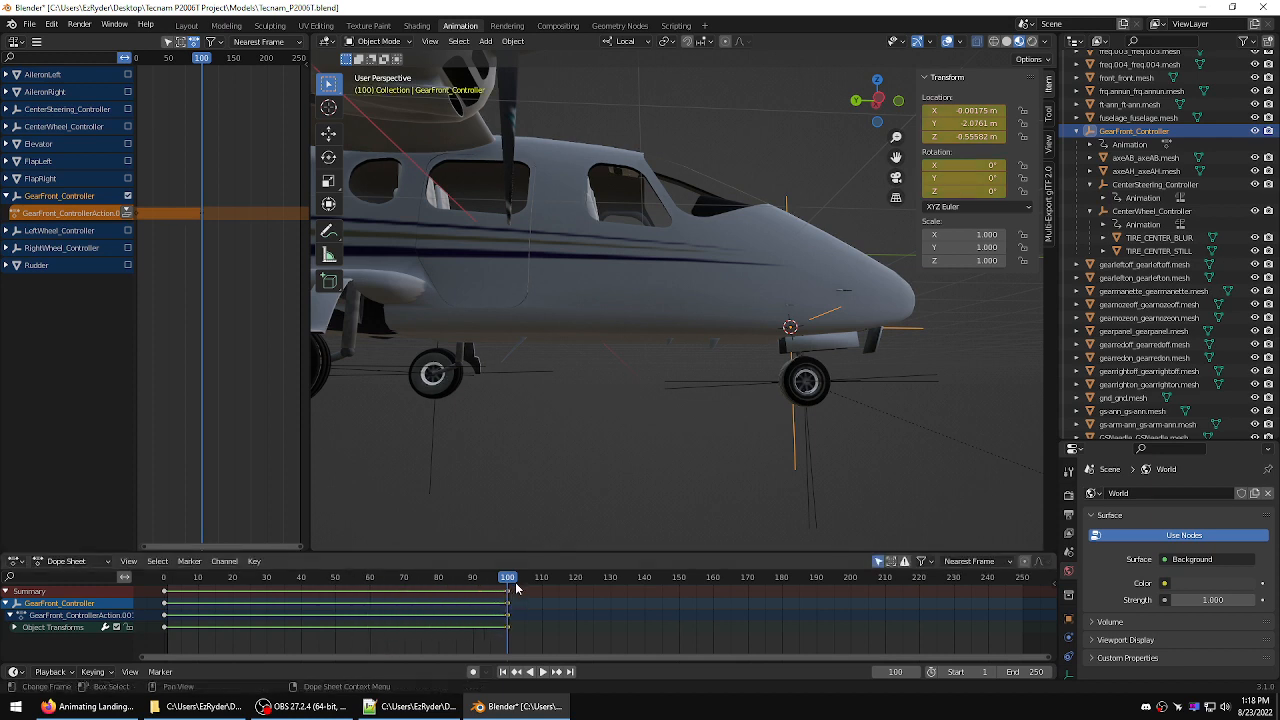
{"action": "key", "text": "space"}
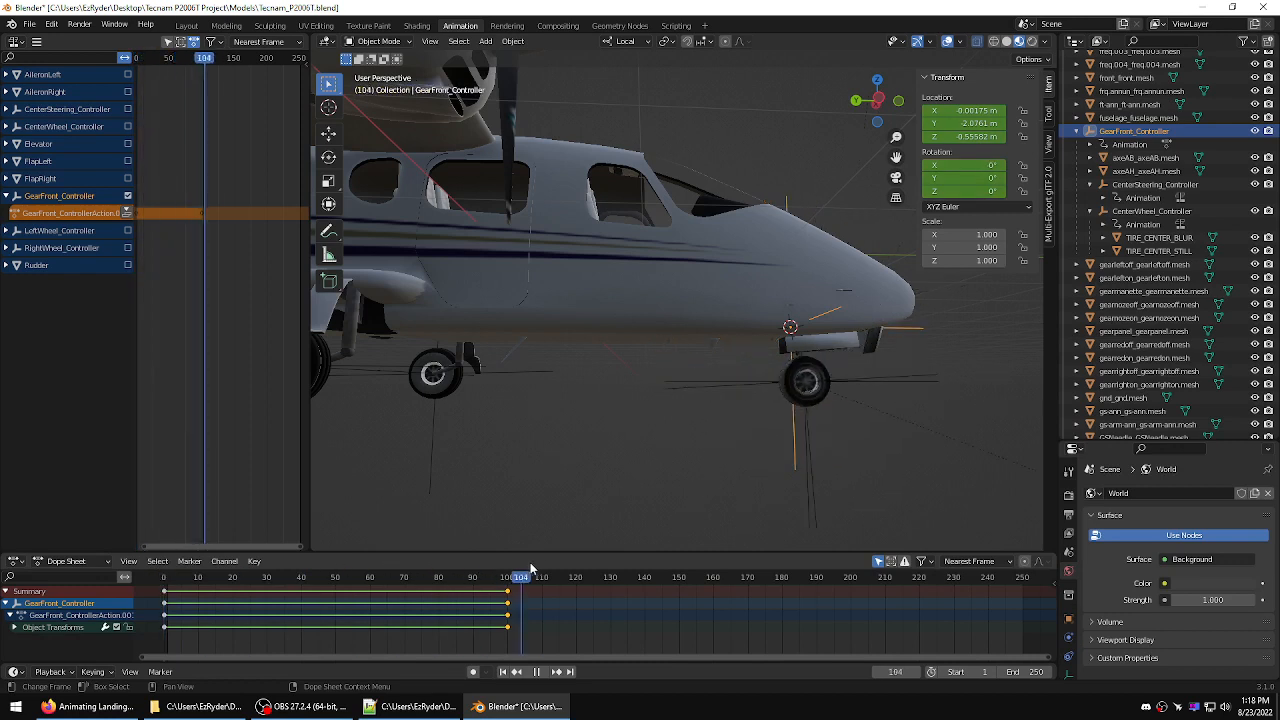
{"action": "key", "text": "Escape"}
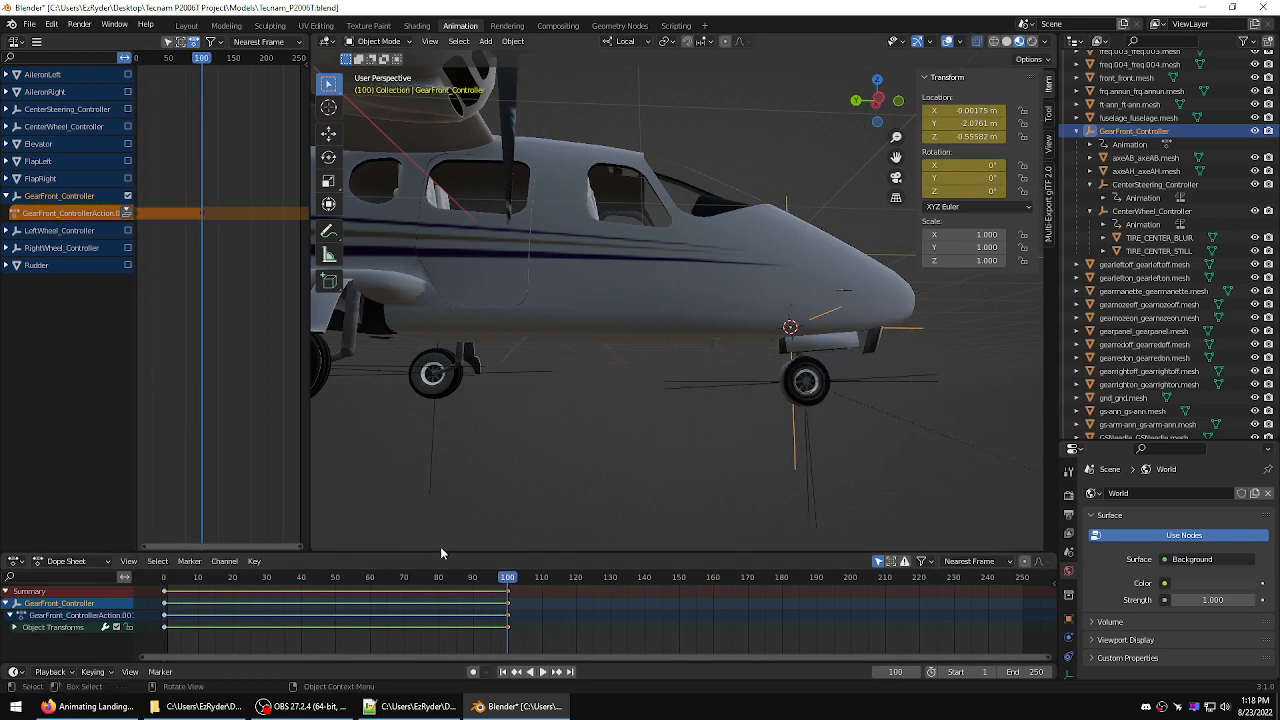
- At frame 200, move GearFront_Controller up to a Z location of about -0.532 m and insert a Location & Rotation keyframe
{"action": "left_click_drag", "start_coordinate": [508, 580], "coordinate": [850, 592]}
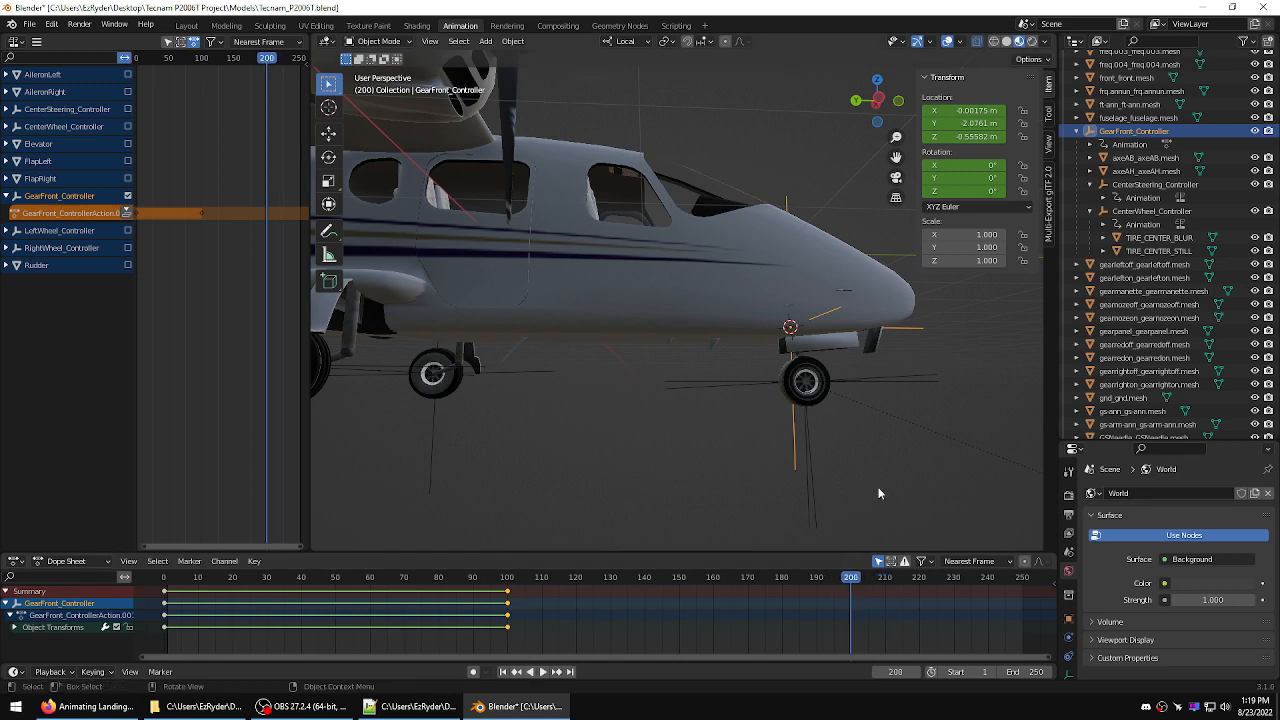
{"action": "middle_click_drag", "start_coordinate": [877, 491], "coordinate": [761, 463]}
{"action": "scroll", "coordinate": [763, 462], "scroll_direction": "up", "scroll_amount": 1}
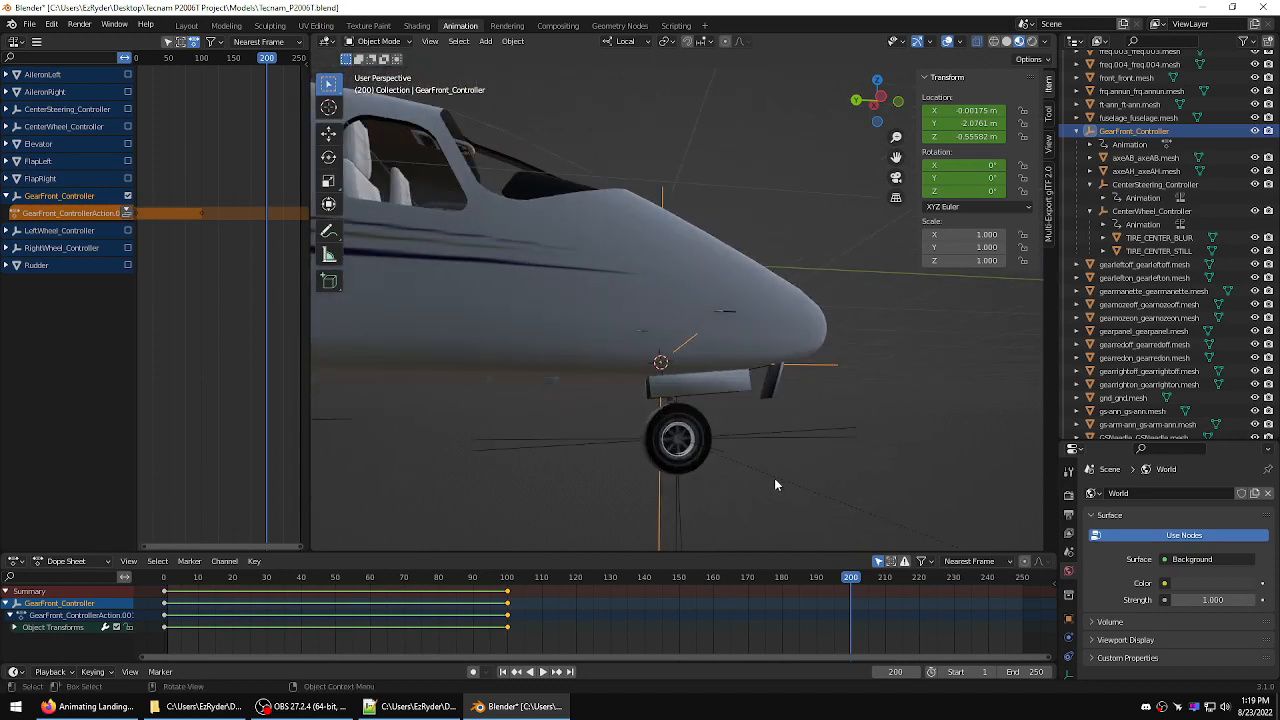
{"action": "scroll", "coordinate": [774, 478], "scroll_direction": "up", "scroll_amount": 1}
{"action": "scroll", "coordinate": [759, 486], "scroll_direction": "up", "scroll_amount": 1}
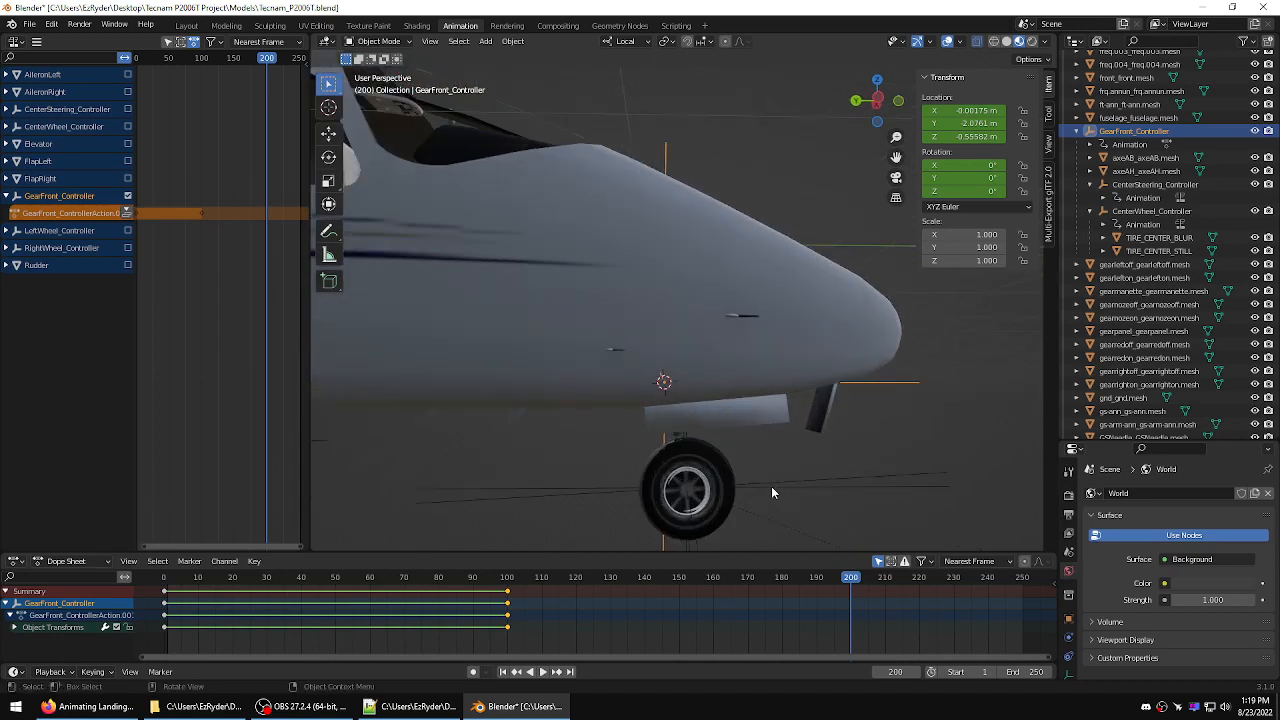
{"action": "middle_click_drag", "start_coordinate": [771, 486], "coordinate": [768, 486]}
{"action": "scroll", "coordinate": [768, 484], "scroll_direction": "down", "scroll_amount": 1}
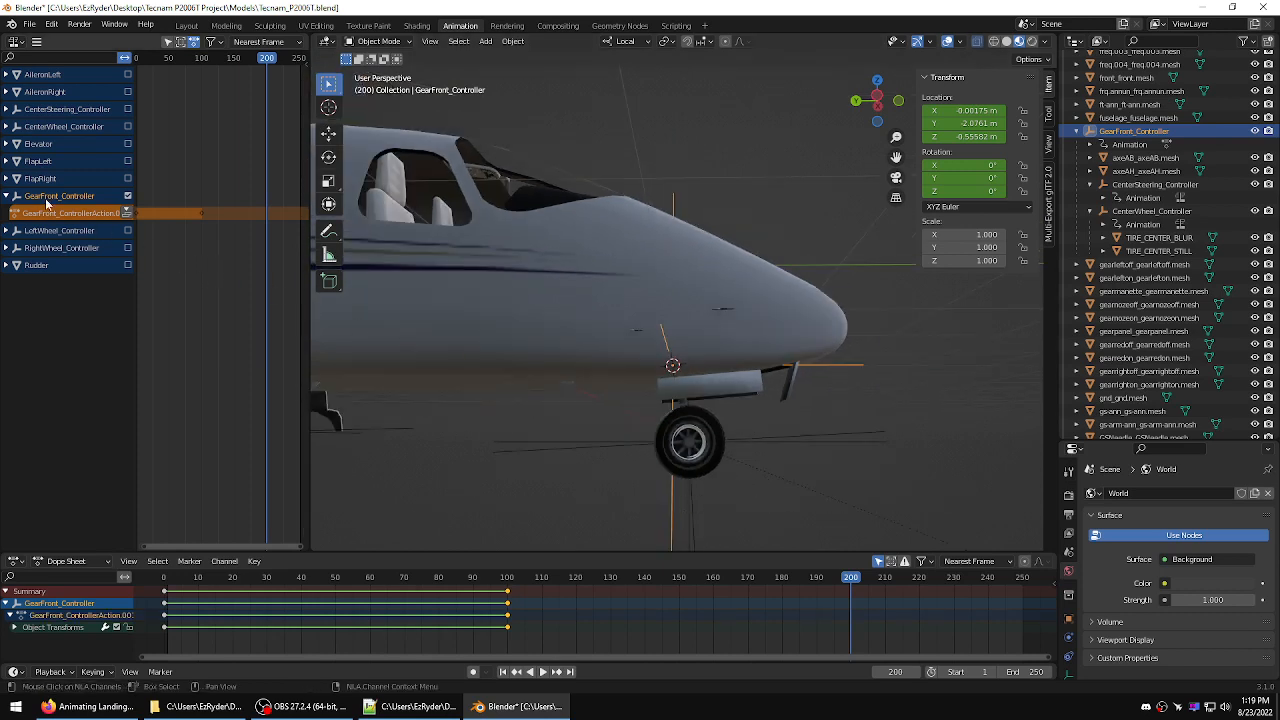
{"action": "left_click", "coordinate": [328, 133]}
{"action": "scroll", "coordinate": [717, 320], "scroll_direction": "up", "scroll_amount": 1}
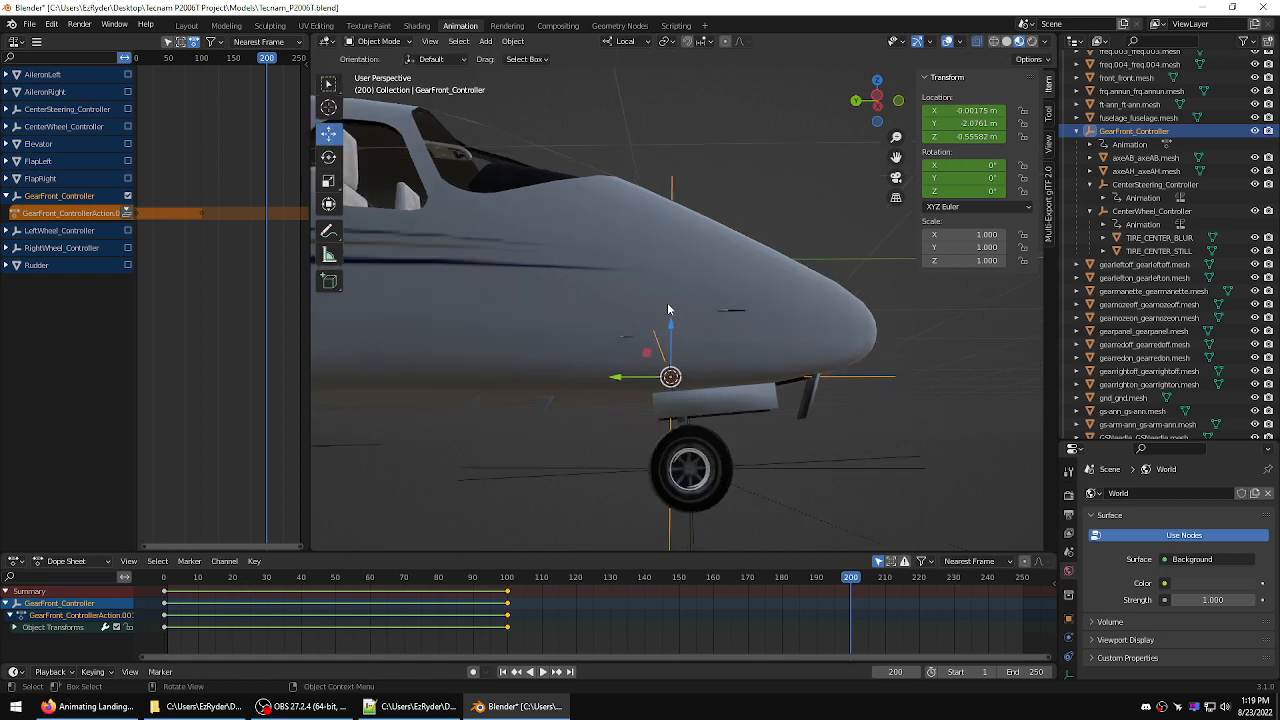
{"action": "left_click_drag", "start_coordinate": [670, 326], "coordinate": [670, 314]}
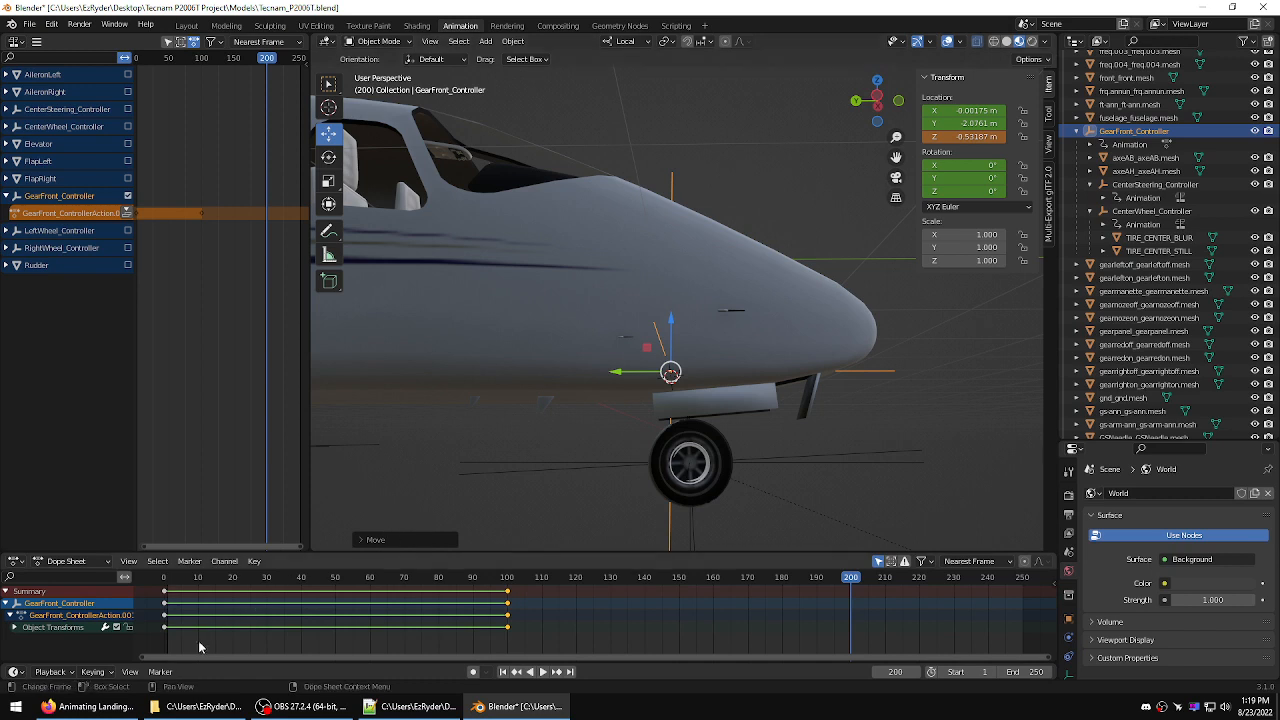
{"action": "left_click", "coordinate": [93, 671]}
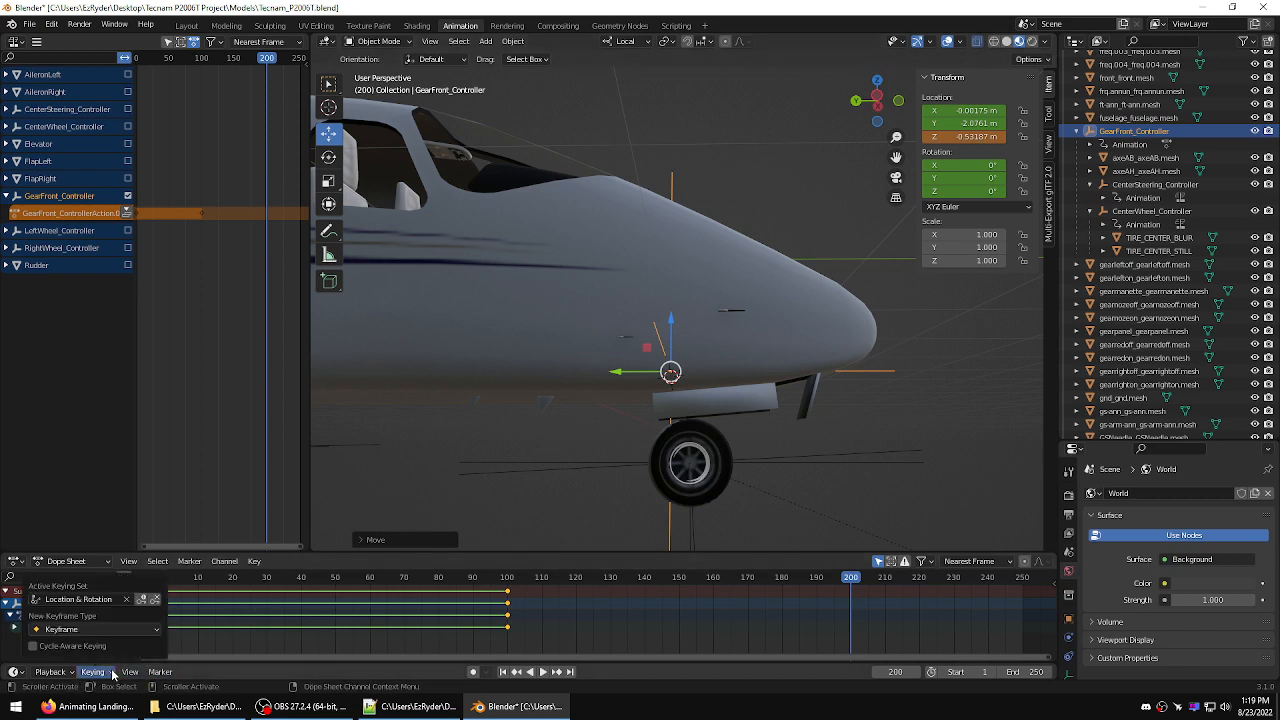
{"action": "left_click", "coordinate": [142, 600]}
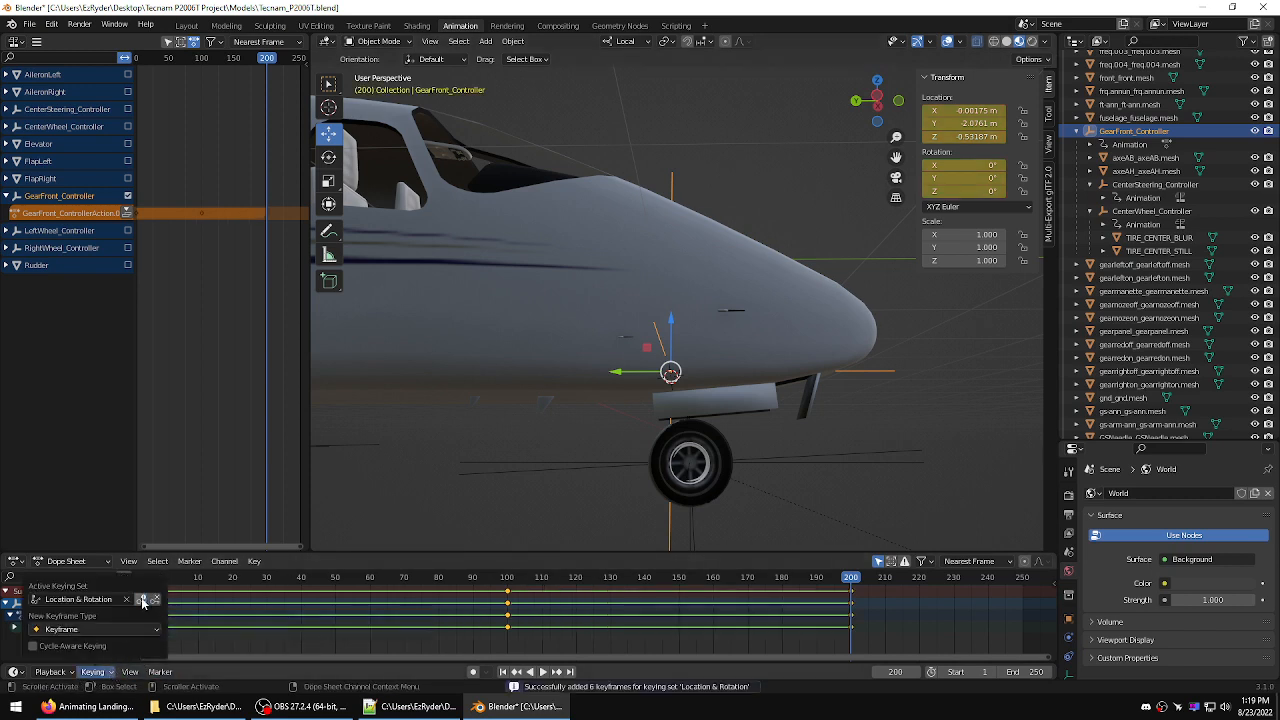
- Preview the gear animation, return to frame 100, and push the GearFront_Controller action down into an NLA track
{"action": "key", "text": "ctrl+shift+space"}
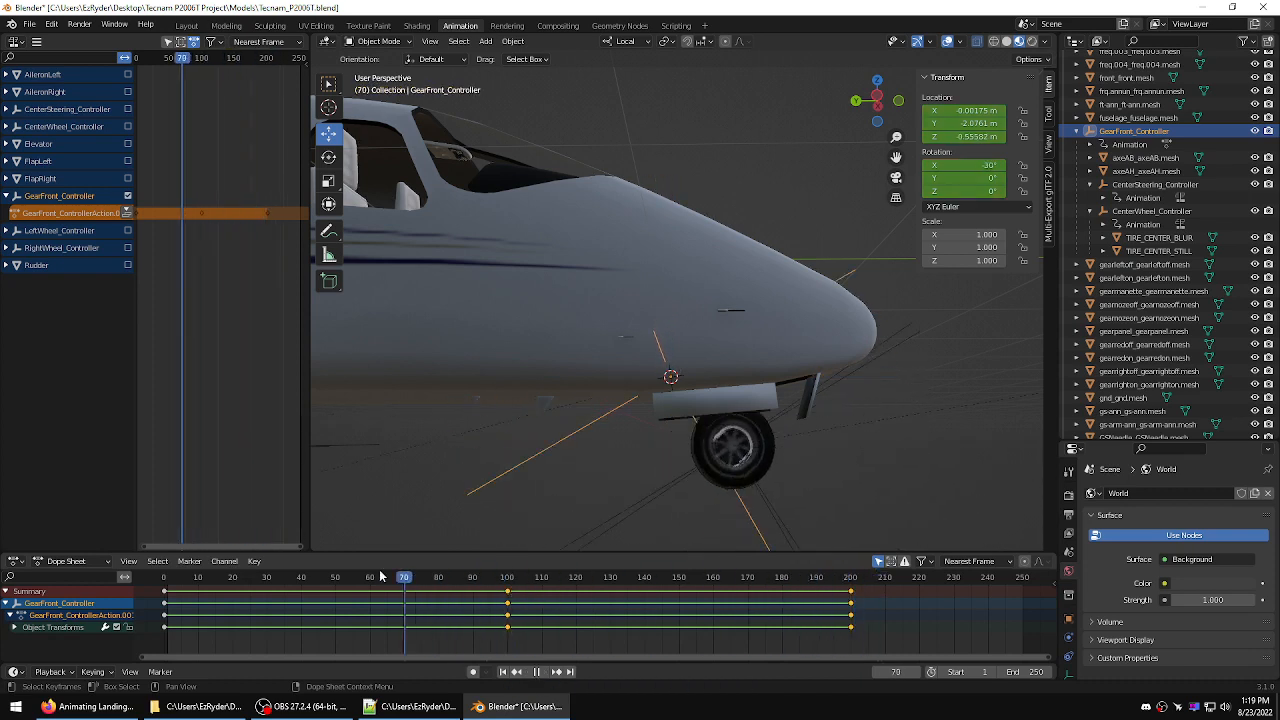
{"action": "left_click_drag", "start_coordinate": [1046, 565], "coordinate": [508, 577]}
{"action": "left_click", "coordinate": [126, 213]}
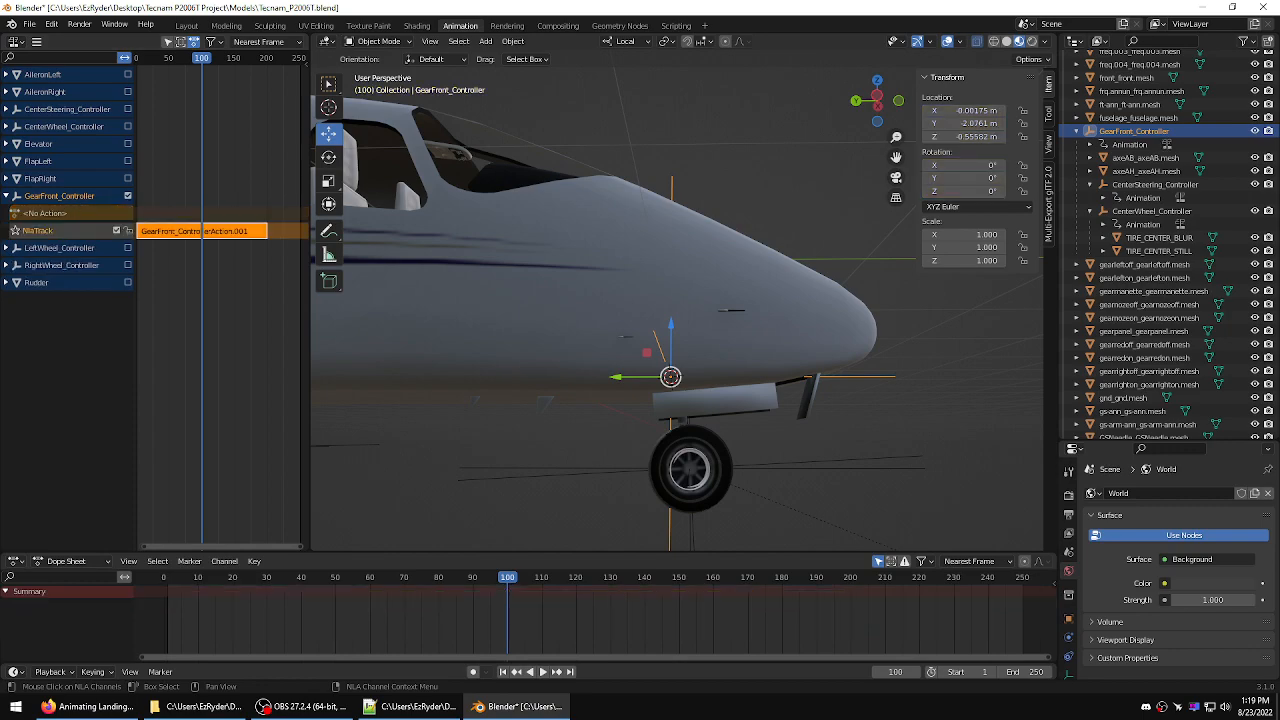
- Switch to Notepad++ and copy the Gear_Center animation name from the center gear template in Tecnam_P2006T.xml
{"action": "left_click_drag", "start_coordinate": [0, 240], "coordinate": [643, 247]}
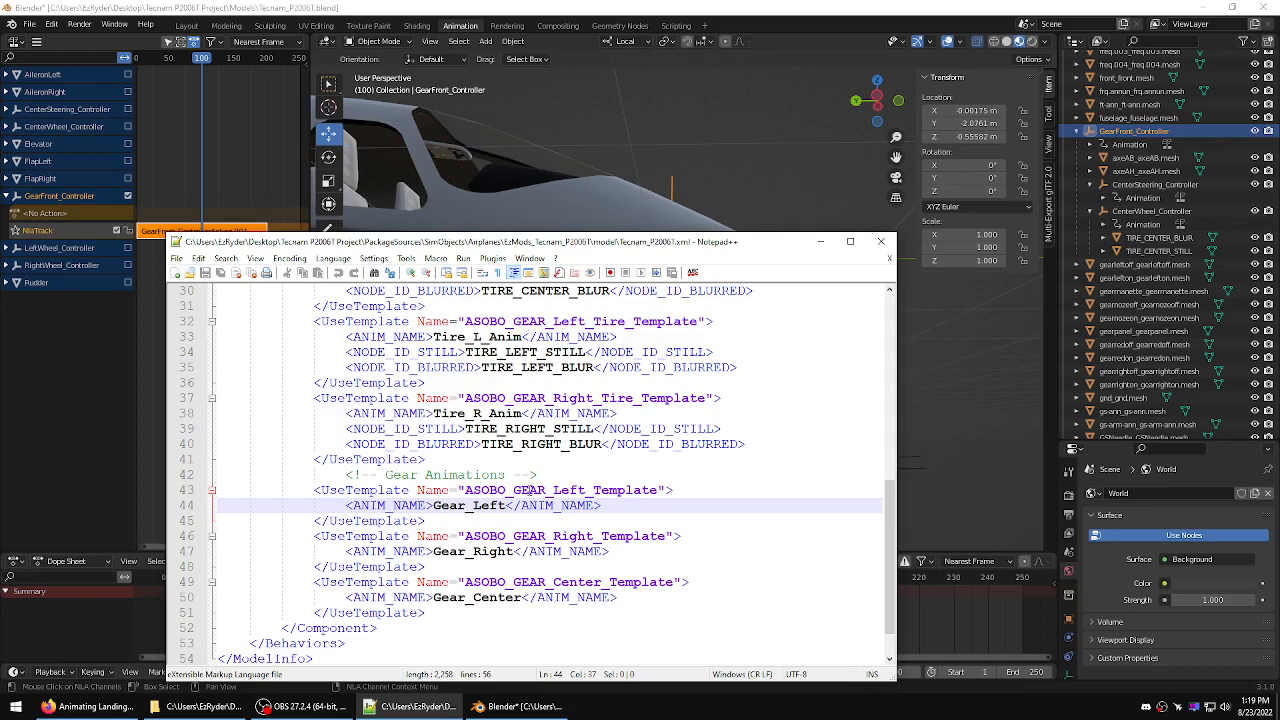
{"action": "left_click_drag", "start_coordinate": [521, 597], "coordinate": [431, 597]}
{"action": "key", "text": "ctrl+c"}
{"action": "right_click", "coordinate": [455, 598]}
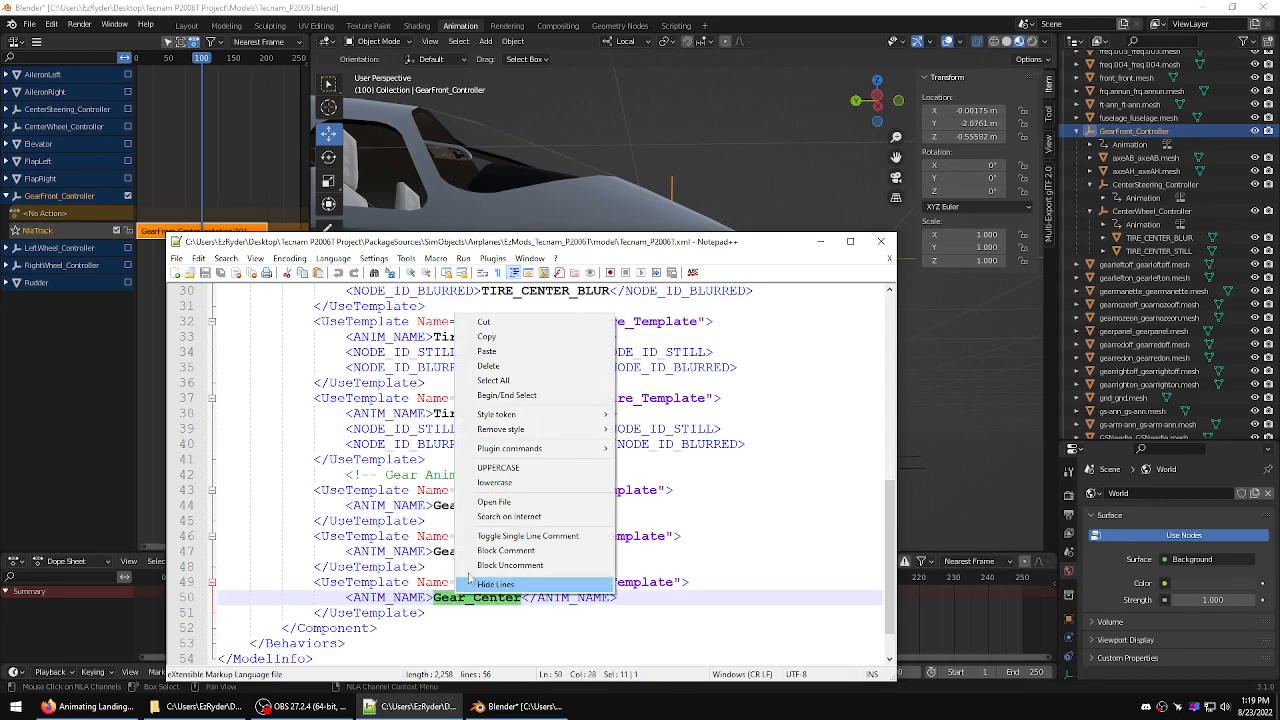
{"action": "left_click", "coordinate": [498, 338]}
- Switch back to Blender and rename GearFront_Controller's NLA track as Gear_Center using the copied name
{"action": "left_click", "coordinate": [84, 318]}
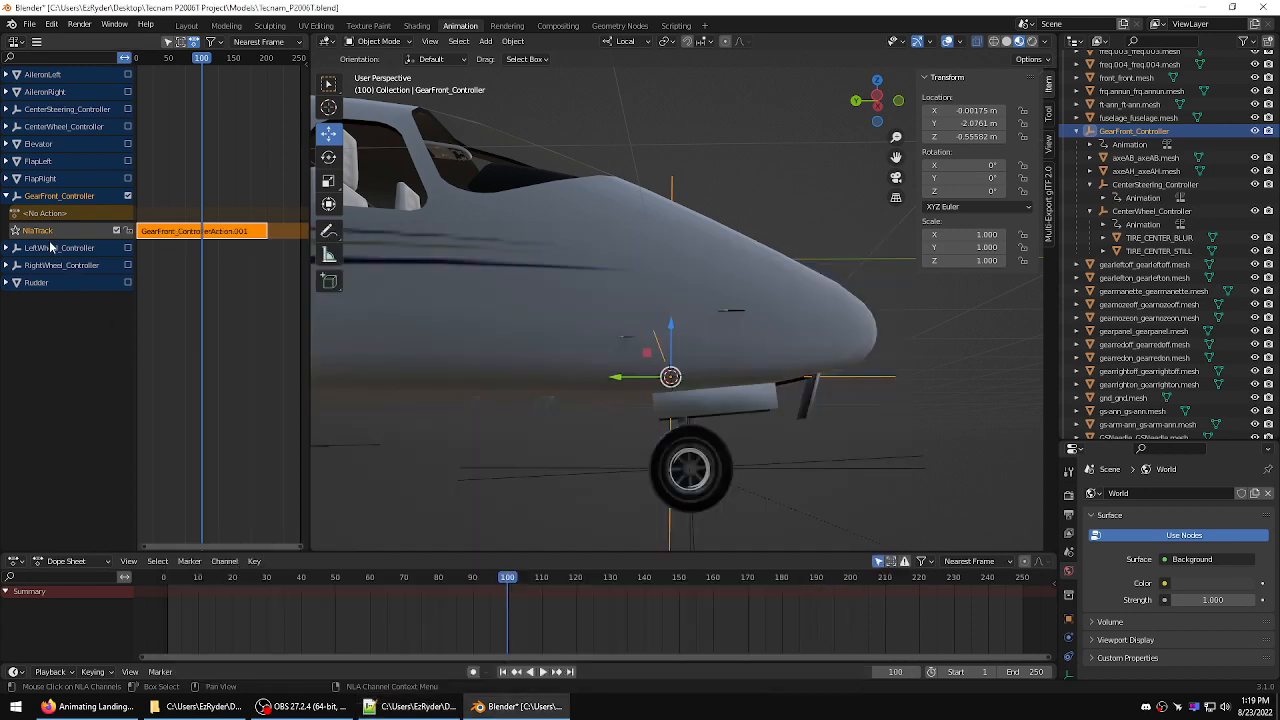
{"action": "double_click", "coordinate": [42, 230]}
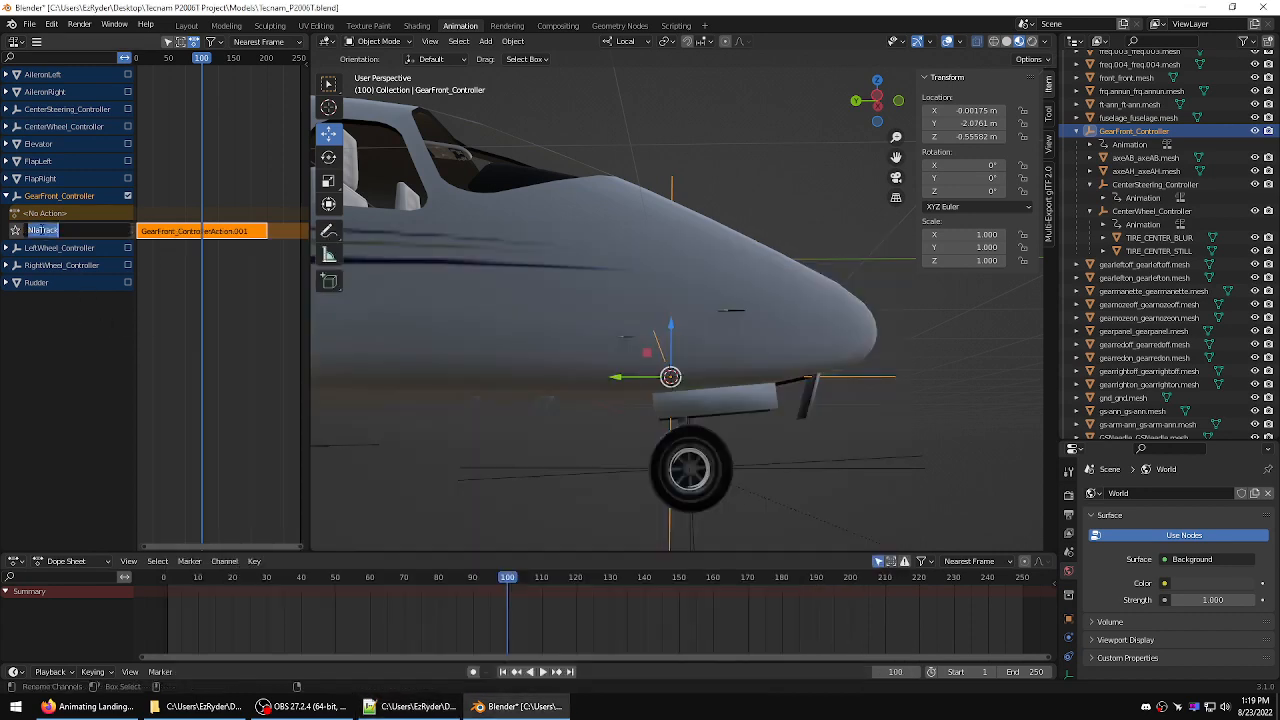
{"action": "key", "text": "ctrl+v"}
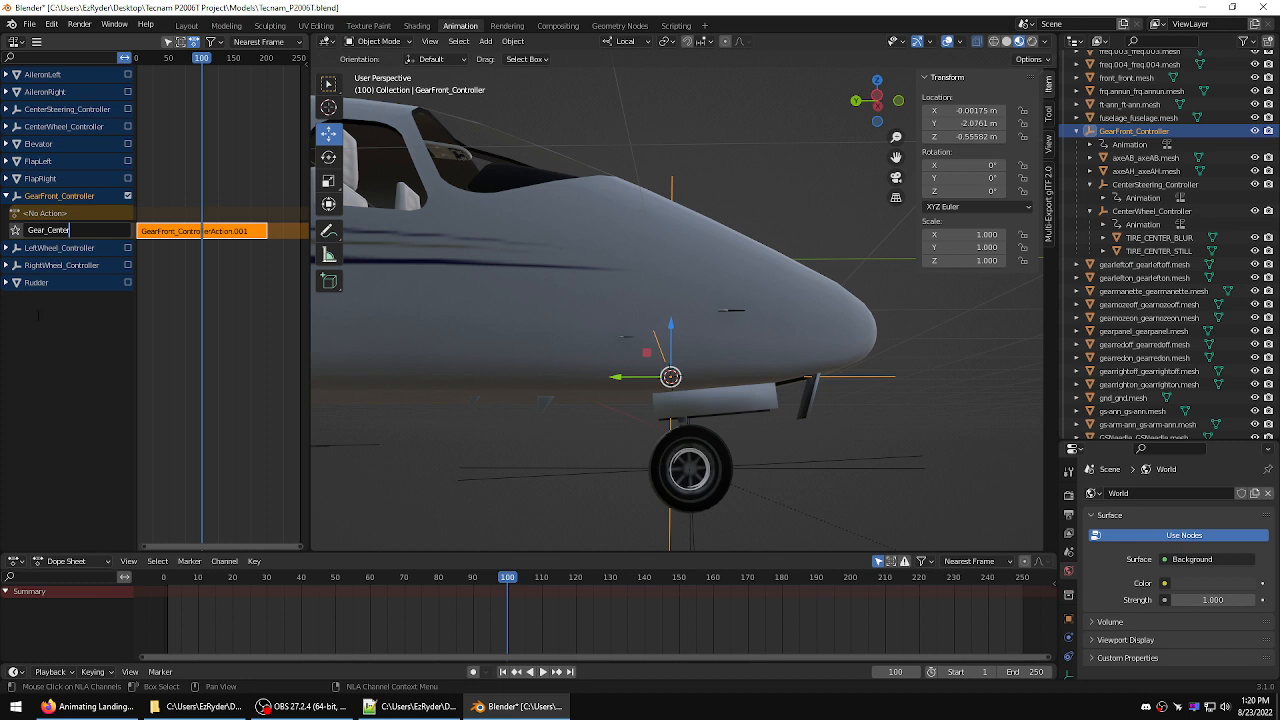
{"action": "key", "text": "Return"}
- Isolate the axeDH_axeDH.mesh strut of the right main gear, place the 3D cursor at its upper end, and leave the isolated view
{"action": "middle_click_drag", "start_coordinate": [548, 390], "coordinate": [575, 404]}
{"action": "left_click", "coordinate": [527, 494]}
{"action": "mouse_move", "coordinate": [527, 494]}
{"action": "middle_mouse_down"}
{"action": "mouse_move", "coordinate": [586, 428]}
{"action": "mouse_move", "coordinate": [656, 426]}
{"action": "mouse_move", "coordinate": [548, 439]}
{"action": "mouse_move", "coordinate": [443, 425]}
{"action": "mouse_move", "coordinate": [720, 434]}
{"action": "middle_mouse_up"}
{"action": "mouse_move", "coordinate": [612, 420]}
{"action": "middle_mouse_down", "text": "shift"}
{"action": "mouse_move", "coordinate": [712, 436]}
{"action": "mouse_move", "coordinate": [746, 421]}
{"action": "mouse_move", "coordinate": [896, 417]}
{"action": "mouse_move", "coordinate": [820, 376]}
{"action": "mouse_move", "coordinate": [805, 396]}
{"action": "mouse_move", "coordinate": [738, 414]}
{"action": "mouse_move", "coordinate": [794, 391]}
{"action": "middle_mouse_up", "text": "shift"}
{"action": "scroll", "coordinate": [729, 432], "scroll_direction": "up", "scroll_amount": 1}
{"action": "left_click", "coordinate": [703, 421]}
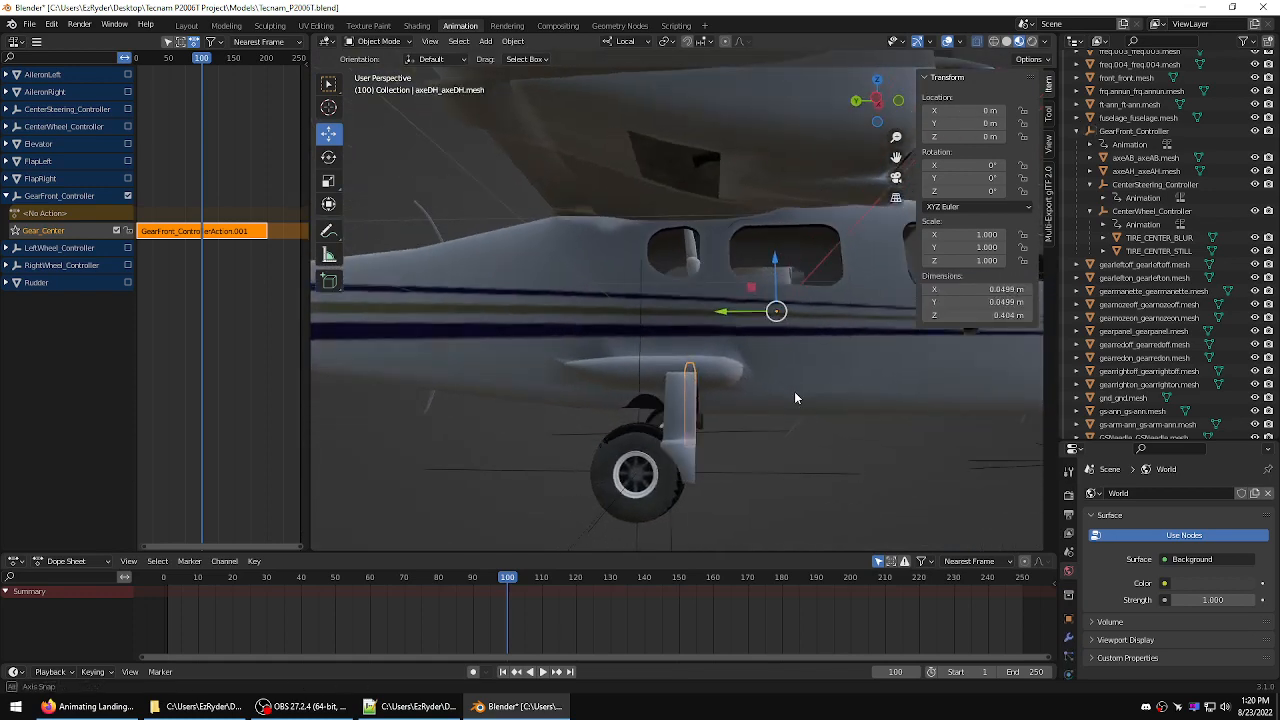
{"action": "scroll", "coordinate": [795, 391], "scroll_direction": "up", "scroll_amount": 3}
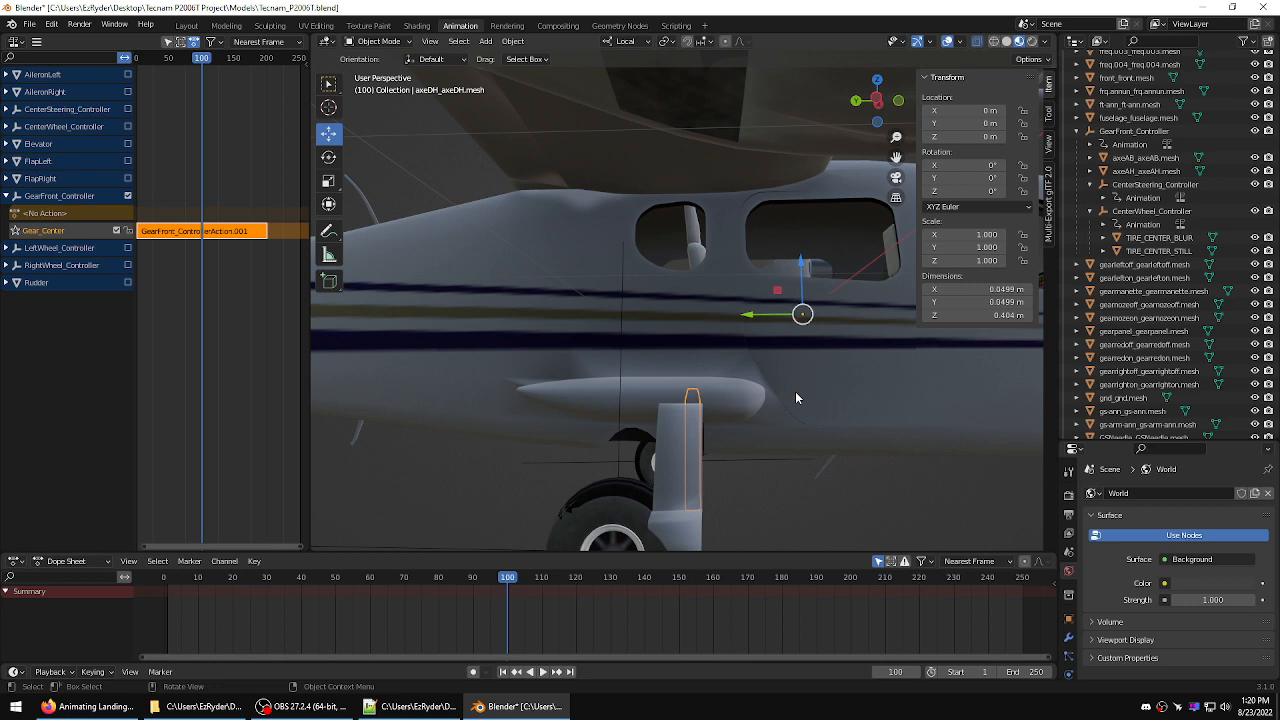
{"action": "key", "text": "KP_Divide"}
{"action": "middle_click_drag", "start_coordinate": [661, 177], "coordinate": [433, 141]}
{"action": "left_click", "coordinate": [329, 108]}
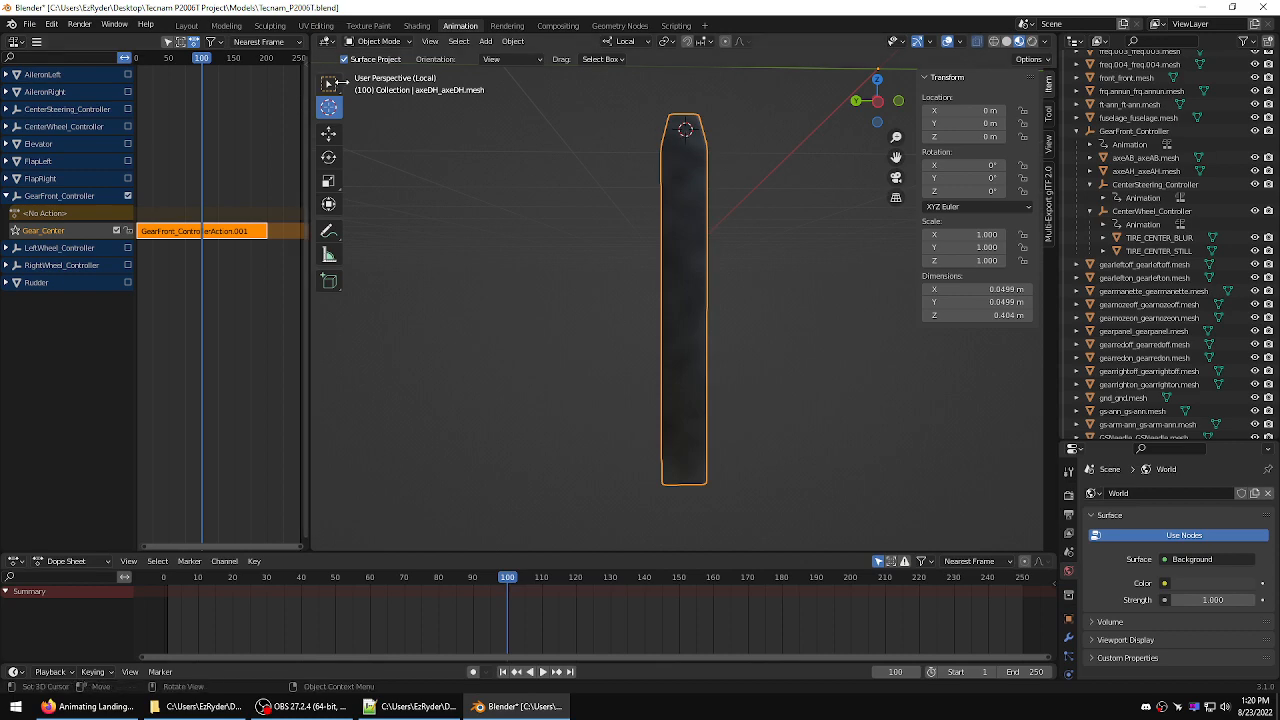
{"action": "left_click", "coordinate": [329, 84]}
{"action": "key", "text": "KP_Divide"}
{"action": "middle_click_drag", "start_coordinate": [570, 155], "coordinate": [746, 290]}
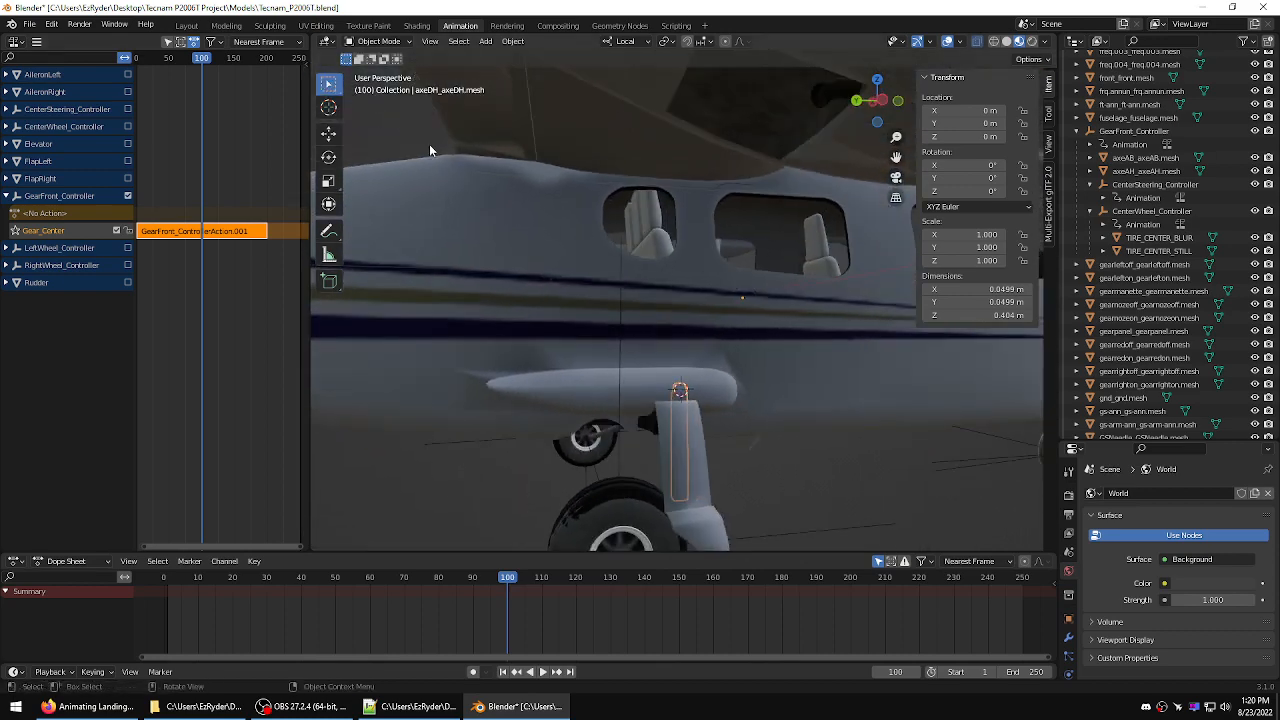
- Add a Plain Axes empty at the 3D cursor, at the top of the right main gear strut
{"action": "left_click", "coordinate": [874, 460]}
{"action": "left_click", "coordinate": [485, 41]}
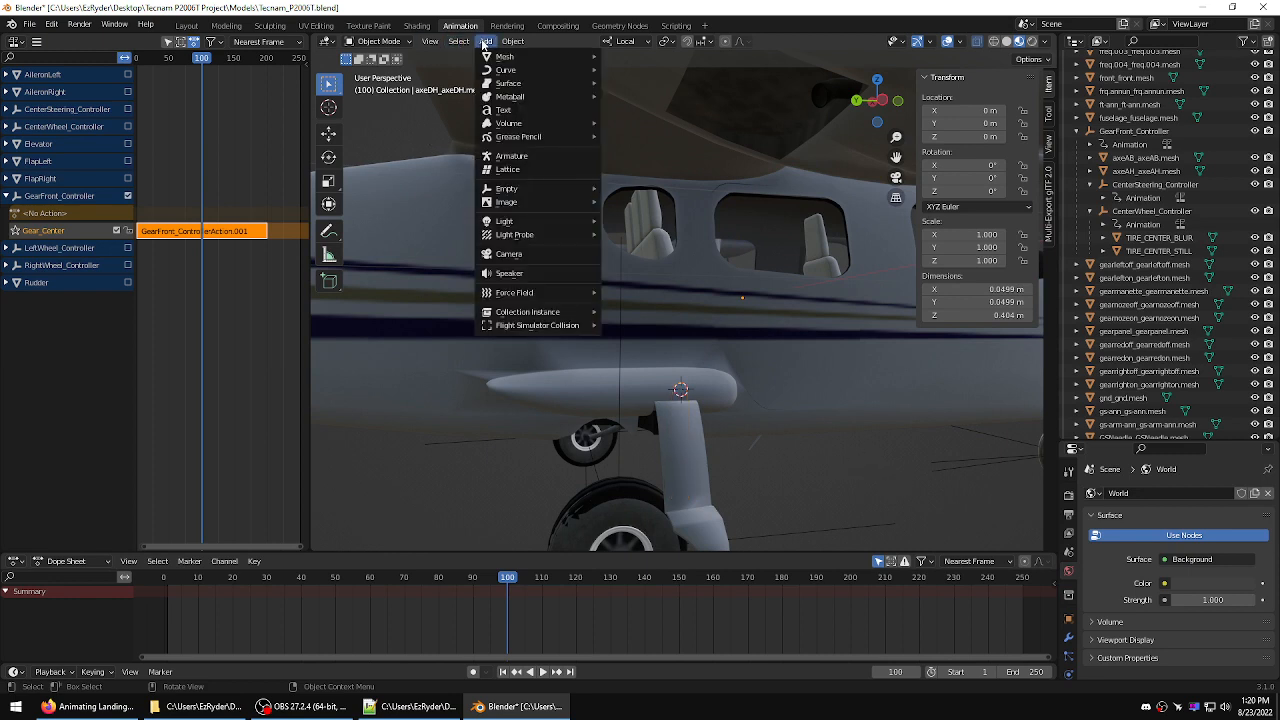
{"action": "mouse_move", "coordinate": [506, 190]}
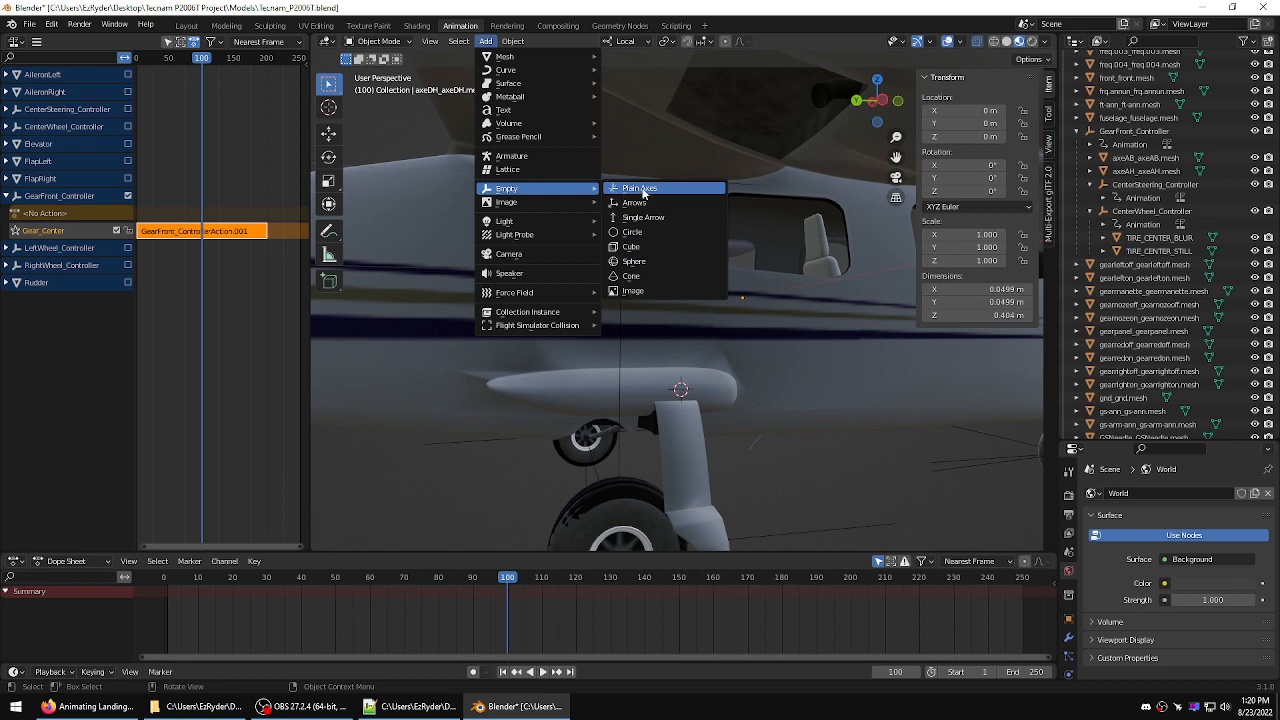
{"action": "left_click", "coordinate": [643, 193]}
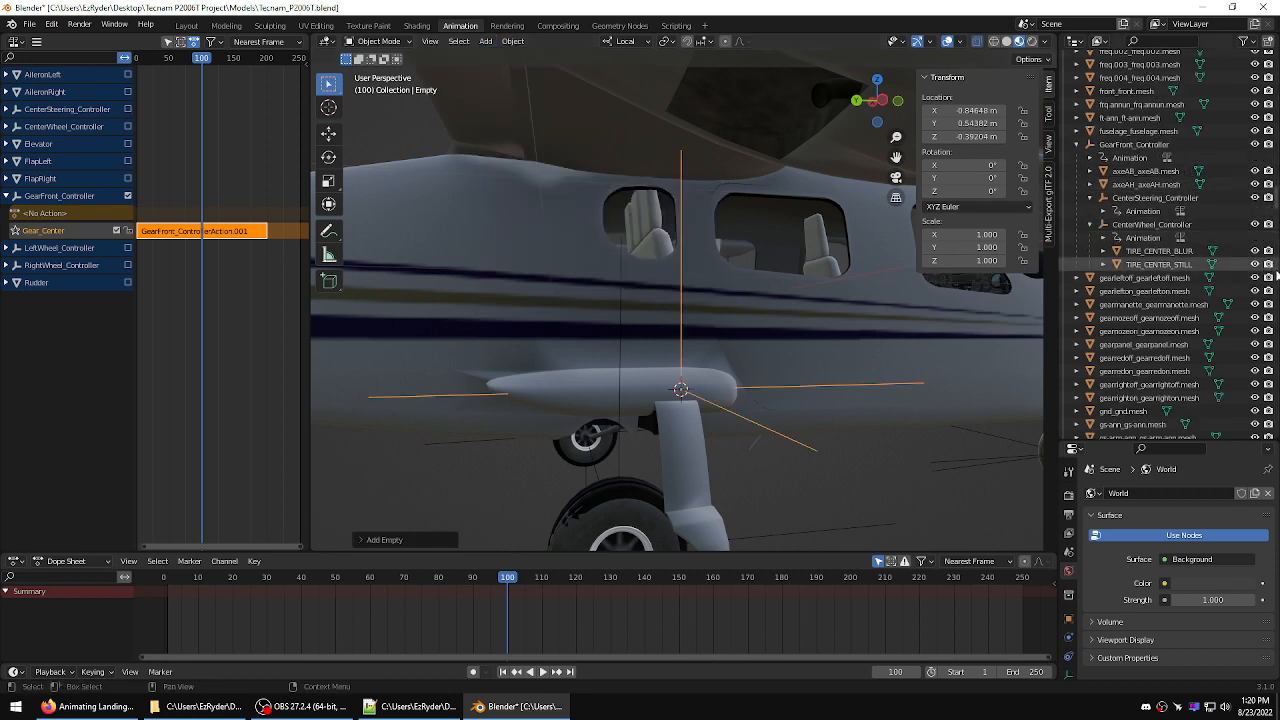
- Rename the new empty as GearRight_Controller and collapse GearFront_Controller's hierarchy in the outliner
{"action": "scroll", "coordinate": [1160, 240], "scroll_direction": "up", "scroll_amount": 6}
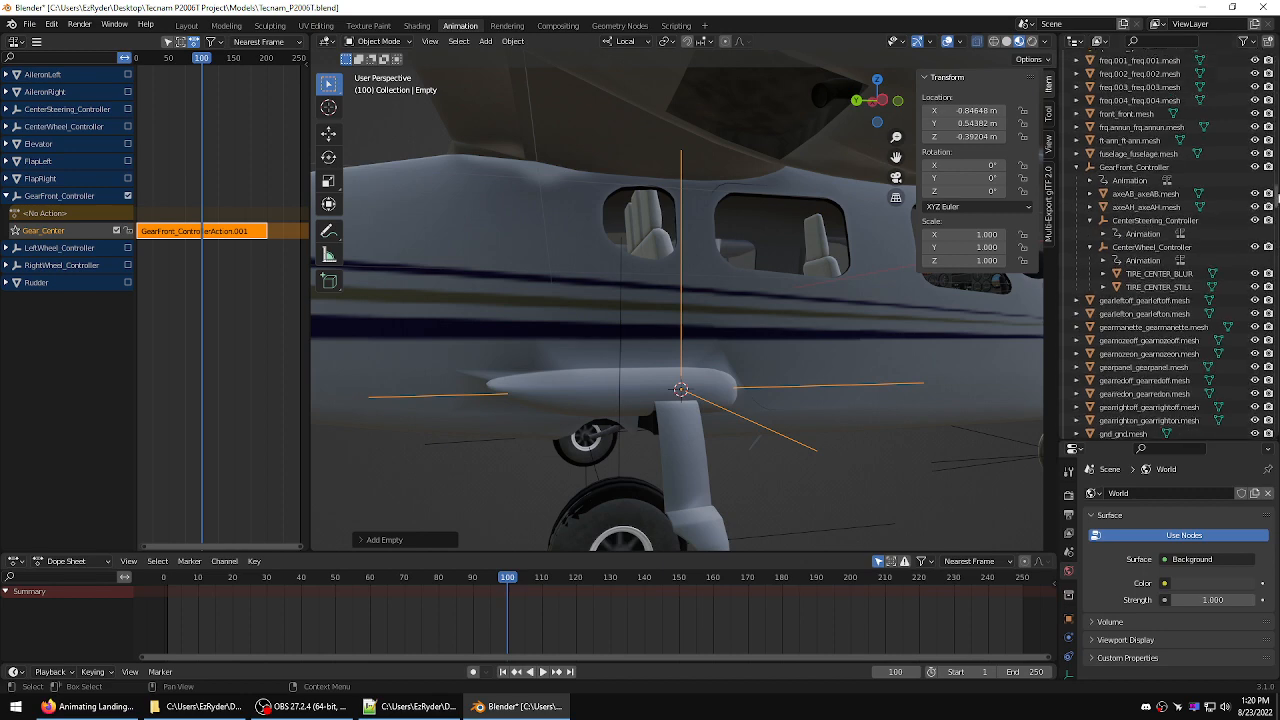
{"action": "scroll", "coordinate": [1160, 240], "scroll_direction": "up", "scroll_amount": 12}
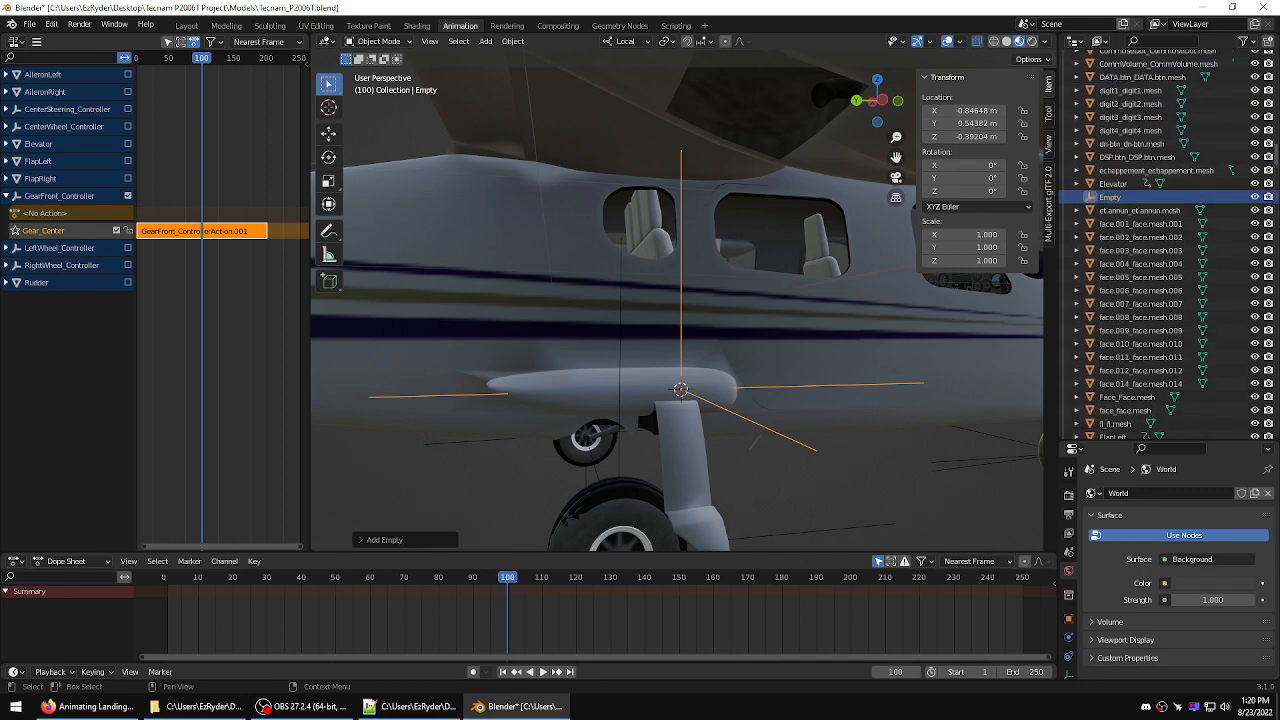
{"action": "double_click", "coordinate": [1112, 255]}
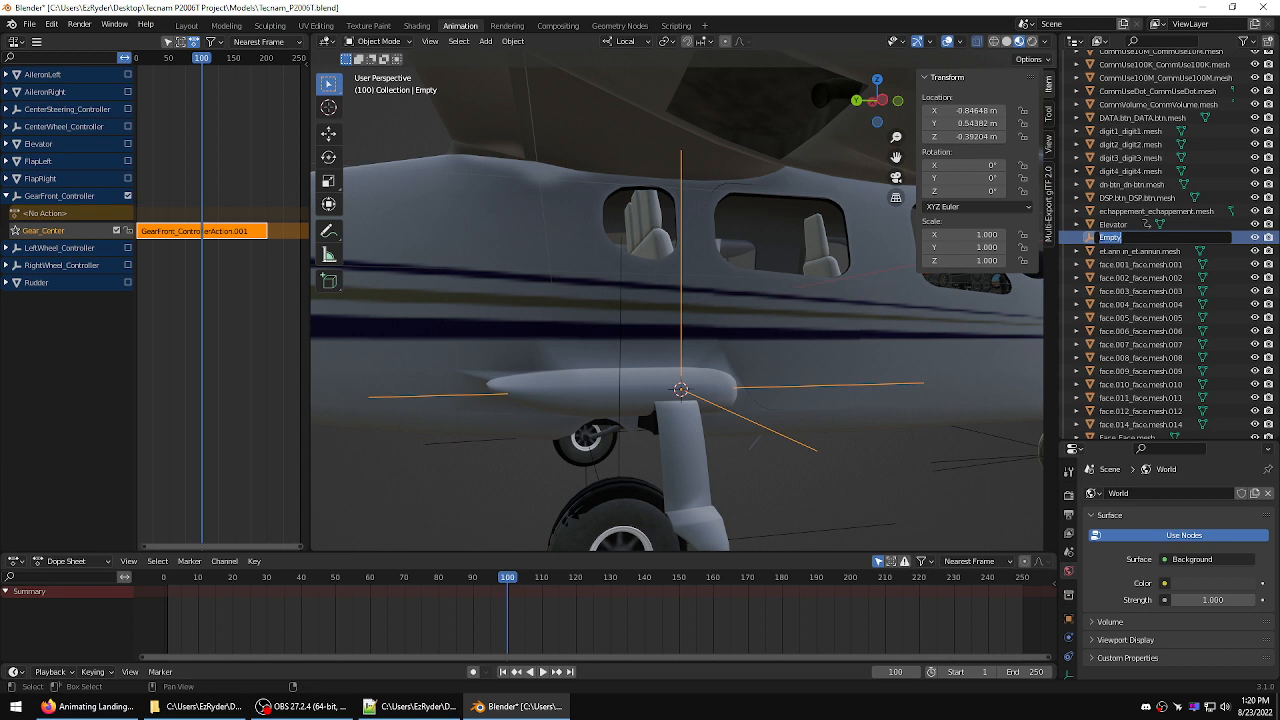
{"action": "type", "text": "Ge"}
{"action": "type", "text": "arFront"}
{"action": "type", "text": "_Controller"}
{"action": "key", "text": "Return"}
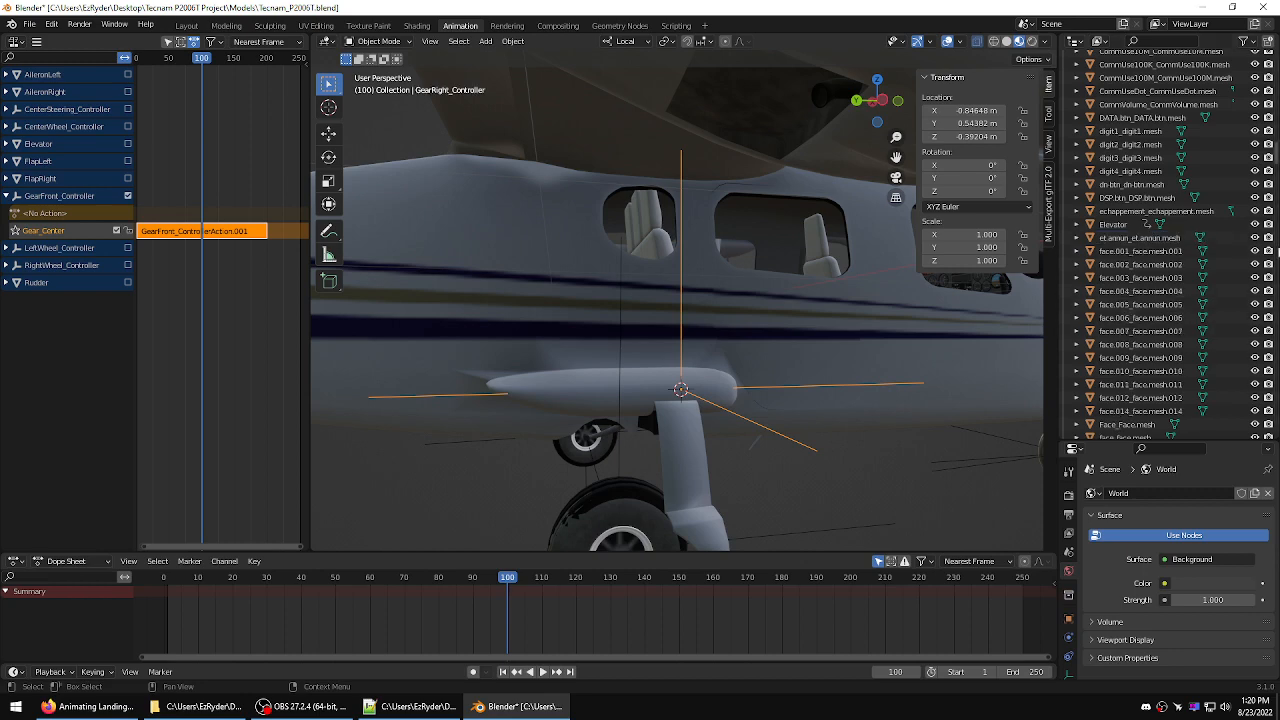
{"action": "left_click_drag", "start_coordinate": [1277, 148], "coordinate": [1277, 172]}
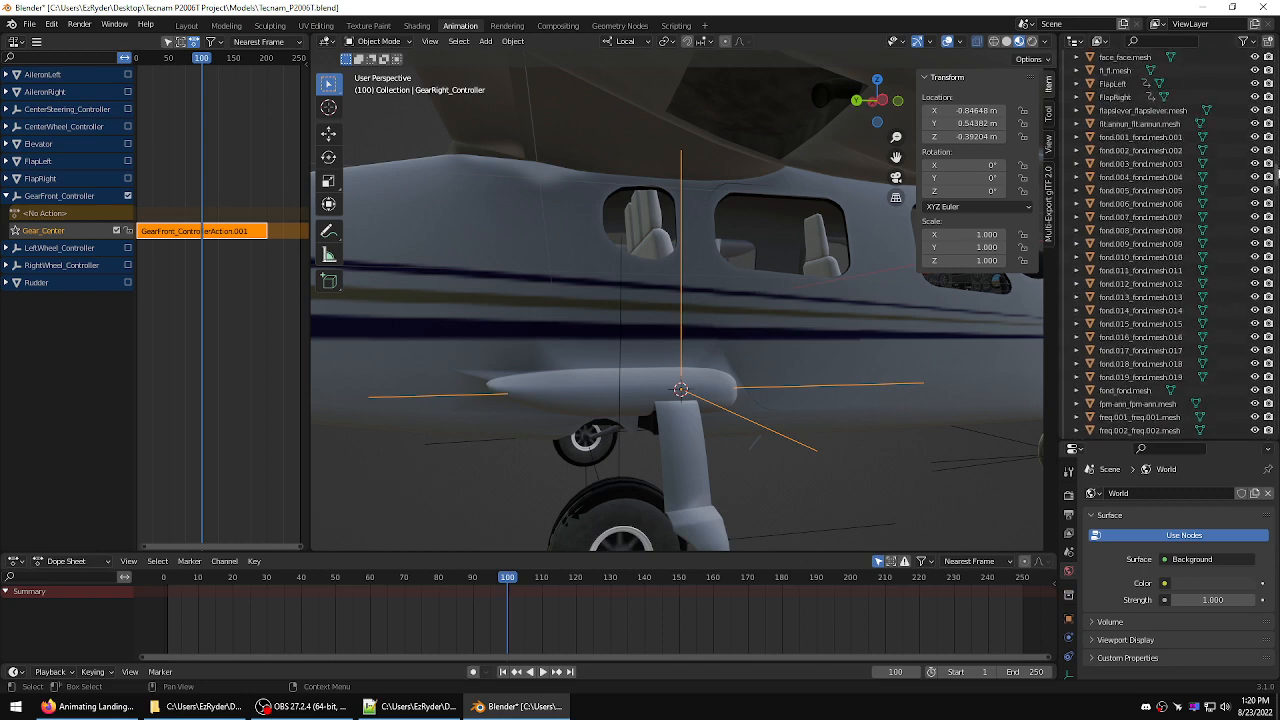
{"action": "scroll", "coordinate": [1196, 207], "scroll_direction": "down", "scroll_amount": 10}
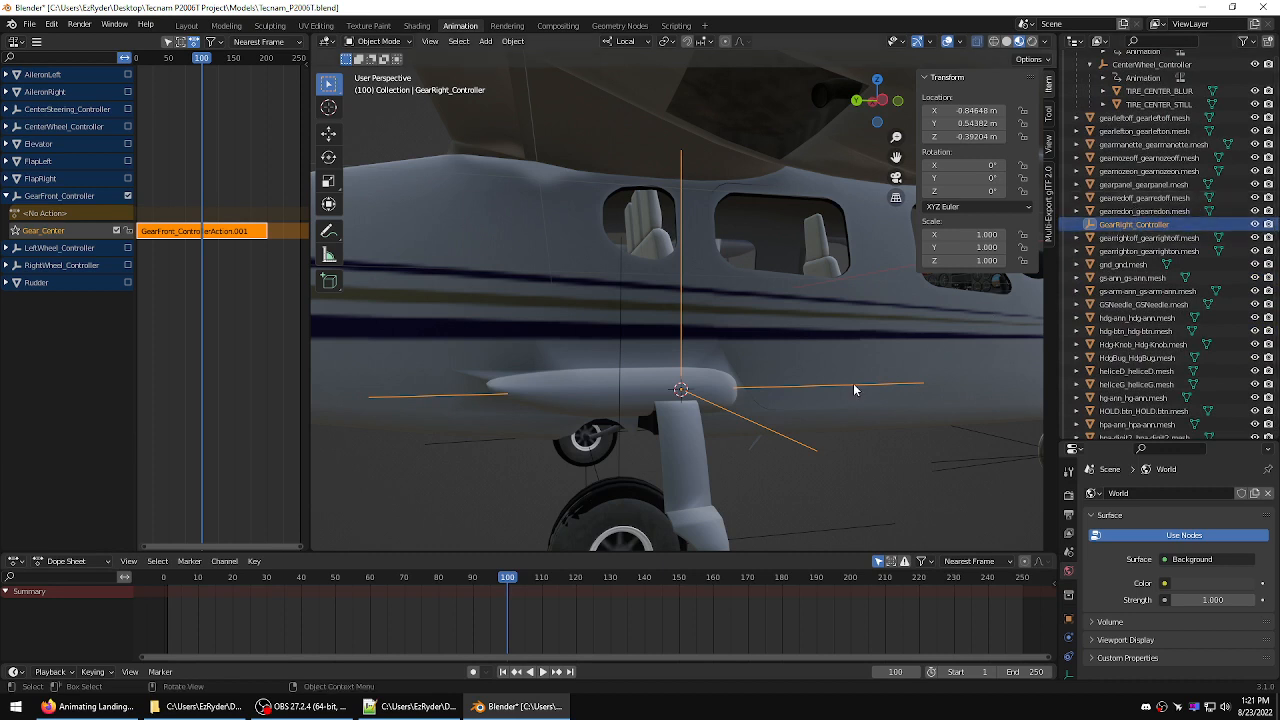
{"action": "scroll", "coordinate": [1163, 220], "scroll_direction": "up", "scroll_amount": 3}
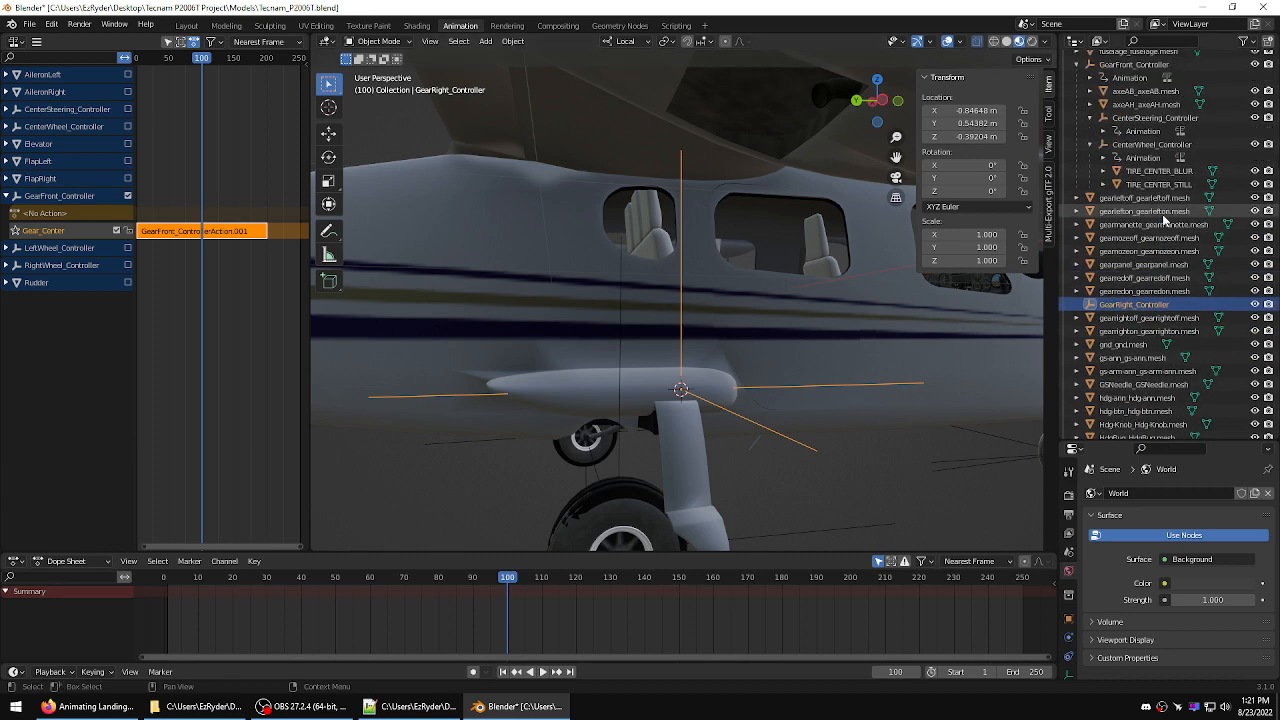
{"action": "left_click", "coordinate": [1077, 64]}
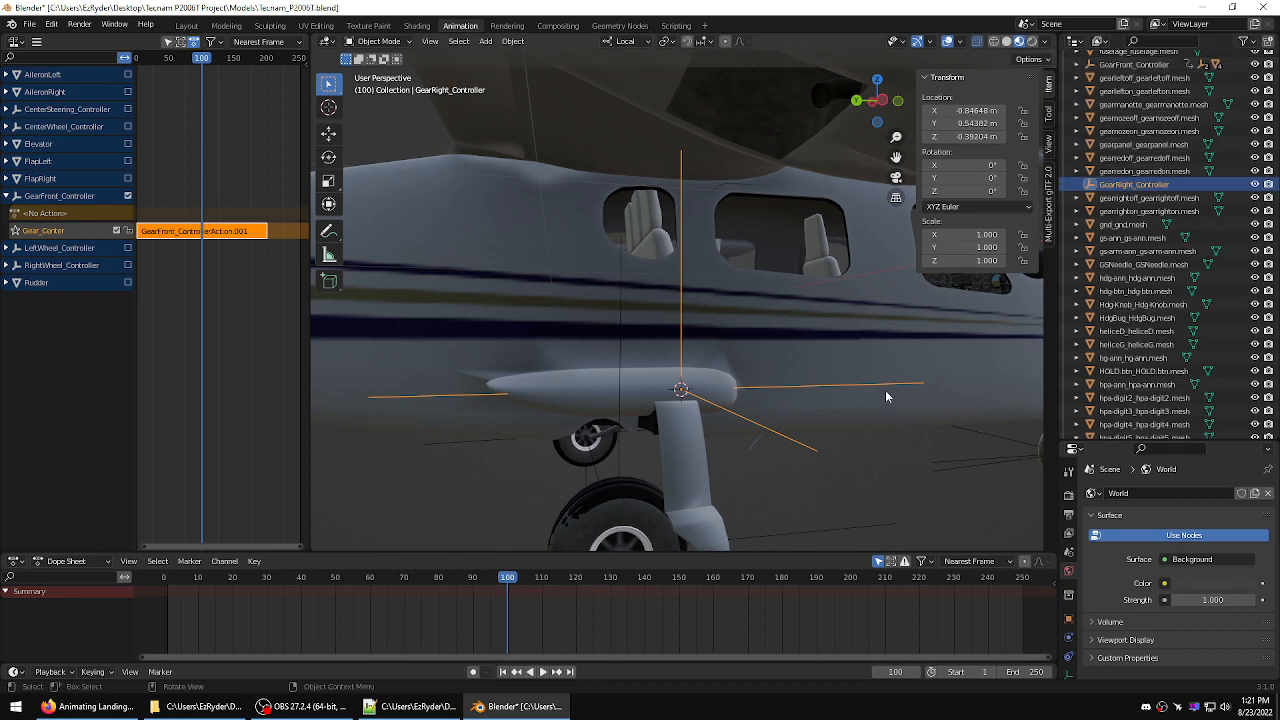
- Parent the axeDH_axeDH.mesh strut to GearRight_Controller with the Object option
{"action": "middle_click_drag", "start_coordinate": [884, 391], "coordinate": [1012, 383]}
{"action": "scroll", "coordinate": [1009, 380], "scroll_direction": "down", "scroll_amount": 3}
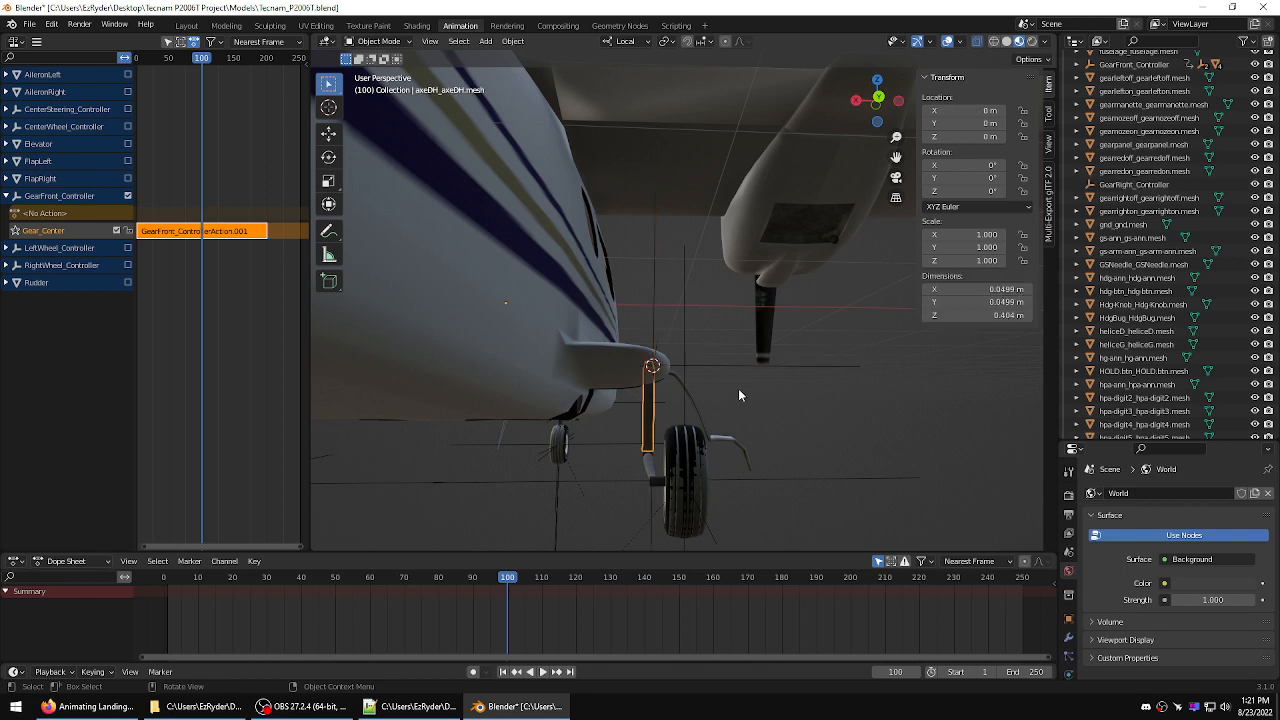
{"action": "left_click", "coordinate": [675, 400]}
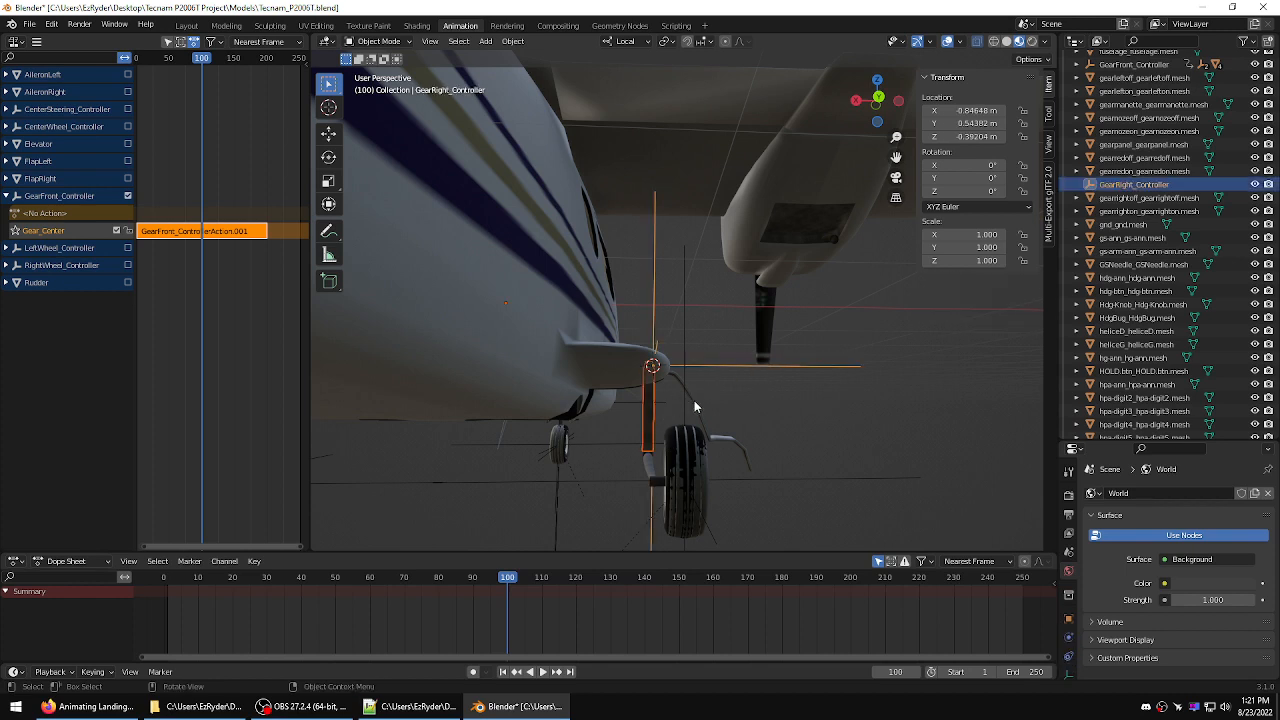
{"action": "right_click", "coordinate": [813, 381]}
{"action": "mouse_move", "coordinate": [820, 382]}
{"action": "left_click", "coordinate": [893, 383]}
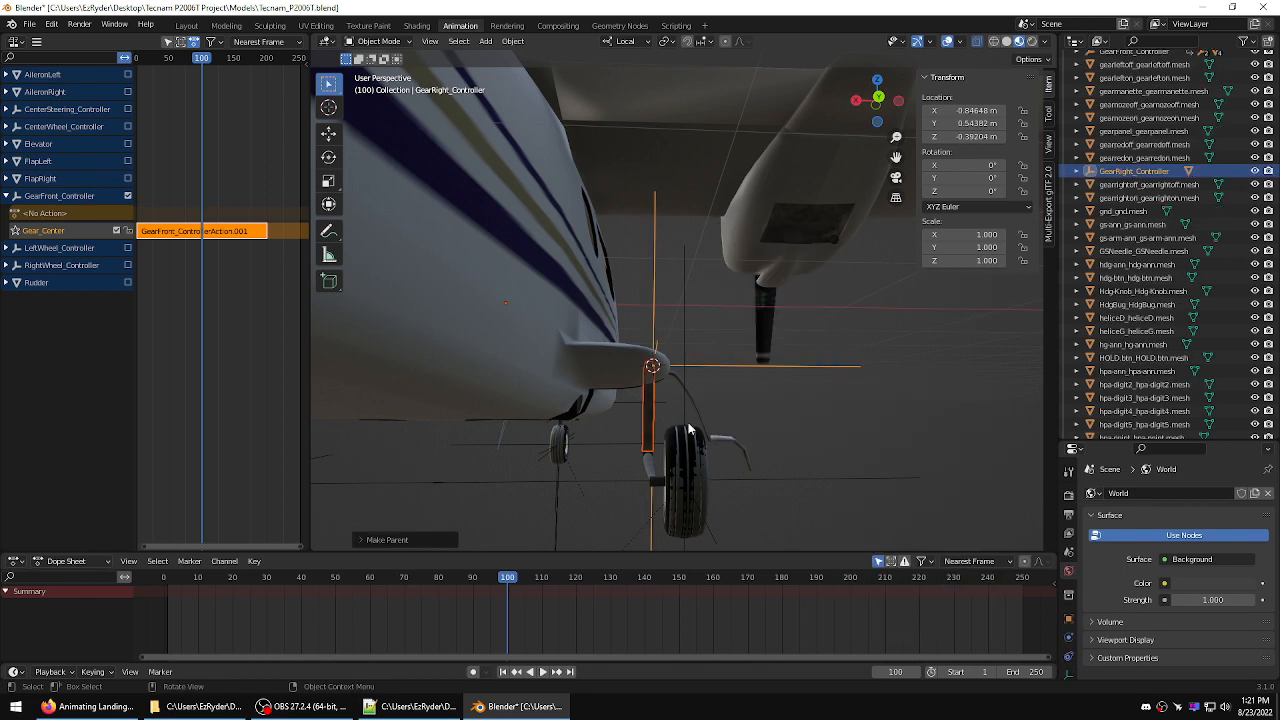
- Parent the lower strut piece beside the right wheel to GearRight_Controller with the Object option
{"action": "left_click", "coordinate": [648, 462]}
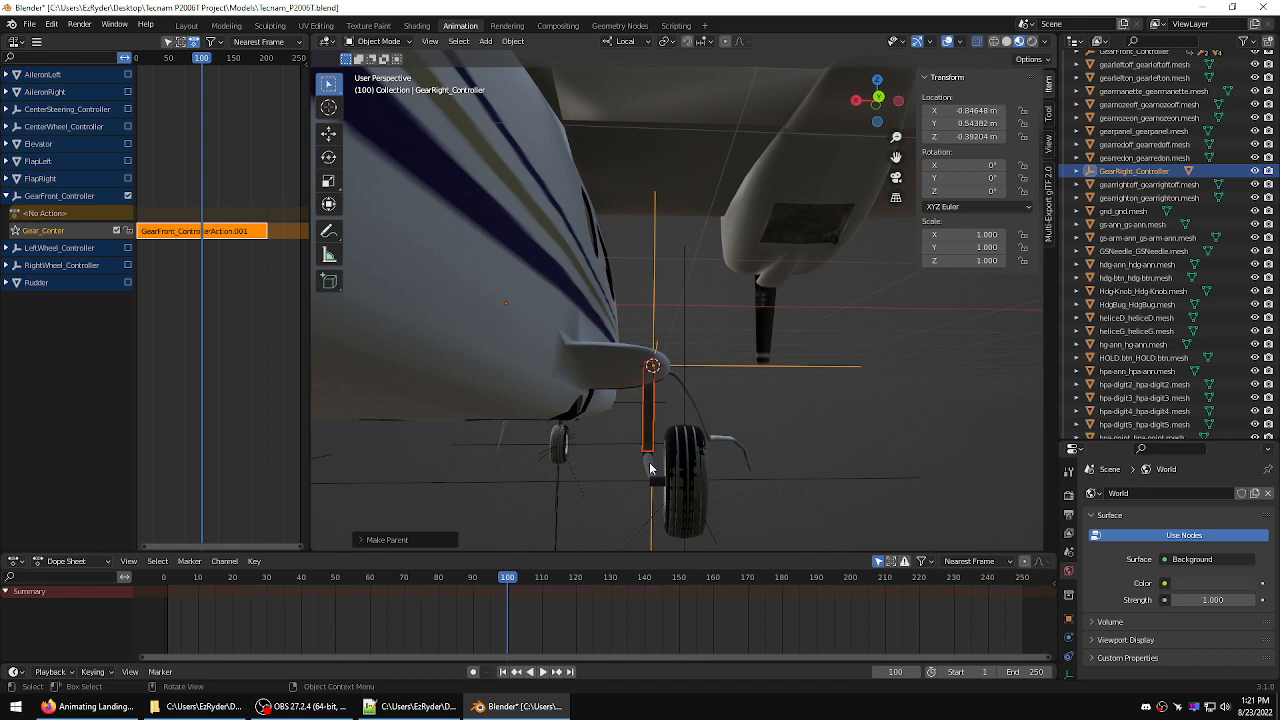
{"action": "left_click", "coordinate": [746, 368], "text": "shift"}
{"action": "right_click", "coordinate": [868, 385]}
{"action": "mouse_move", "coordinate": [875, 385]}
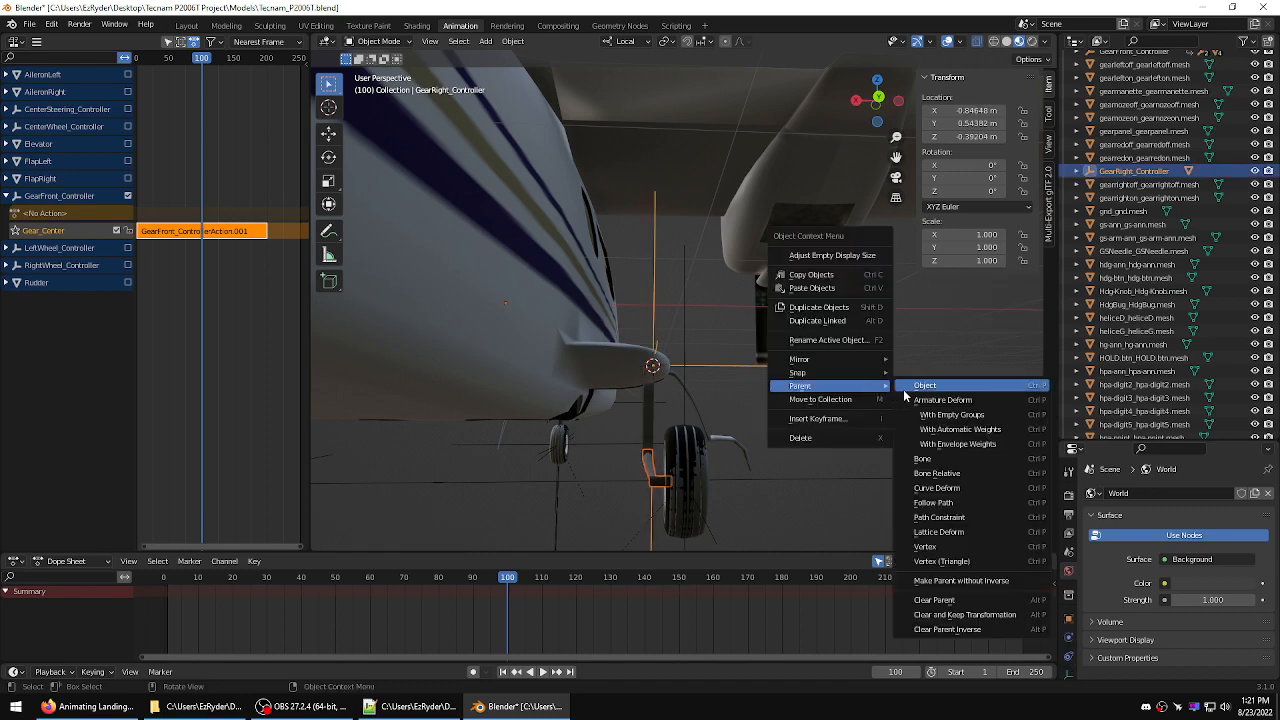
{"action": "left_click", "coordinate": [924, 386]}
- Parent RightWheel_Controller to GearRight_Controller as Object and check the controller's children in the outliner
{"action": "middle_click_drag", "start_coordinate": [880, 427], "coordinate": [901, 434]}
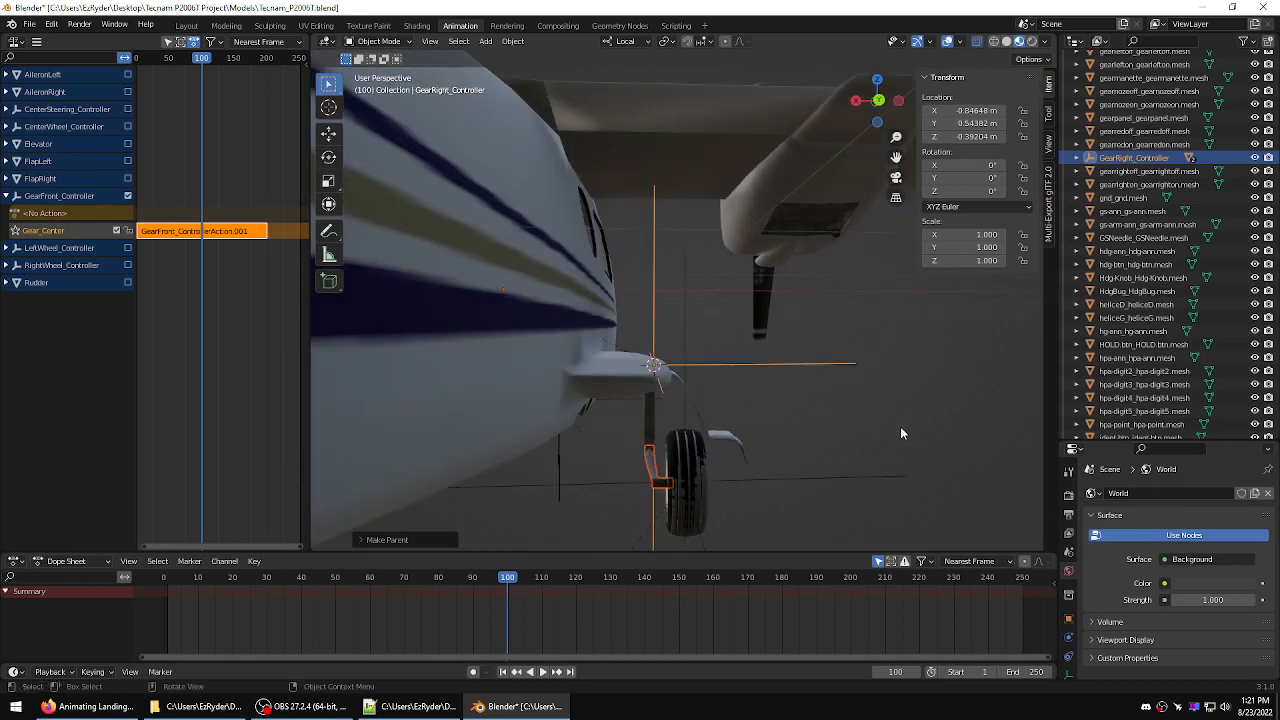
{"action": "left_click", "coordinate": [884, 480]}
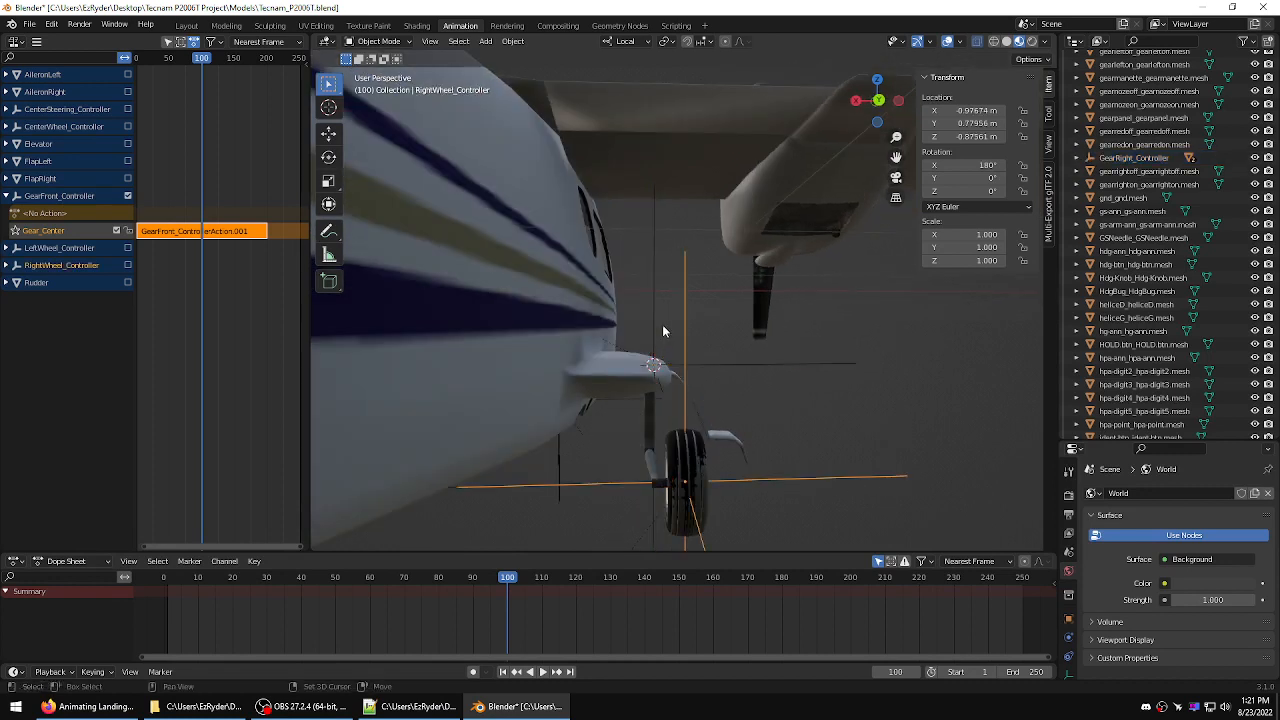
{"action": "left_click", "coordinate": [803, 369], "text": "shift"}
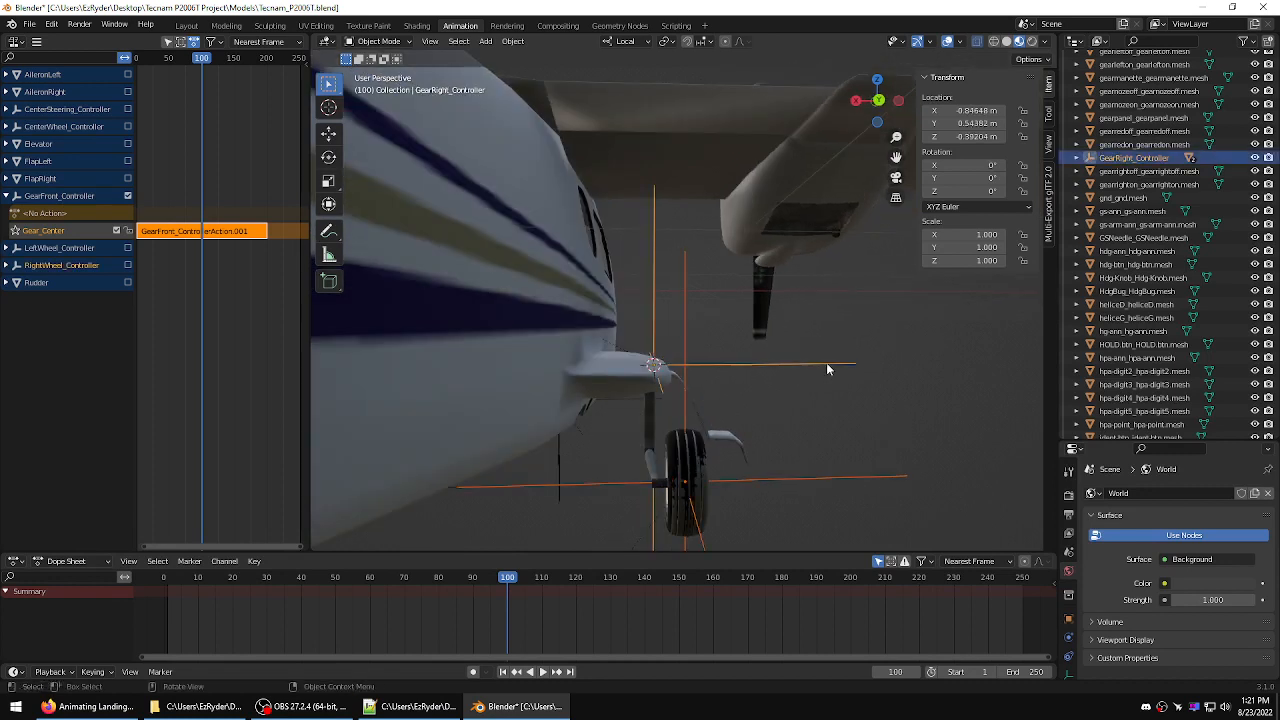
{"action": "right_click", "coordinate": [898, 347]}
{"action": "mouse_move", "coordinate": [898, 348]}
{"action": "left_click", "coordinate": [960, 349]}
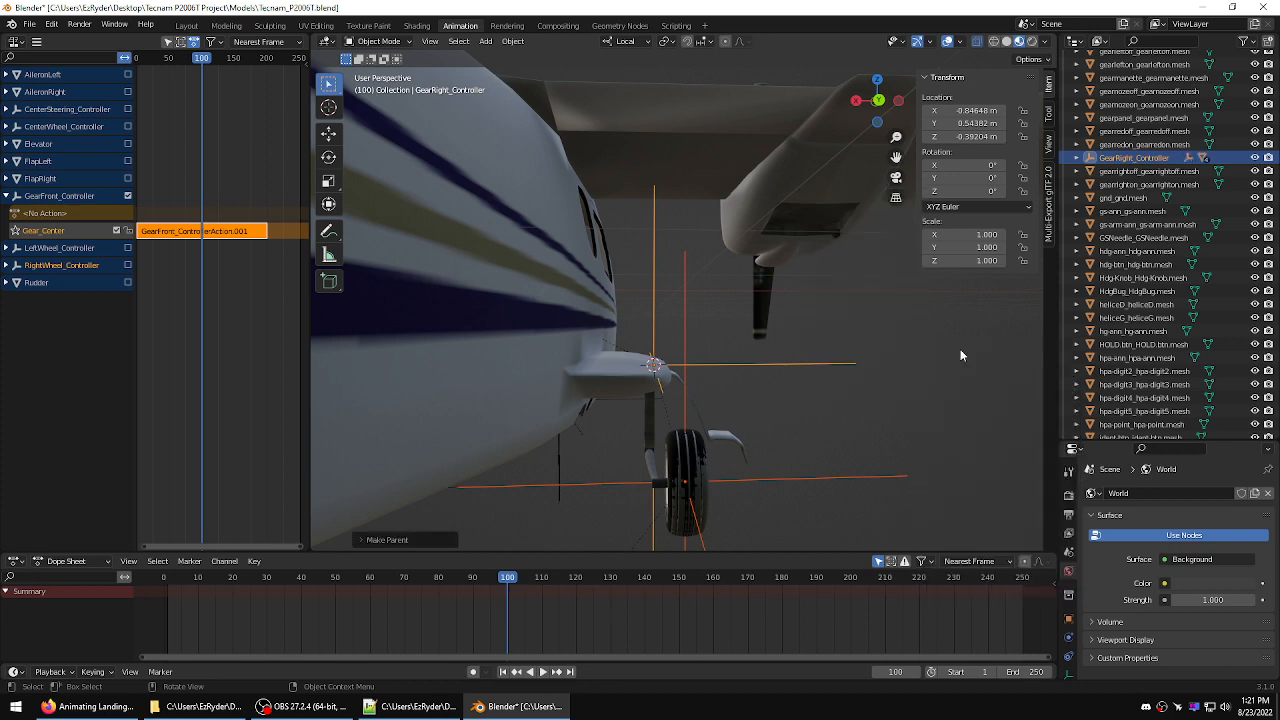
{"action": "left_click", "coordinate": [1077, 158]}
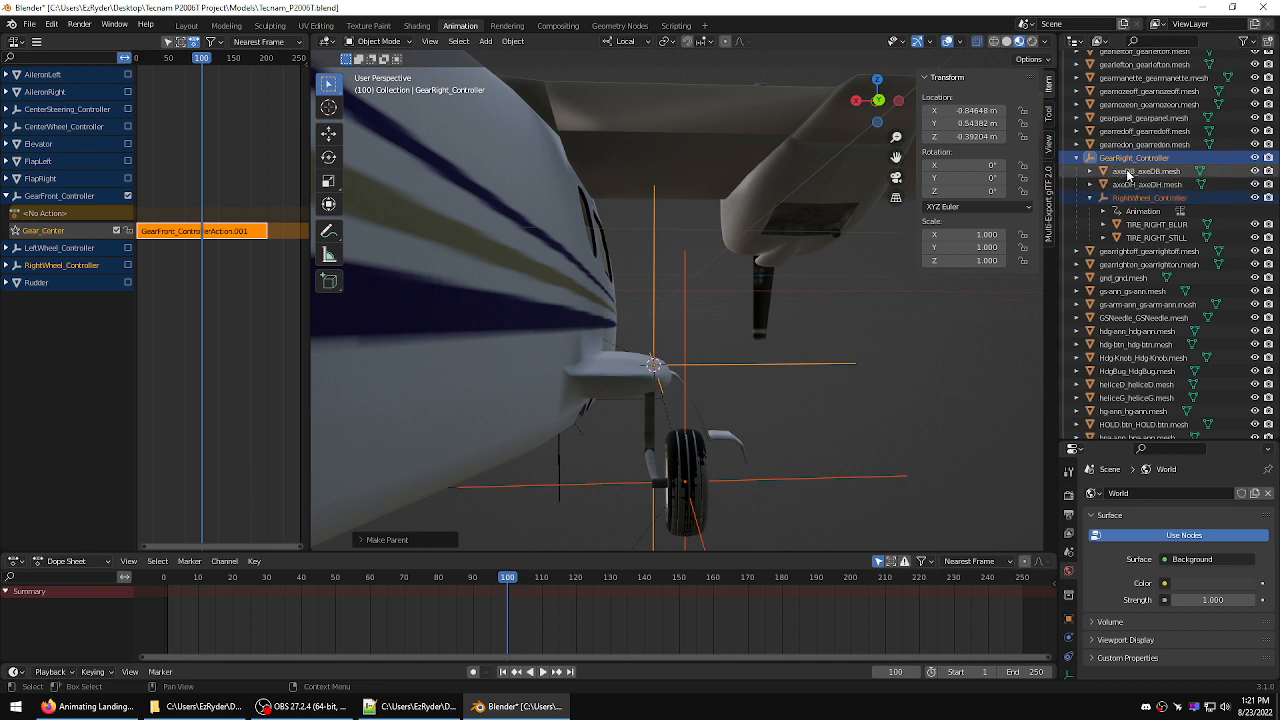
{"action": "left_click", "coordinate": [1128, 172]}
{"action": "left_click", "coordinate": [1130, 184]}
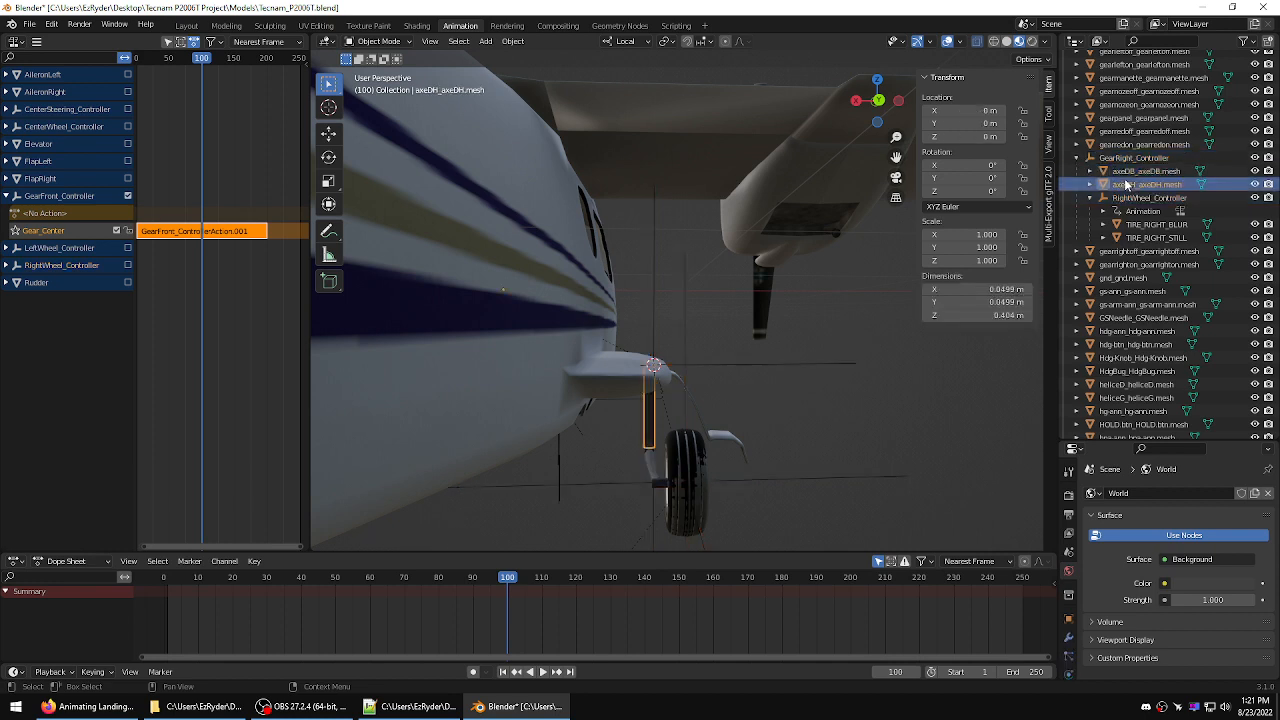
{"action": "left_click", "coordinate": [1077, 158]}
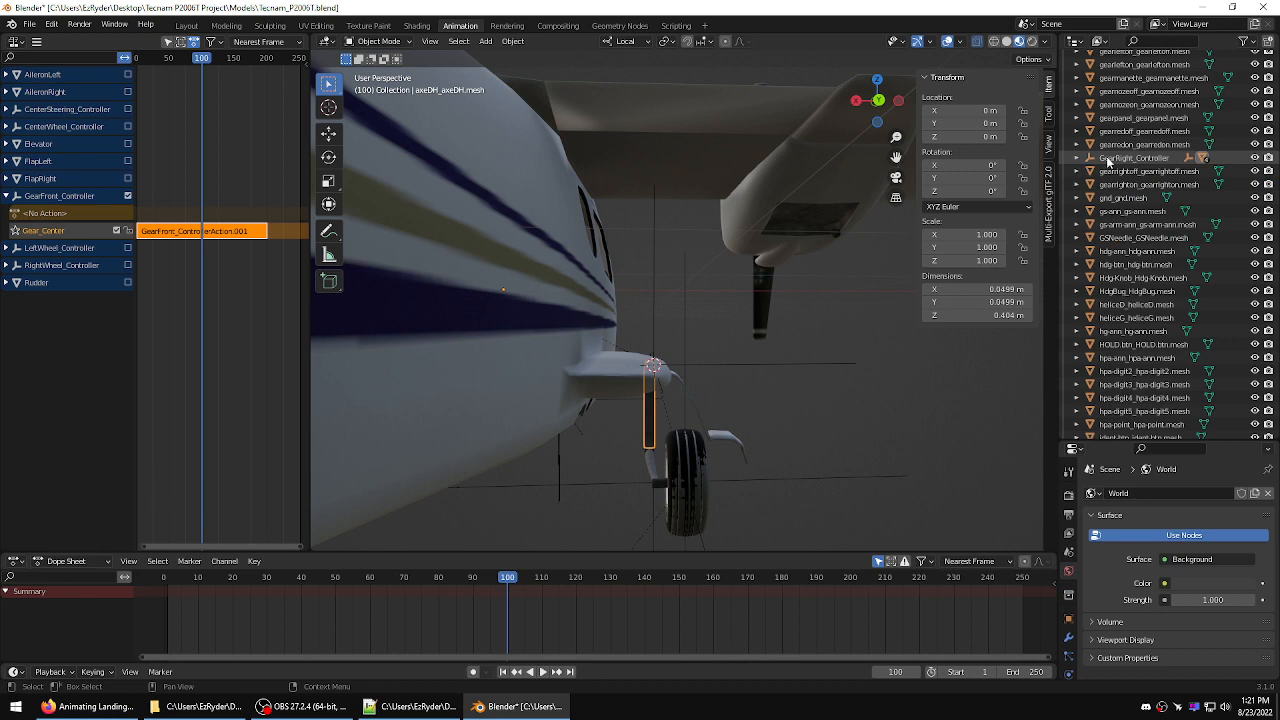
- Select GearRight_Controller and insert a Location & Rotation keyframe for it at frame 100
{"action": "left_click", "coordinate": [786, 407]}
{"action": "middle_click_drag", "start_coordinate": [786, 407], "coordinate": [821, 380]}
{"action": "left_click", "coordinate": [781, 388]}
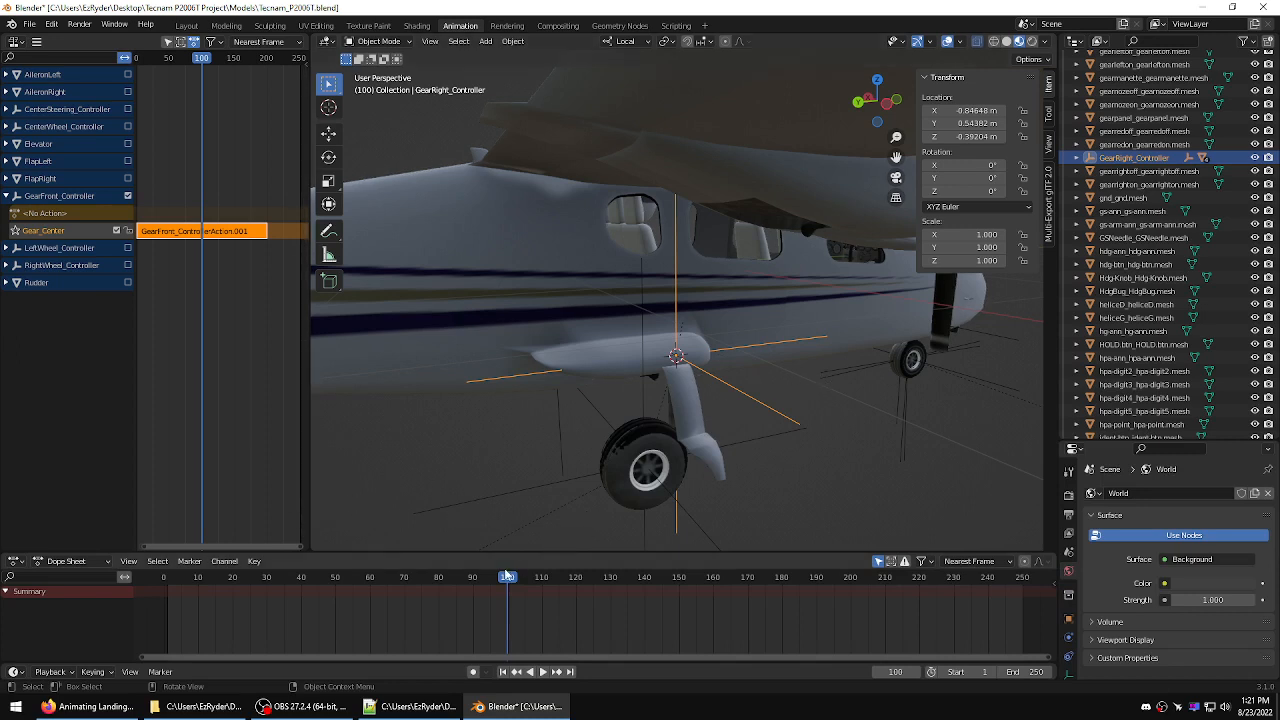
{"action": "left_click", "coordinate": [130, 671]}
{"action": "key", "text": "Escape"}
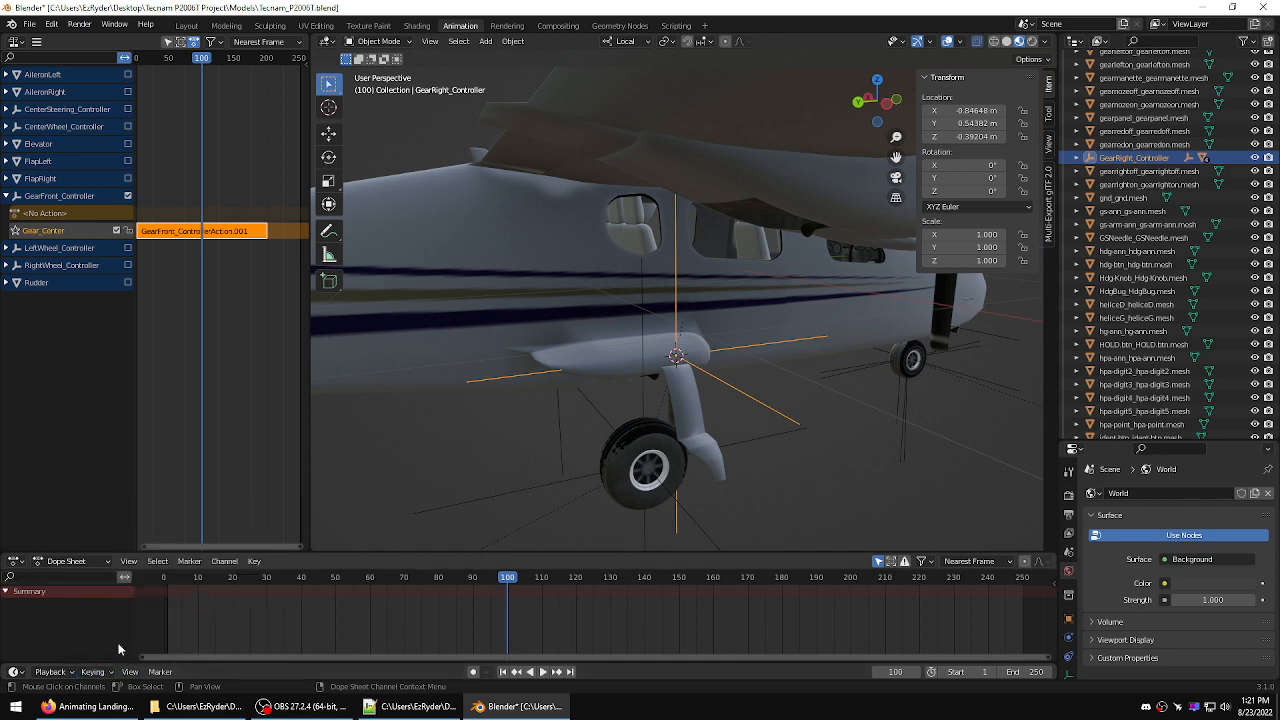
{"action": "left_click", "coordinate": [111, 672]}
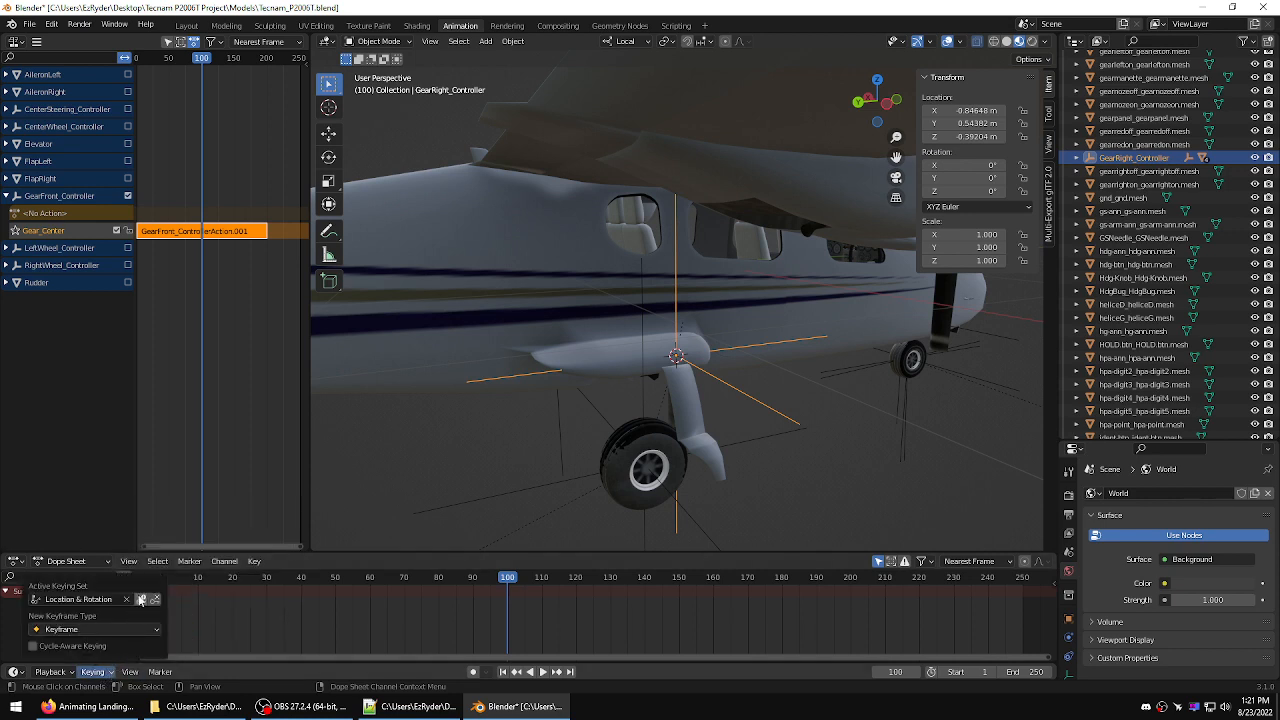
{"action": "left_click", "coordinate": [141, 600]}
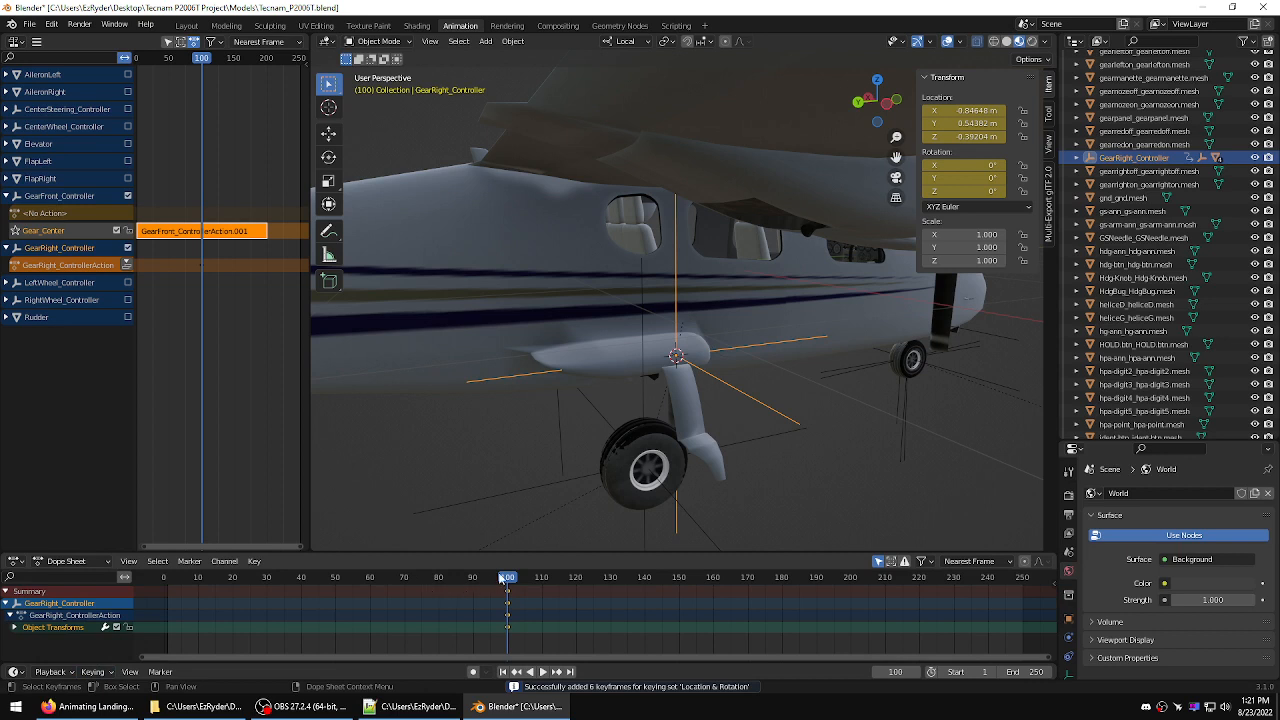
- Move the playhead to frame 0
{"action": "left_click_drag", "start_coordinate": [508, 580], "coordinate": [370, 585]}
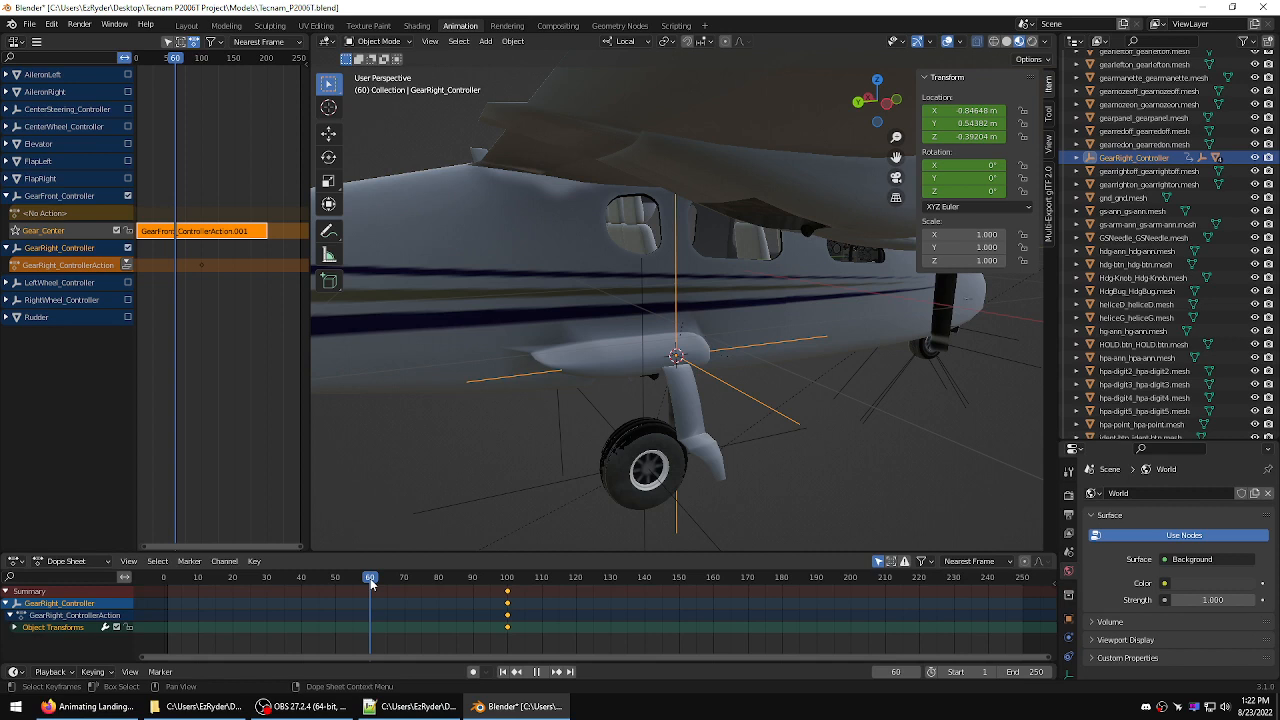
{"action": "left_click_drag", "start_coordinate": [370, 585], "coordinate": [148, 584]}
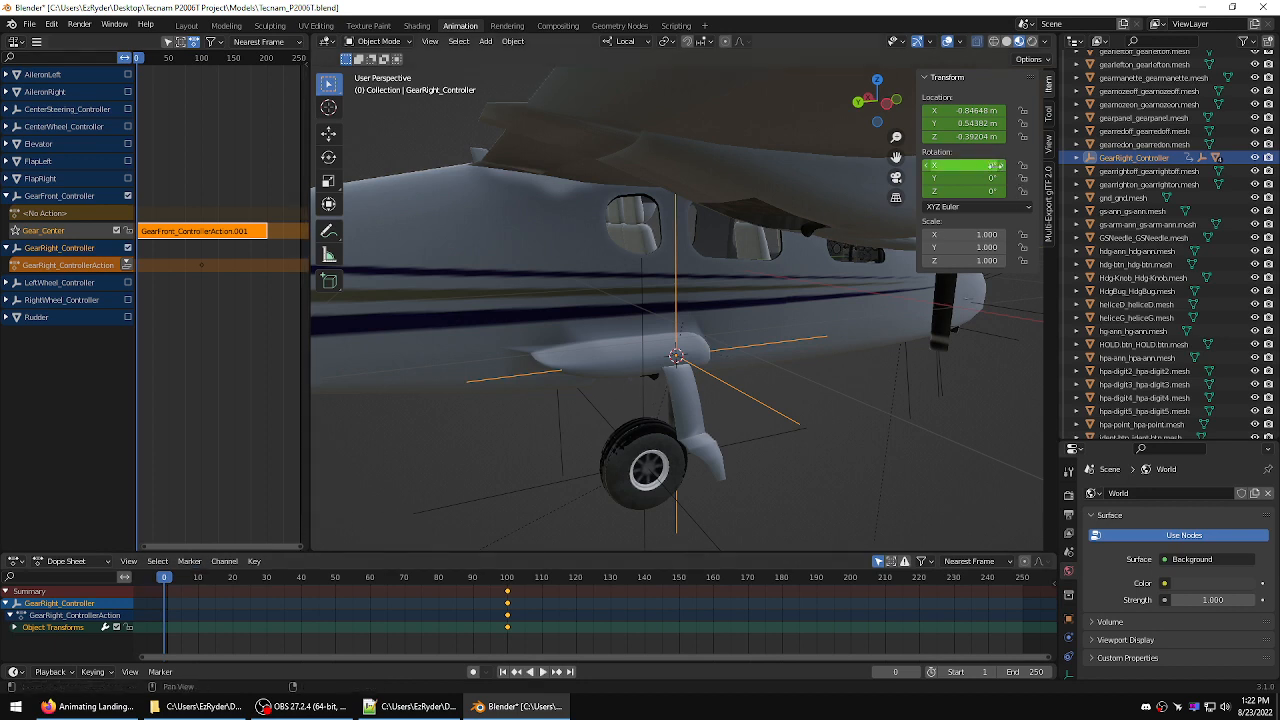
- Try an X rotation of -90° on GearRight_Controller and undo it
{"action": "left_click", "coordinate": [975, 165]}
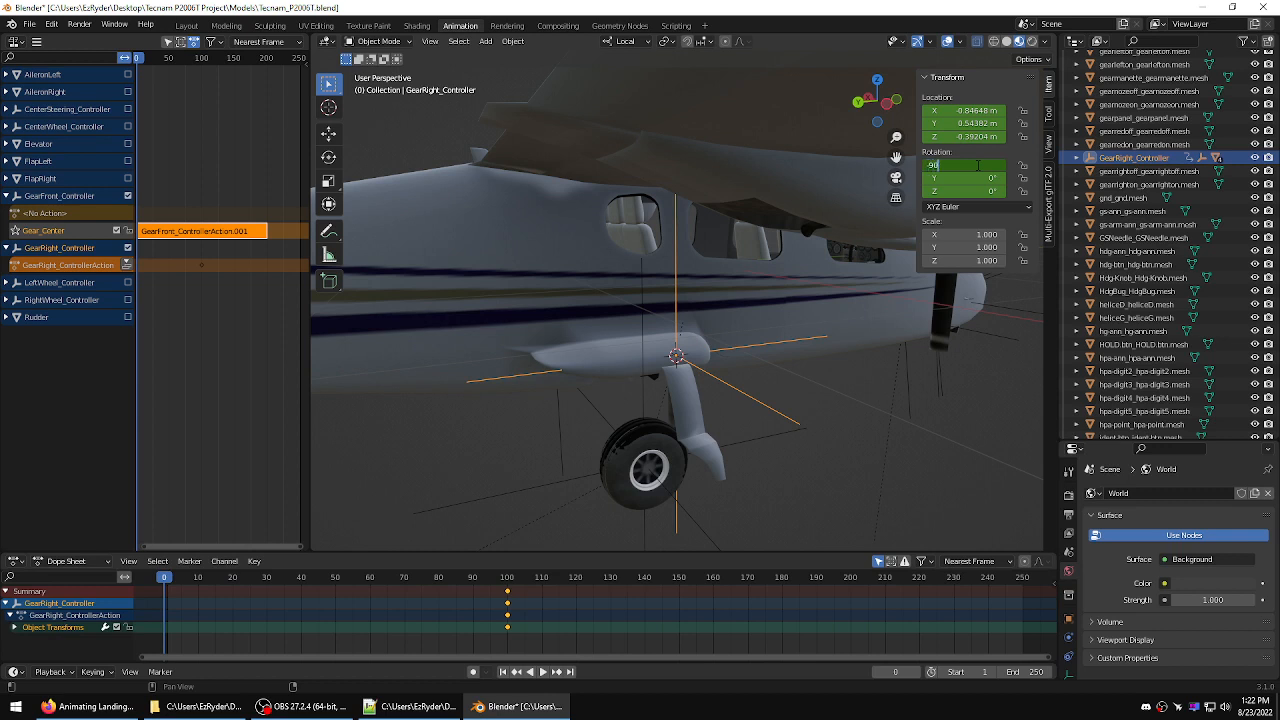
{"action": "type", "text": "90"}
{"action": "key", "text": "Return"}
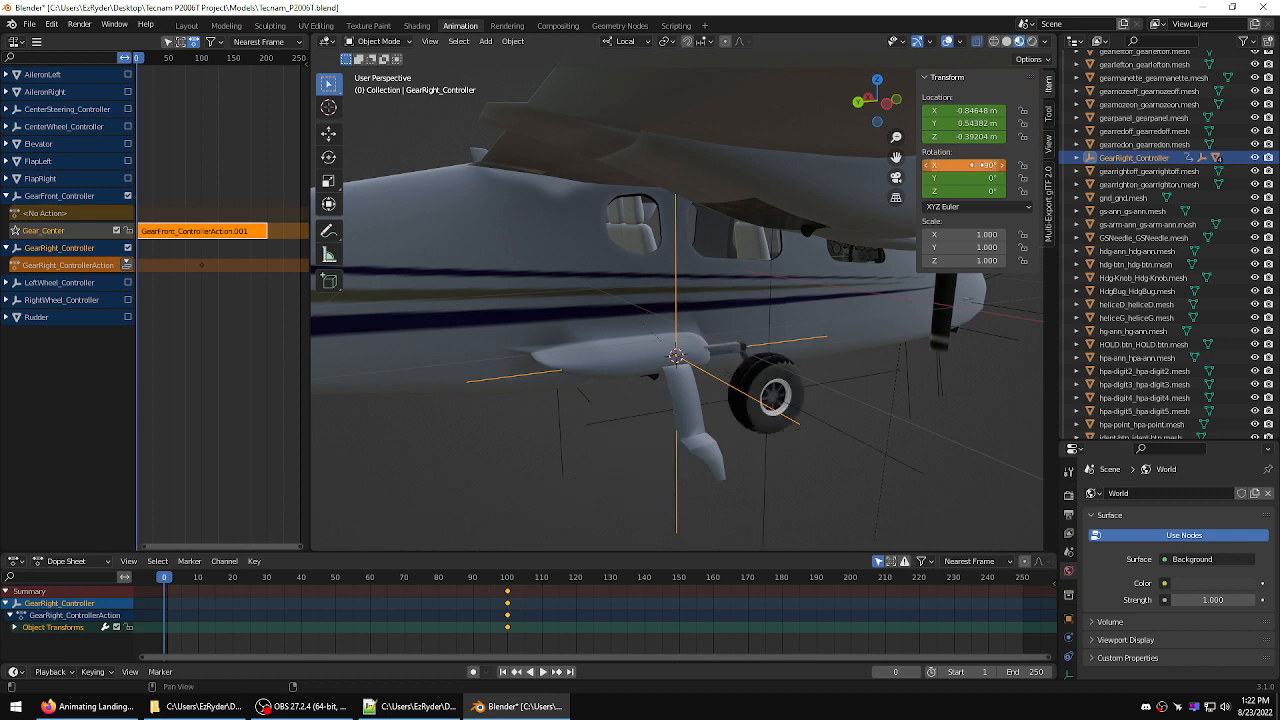
{"action": "key", "text": "ctrl+z"}
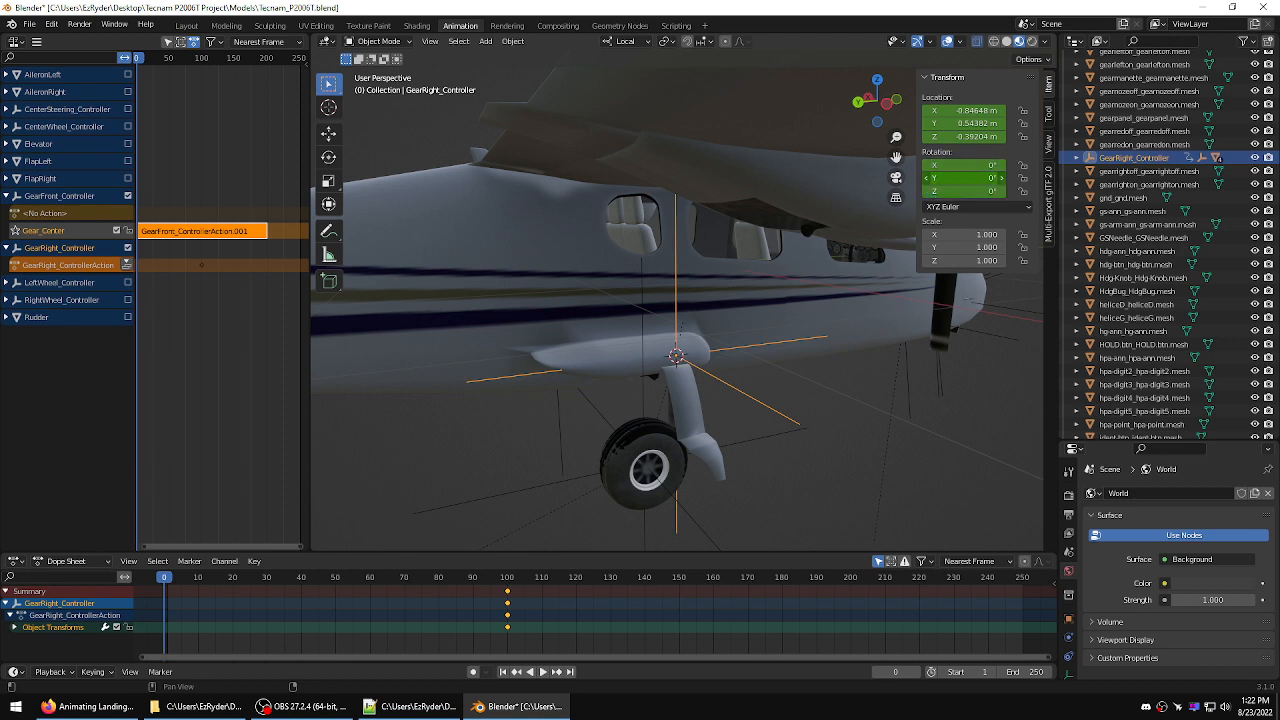
- Set GearRight_Controller's Y rotation to -90° and insert a Location & Rotation keyframe at frame 0
{"action": "left_click", "coordinate": [976, 178]}
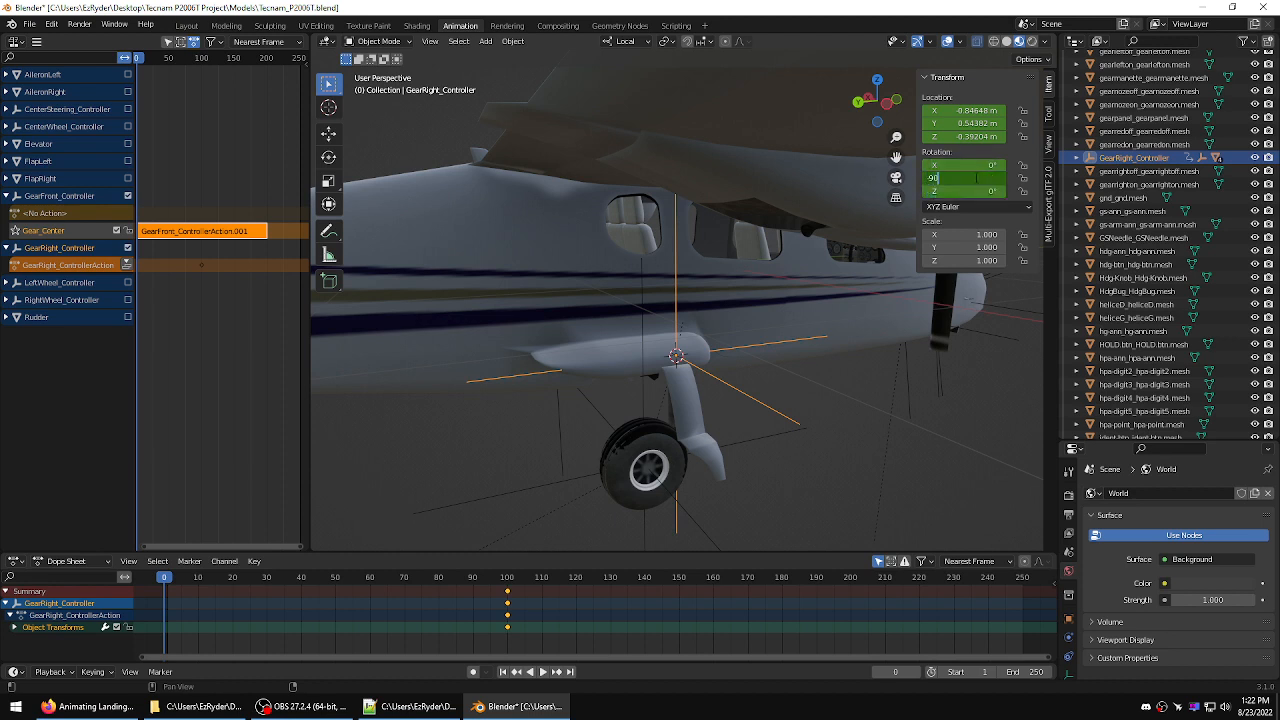
{"action": "type", "text": "-90"}
{"action": "key", "text": "Return"}
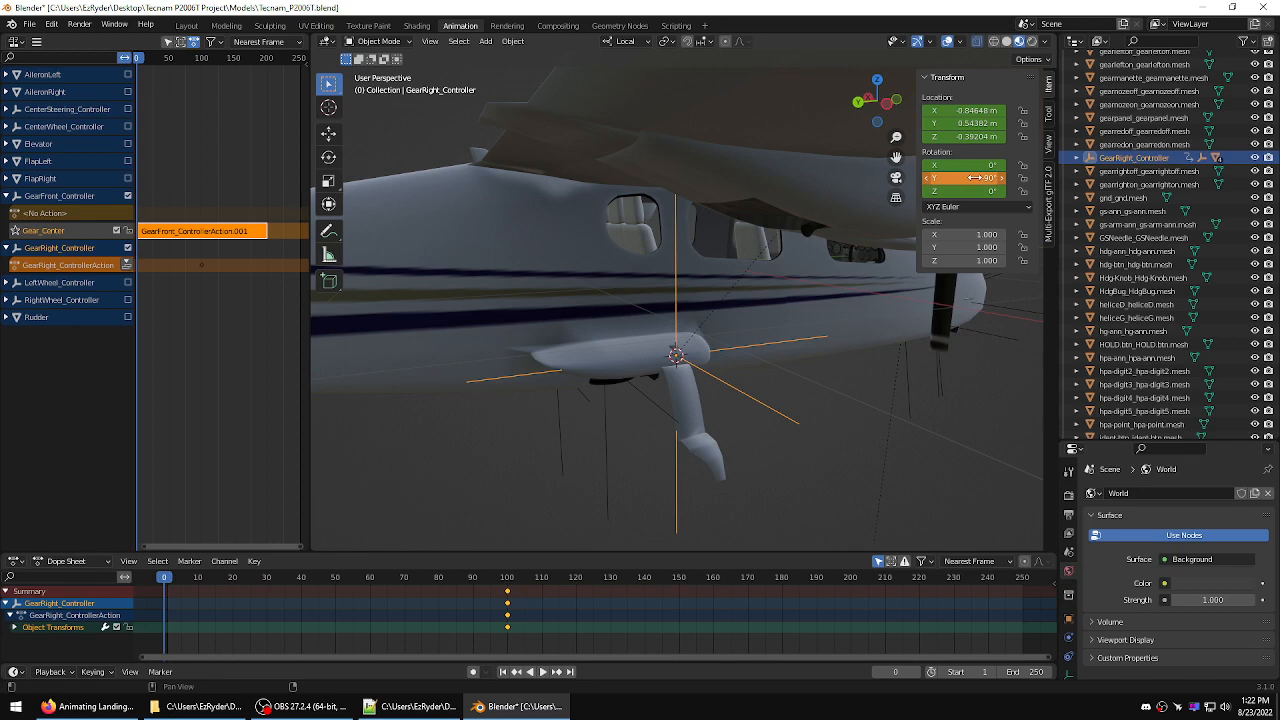
{"action": "middle_click_drag", "start_coordinate": [854, 274], "coordinate": [866, 218]}
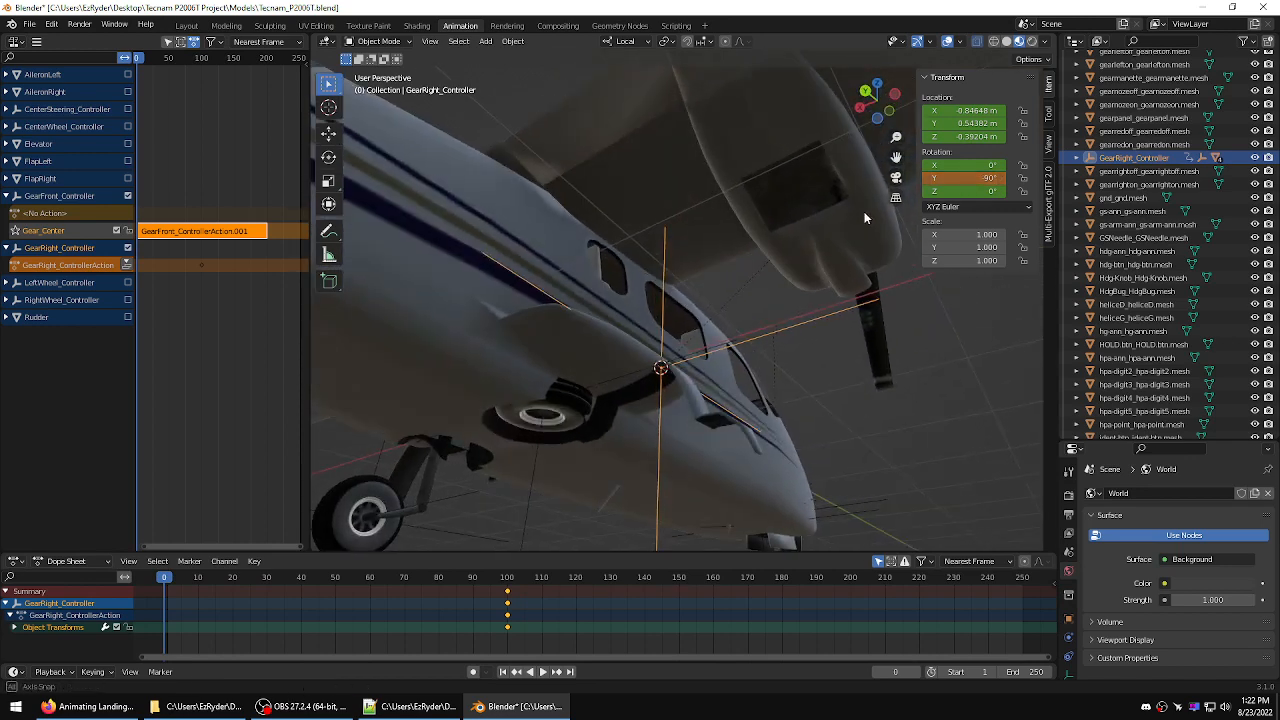
{"action": "middle_click_drag", "start_coordinate": [866, 218], "coordinate": [818, 259]}
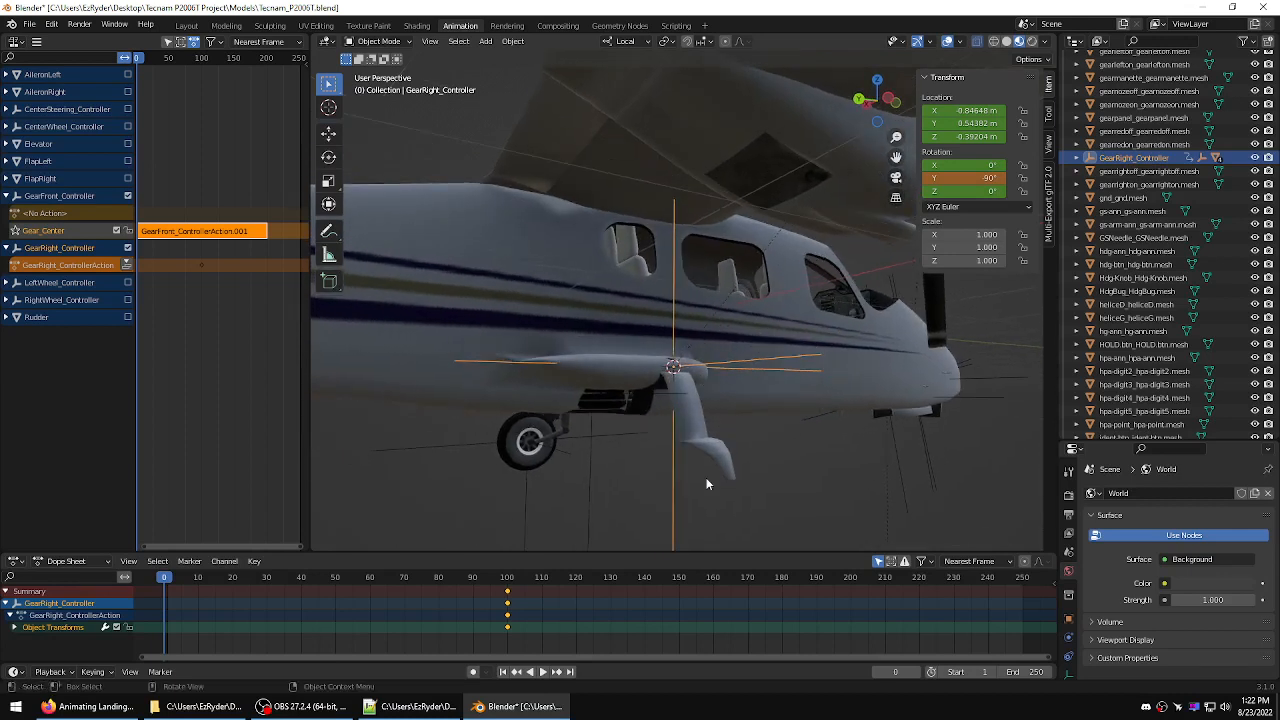
{"action": "left_click", "coordinate": [110, 673]}
{"action": "left_click", "coordinate": [141, 599]}
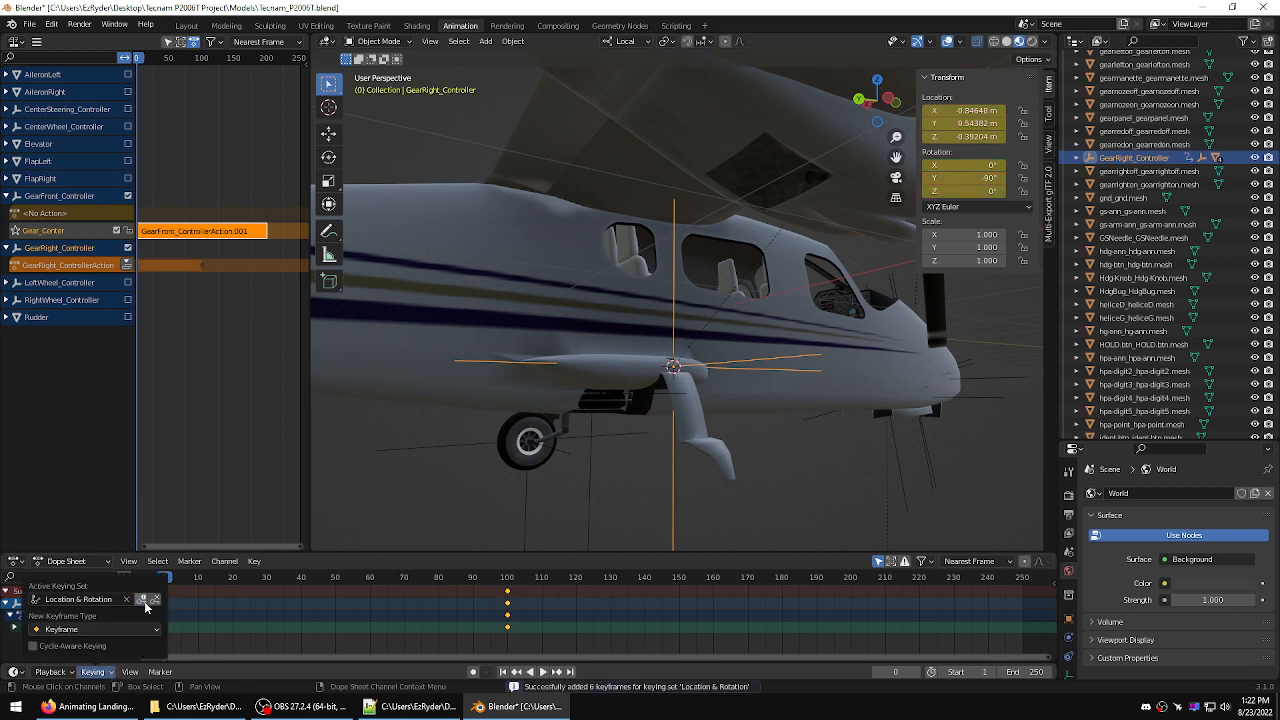
- Select the keyframes of GearRight_Controller at frames 0 and 100 and set their interpolation to Linear
{"action": "left_click_drag", "start_coordinate": [543, 636], "coordinate": [147, 560]}
{"action": "right_click", "coordinate": [504, 603]}
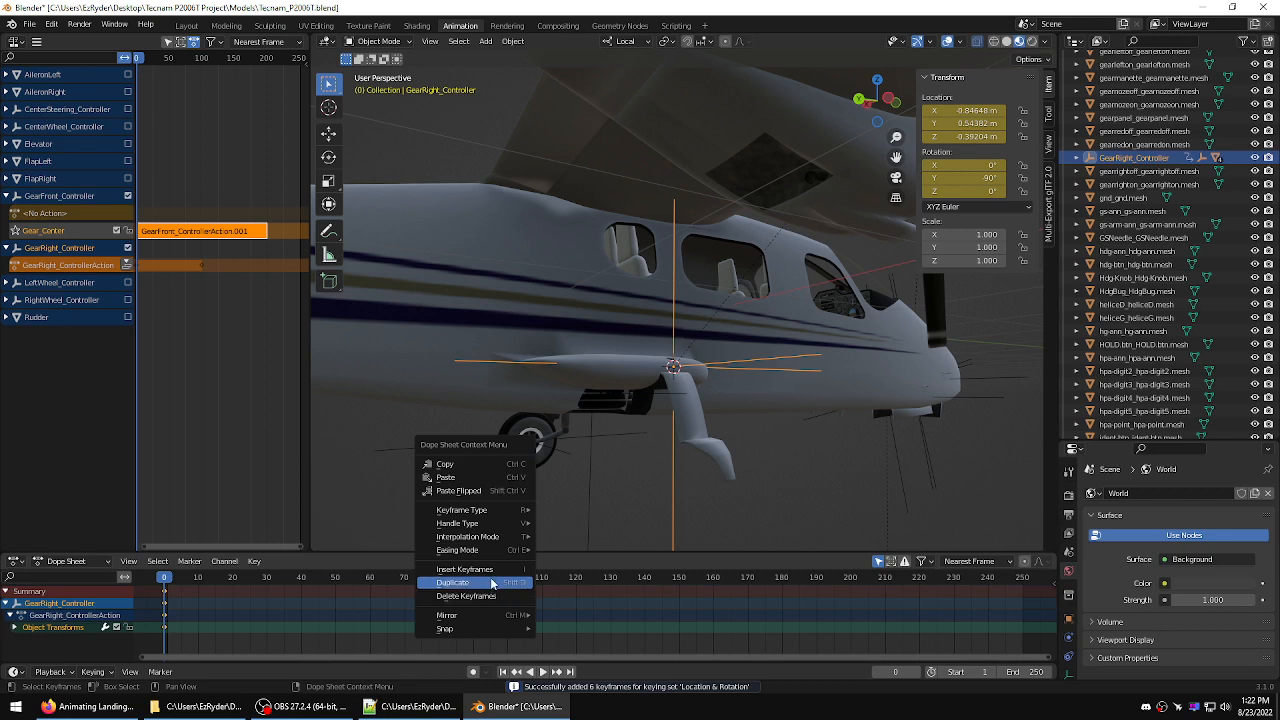
{"action": "mouse_move", "coordinate": [488, 540]}
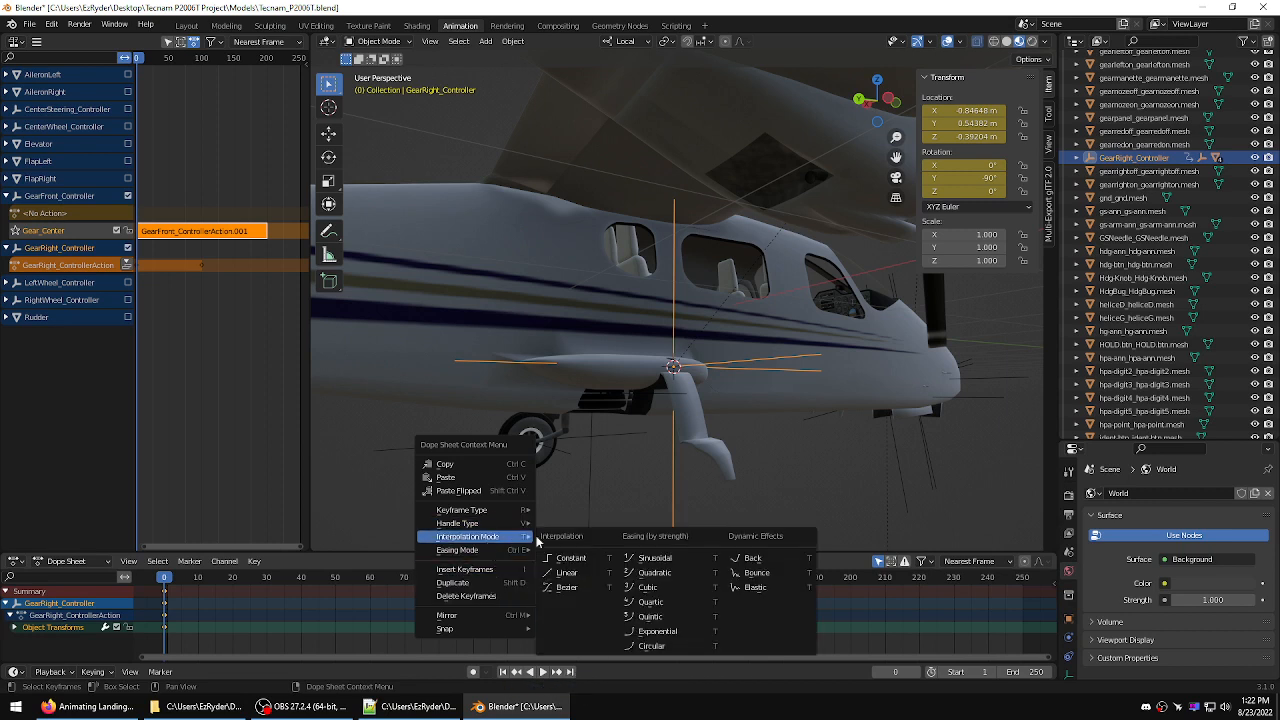
{"action": "left_click", "coordinate": [574, 577]}
- At frame 200, rotate GearRight_Controller about 2.56° around Y and insert a Location & Rotation keyframe
{"action": "left_click_drag", "start_coordinate": [166, 577], "coordinate": [850, 578]}
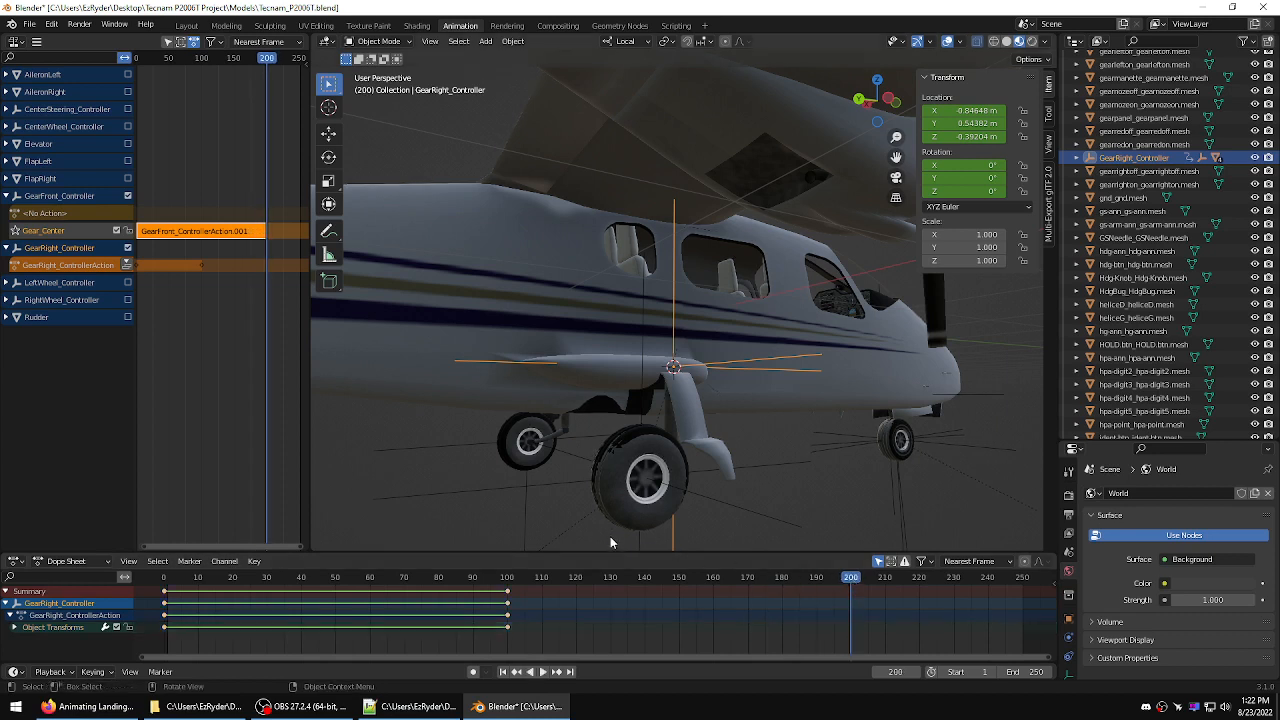
{"action": "middle_click_drag", "start_coordinate": [573, 523], "coordinate": [670, 508]}
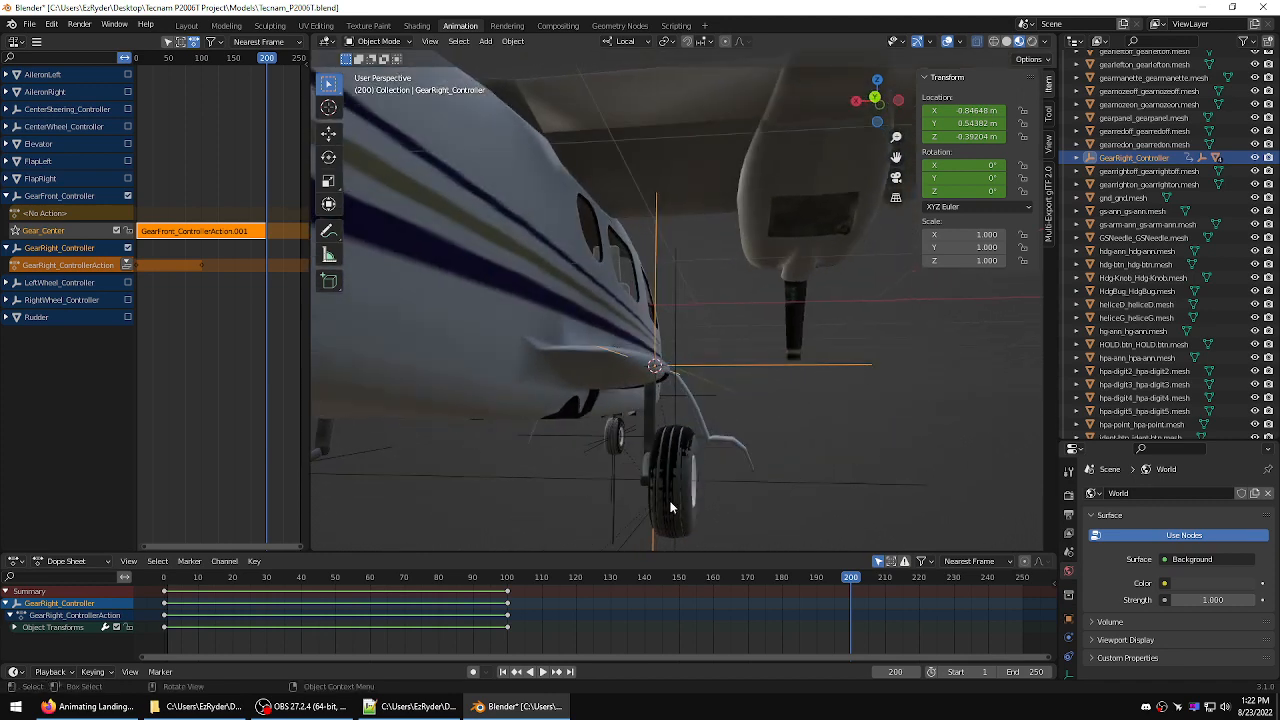
{"action": "middle_click_drag", "start_coordinate": [712, 421], "coordinate": [700, 436]}
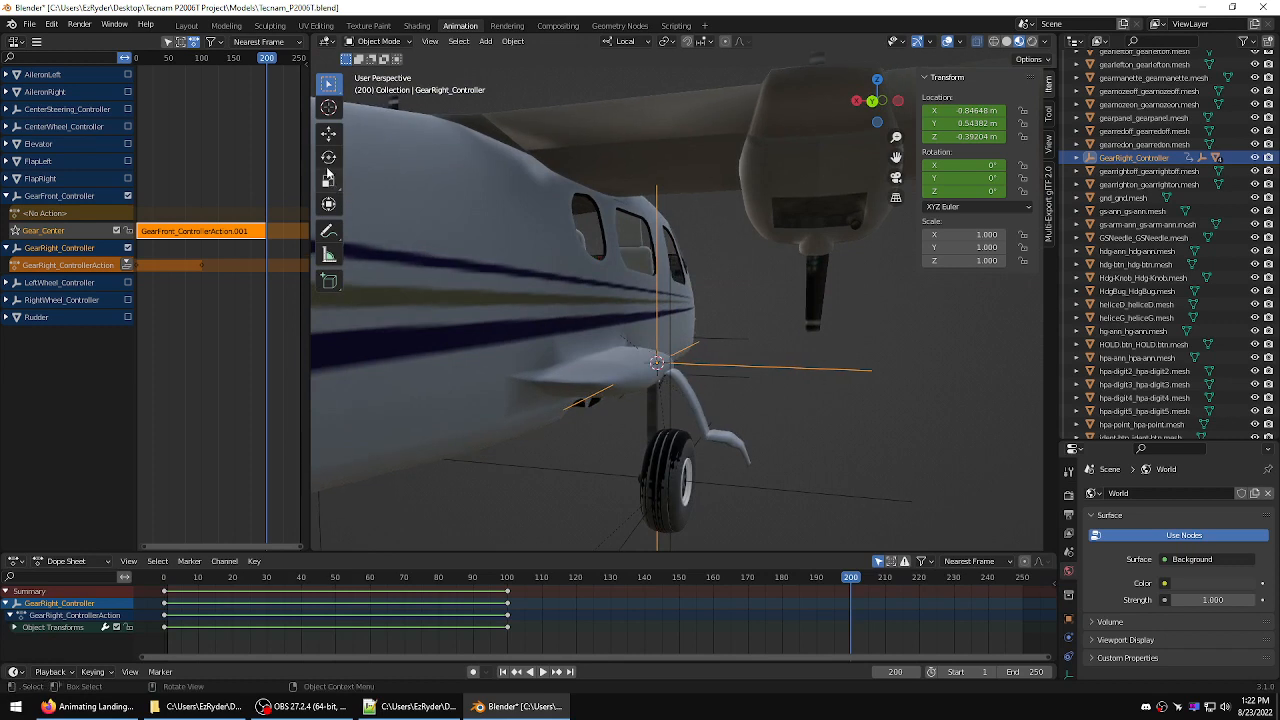
{"action": "left_click", "coordinate": [329, 158]}
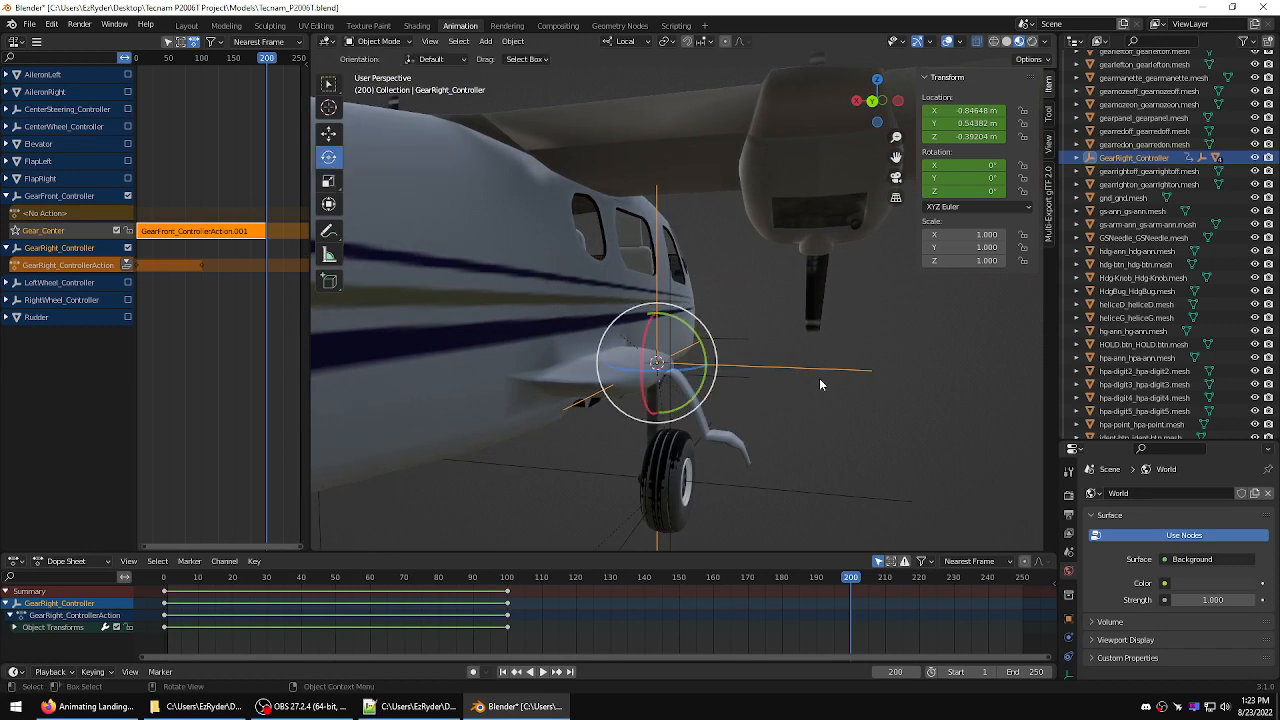
{"action": "middle_click_drag", "start_coordinate": [819, 378], "coordinate": [837, 376]}
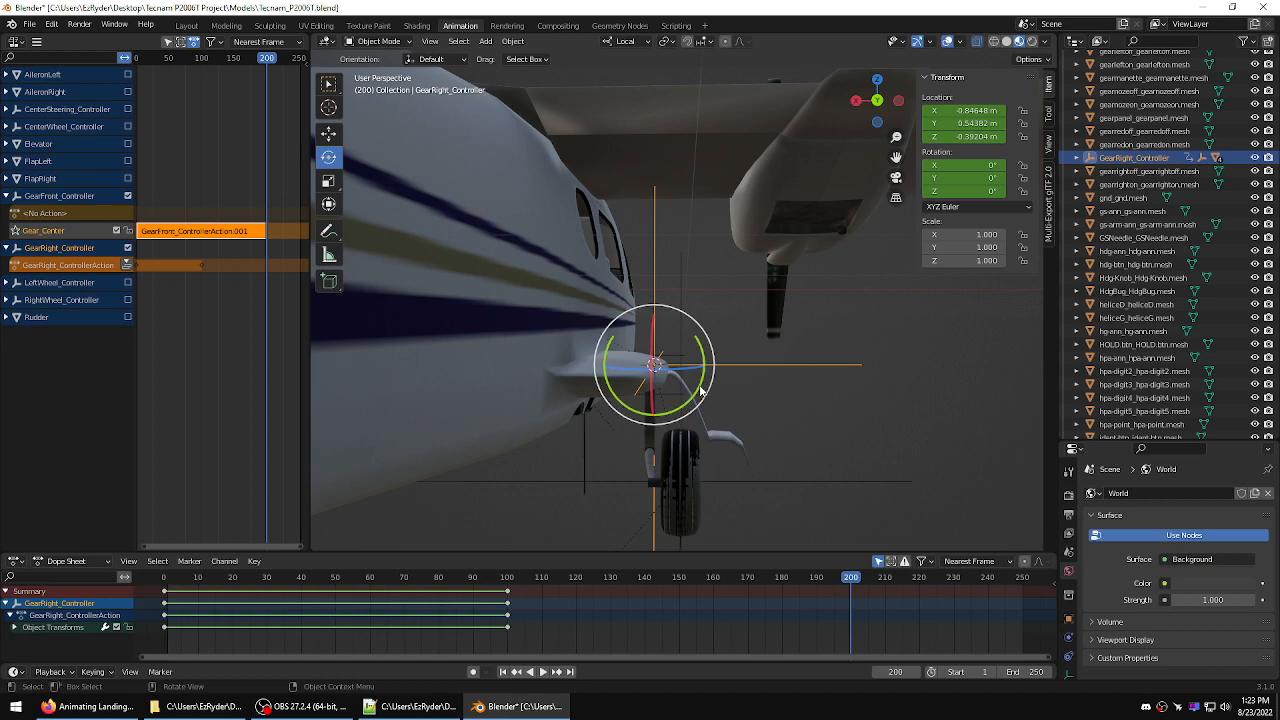
{"action": "mouse_move", "coordinate": [703, 392]}
{"action": "left_mouse_down"}
{"action": "mouse_move", "coordinate": [707, 378]}
{"action": "mouse_move", "coordinate": [707, 390]}
{"action": "left_mouse_up"}
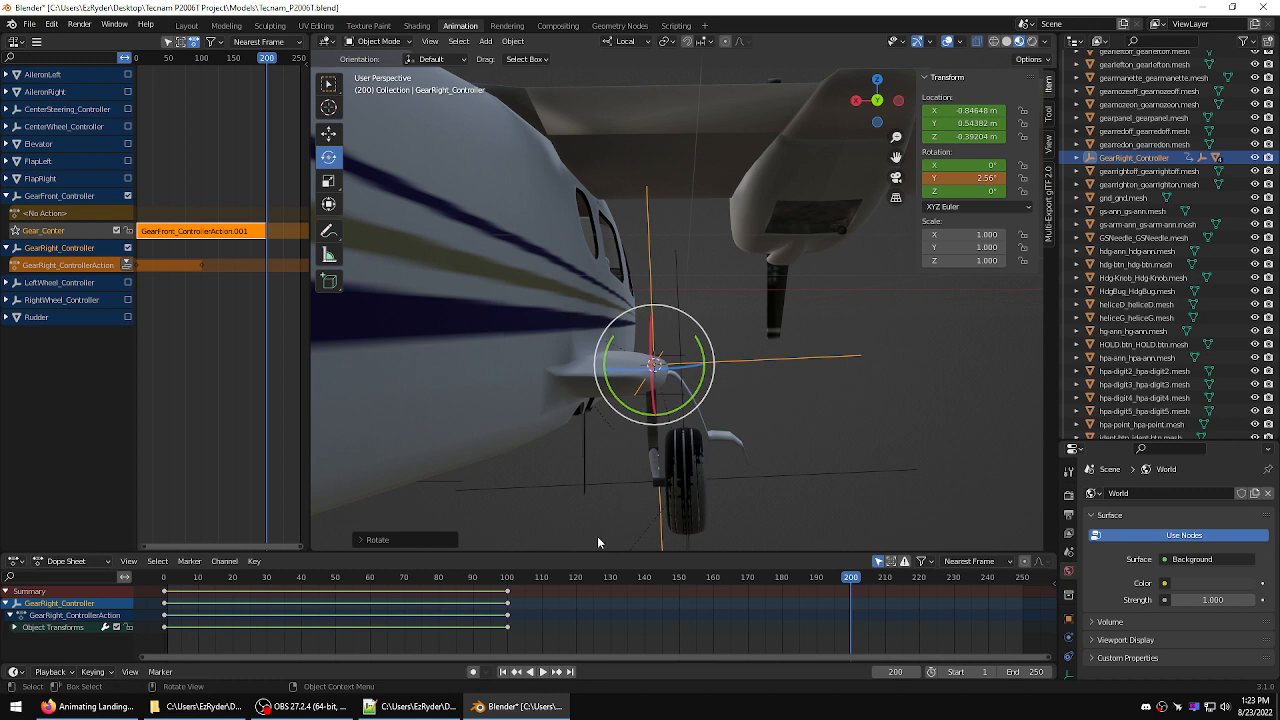
{"action": "left_click", "coordinate": [93, 672]}
{"action": "left_click", "coordinate": [141, 604]}
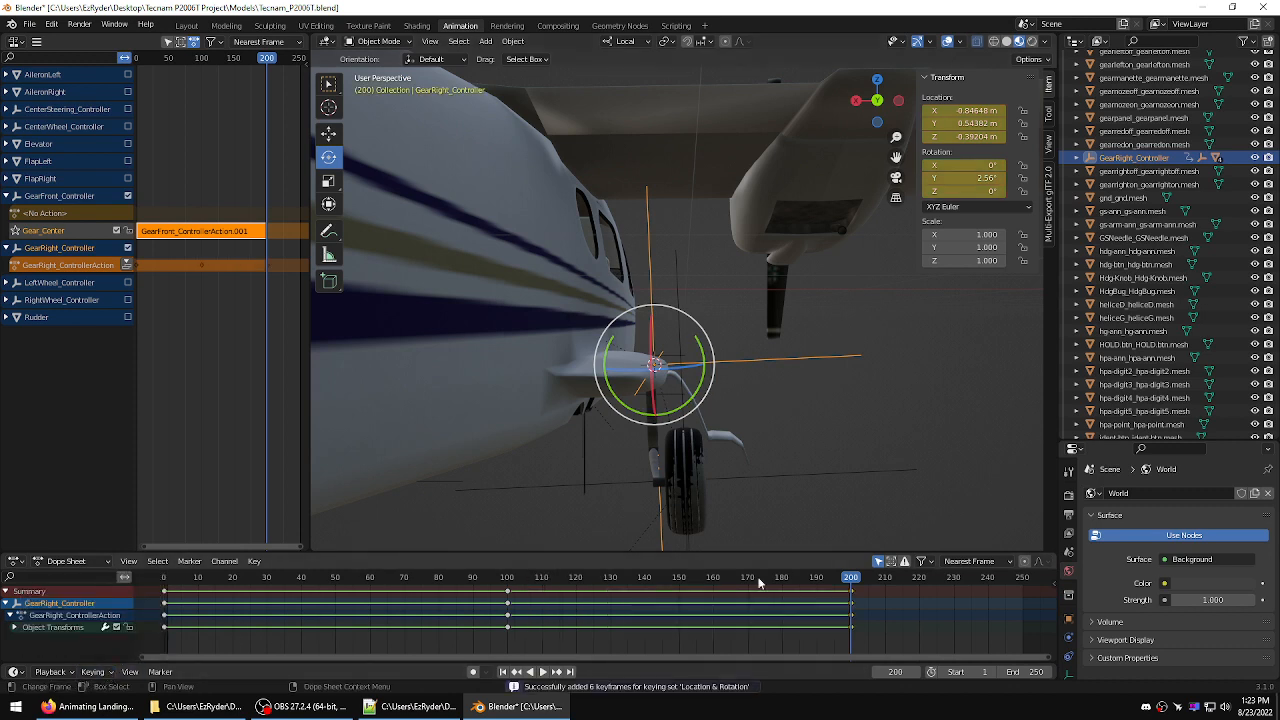
- Return to frame 100 and select the main gear strut axeGH_axeGH.mesh on the opposite side of the fuselage
{"action": "left_click_drag", "start_coordinate": [851, 575], "coordinate": [509, 576]}
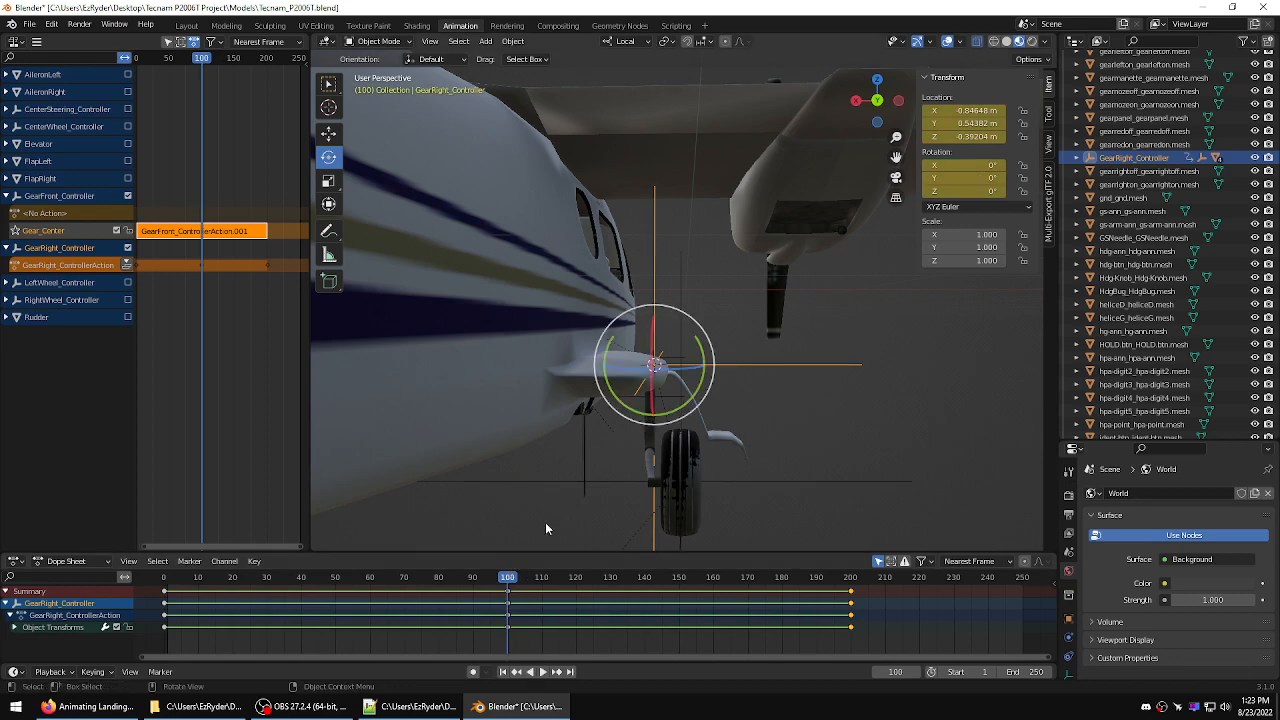
{"action": "middle_click_drag", "start_coordinate": [527, 479], "coordinate": [758, 499]}
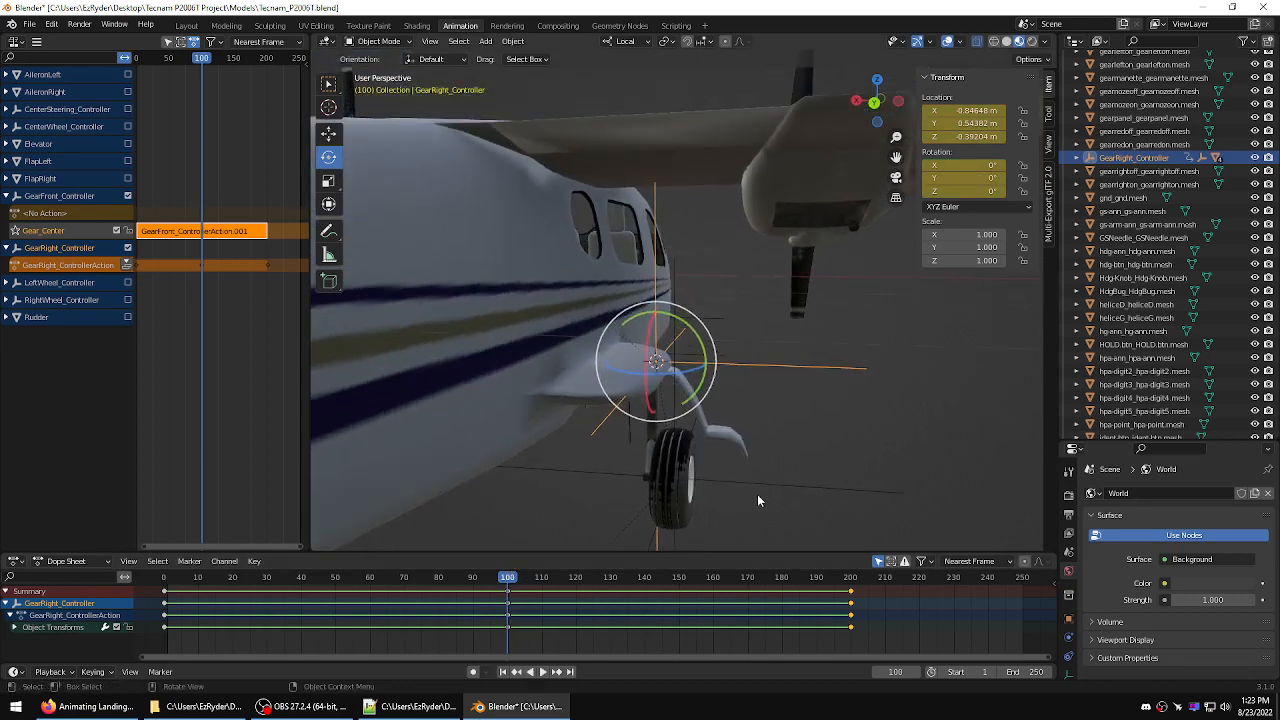
{"action": "left_click", "coordinate": [869, 444]}
{"action": "scroll", "coordinate": [858, 443], "scroll_direction": "down", "scroll_amount": 5}
{"action": "middle_click_drag", "start_coordinate": [856, 445], "coordinate": [773, 444]}
{"action": "scroll", "coordinate": [655, 438], "scroll_direction": "up", "scroll_amount": 6}
{"action": "left_click", "coordinate": [701, 507]}
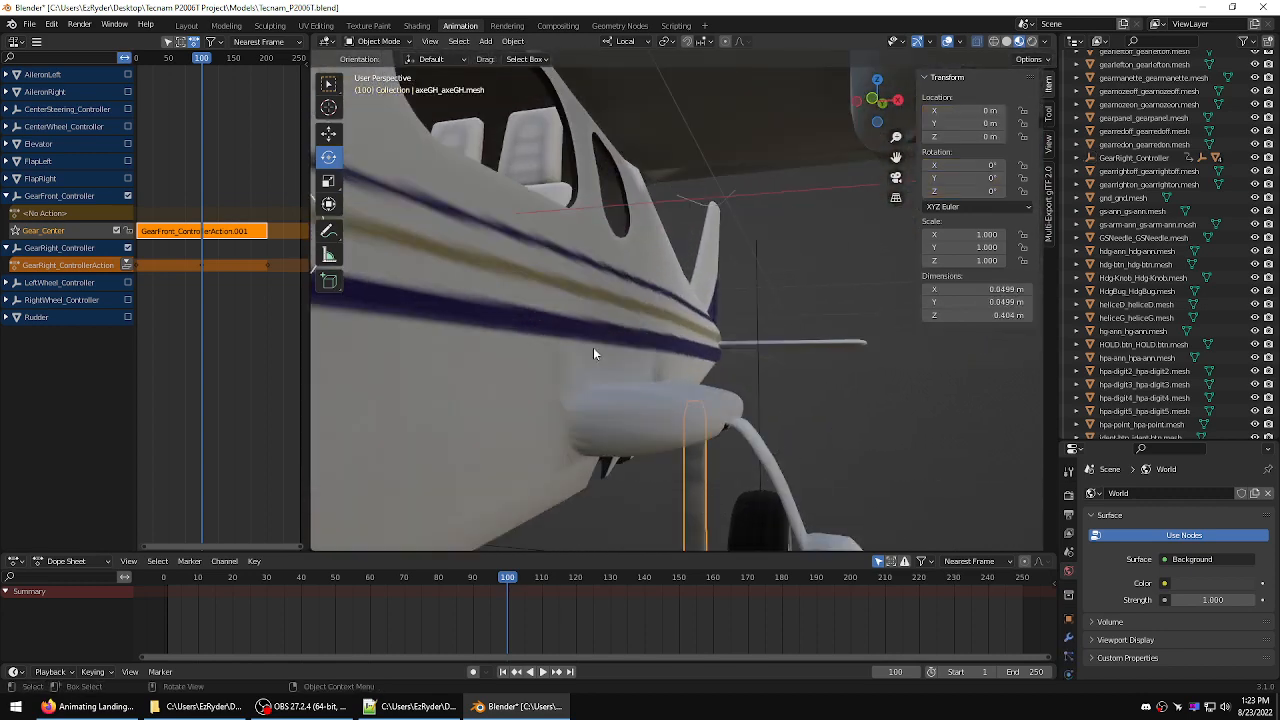
- Isolate the axeGH strut, place the 3D cursor at its top end, and return to the full aircraft
{"action": "key", "text": "KP_Divide"}
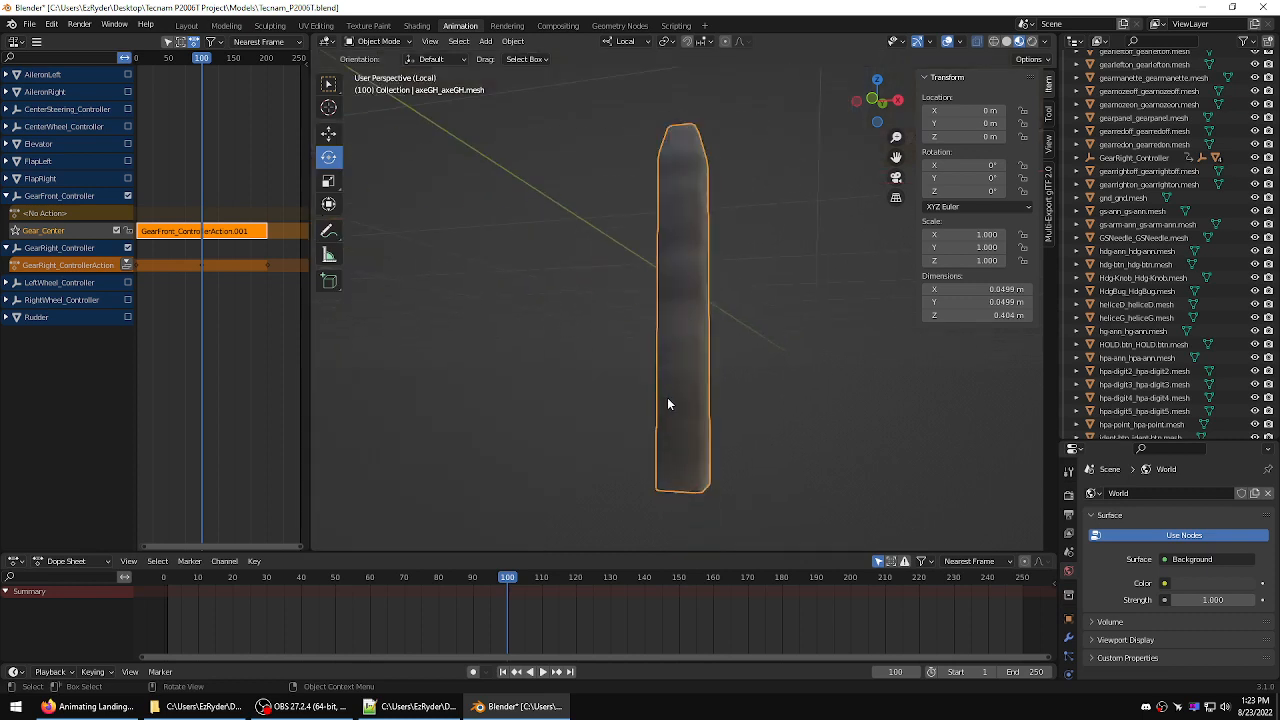
{"action": "middle_click_drag", "start_coordinate": [703, 226], "coordinate": [753, 255]}
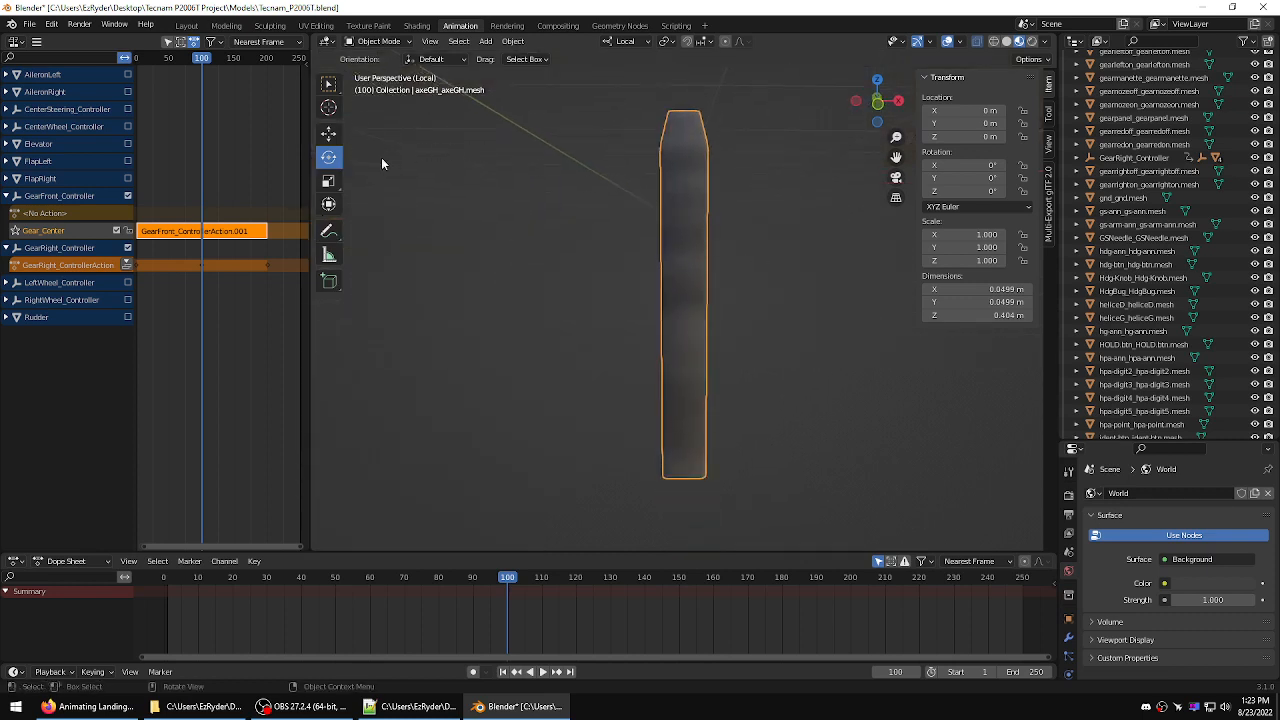
{"action": "left_click", "coordinate": [327, 108]}
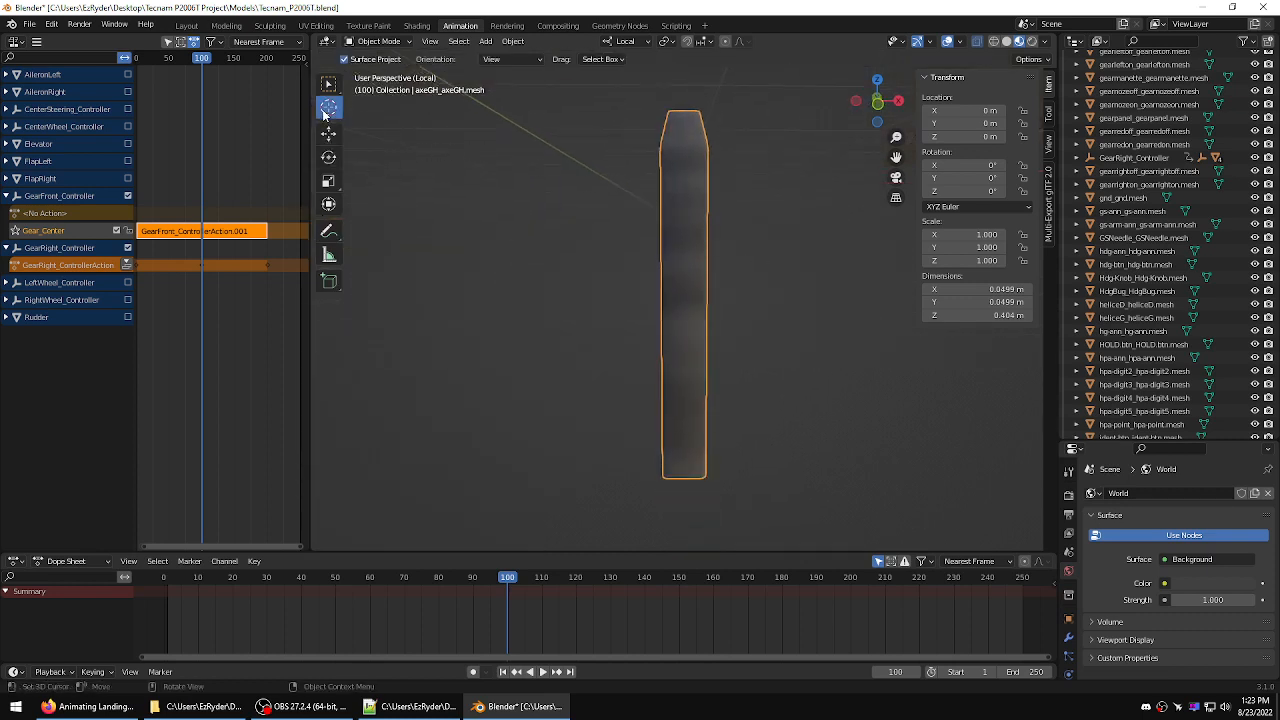
{"action": "left_click", "coordinate": [685, 123]}
{"action": "left_click", "coordinate": [328, 84]}
{"action": "key", "text": "KP_Divide"}
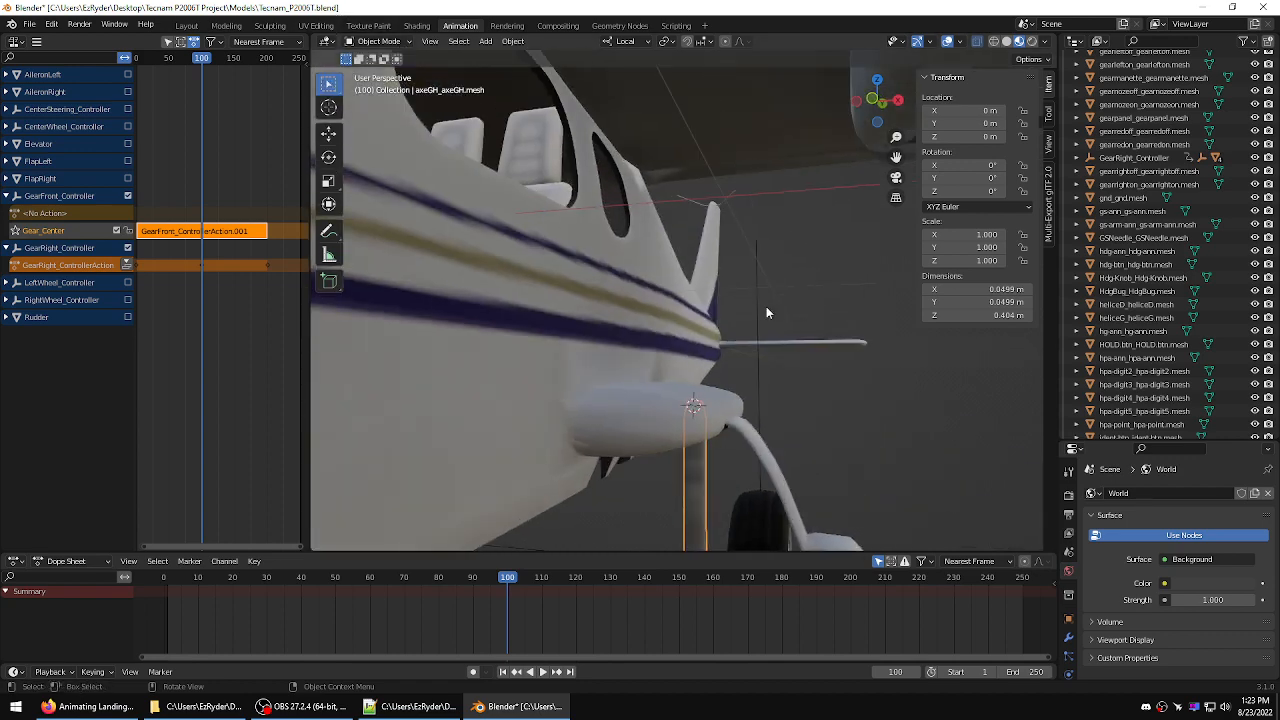
- From the aircraft's side, isolate the axeGH strut again, recentre the 3D cursor on its top end, and leave the isolated view
{"action": "middle_click_drag", "start_coordinate": [766, 306], "coordinate": [669, 349]}
{"action": "middle_click_drag", "start_coordinate": [609, 384], "coordinate": [650, 341]}
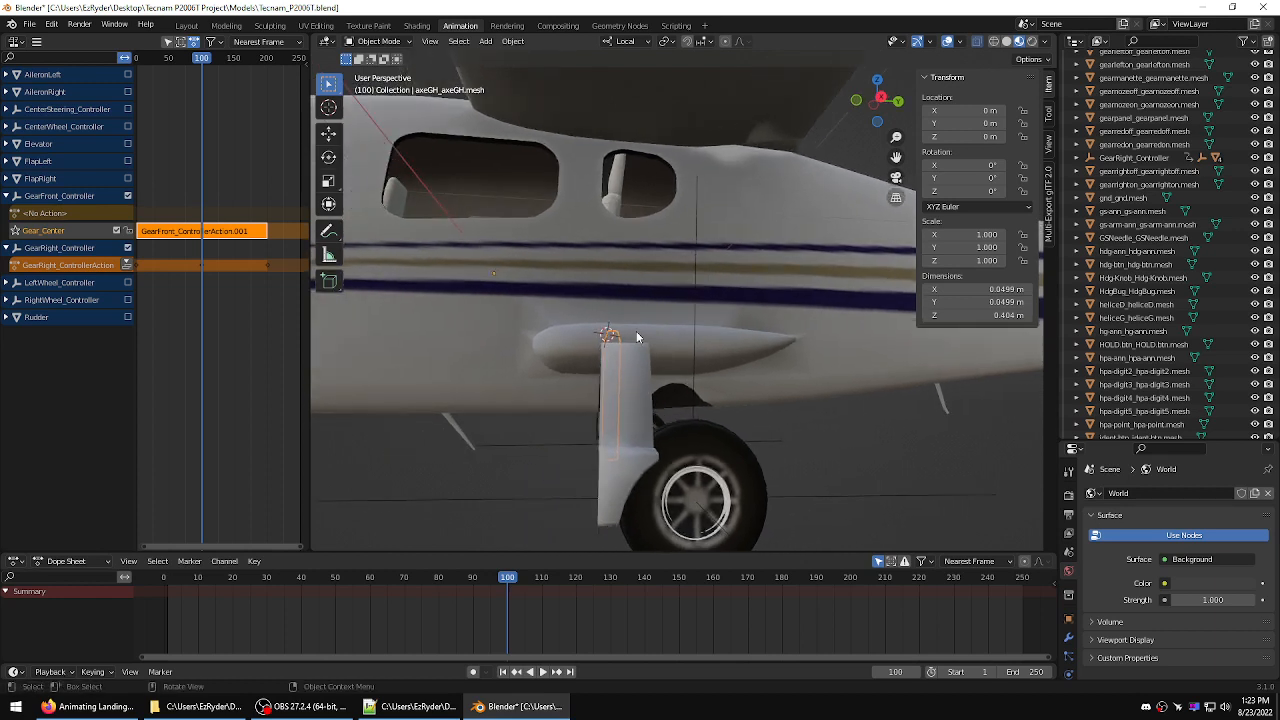
{"action": "key", "text": "KP_Divide"}
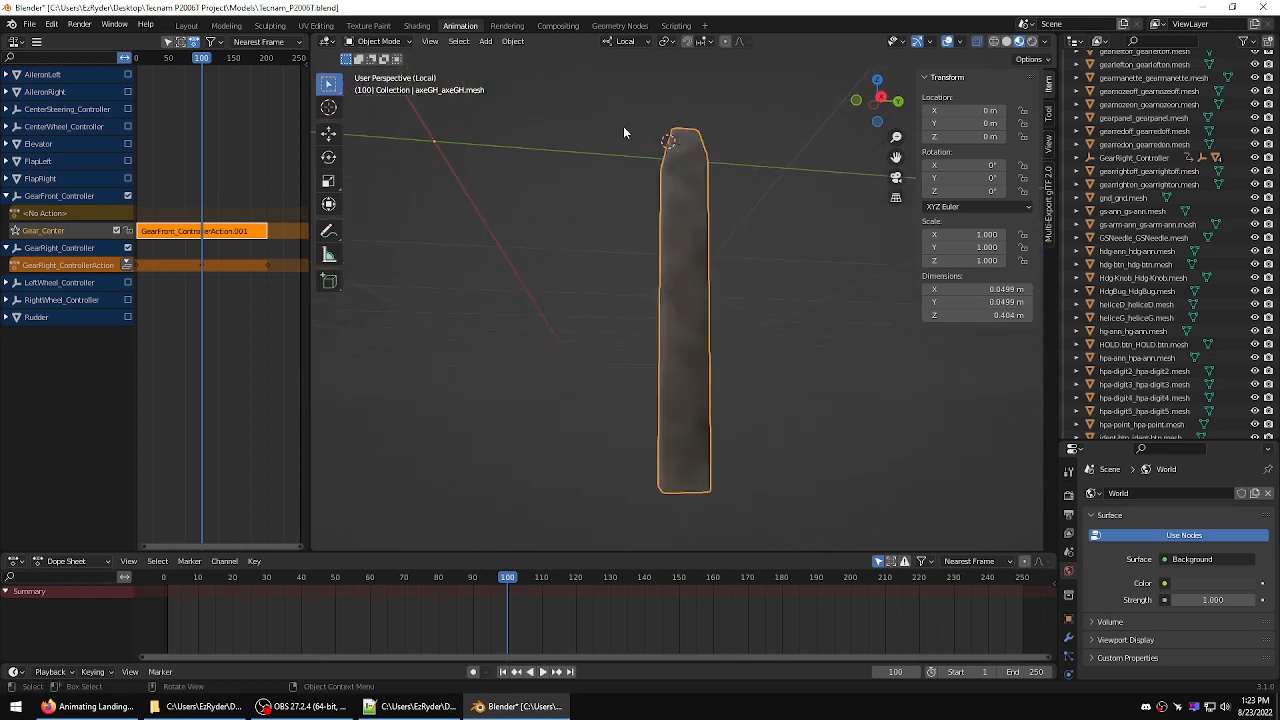
{"action": "left_click", "coordinate": [329, 107]}
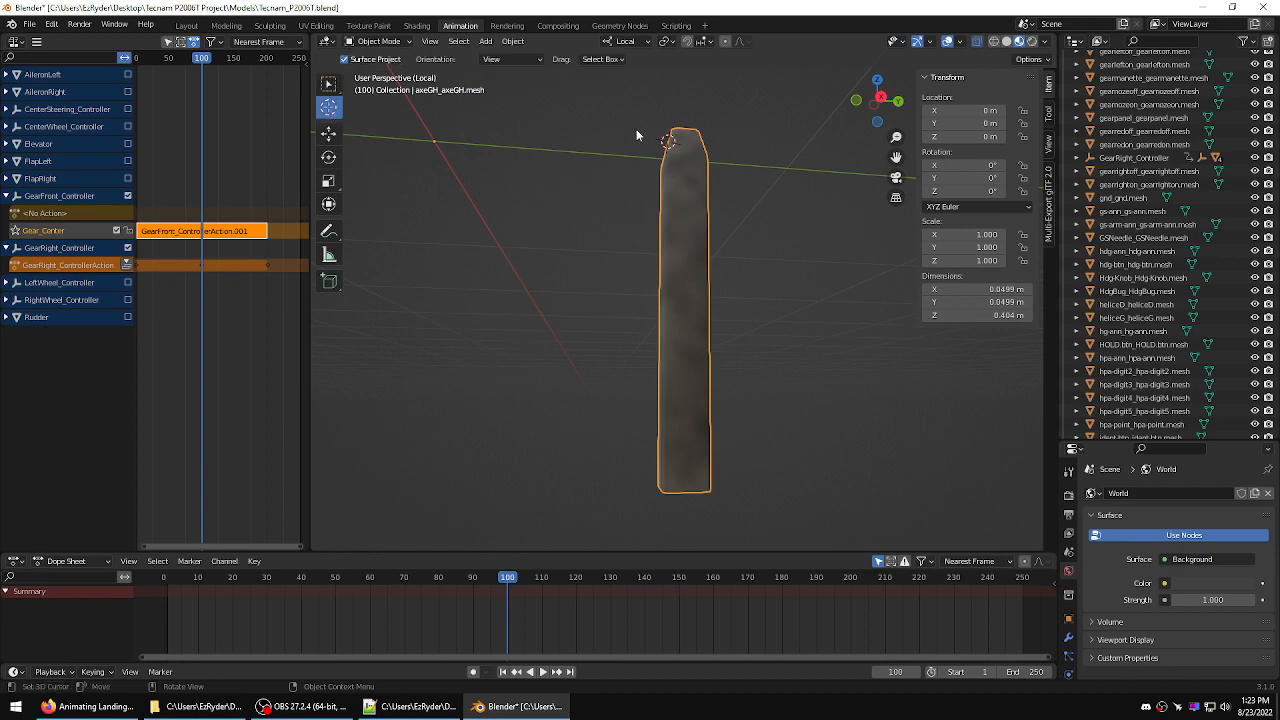
{"action": "left_click", "coordinate": [686, 144]}
{"action": "left_click", "coordinate": [331, 87]}
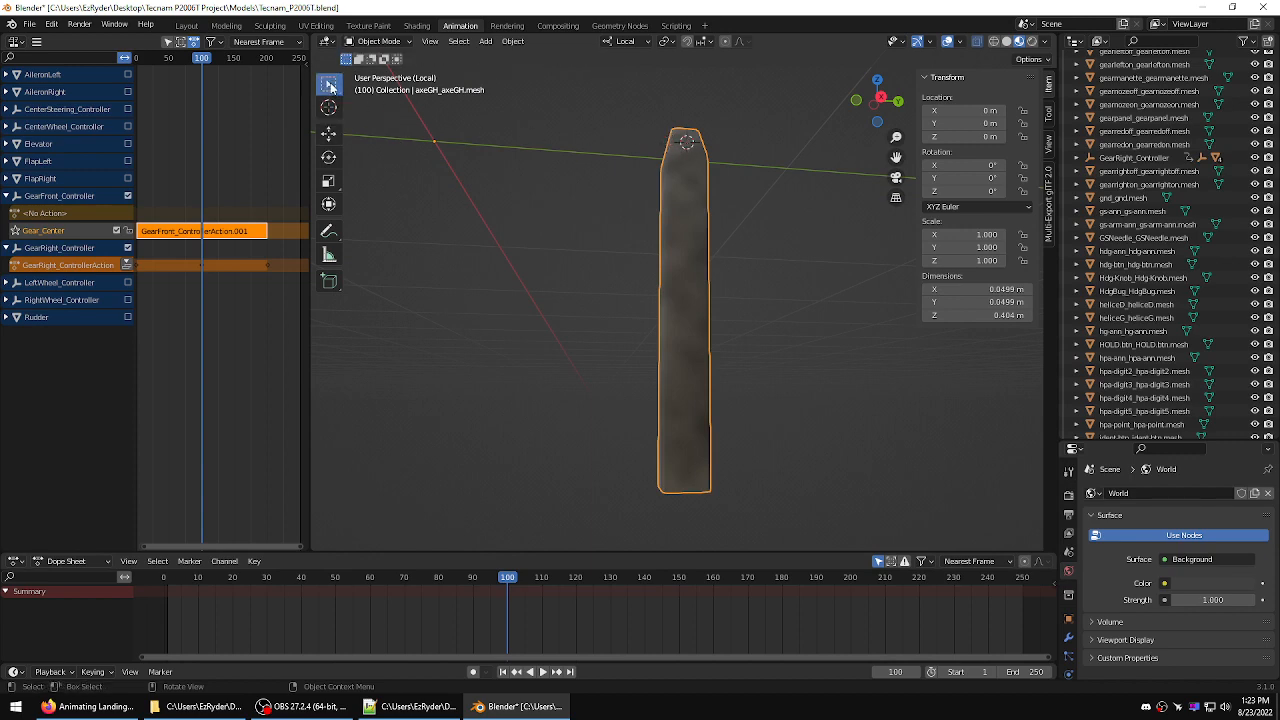
{"action": "key", "text": "KP_Divide"}
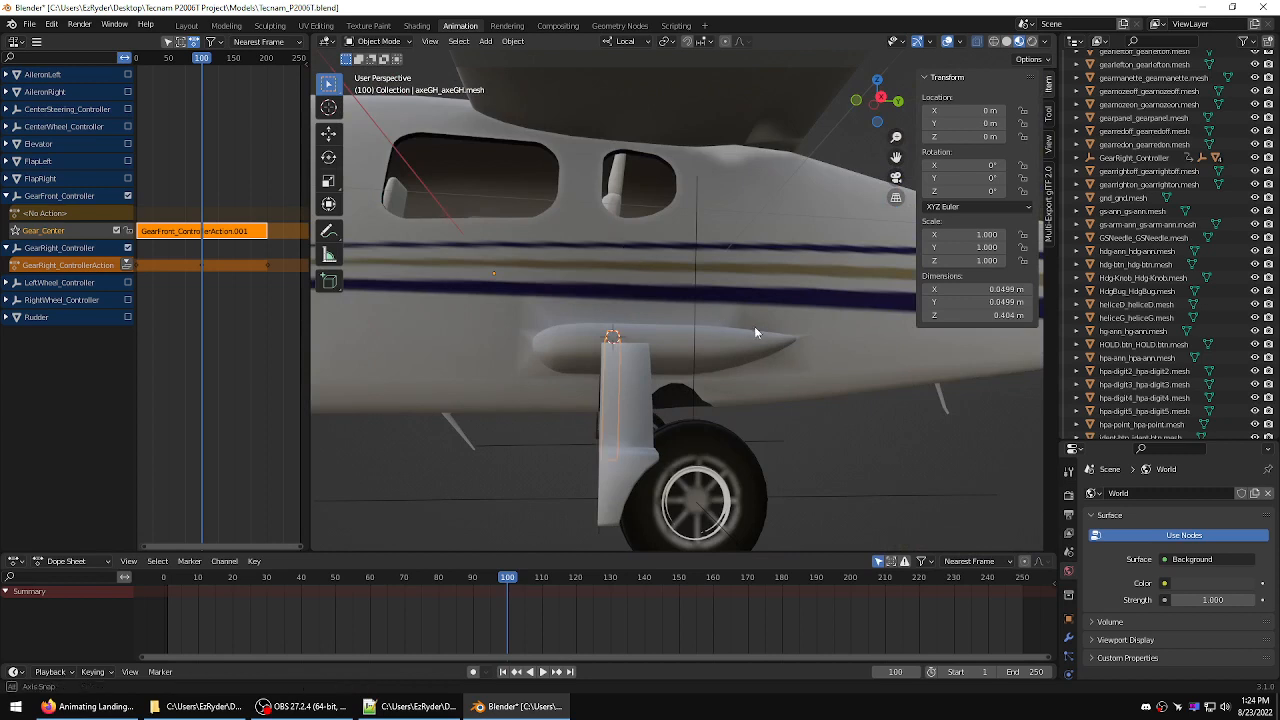
- Add a Plain Axes empty at the 3D cursor on the axeGH strut's top end
{"action": "middle_click_drag", "start_coordinate": [754, 326], "coordinate": [714, 267]}
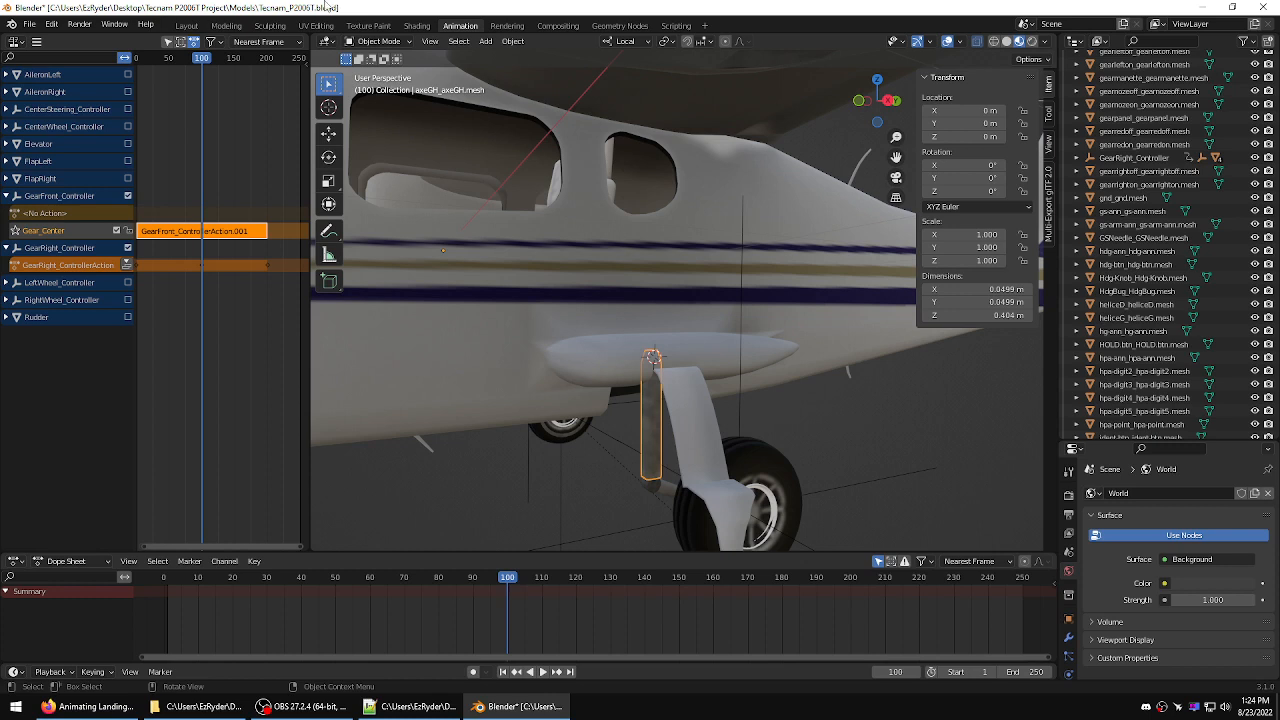
{"action": "left_click", "coordinate": [486, 41]}
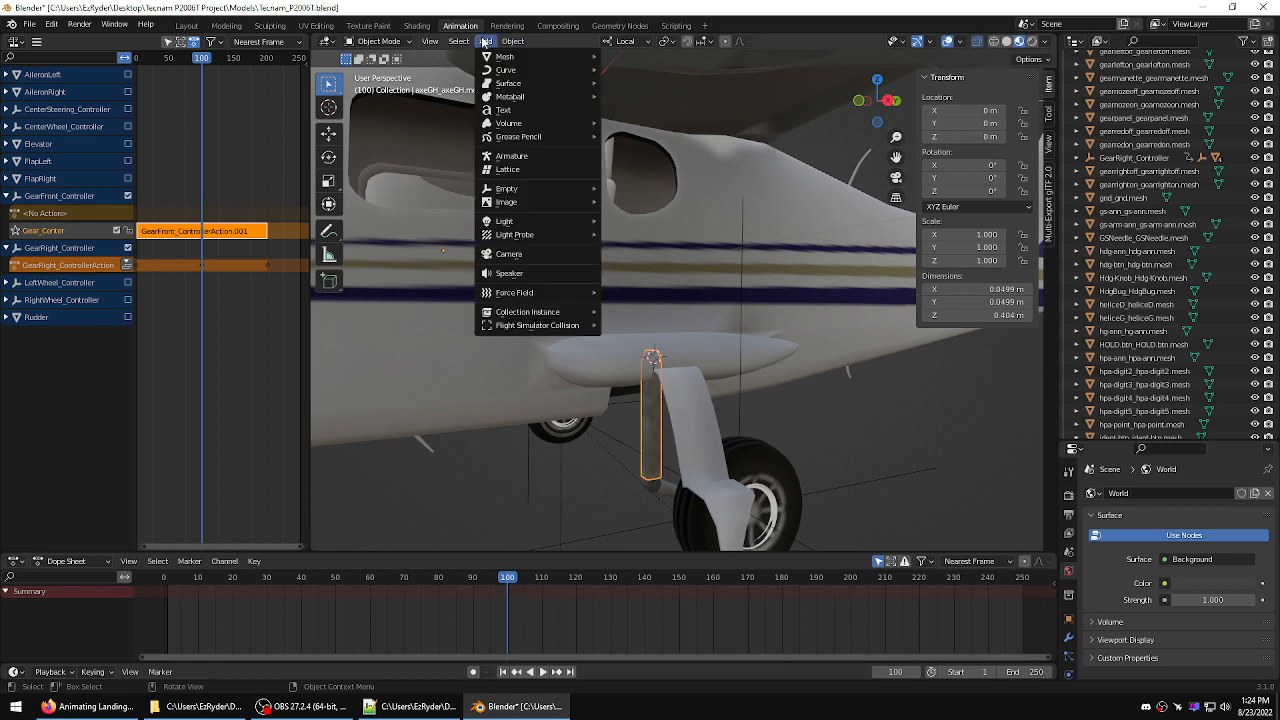
{"action": "mouse_move", "coordinate": [510, 189]}
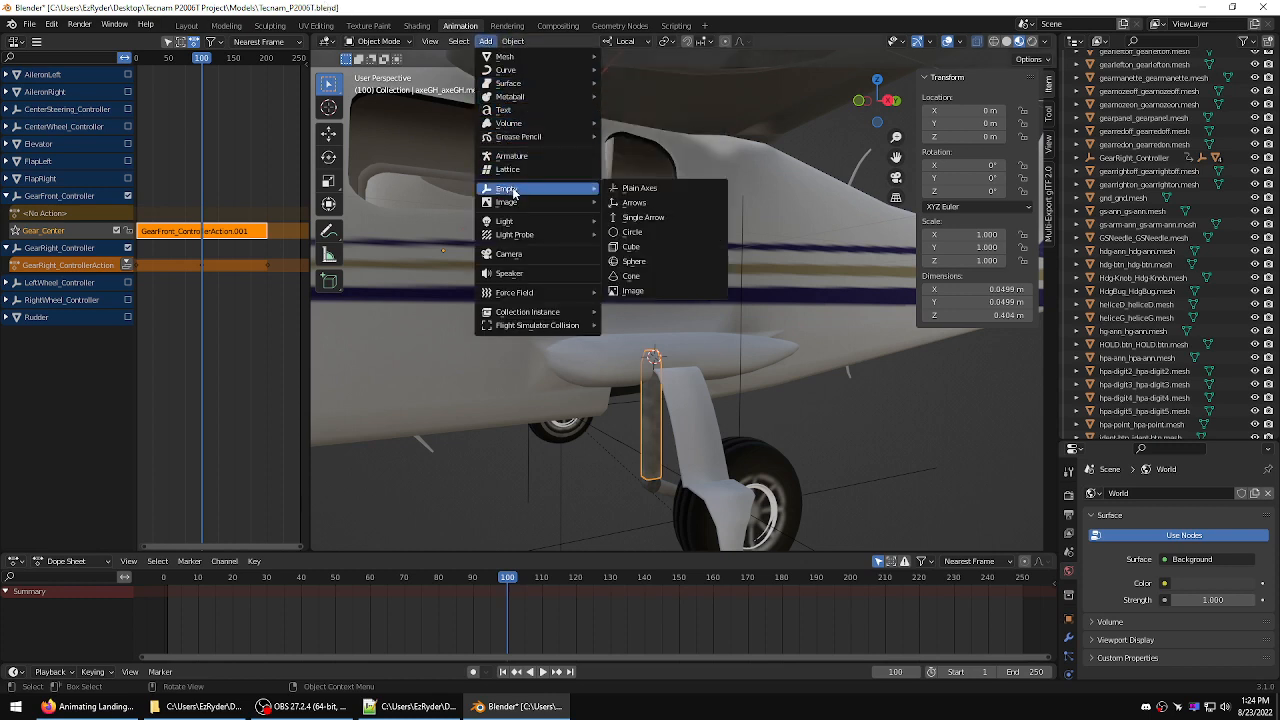
{"action": "left_click", "coordinate": [645, 193]}
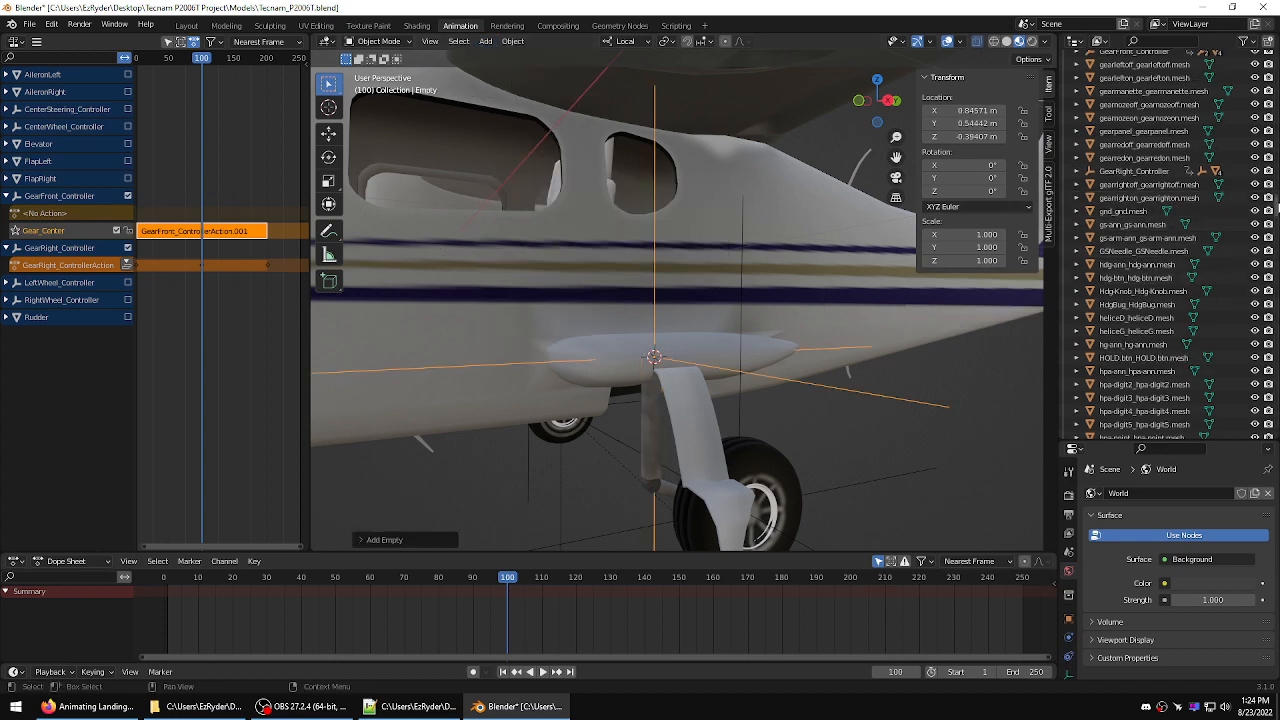
- Rename the new empty as GearLeft_Controller and locate it again in the object list
{"action": "left_click_drag", "start_coordinate": [1278, 208], "coordinate": [1278, 168]}
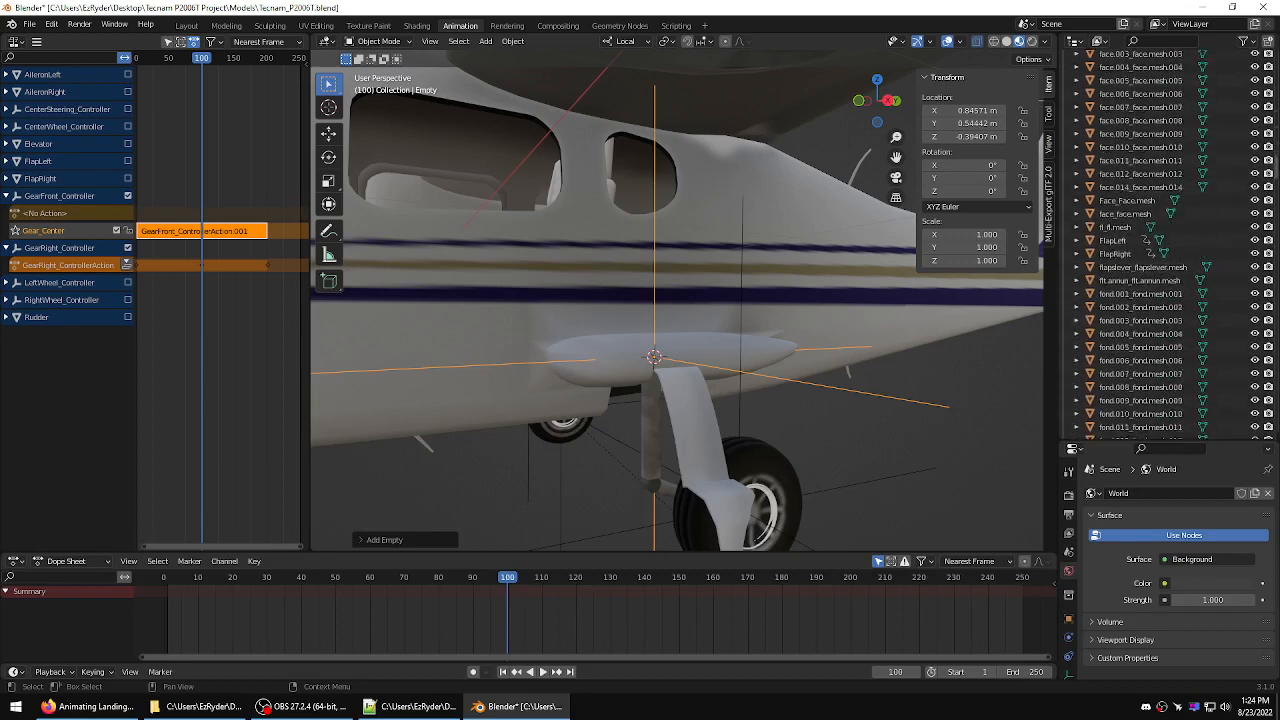
{"action": "scroll", "coordinate": [1110, 240], "scroll_direction": "up", "scroll_amount": 8}
{"action": "left_click", "coordinate": [1106, 260]}
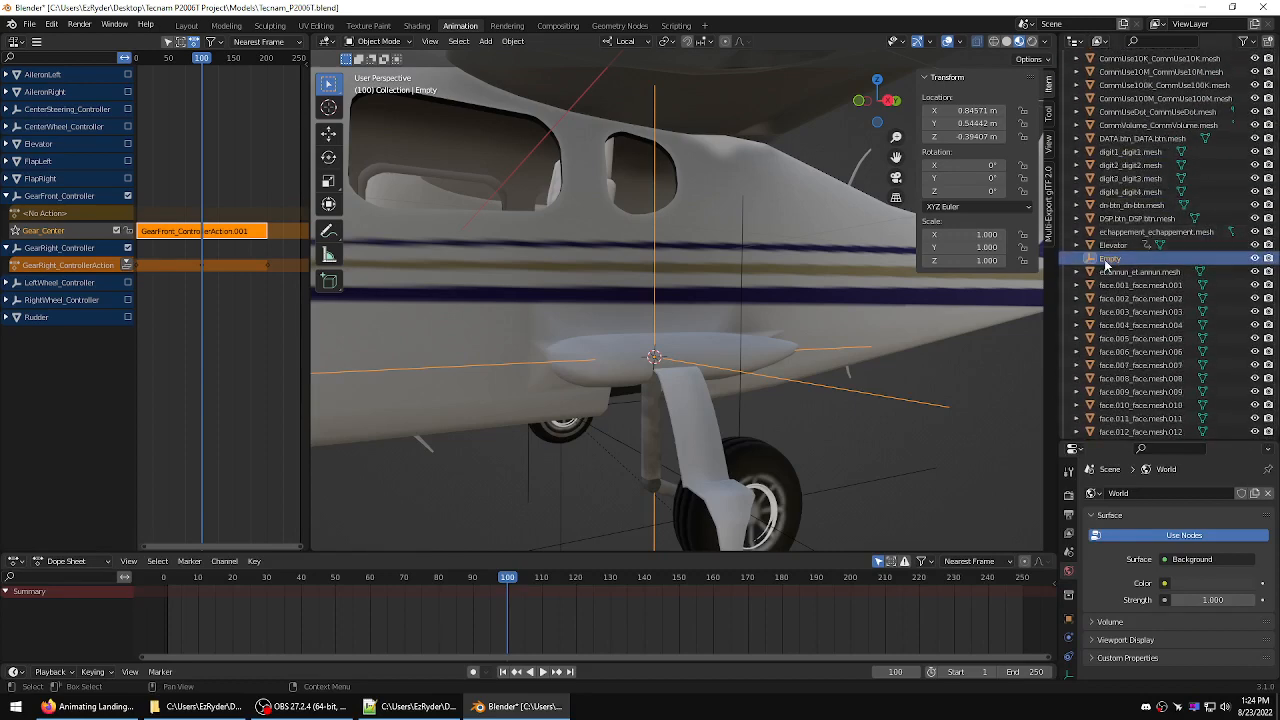
{"action": "double_click", "coordinate": [1106, 260]}
{"action": "type", "text": "Ge"}
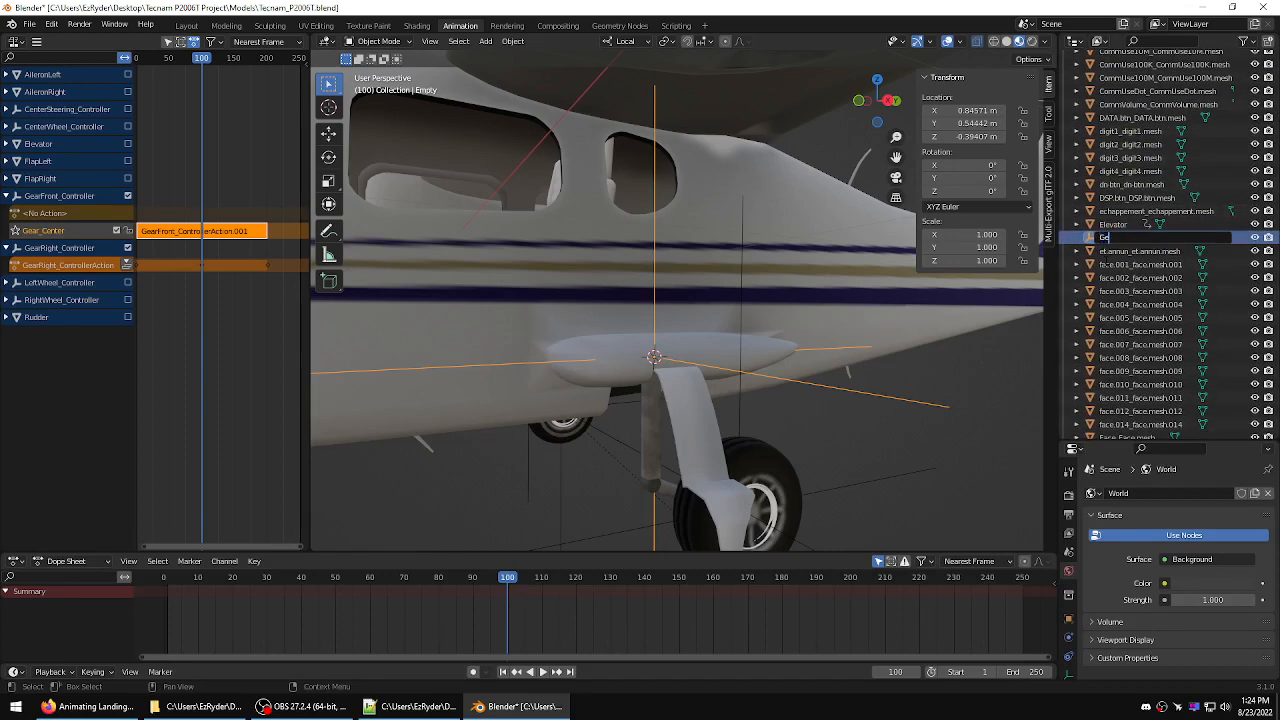
{"action": "type", "text": "arLeft_Controller"}
{"action": "key", "text": "Return"}
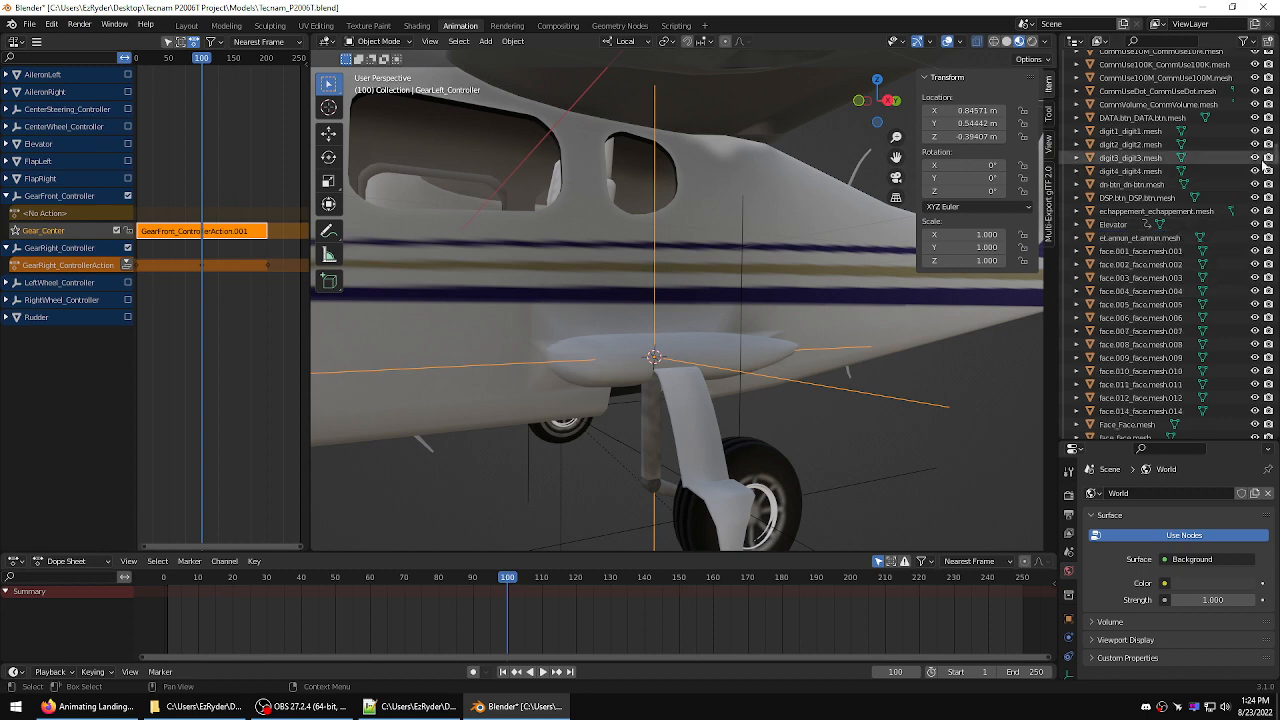
{"action": "left_click_drag", "start_coordinate": [1276, 150], "coordinate": [1276, 194]}
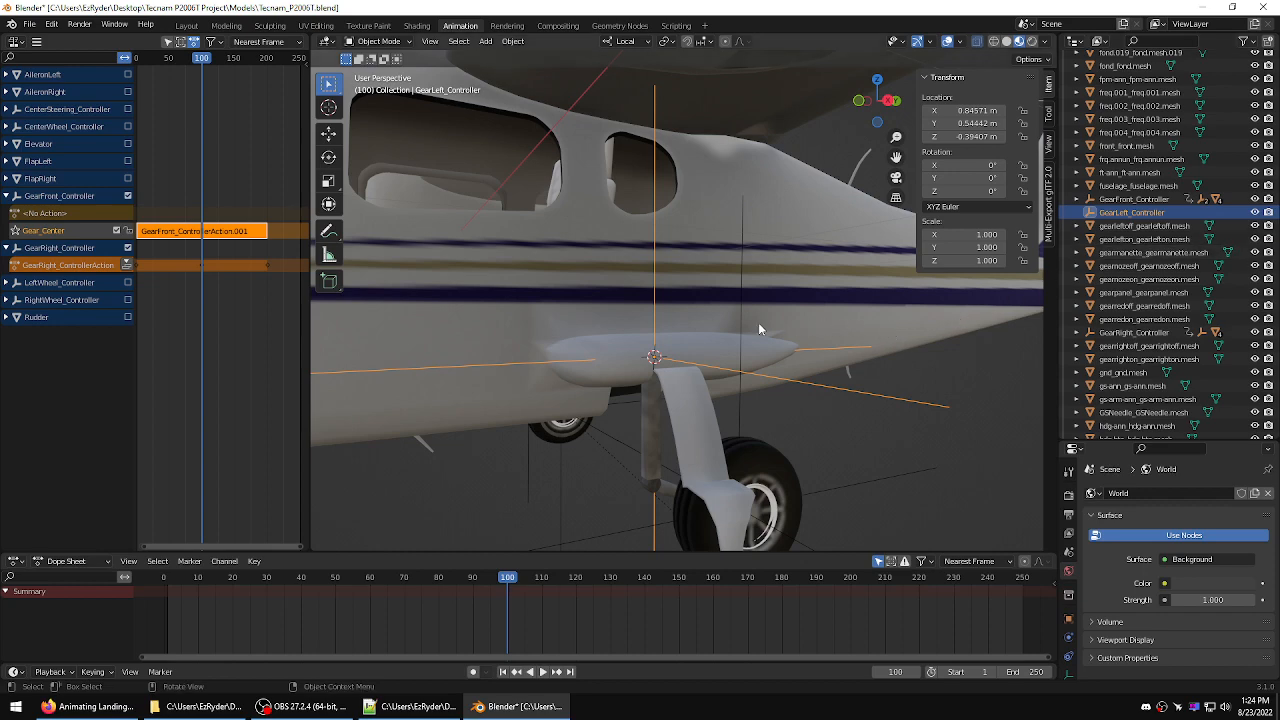
- Parent the axeGH strut to GearLeft_Controller as an Object parent
{"action": "middle_click_drag", "start_coordinate": [808, 412], "coordinate": [888, 405]}
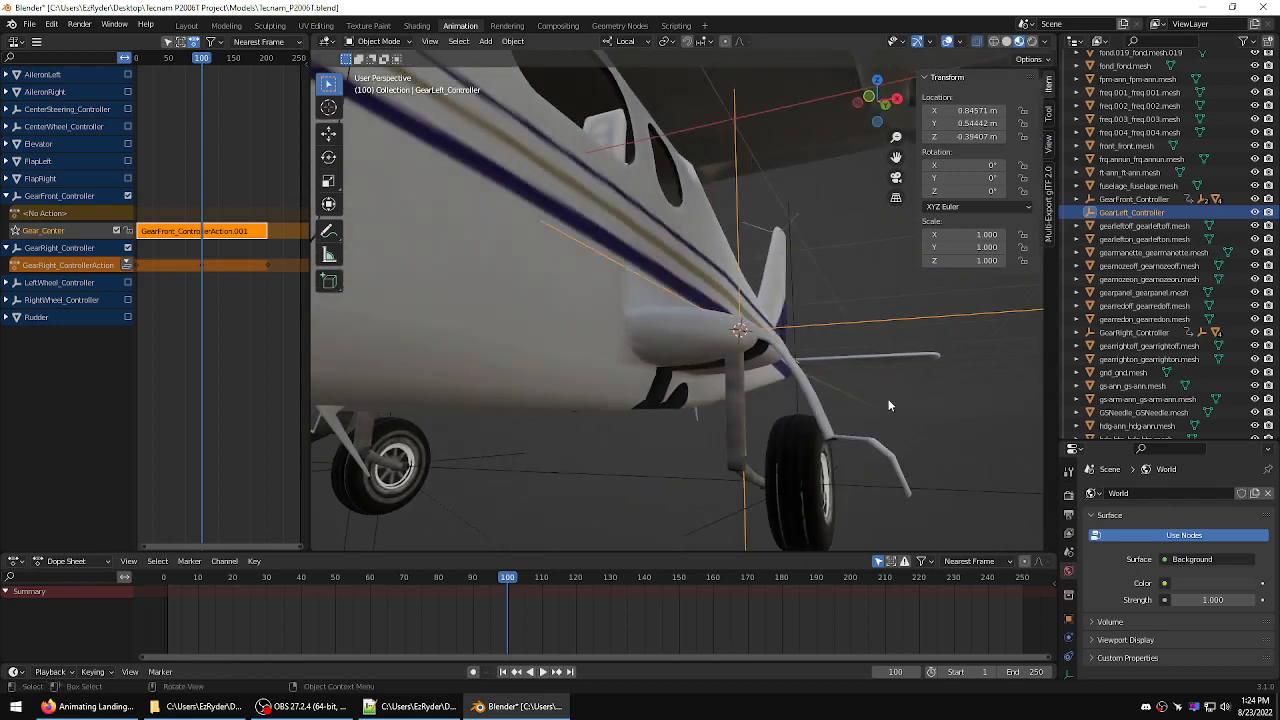
{"action": "left_click", "coordinate": [734, 422]}
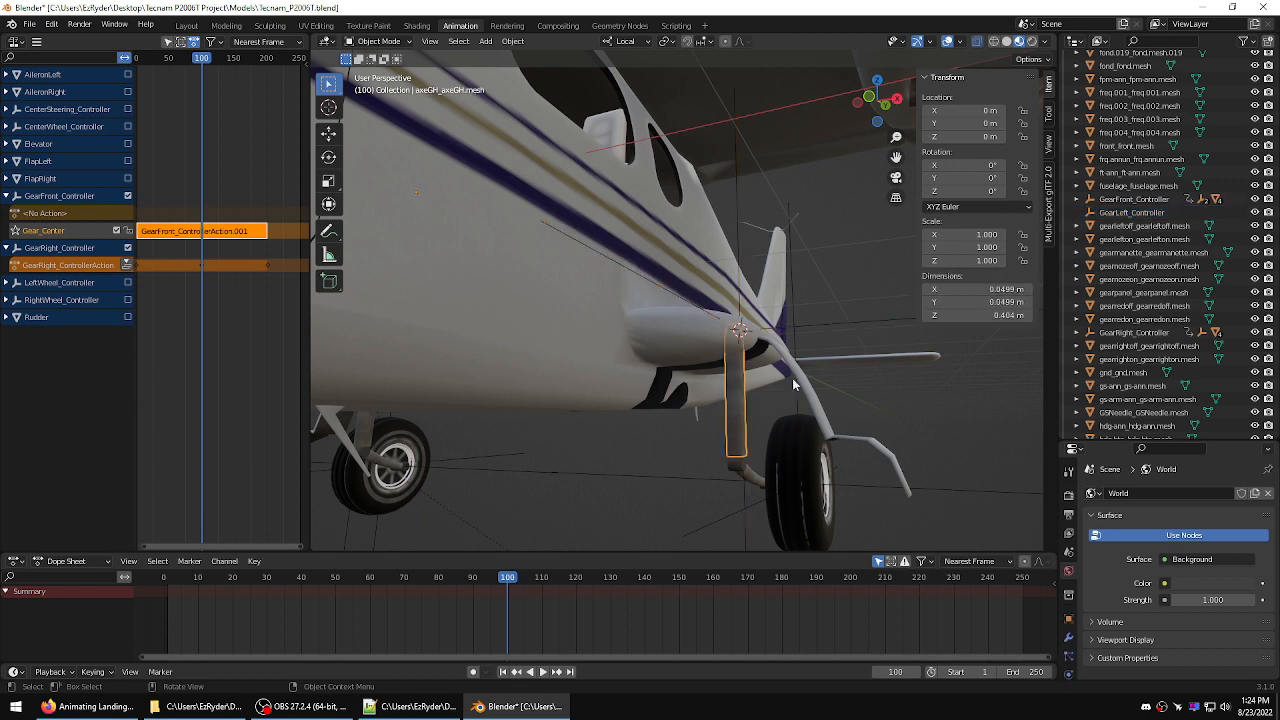
{"action": "left_click", "coordinate": [847, 320]}
{"action": "right_click", "coordinate": [848, 284]}
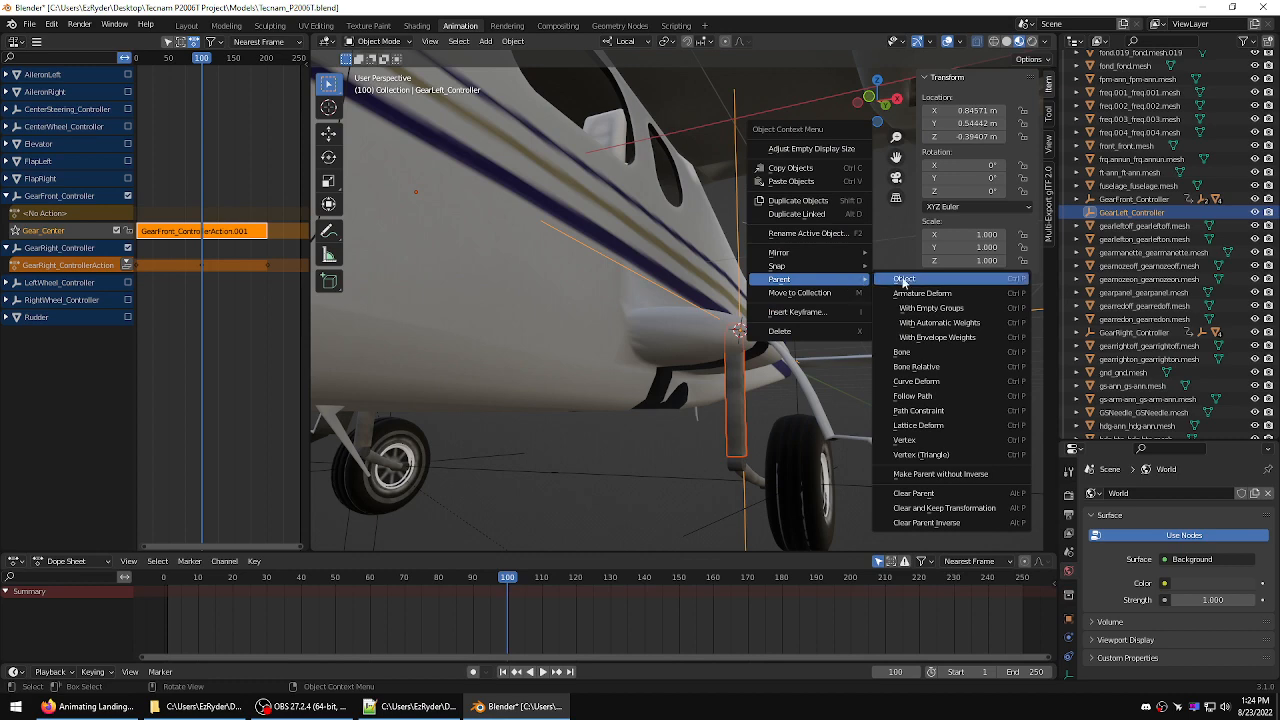
{"action": "left_click", "coordinate": [885, 280]}
- Parent the lower axle piece axeGB, between the strut and the wheel, to GearLeft_Controller as an Object parent
{"action": "middle_click_drag", "start_coordinate": [861, 316], "coordinate": [871, 328]}
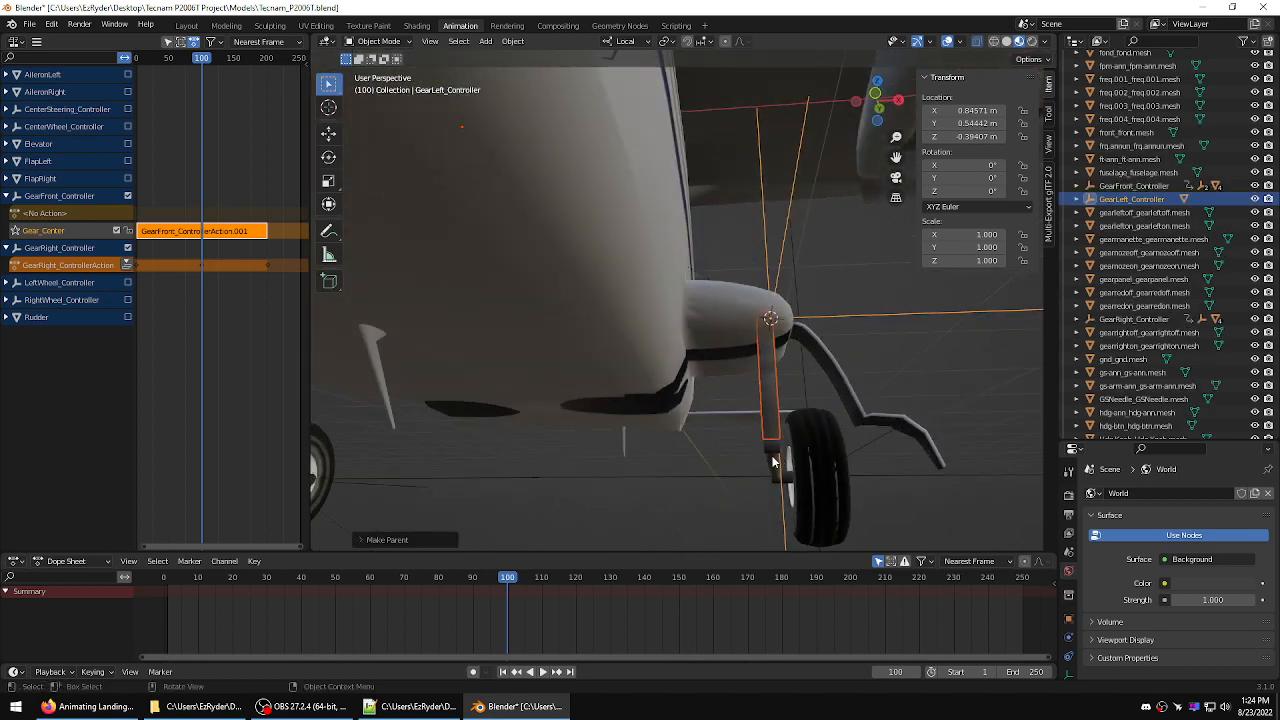
{"action": "left_click", "coordinate": [775, 462]}
{"action": "left_click", "coordinate": [874, 319], "text": "shift"}
{"action": "right_click", "coordinate": [840, 287]}
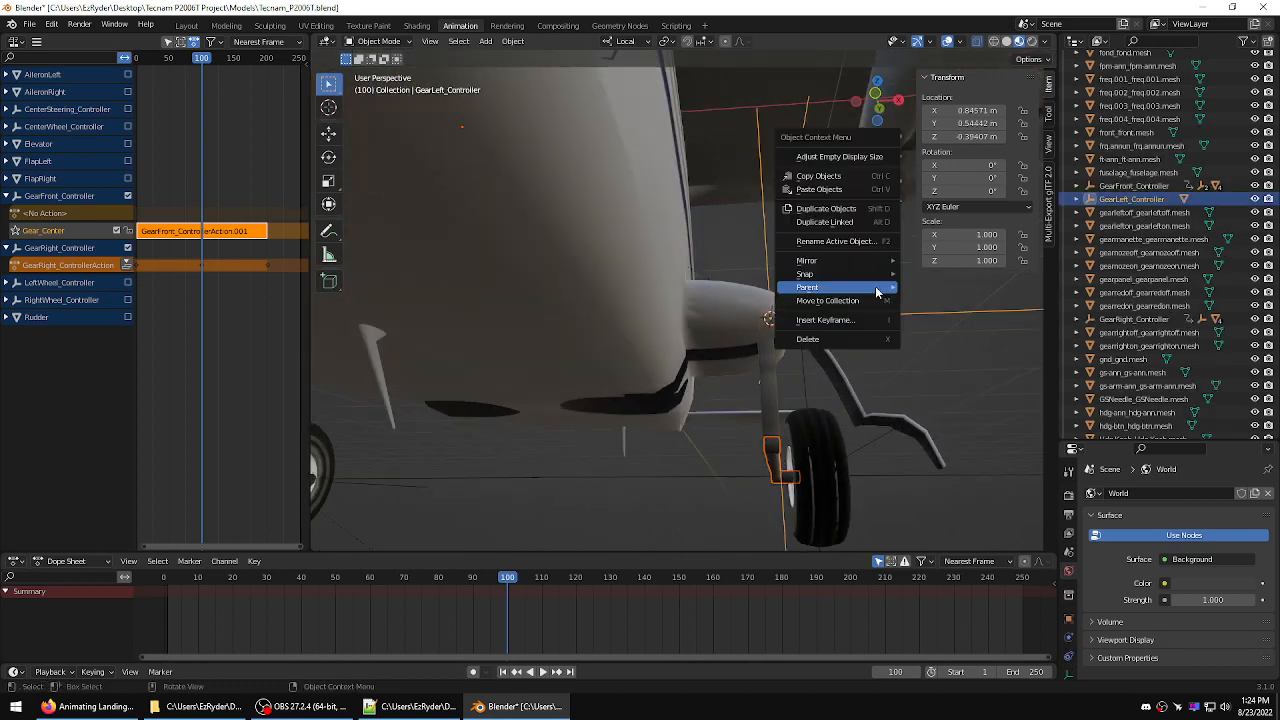
{"action": "mouse_move", "coordinate": [862, 287]}
{"action": "left_click", "coordinate": [931, 289]}
- Parent the LeftWheel_Controller empty to GearLeft_Controller as an Object parent
{"action": "middle_click_drag", "start_coordinate": [883, 280], "coordinate": [920, 400]}
{"action": "left_click", "coordinate": [946, 501]}
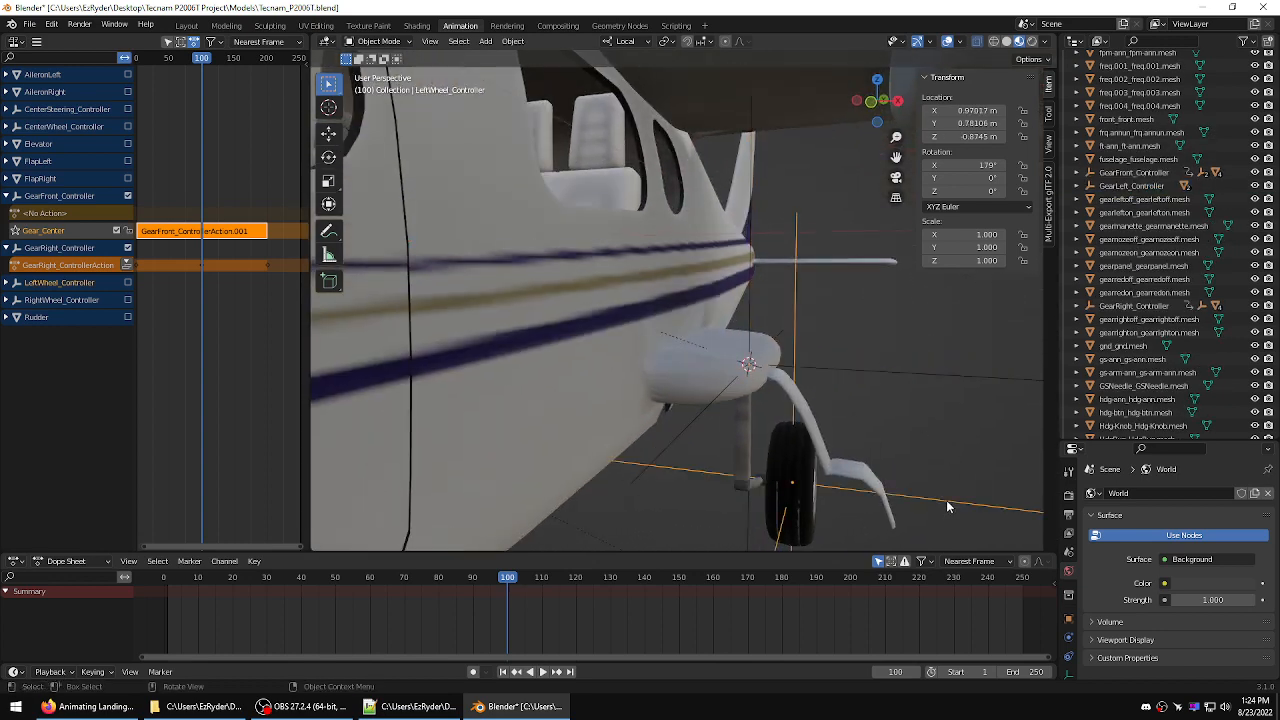
{"action": "left_click", "coordinate": [936, 376]}
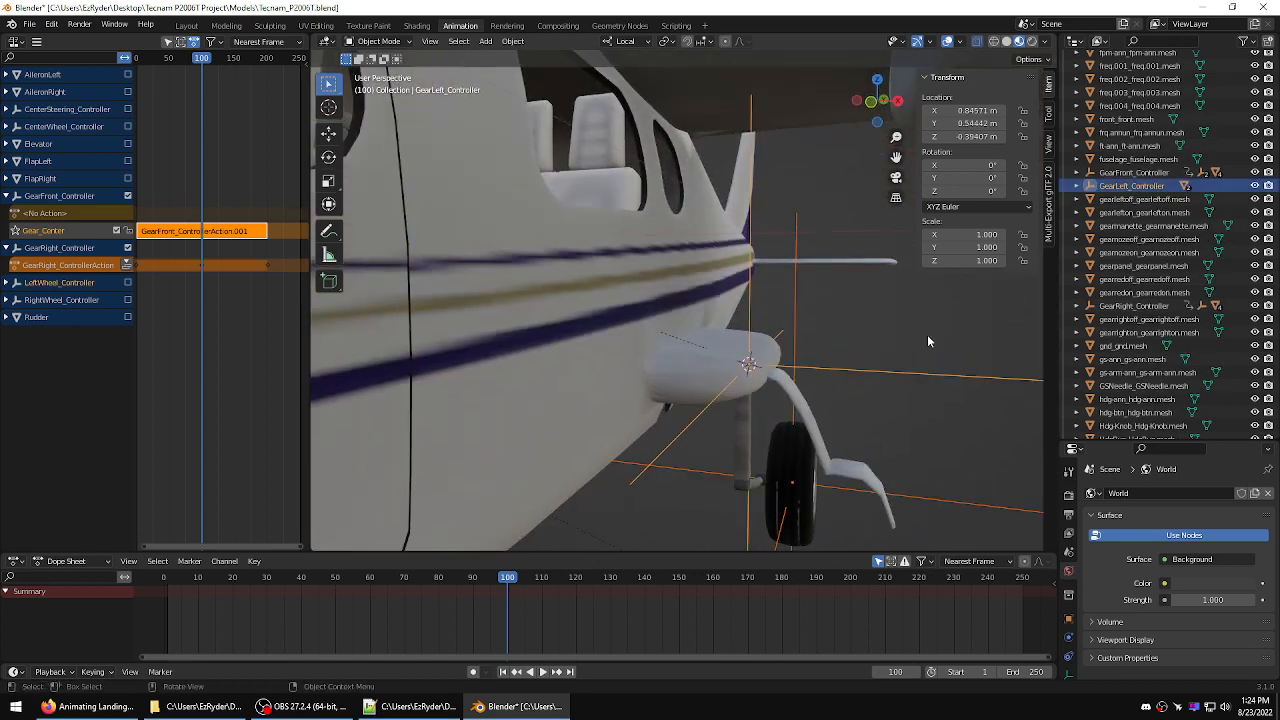
{"action": "right_click", "coordinate": [927, 335]}
{"action": "mouse_move", "coordinate": [912, 333]}
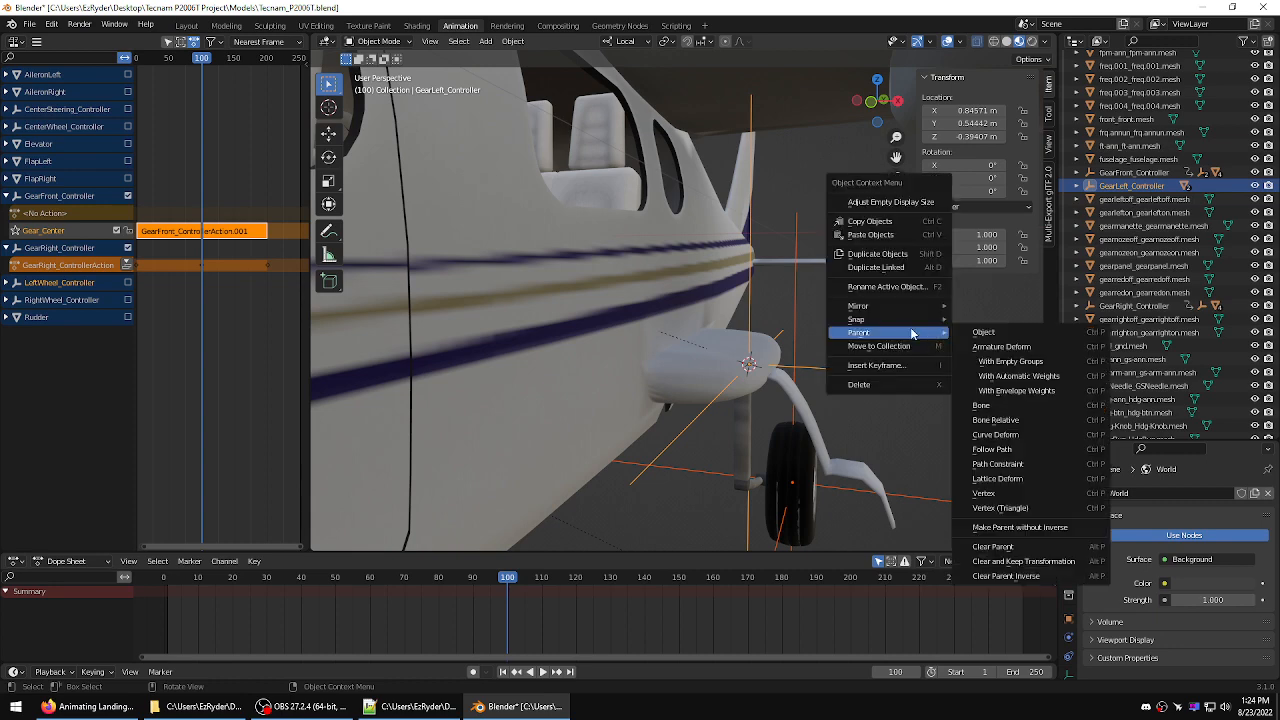
{"action": "left_click", "coordinate": [966, 334]}
- Deselect everything and expand GearLeft_Controller and LeftWheel_Controller in the object hierarchy to check their children
{"action": "mouse_move", "coordinate": [966, 336]}
{"action": "middle_mouse_down"}
{"action": "mouse_move", "coordinate": [890, 343]}
{"action": "mouse_move", "coordinate": [959, 357]}
{"action": "middle_mouse_up"}
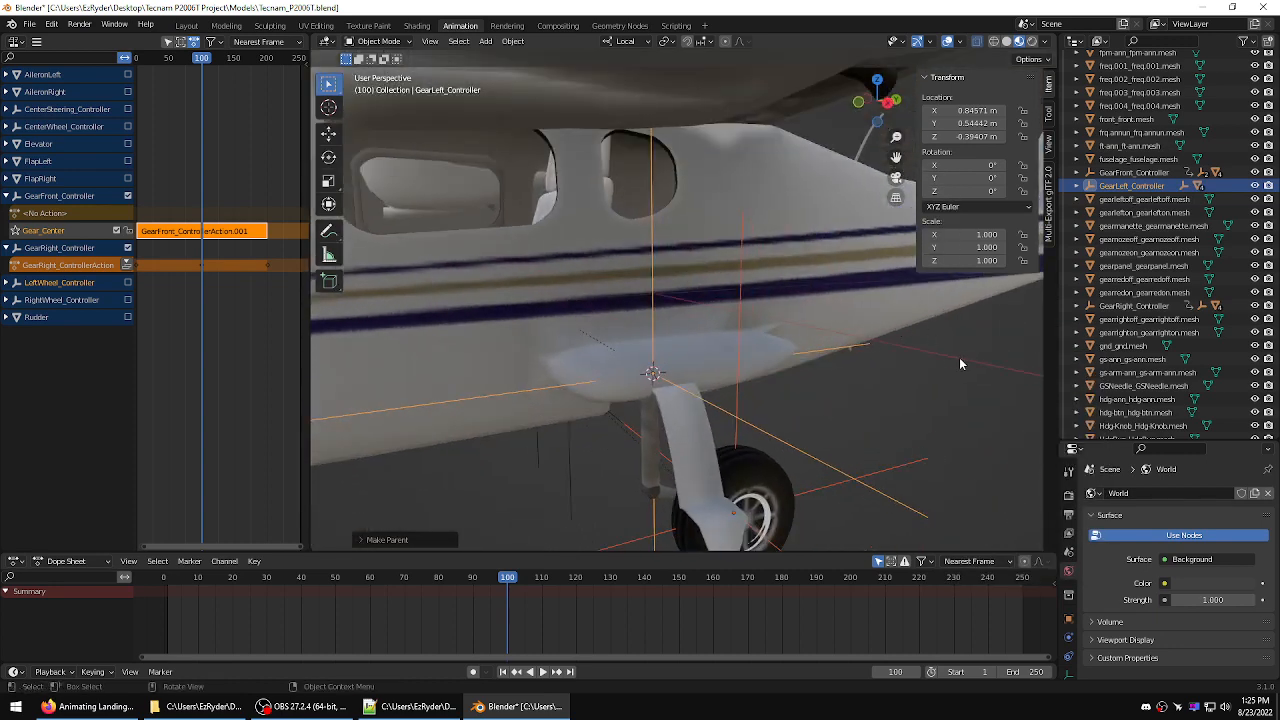
{"action": "left_click", "coordinate": [942, 393]}
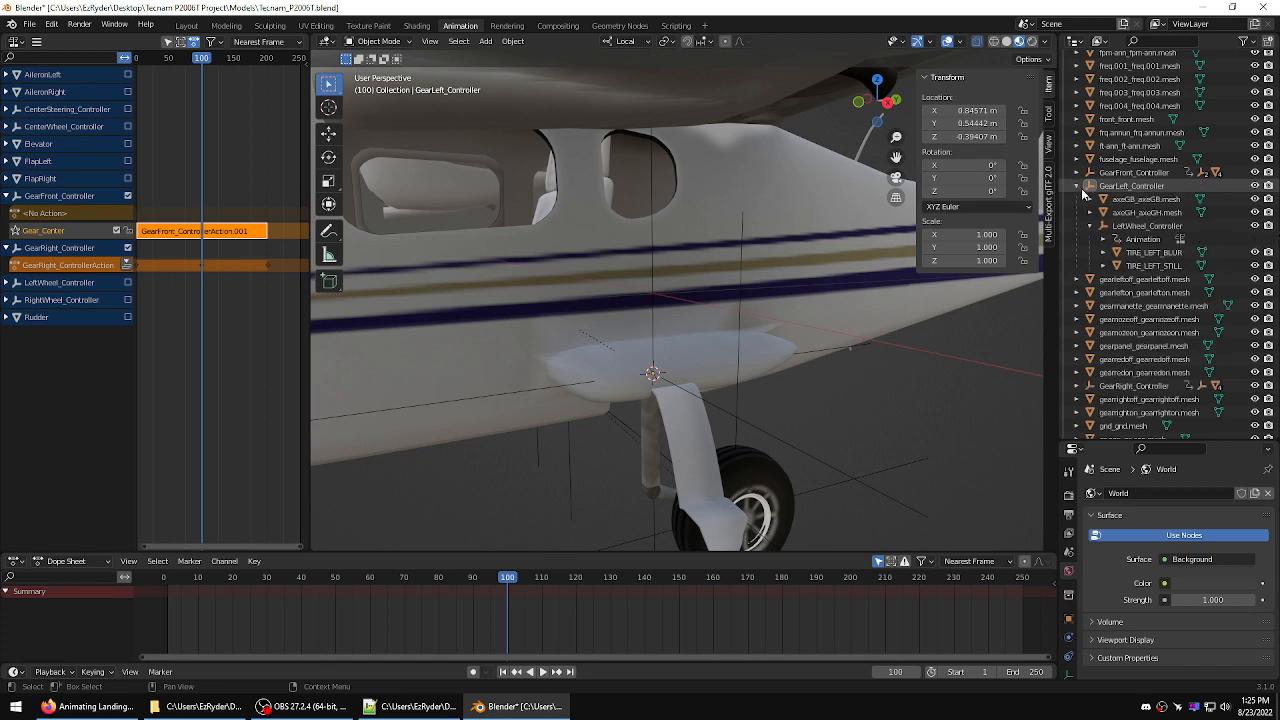
{"action": "left_click", "coordinate": [1077, 186]}
{"action": "left_click", "coordinate": [1090, 226]}
{"action": "middle_click_drag", "start_coordinate": [793, 418], "coordinate": [857, 392]}
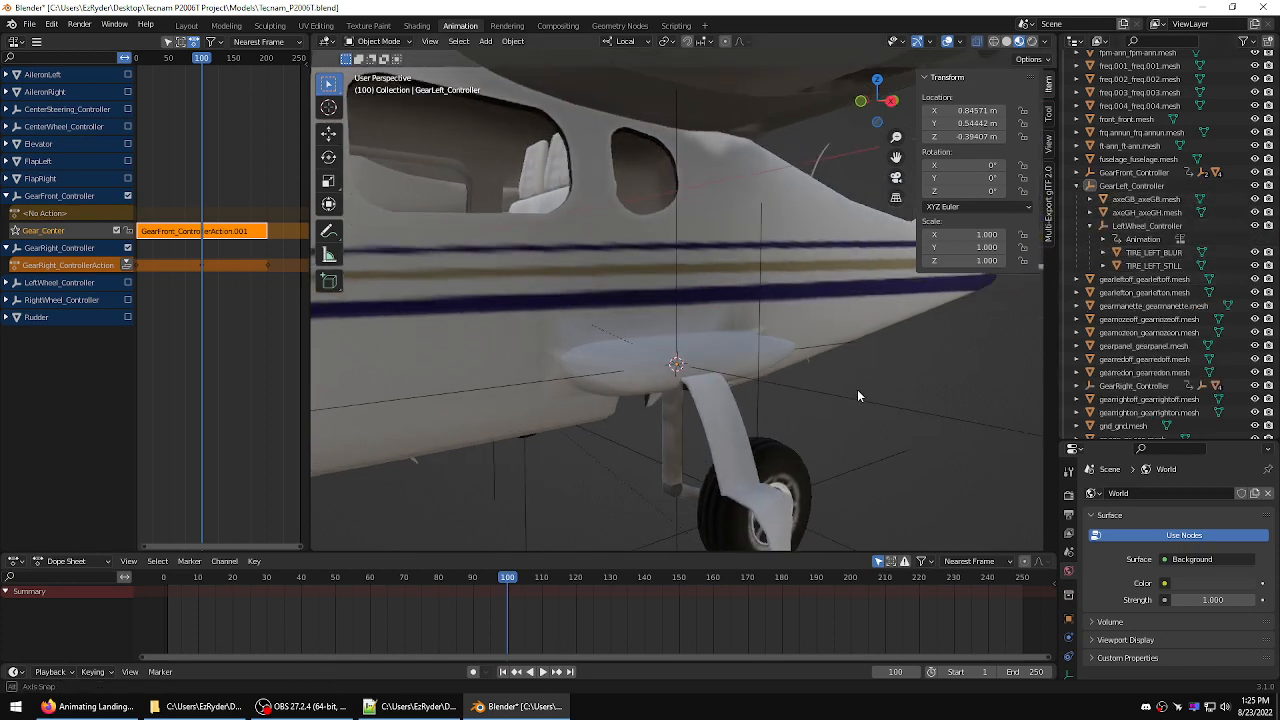
- Select GearLeft_Controller, insert a Location & Rotation keyframe at frame 100, and move the playhead to frame 0
{"action": "left_click", "coordinate": [880, 404]}
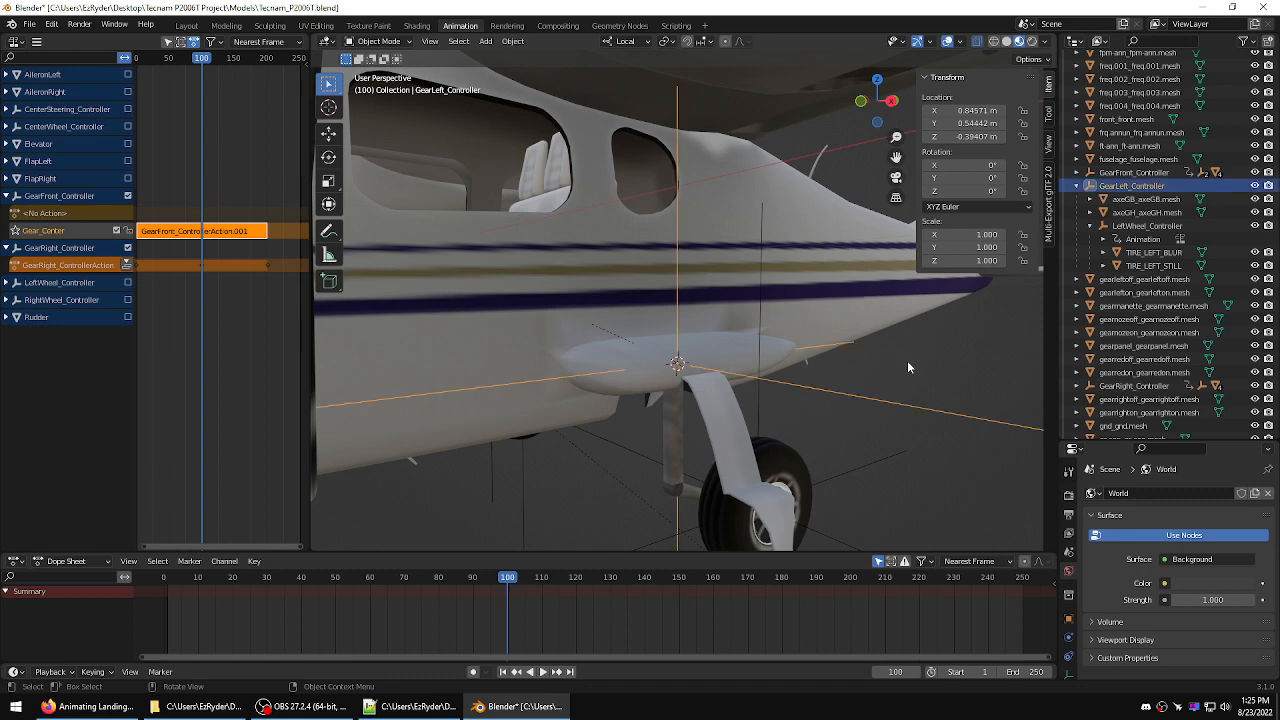
{"action": "scroll", "coordinate": [867, 340], "scroll_direction": "down", "scroll_amount": 4}
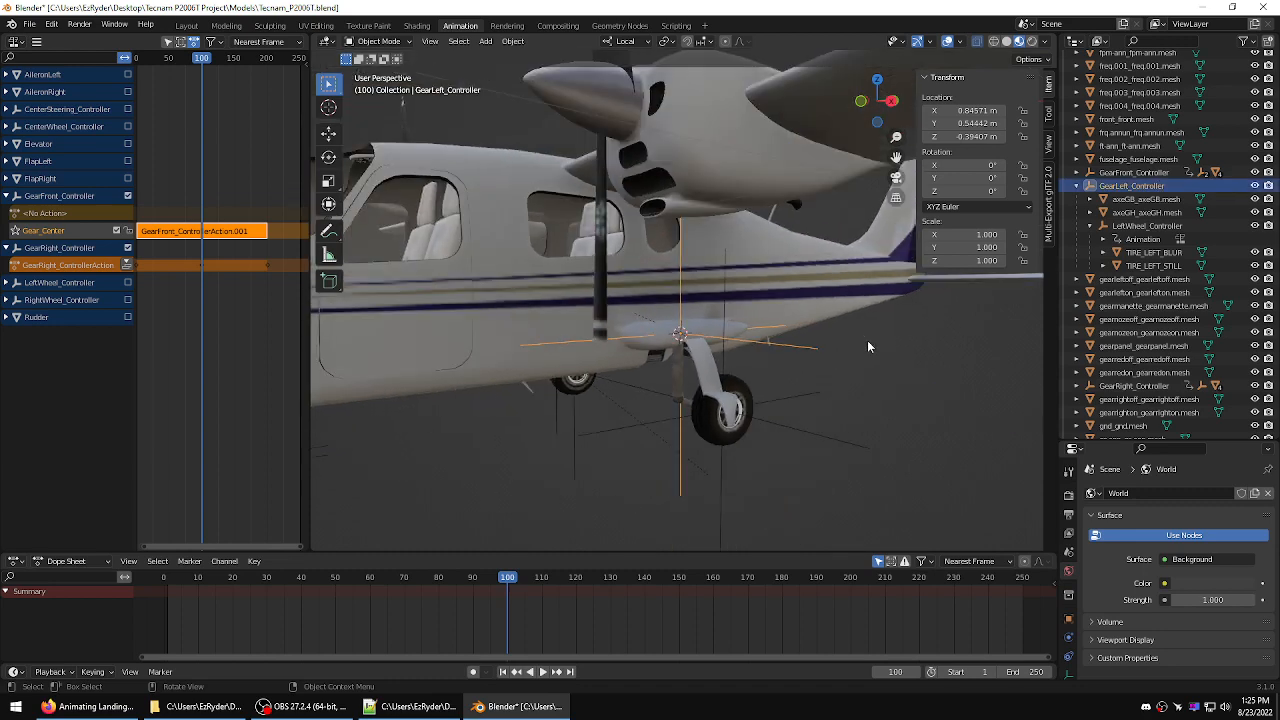
{"action": "middle_click_drag", "start_coordinate": [867, 345], "coordinate": [930, 342]}
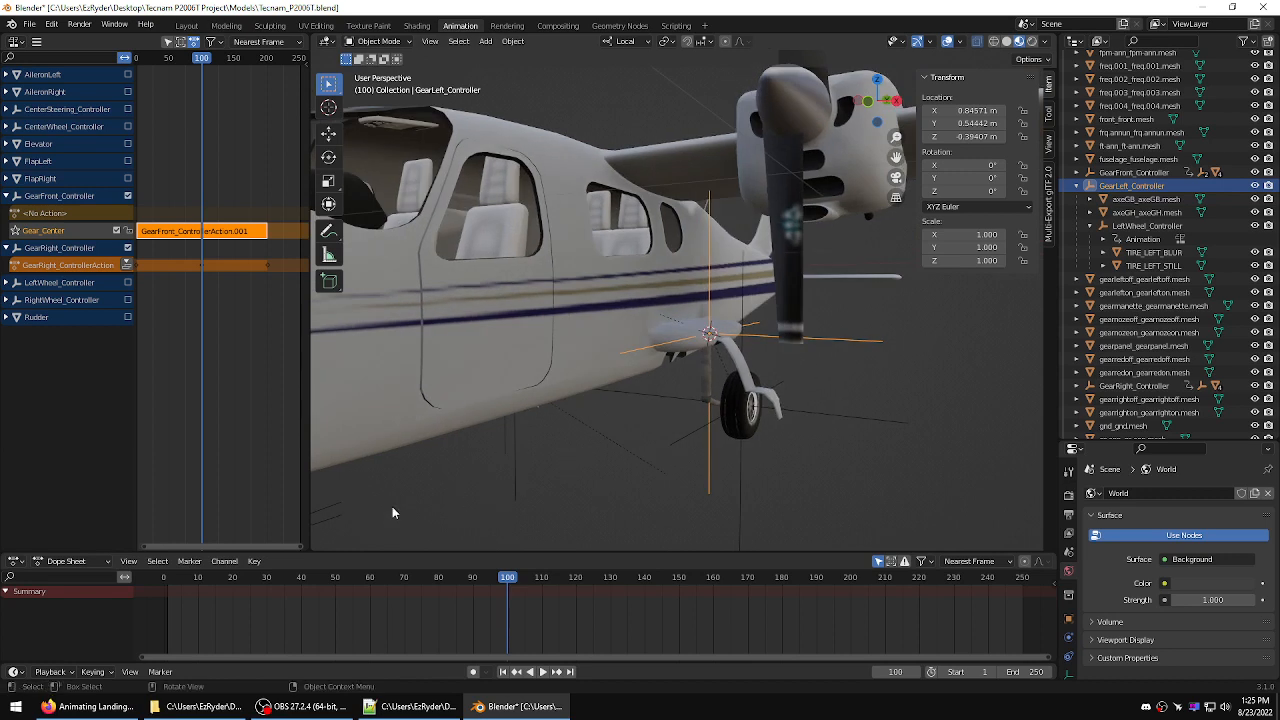
{"action": "left_click", "coordinate": [93, 671]}
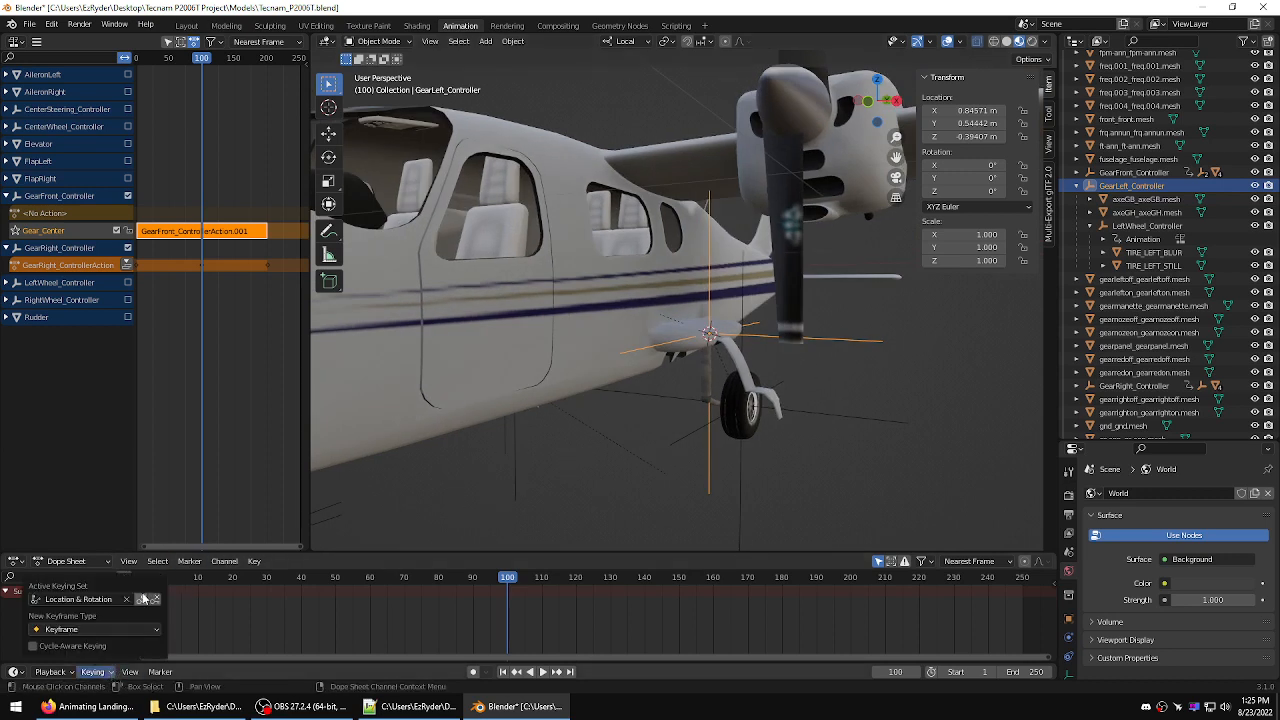
{"action": "key", "text": "i"}
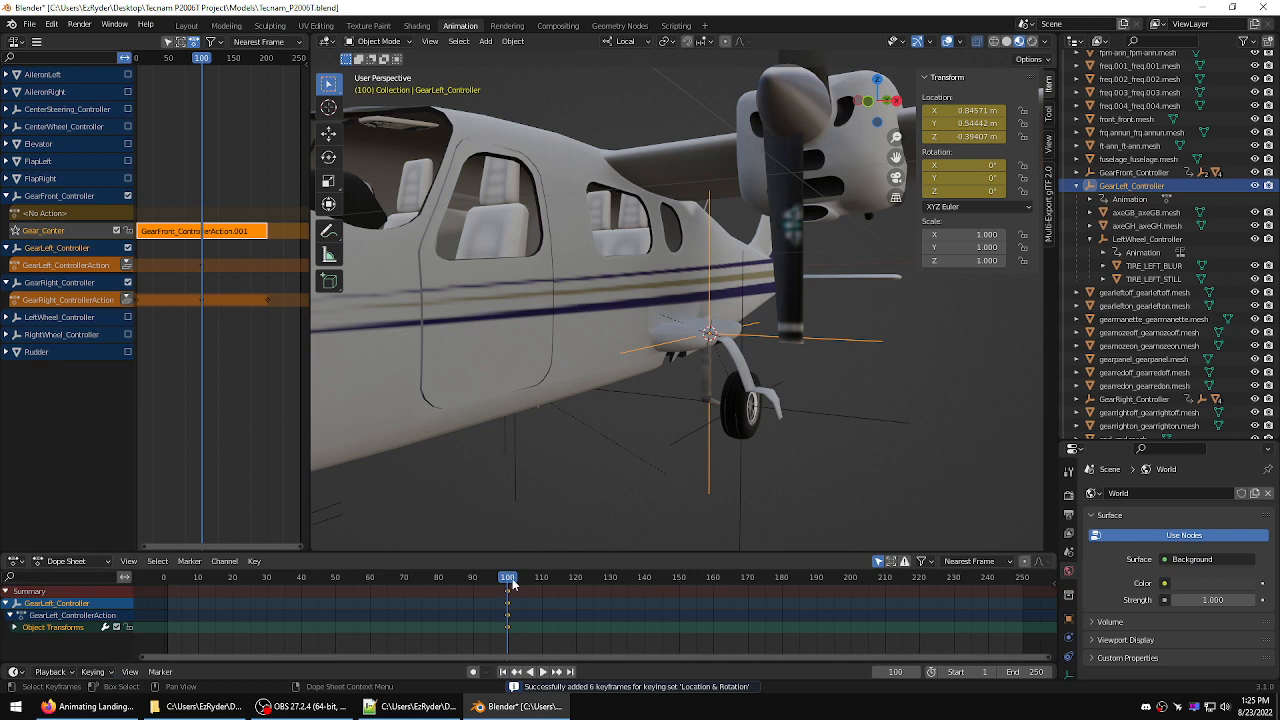
{"action": "left_click_drag", "start_coordinate": [509, 582], "coordinate": [162, 590]}
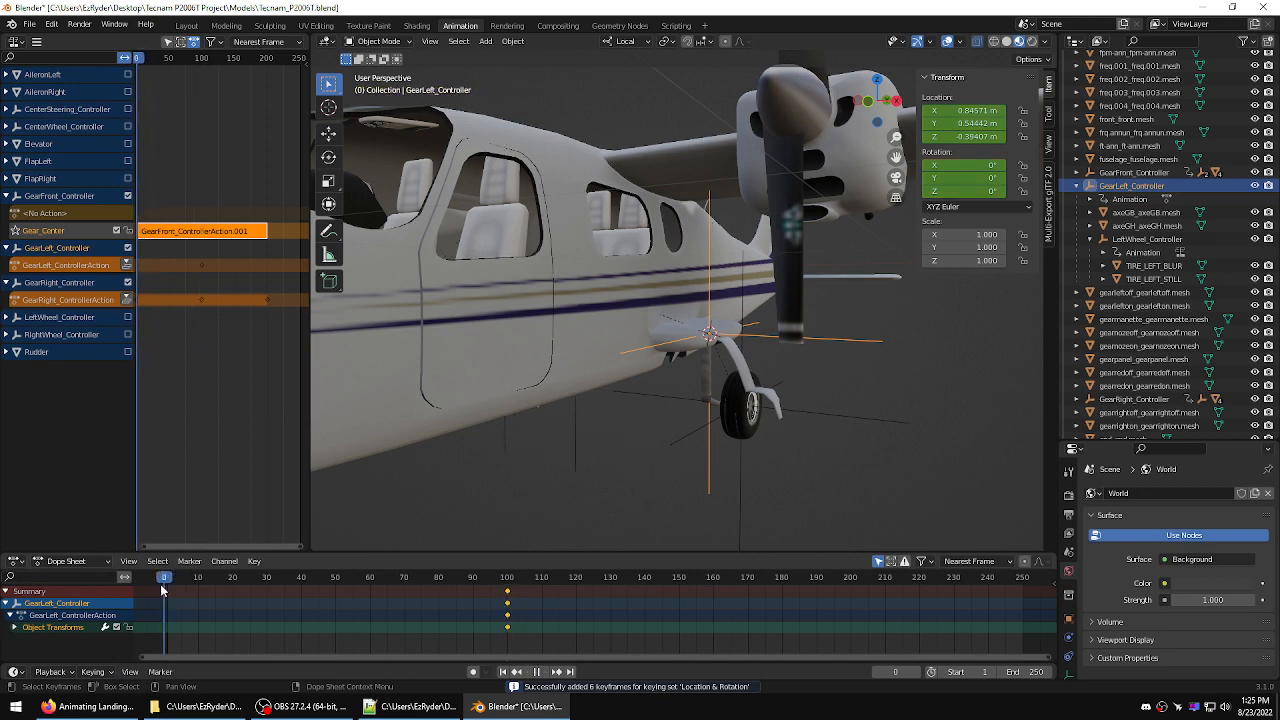
{"action": "left_click", "coordinate": [958, 177]}
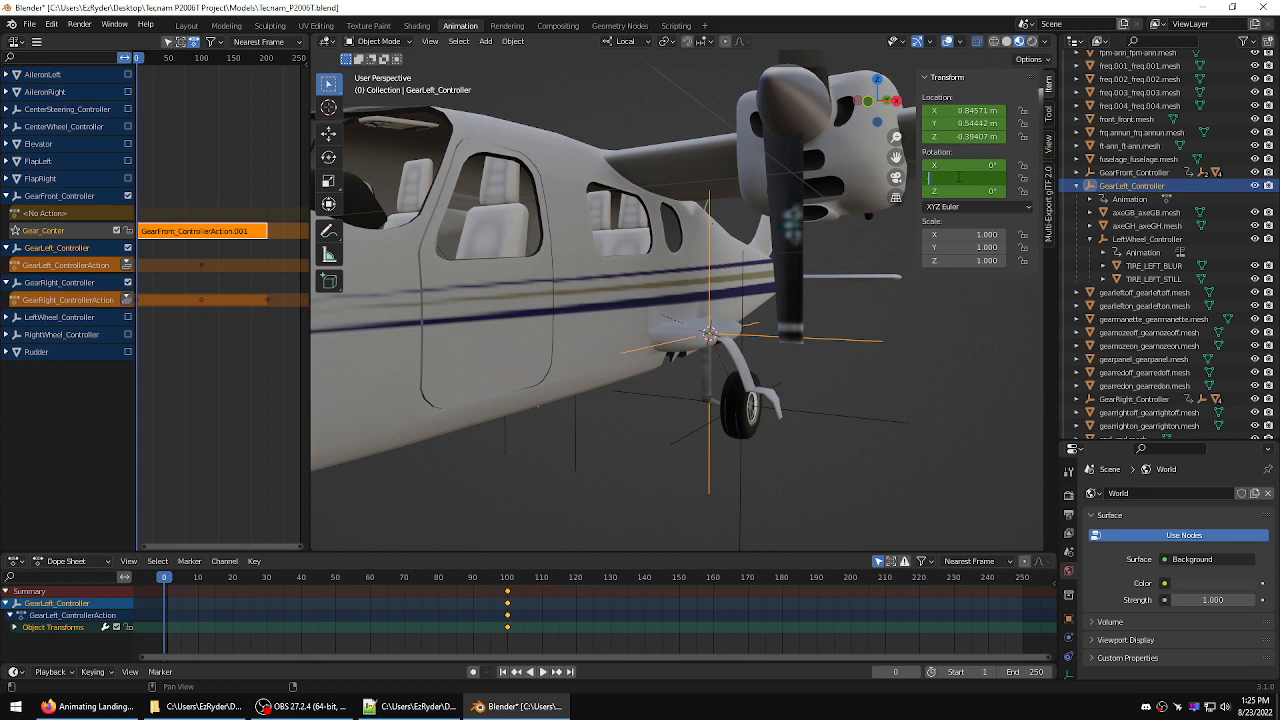
{"action": "key", "text": "Return"}
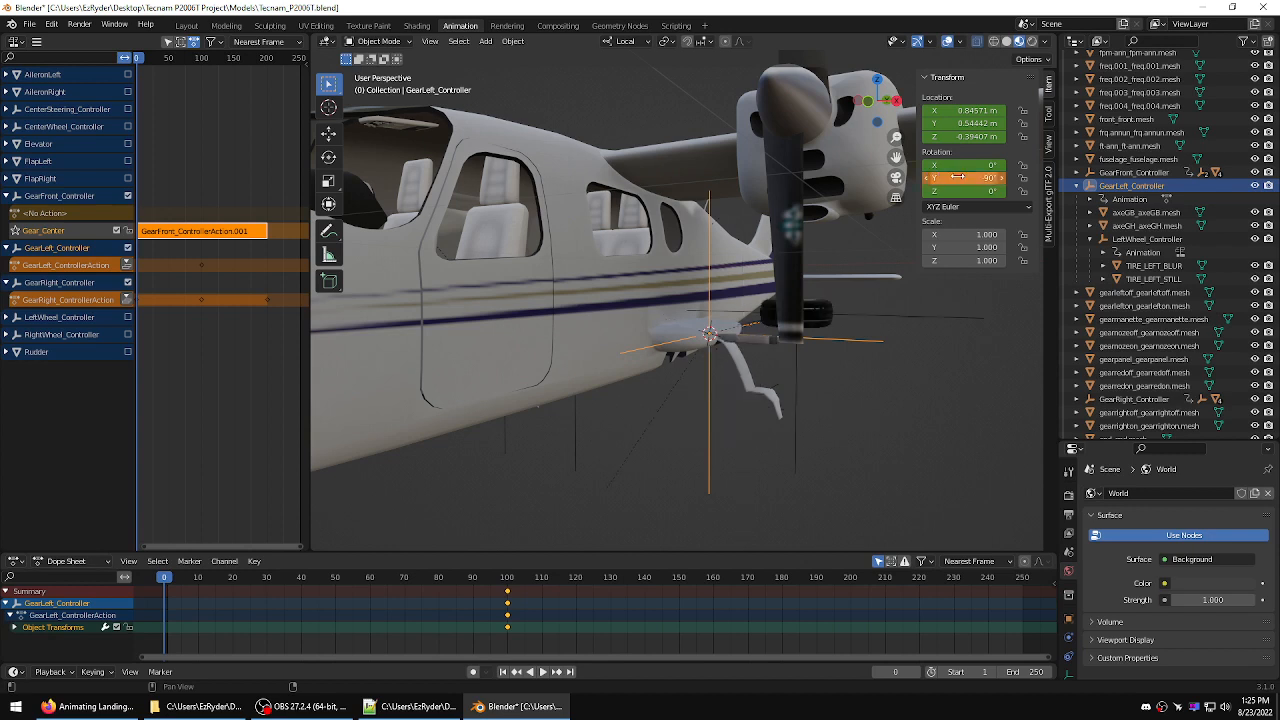
{"action": "key", "text": "ctrl+z"}
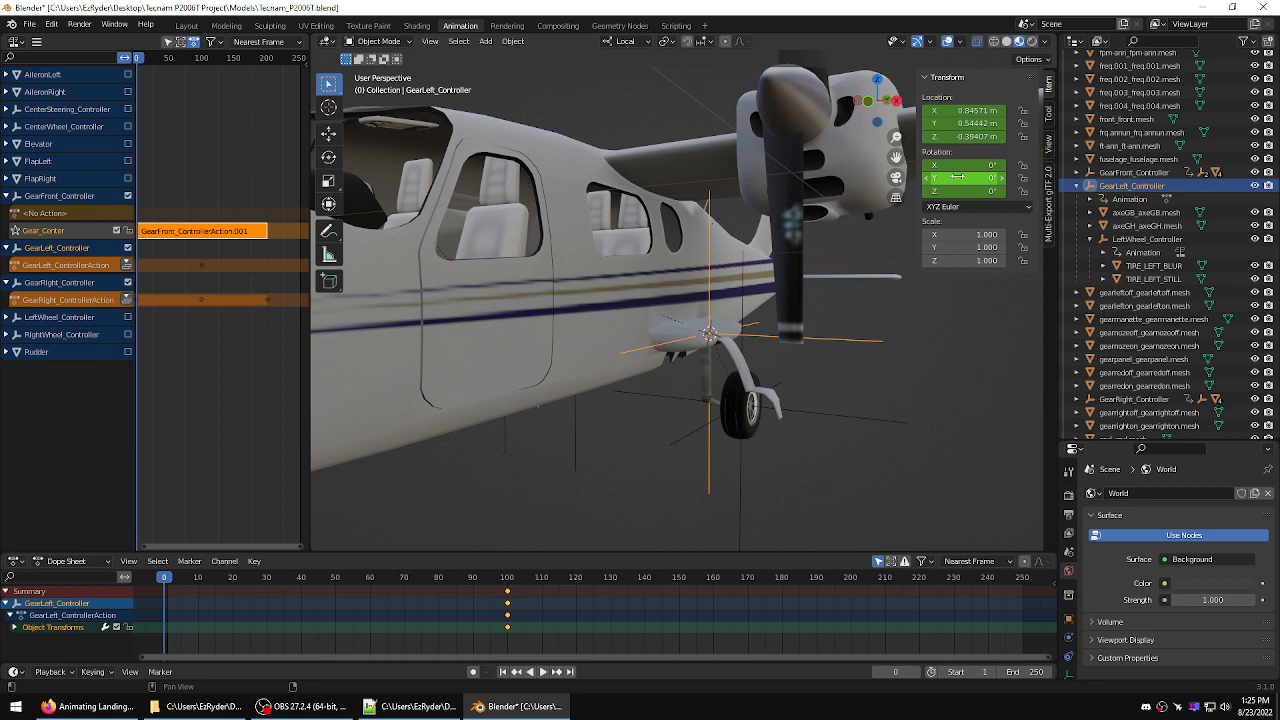
- Set GearLeft_Controller's Y rotation to 90° and insert a Location & Rotation keyframe at frame 0
{"action": "left_click", "coordinate": [958, 178]}
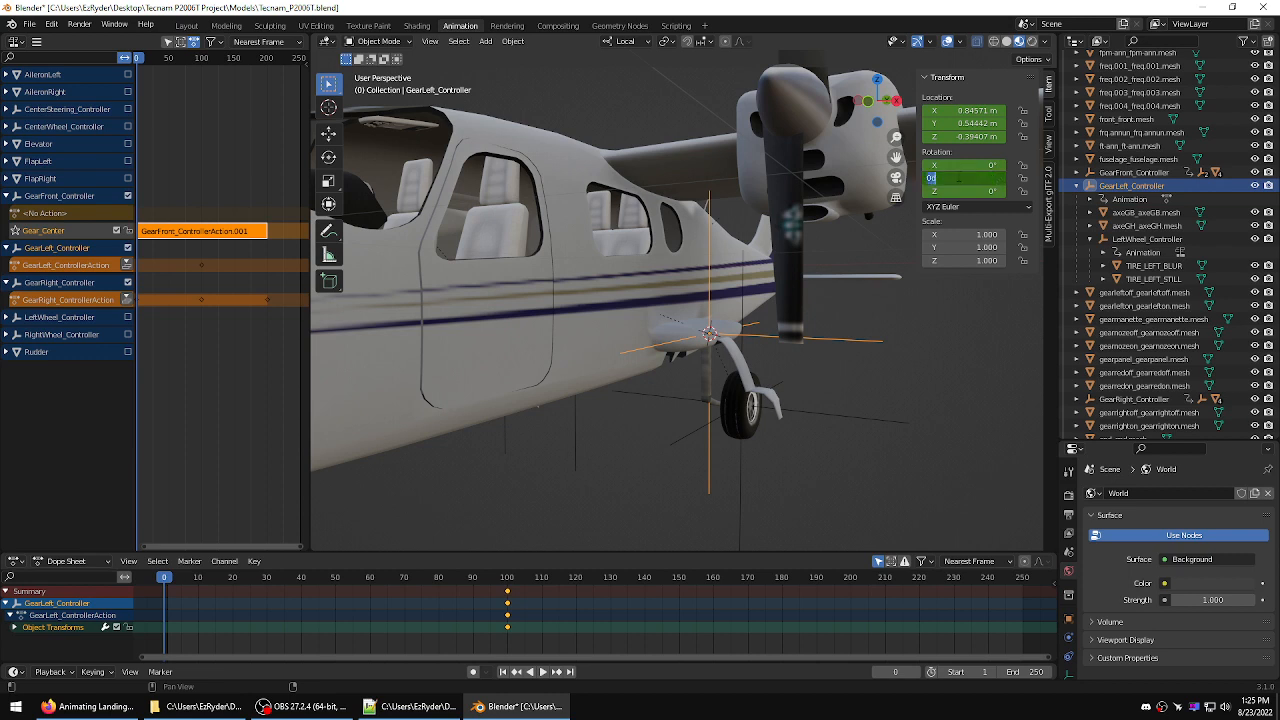
{"action": "key", "text": "Return"}
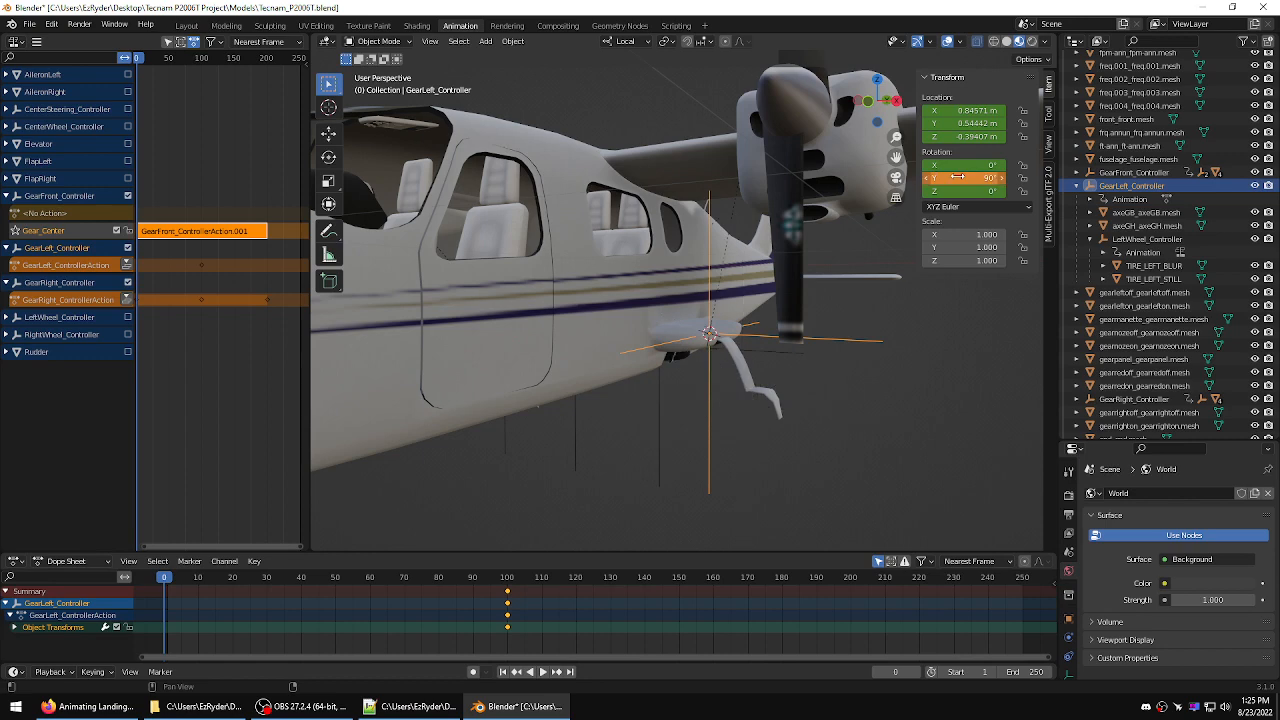
{"action": "mouse_move", "coordinate": [896, 420]}
{"action": "middle_mouse_down"}
{"action": "mouse_move", "coordinate": [919, 345]}
{"action": "mouse_move", "coordinate": [884, 421]}
{"action": "middle_mouse_up"}
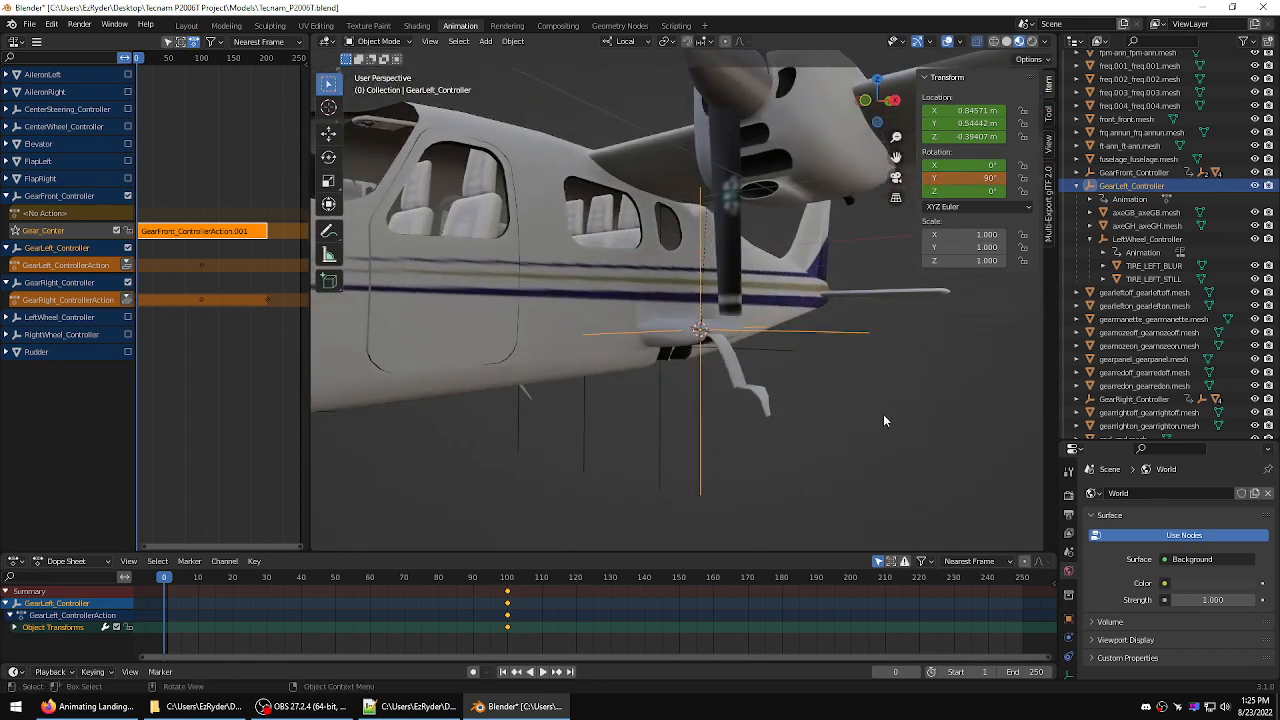
{"action": "left_click", "coordinate": [112, 673]}
{"action": "left_click", "coordinate": [141, 598]}
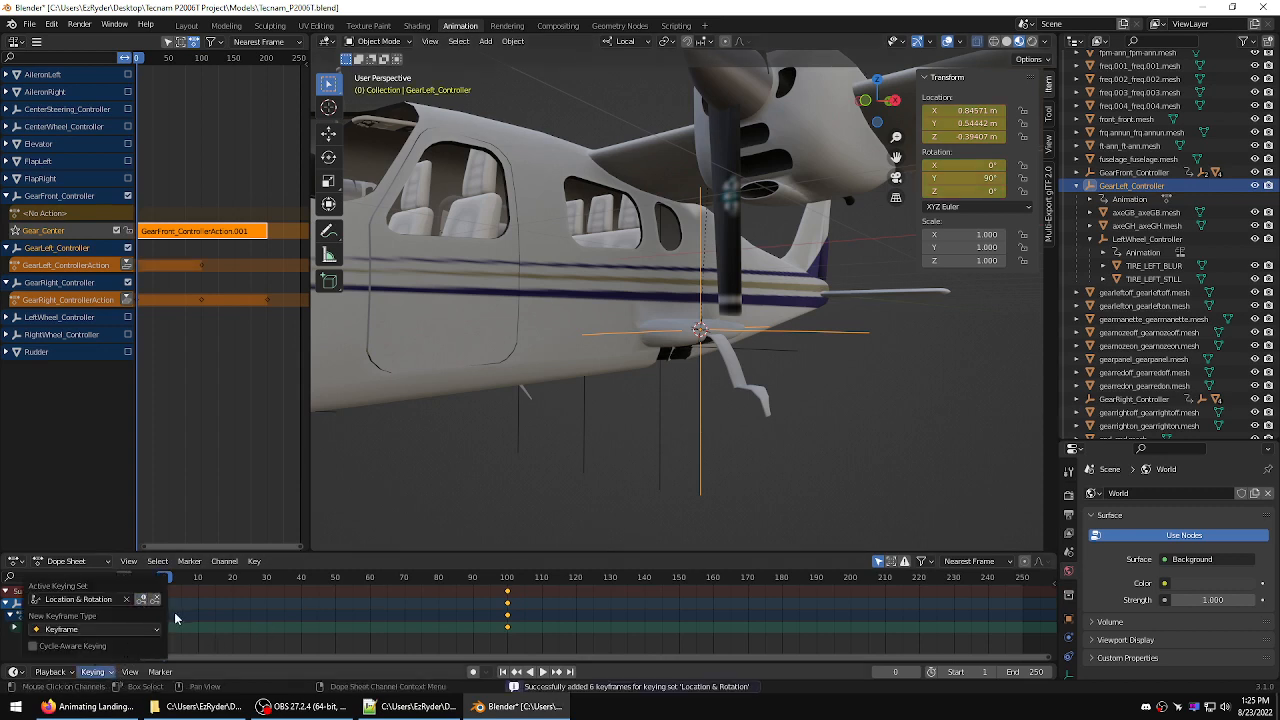
- Select GearLeft_Controller's keyframes at frames 0 and 100 and change their interpolation mode
{"action": "left_click_drag", "start_coordinate": [544, 640], "coordinate": [156, 578]}
{"action": "right_click", "coordinate": [503, 600]}
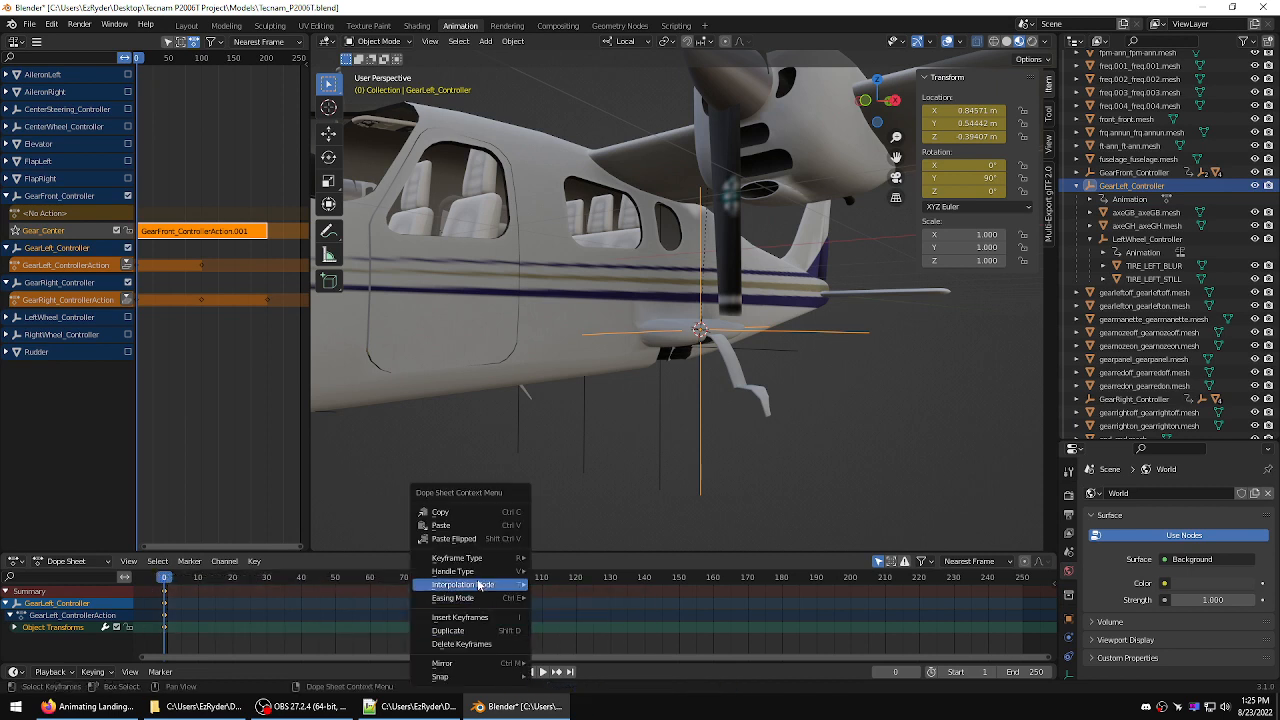
{"action": "mouse_move", "coordinate": [480, 584]}
{"action": "left_click", "coordinate": [555, 512]}
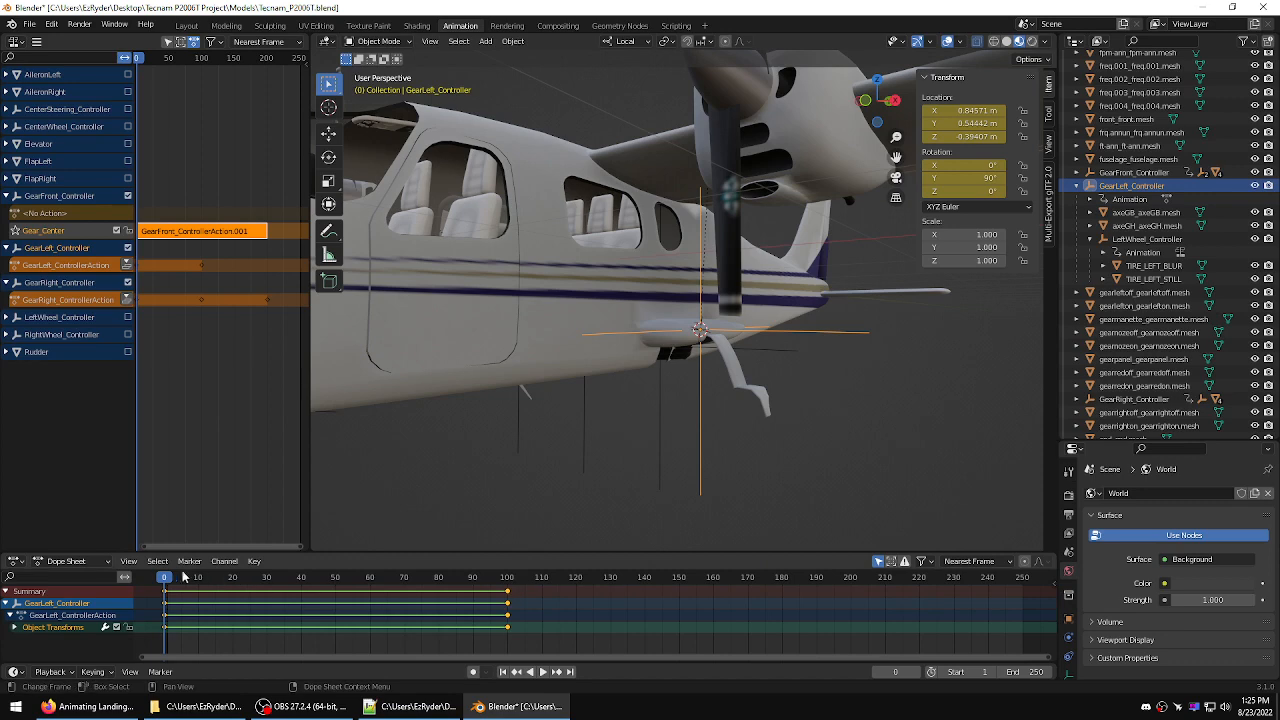
- At frame 200, rotate GearLeft_Controller to about -2.41° on its local Y axis and insert a Location & Rotation keyframe
{"action": "left_click_drag", "start_coordinate": [168, 574], "coordinate": [850, 574]}
{"action": "middle_click_drag", "start_coordinate": [846, 493], "coordinate": [911, 464]}
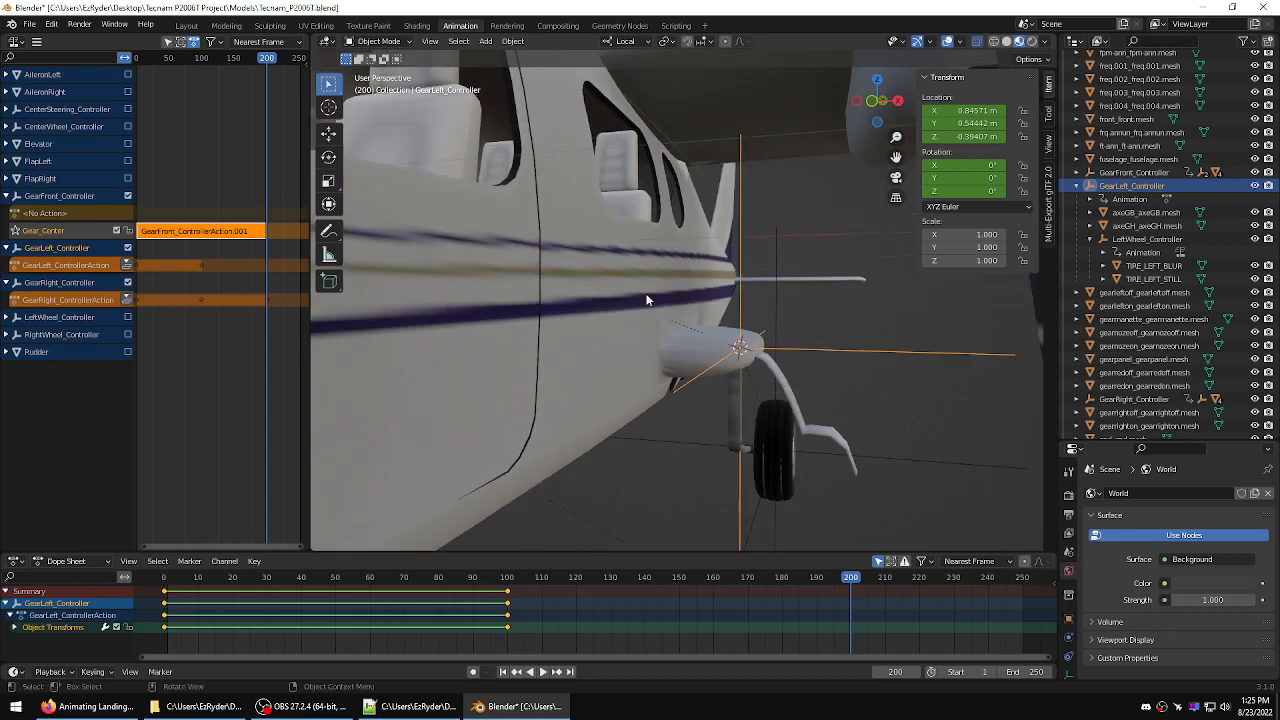
{"action": "left_click", "coordinate": [328, 157]}
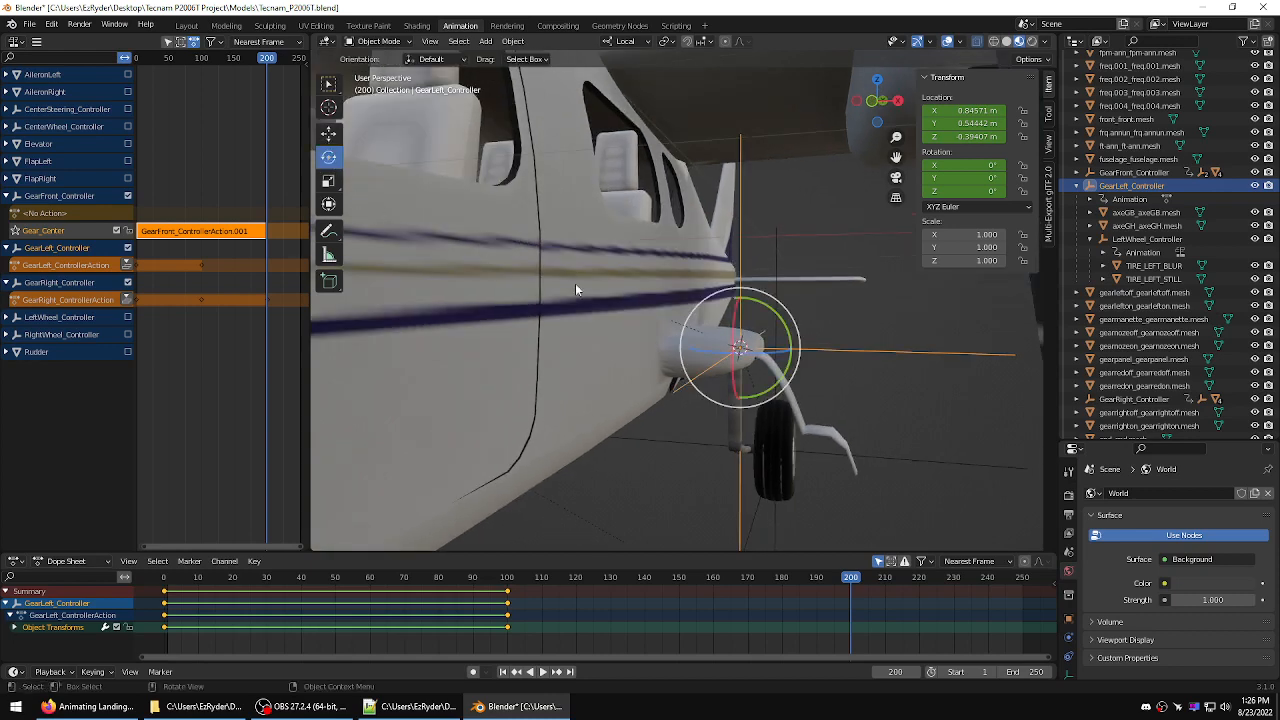
{"action": "middle_click_drag", "start_coordinate": [879, 373], "coordinate": [892, 367]}
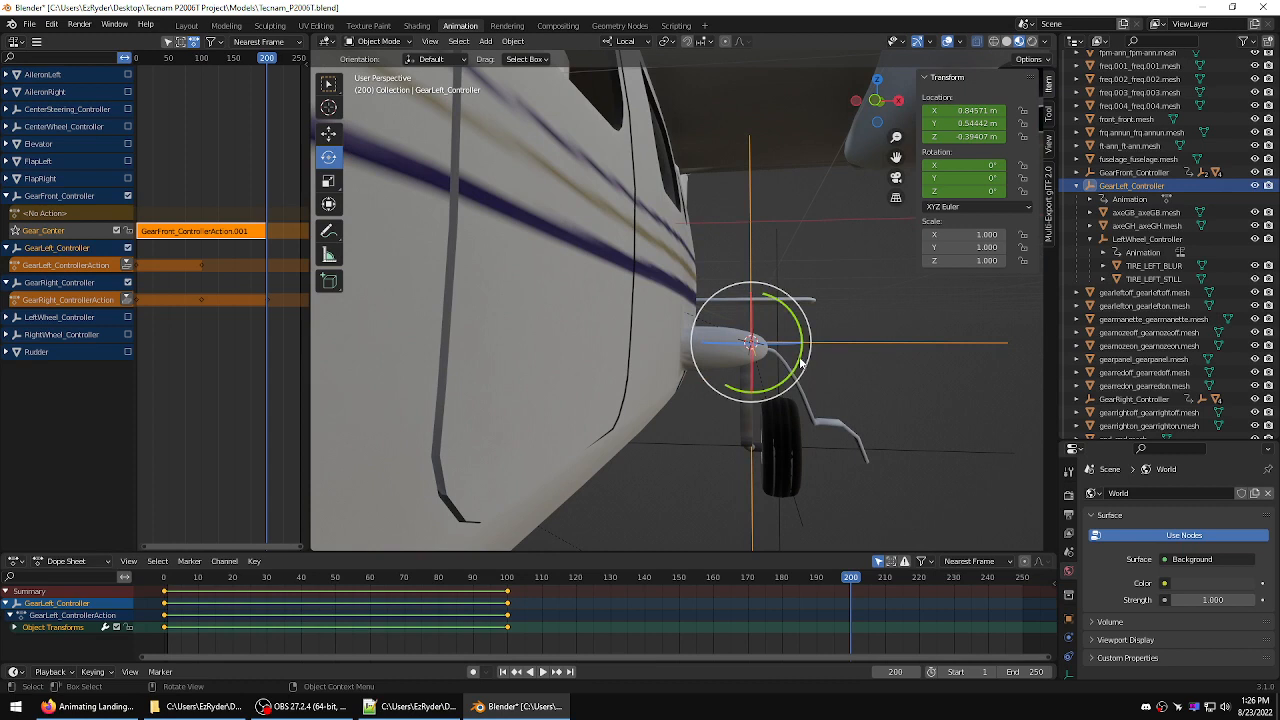
{"action": "left_click_drag", "start_coordinate": [800, 362], "coordinate": [808, 356]}
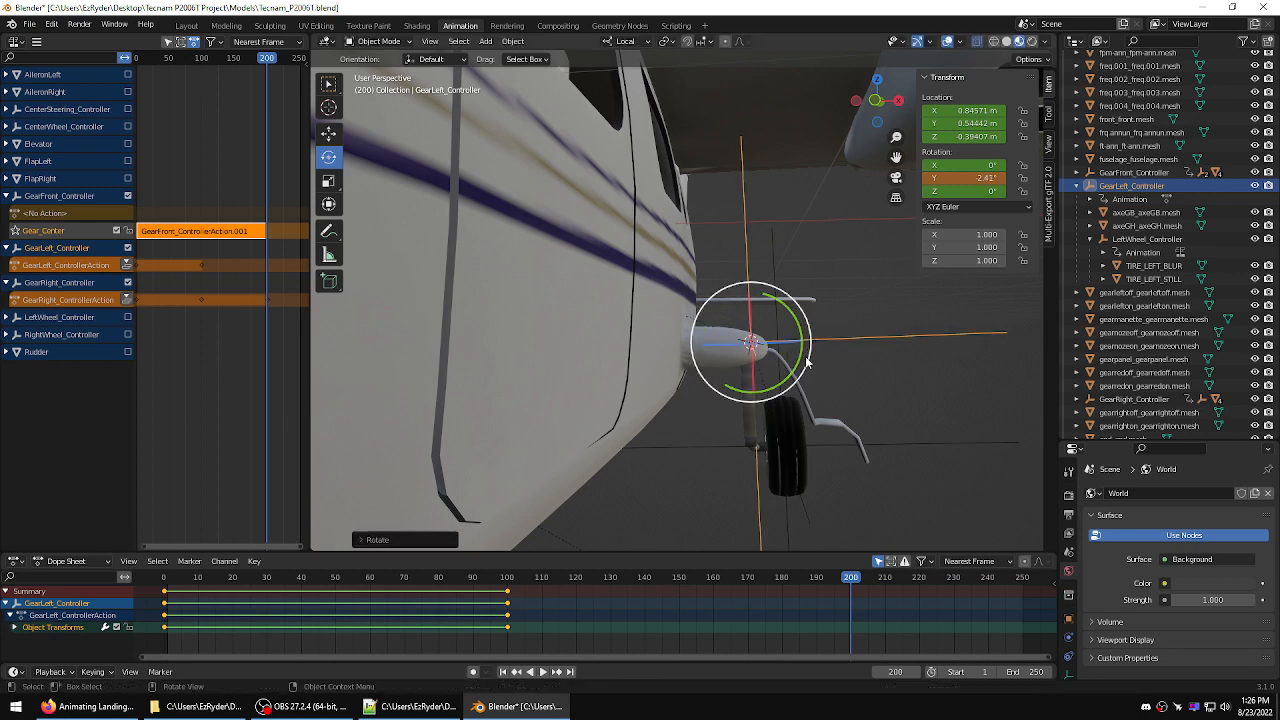
{"action": "left_click", "coordinate": [98, 672]}
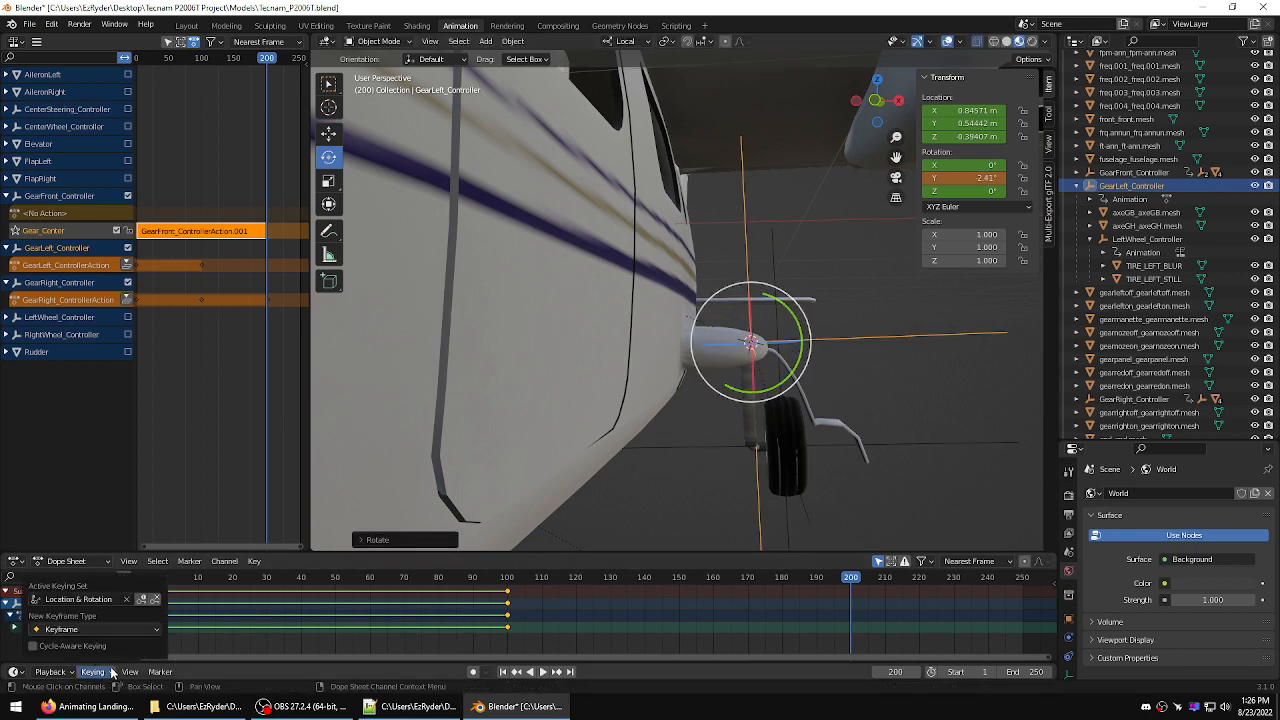
{"action": "left_click", "coordinate": [141, 602]}
- Play and scrub through the left gear animation, ending with the playhead at frame 0
{"action": "key", "text": "space"}
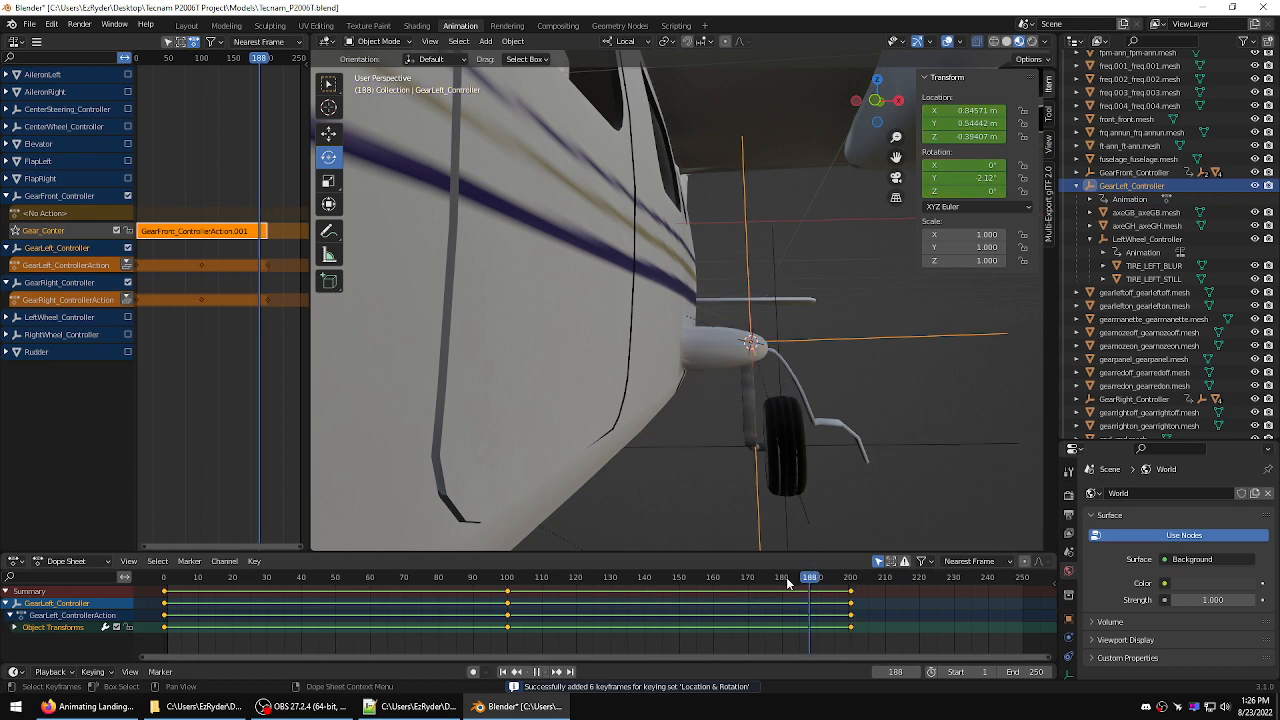
{"action": "left_click_drag", "start_coordinate": [798, 570], "coordinate": [154, 566]}
{"action": "key", "text": "space"}
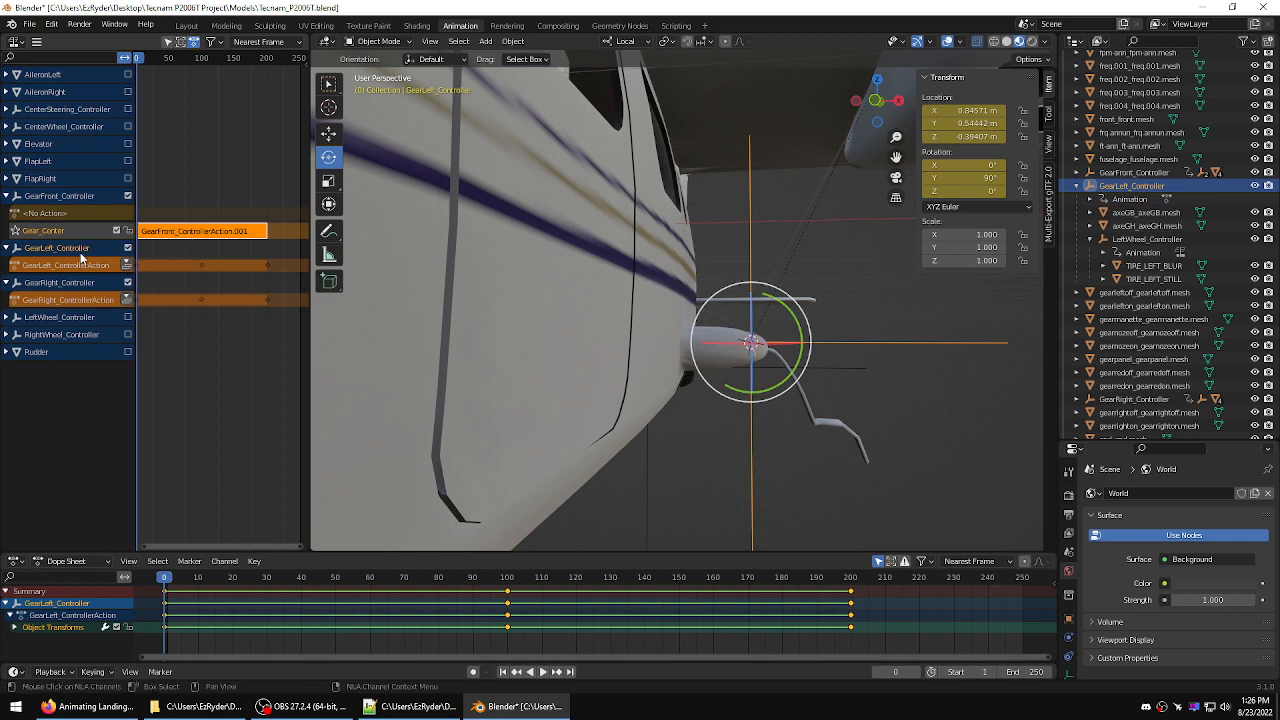
- Push GearLeft_ControllerAction down into an NLA strip and deselect the strip
{"action": "right_click", "coordinate": [174, 263]}
{"action": "left_click", "coordinate": [174, 263]}
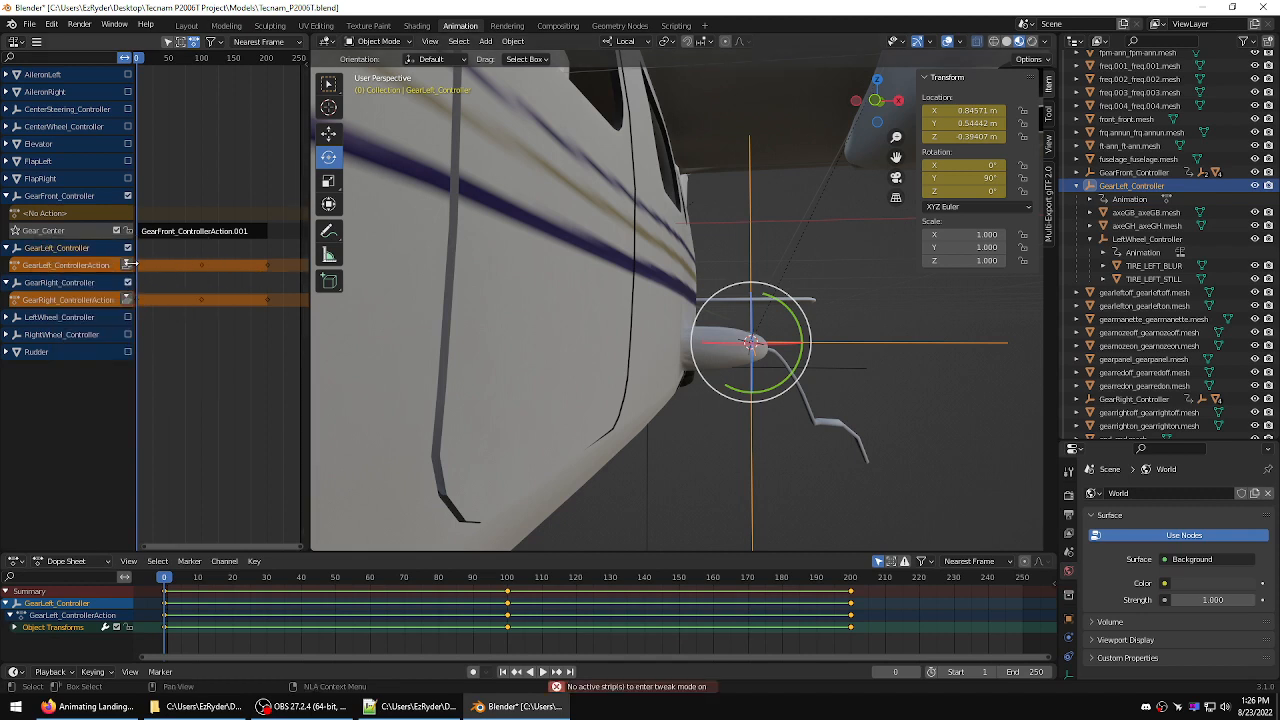
{"action": "left_click", "coordinate": [127, 264]}
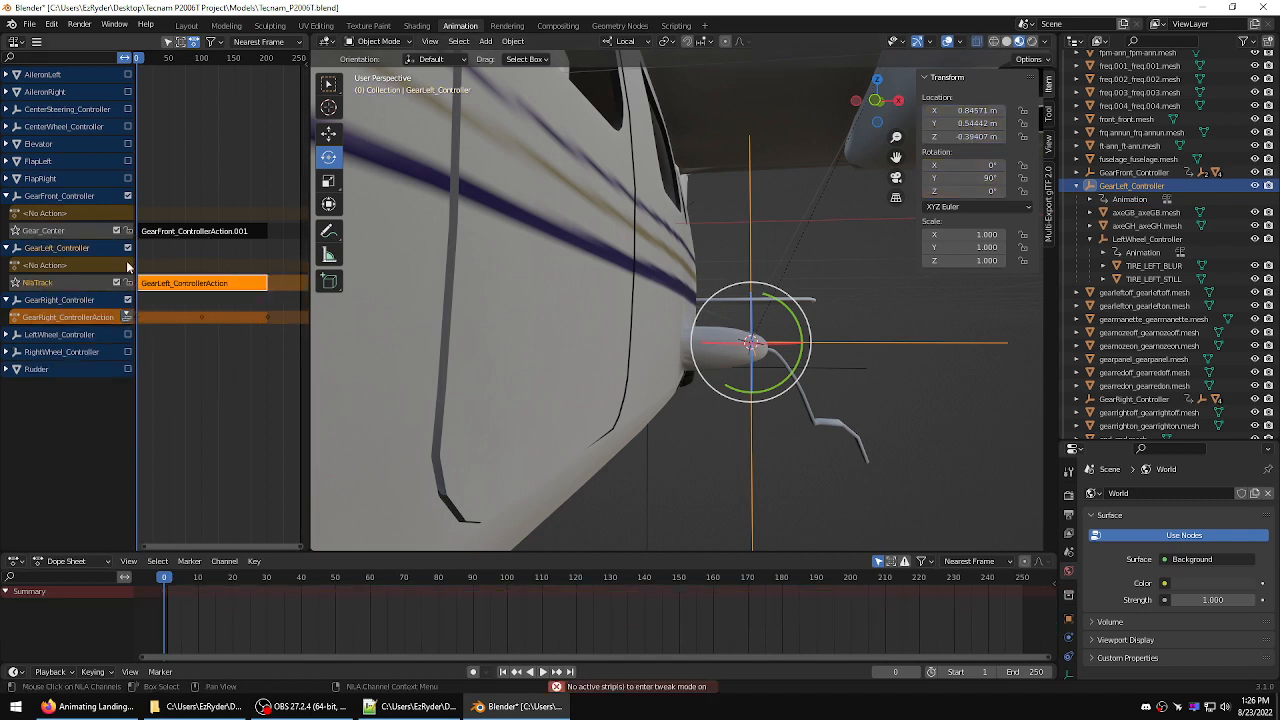
{"action": "left_click", "coordinate": [186, 320]}
{"action": "right_click", "coordinate": [186, 320]}
{"action": "left_click", "coordinate": [185, 320]}
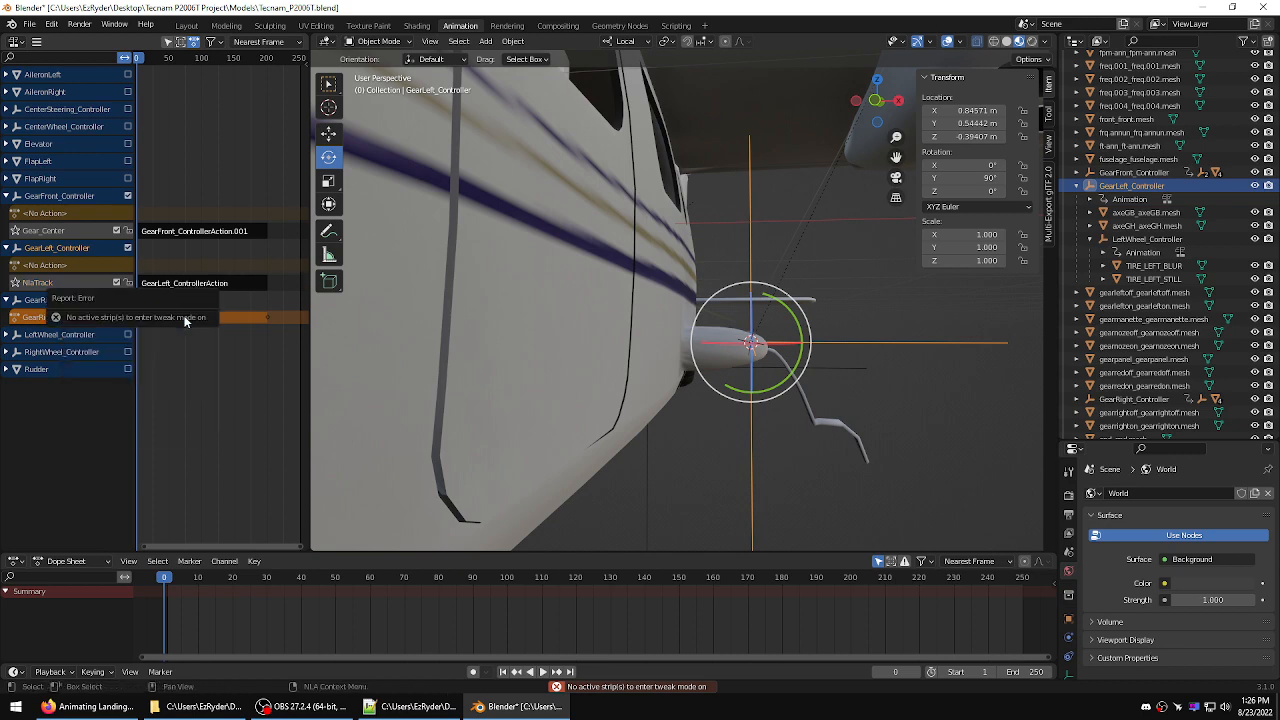
- Select GearRight_Controller in the viewport and push GearRight_ControllerAction down into an NLA strip
{"action": "middle_click_drag", "start_coordinate": [769, 410], "coordinate": [615, 415]}
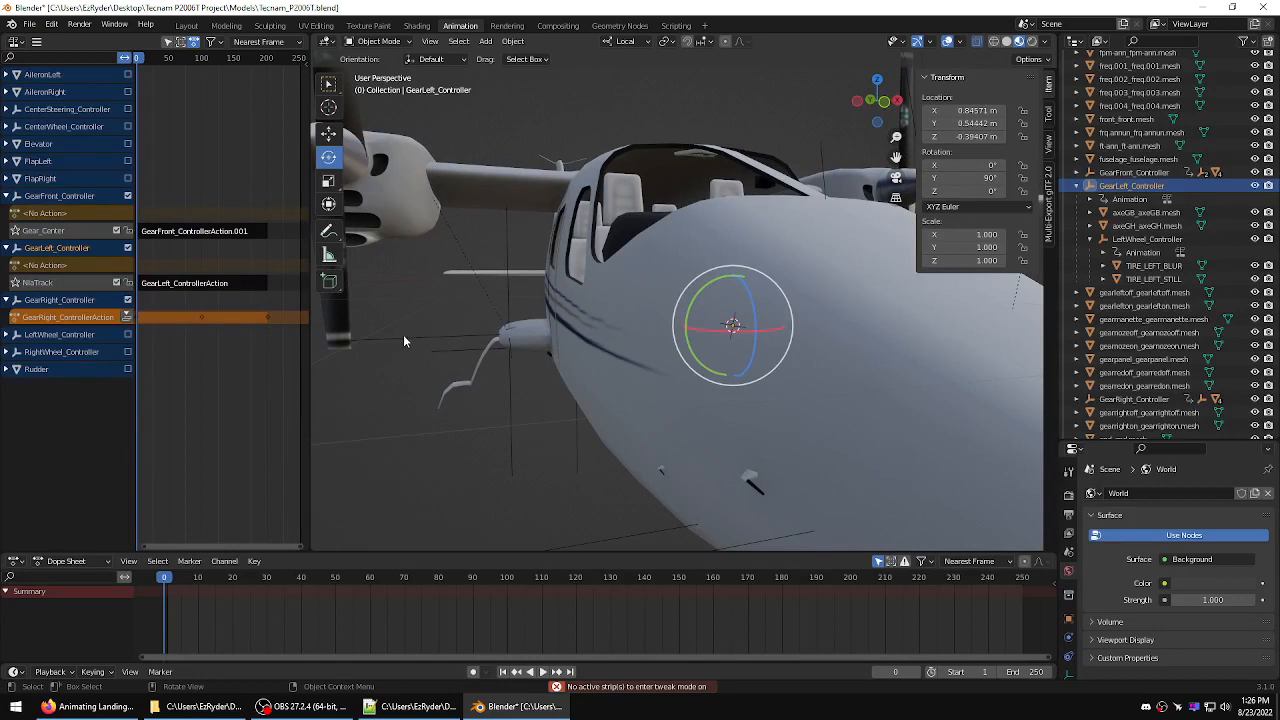
{"action": "left_click", "coordinate": [404, 341]}
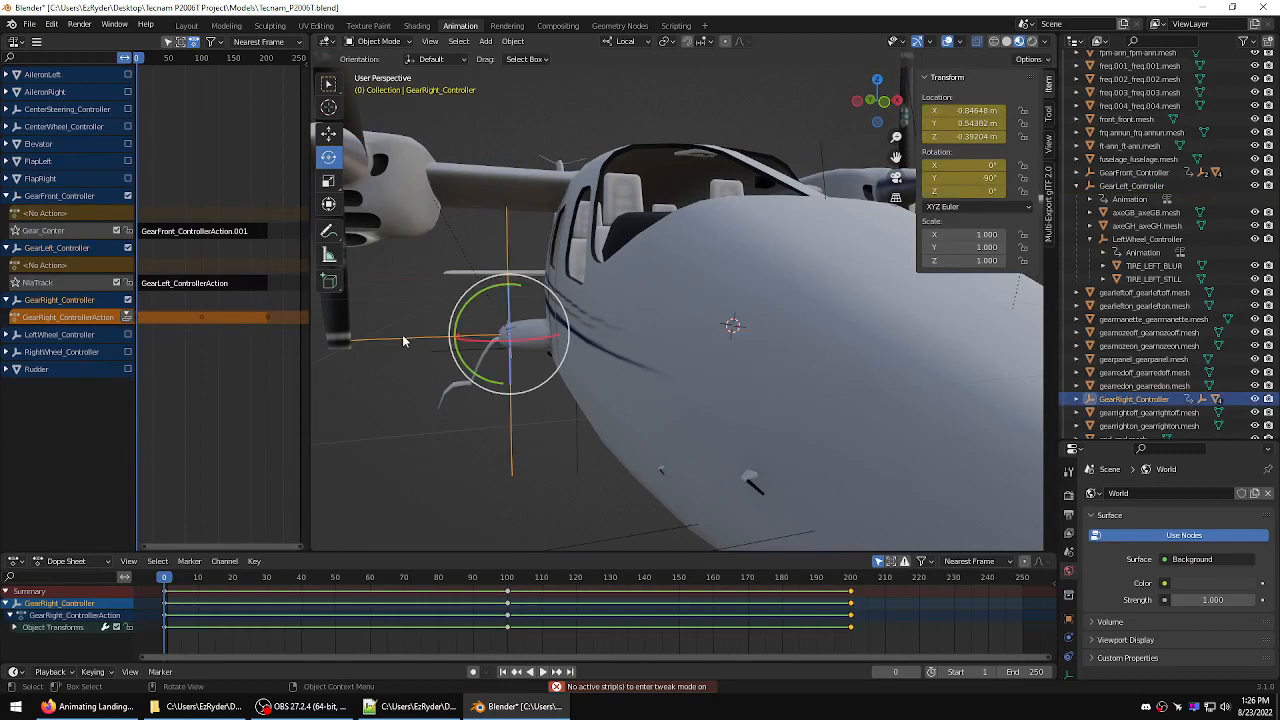
{"action": "left_click", "coordinate": [126, 318]}
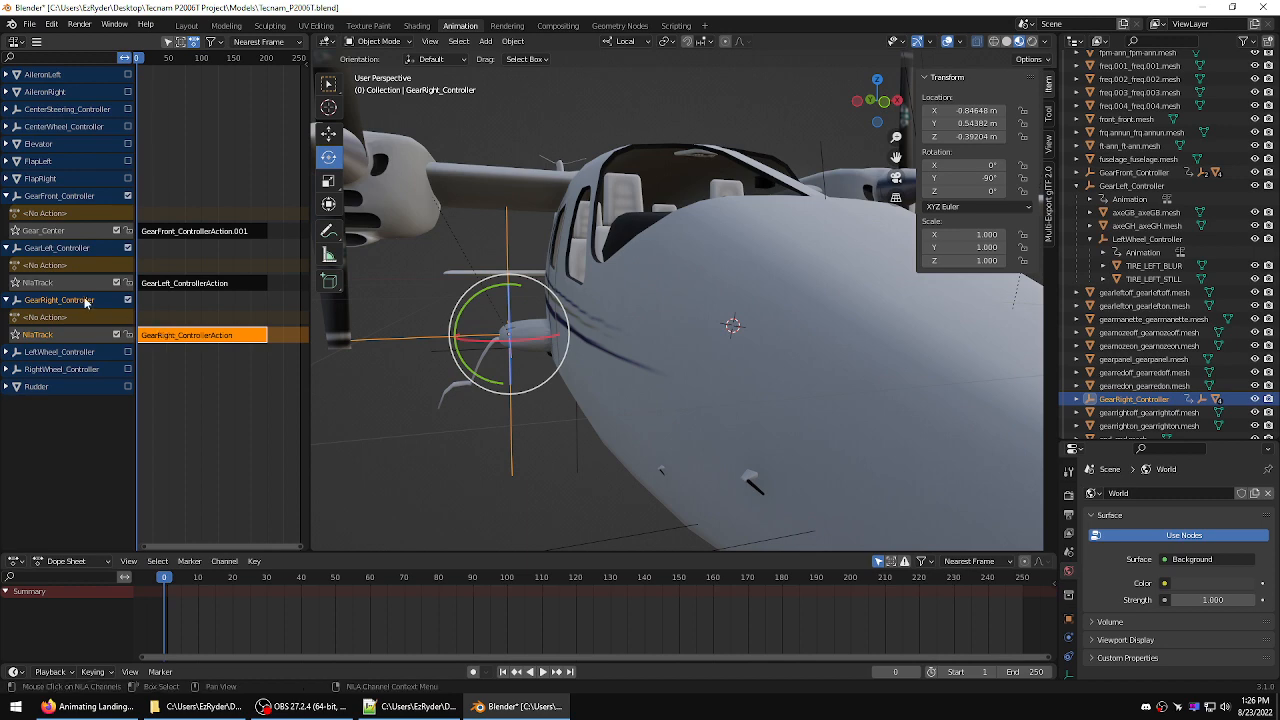
{"action": "mouse_move", "coordinate": [422, 383]}
{"action": "middle_mouse_down"}
{"action": "mouse_move", "coordinate": [480, 361]}
{"action": "mouse_move", "coordinate": [416, 385]}
{"action": "middle_mouse_up"}
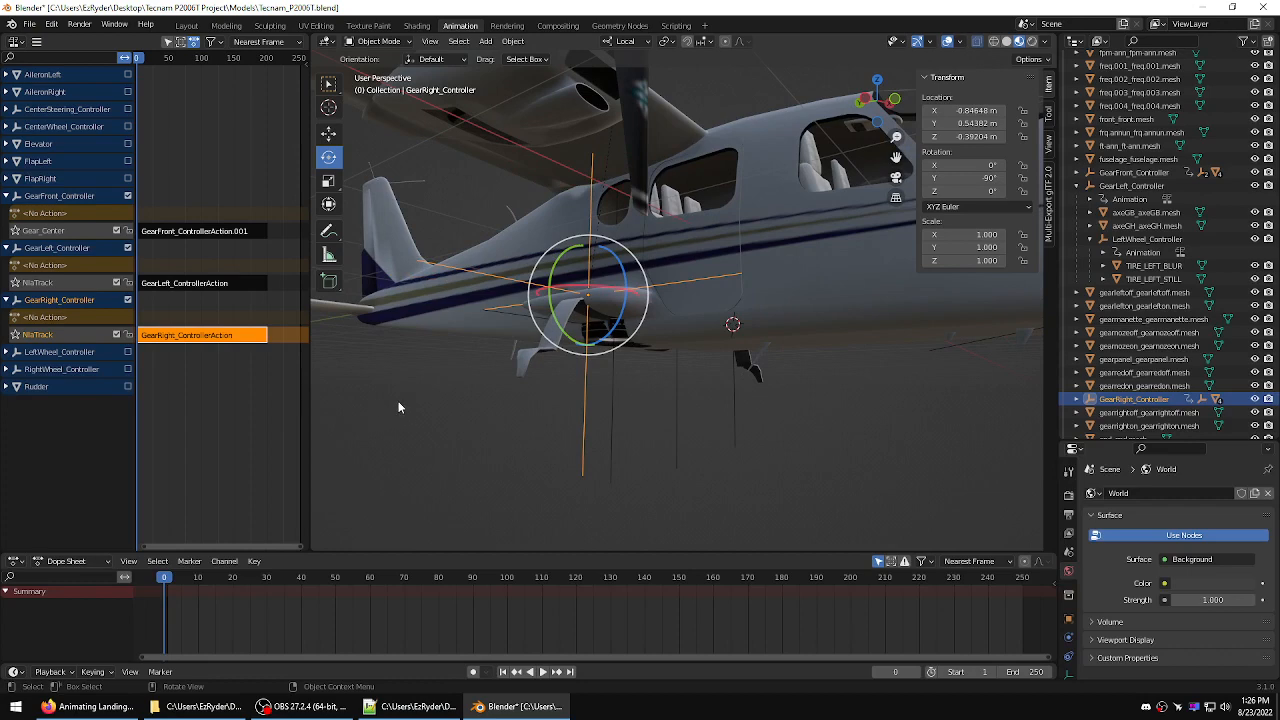
- Switch to Notepad++ and copy the animation name Gear_Right from the ASOBO_GEAR_Right_Template entry in Tecnam_P2006T.xml
{"action": "left_click", "coordinate": [410, 706]}
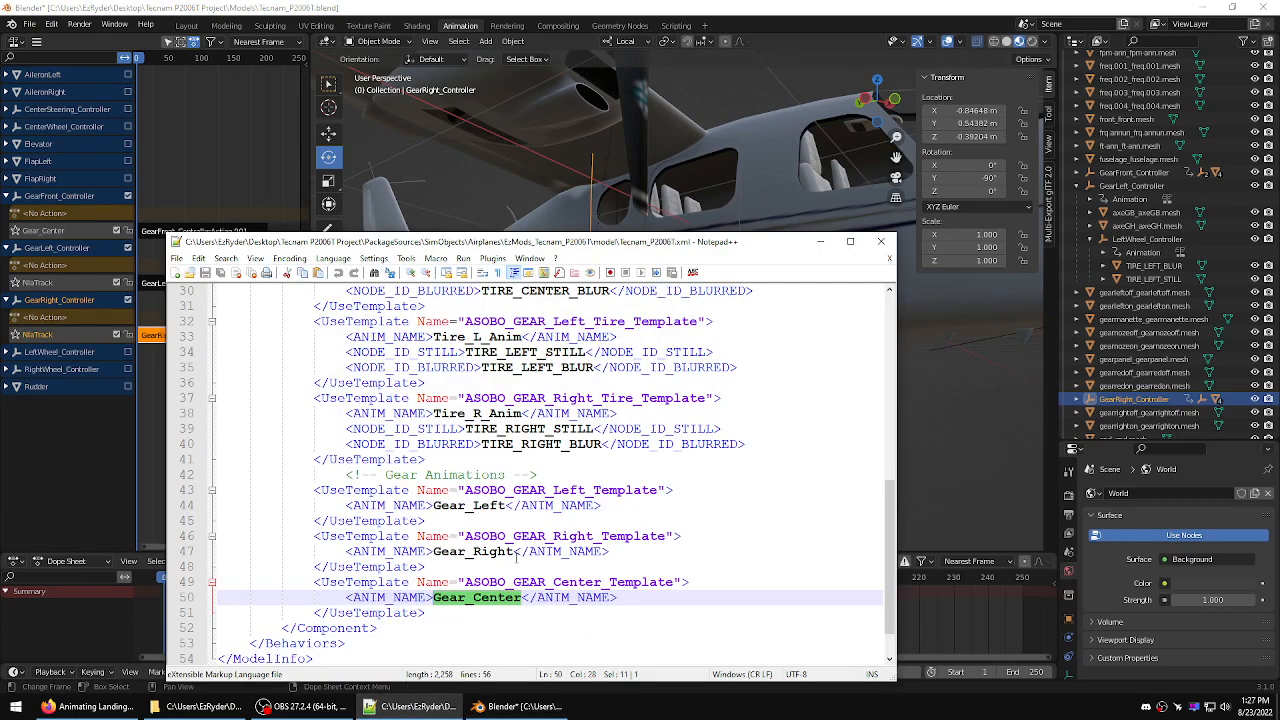
{"action": "left_click_drag", "start_coordinate": [515, 552], "coordinate": [433, 552]}
{"action": "right_click", "coordinate": [446, 553]}
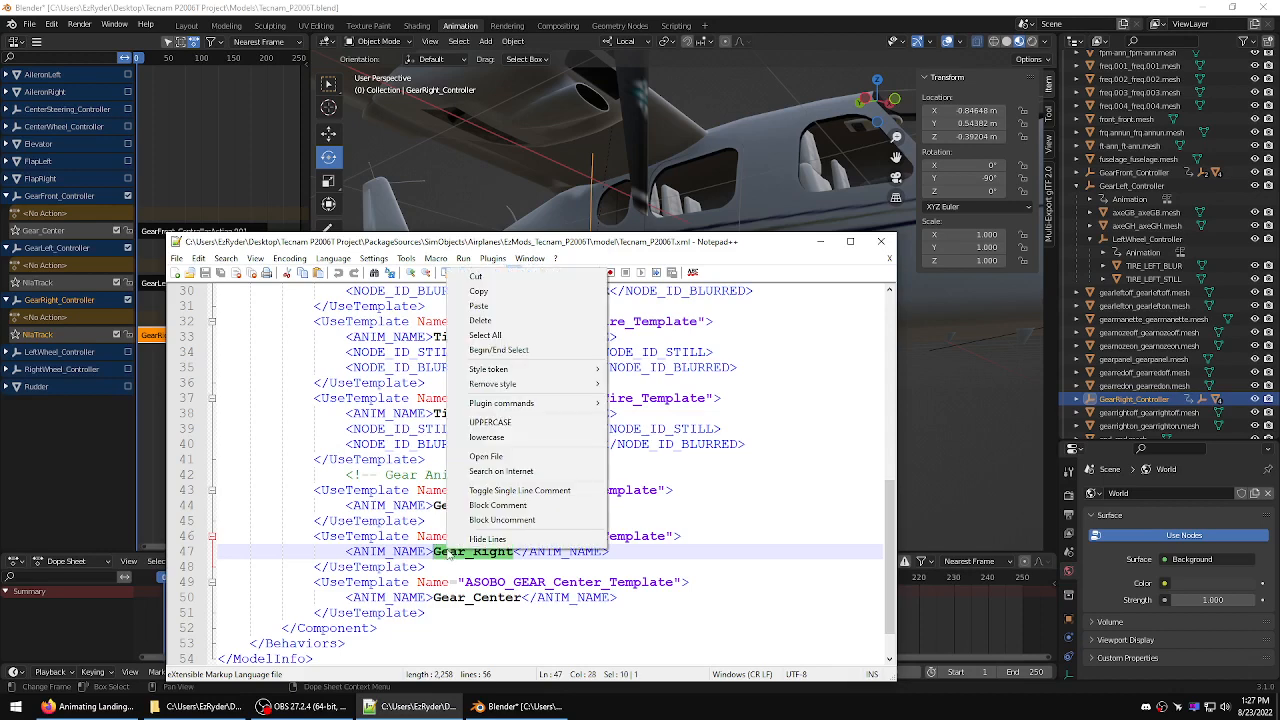
{"action": "left_click", "coordinate": [486, 298]}
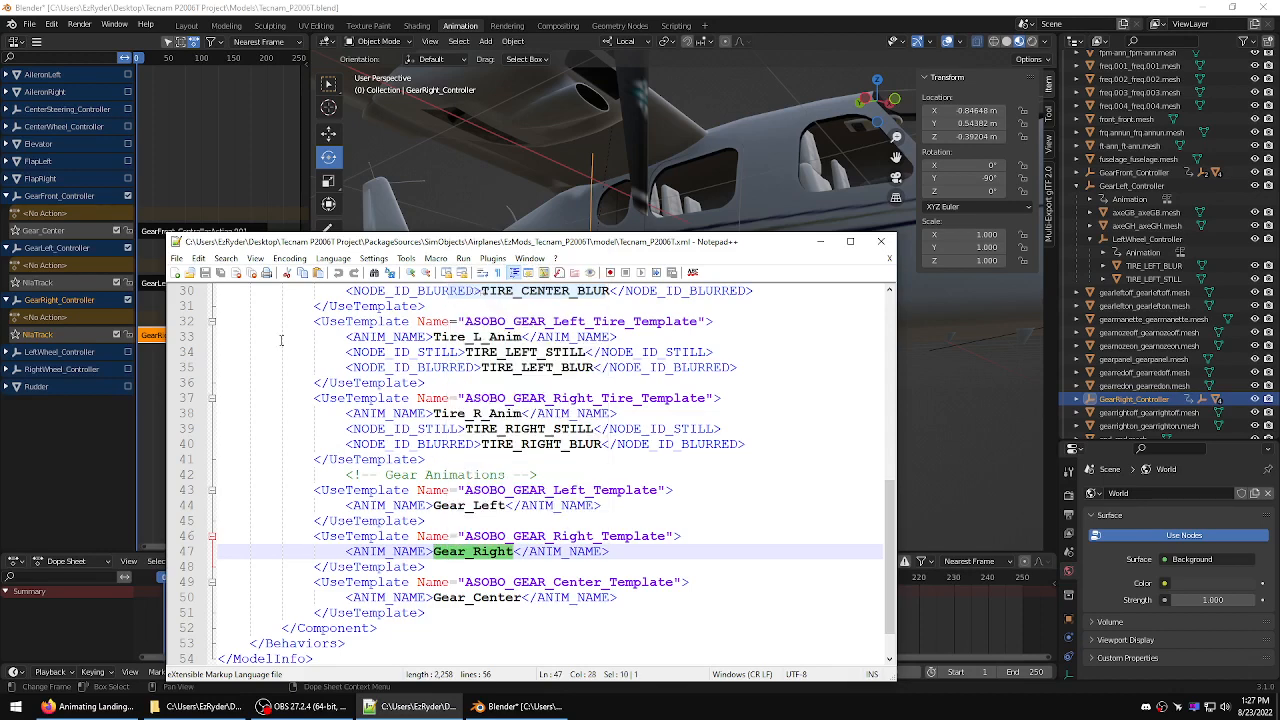
- Return to Blender and rename GearRight_Controller's NLA track to Gear_Right
{"action": "left_click", "coordinate": [73, 450]}
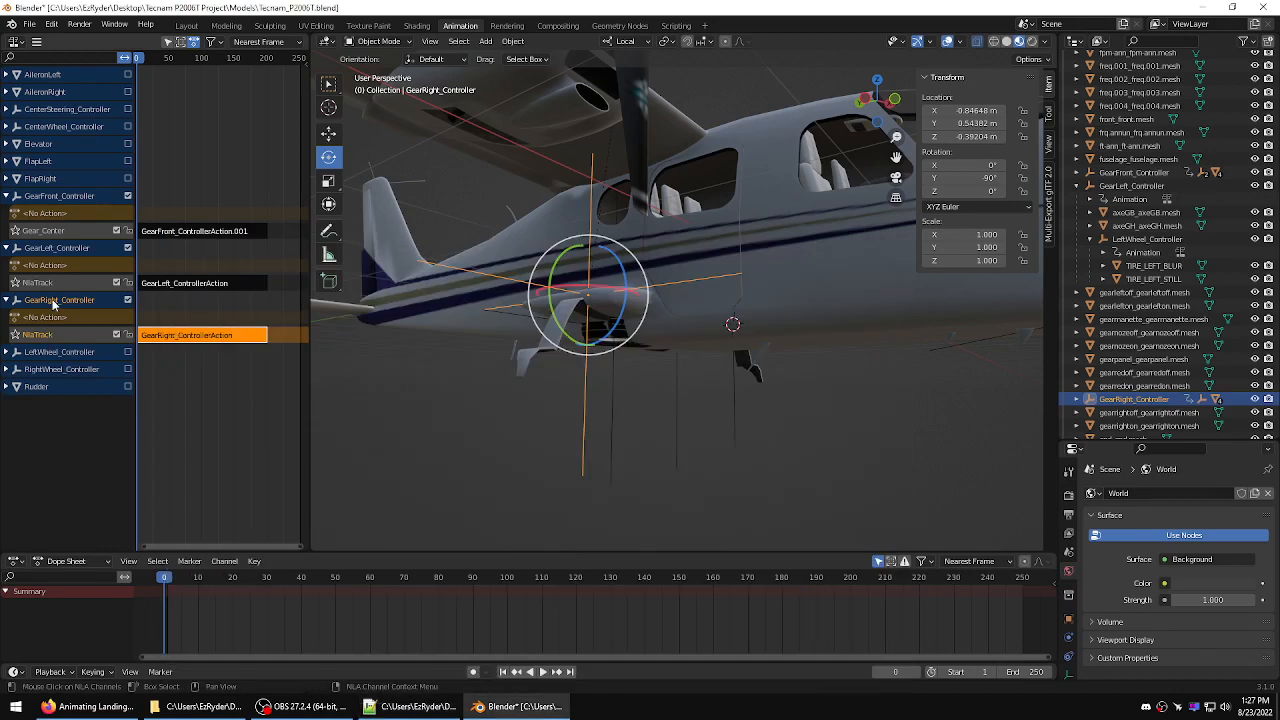
{"action": "left_click", "coordinate": [412, 707]}
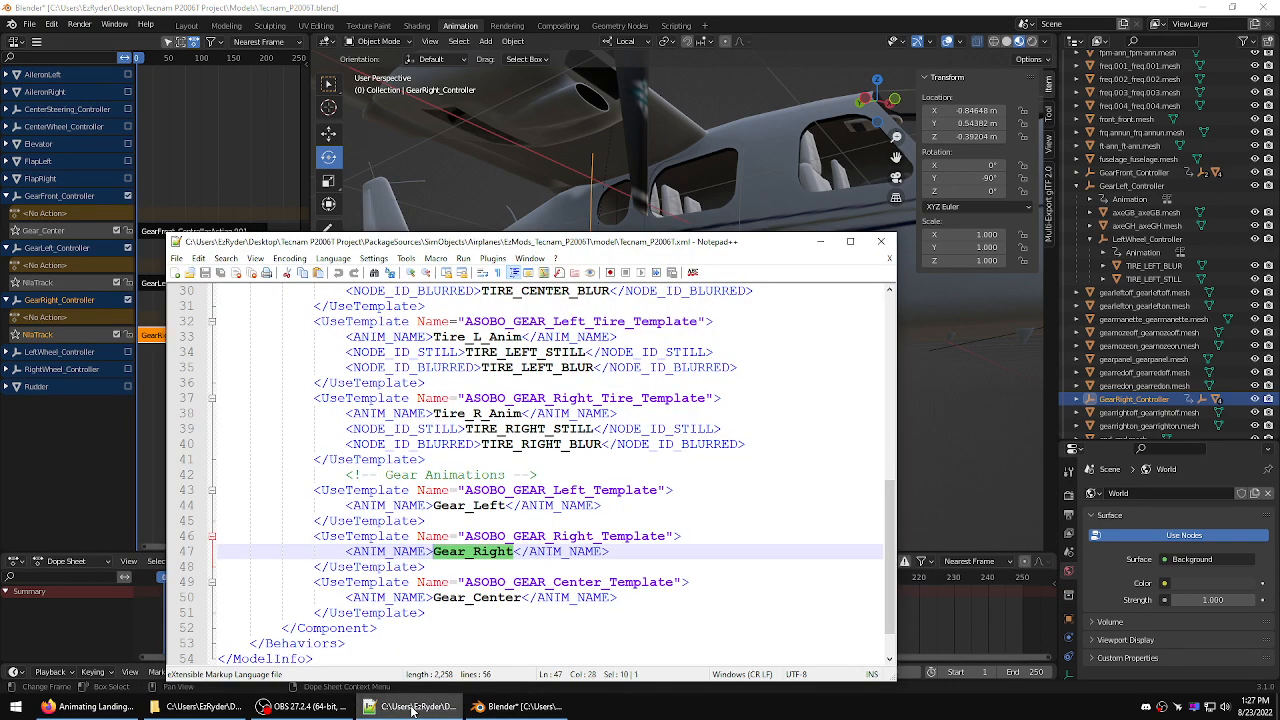
{"action": "left_click", "coordinate": [100, 444]}
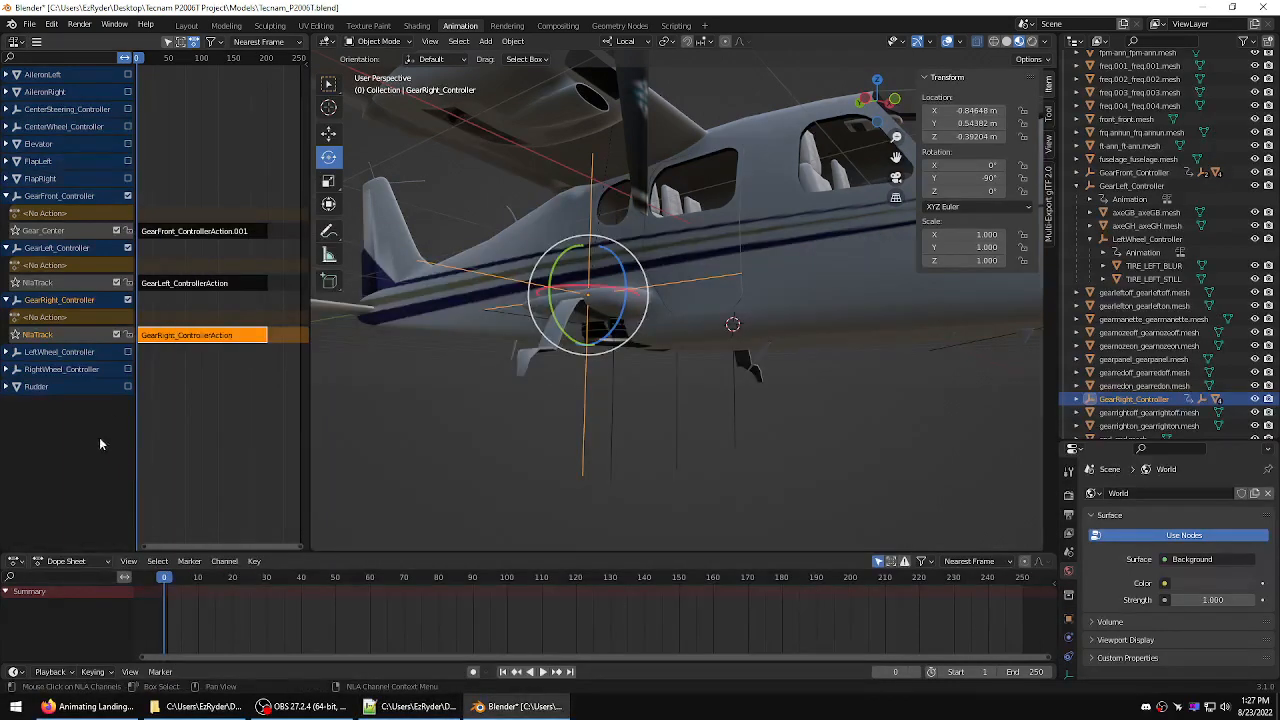
{"action": "double_click", "coordinate": [37, 335]}
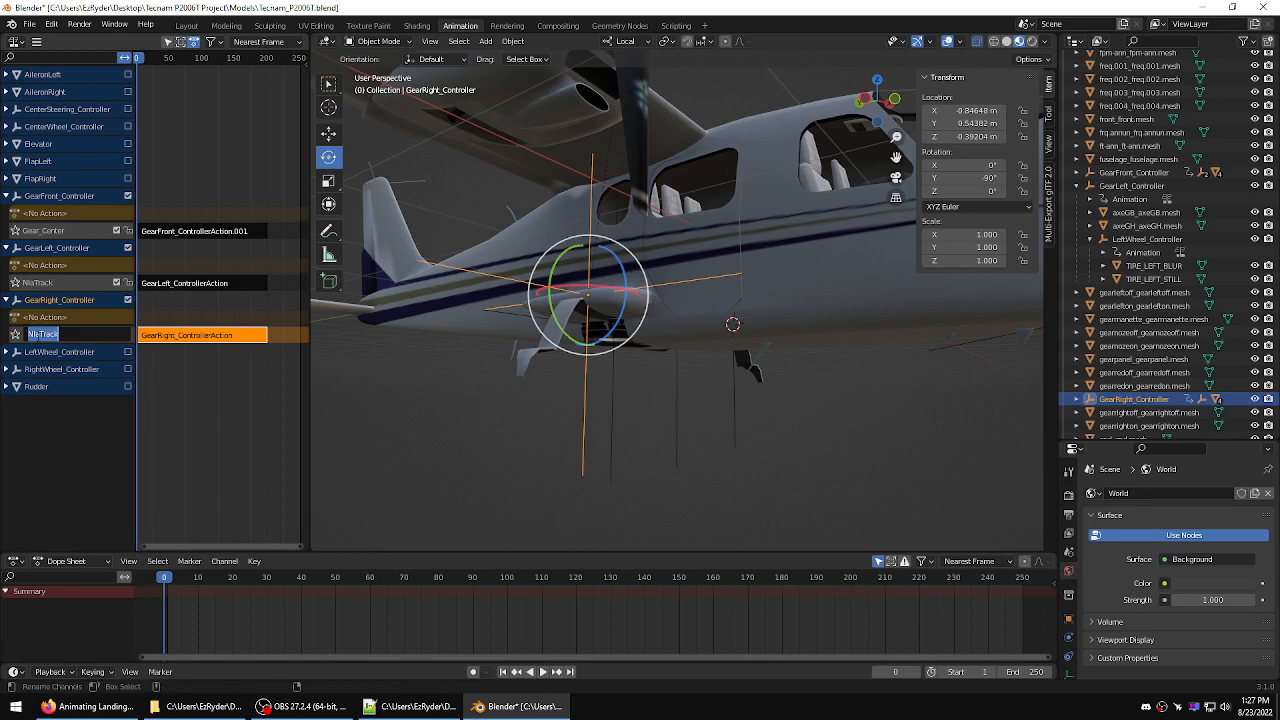
{"action": "type", "text": "Gear_Right"}
{"action": "key", "text": "Return"}
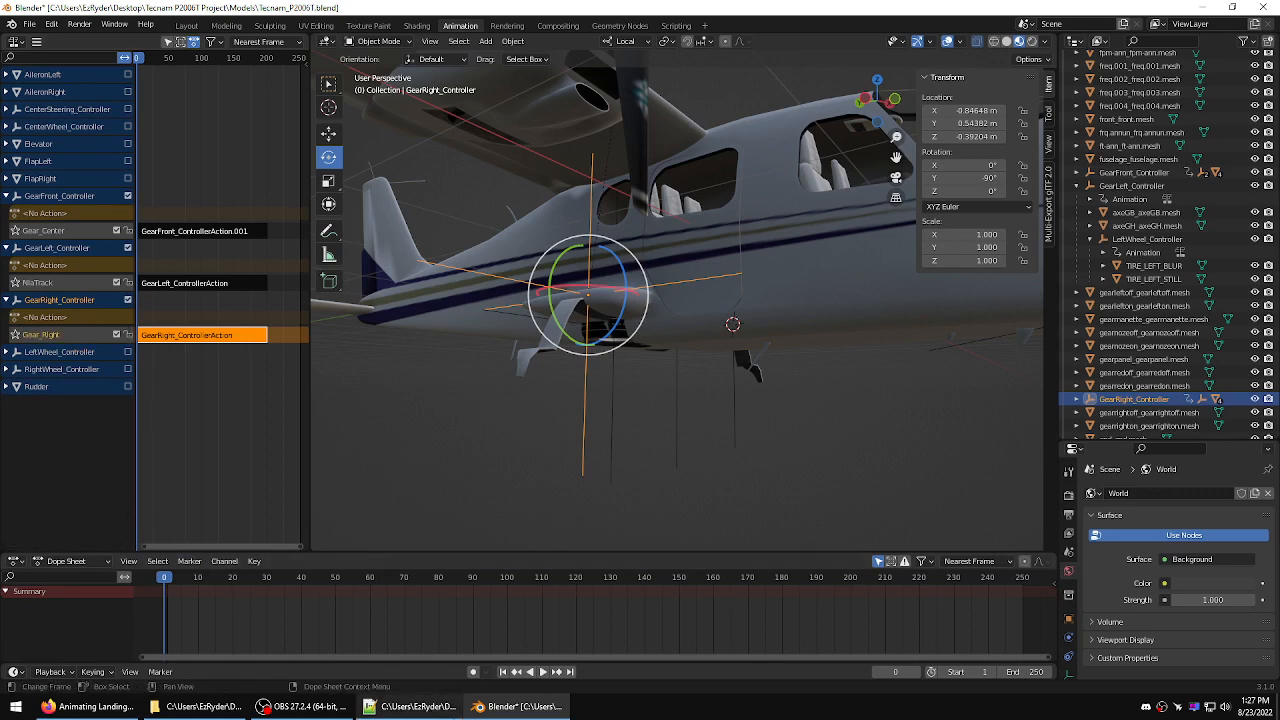
- Switch to Notepad++ and copy the animation name Gear_Left from the ASOBO_GEAR_Left_Template entry
{"action": "left_click", "coordinate": [453, 708]}
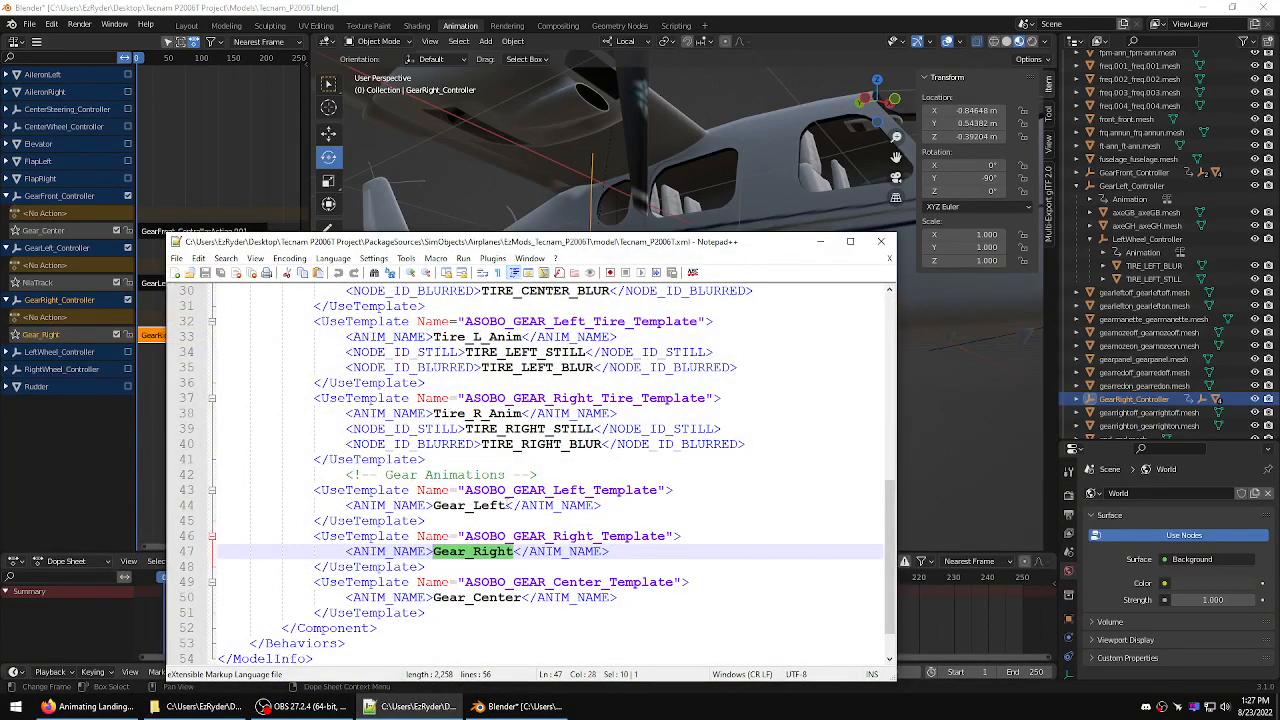
{"action": "left_click_drag", "start_coordinate": [507, 505], "coordinate": [432, 505]}
{"action": "right_click", "coordinate": [456, 508]}
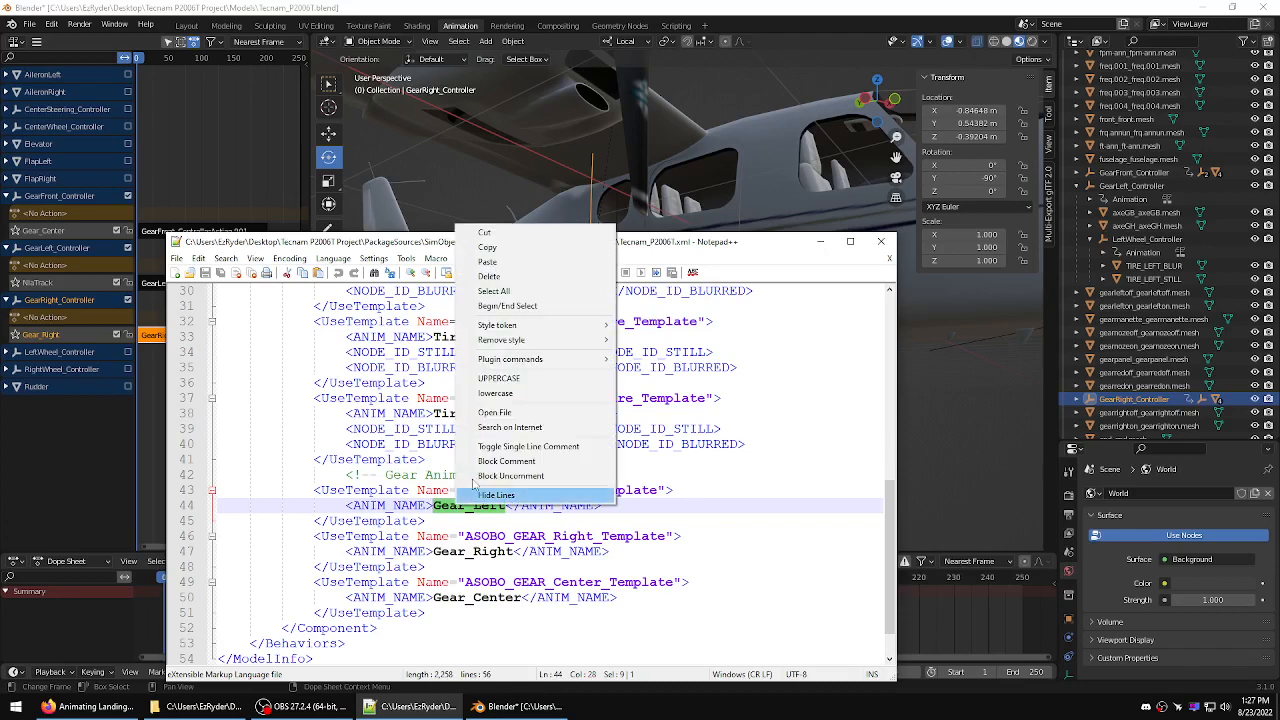
{"action": "left_click", "coordinate": [490, 247]}
- Return to Blender and rename GearLeft_Controller's NLA track to Gear_Left
{"action": "left_click", "coordinate": [160, 428]}
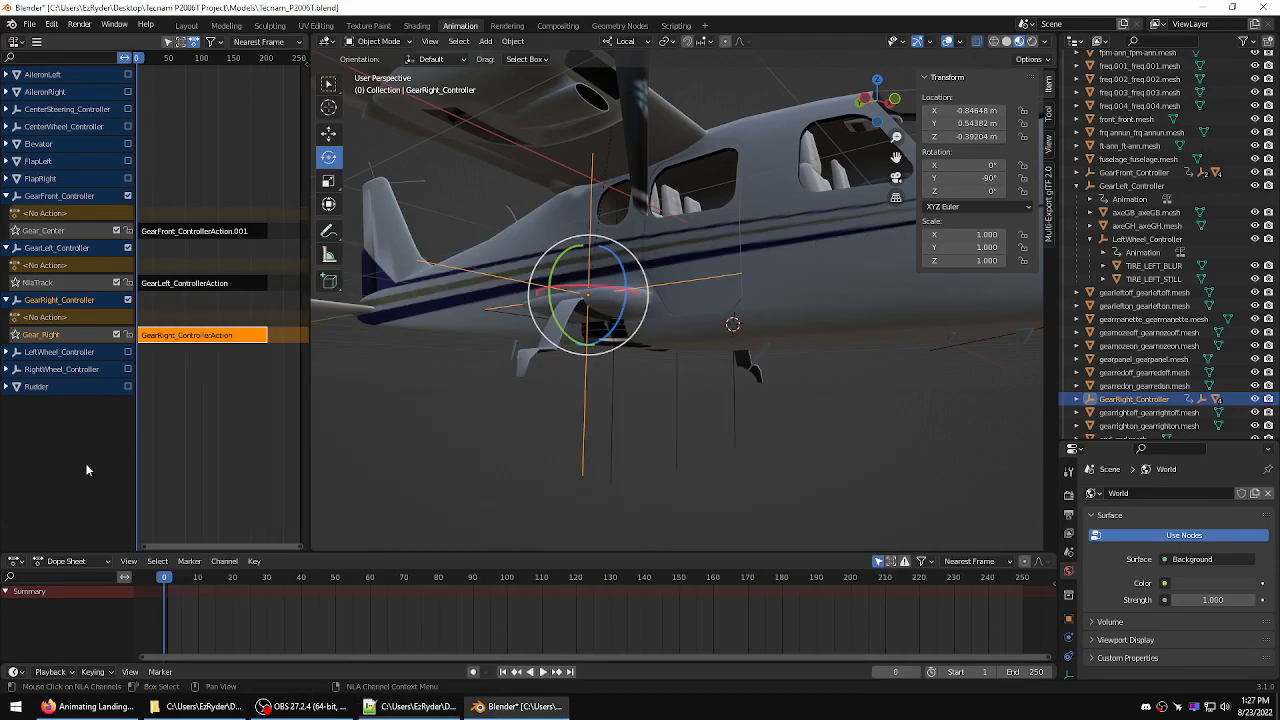
{"action": "double_click", "coordinate": [43, 284]}
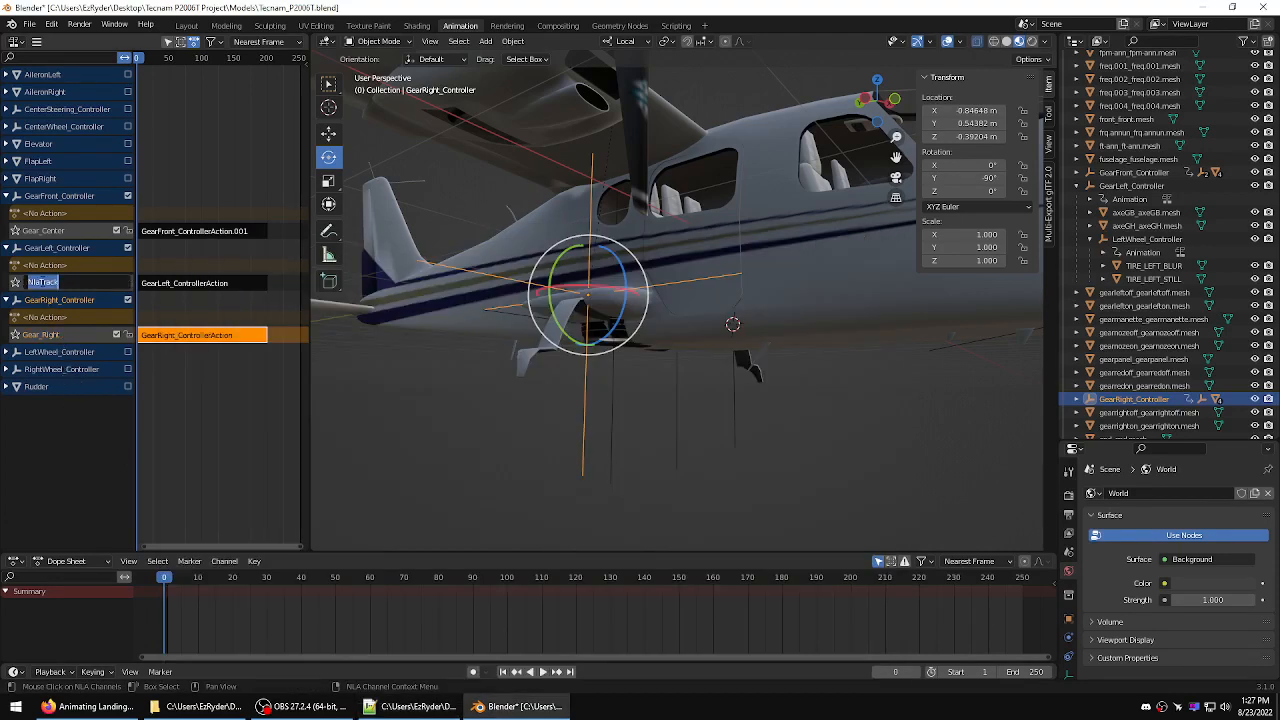
{"action": "key", "text": "ctrl+v"}
{"action": "key", "text": "Return"}
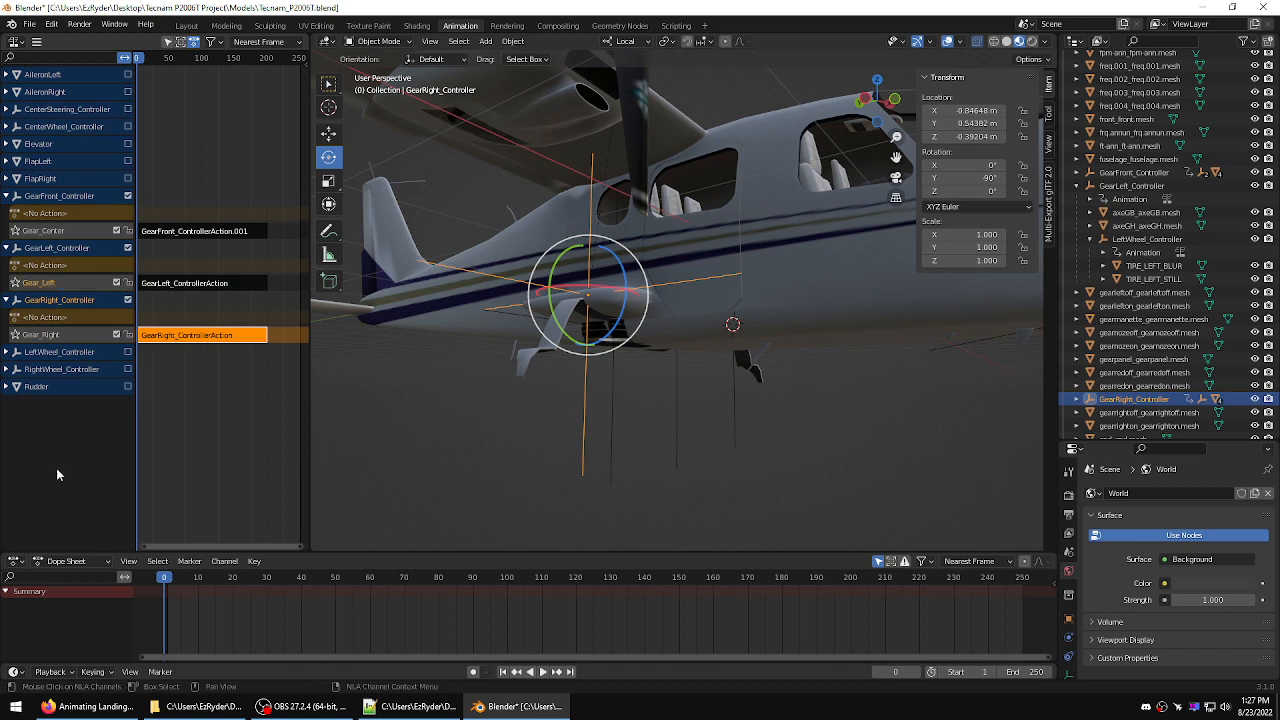
- Deselect the right gear controller and scrub from frame 0 to frame 100 to check all three landing gears together
{"action": "left_click", "coordinate": [848, 463]}
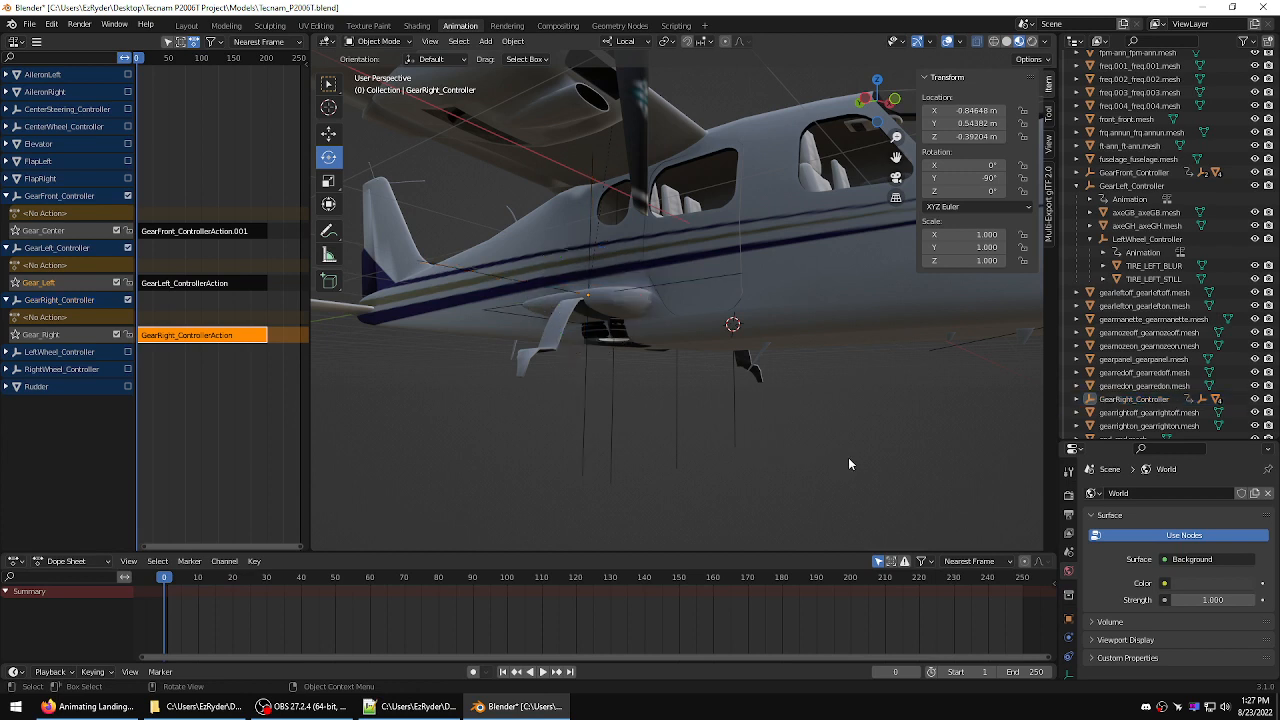
{"action": "scroll", "coordinate": [848, 462], "scroll_direction": "down", "scroll_amount": 8}
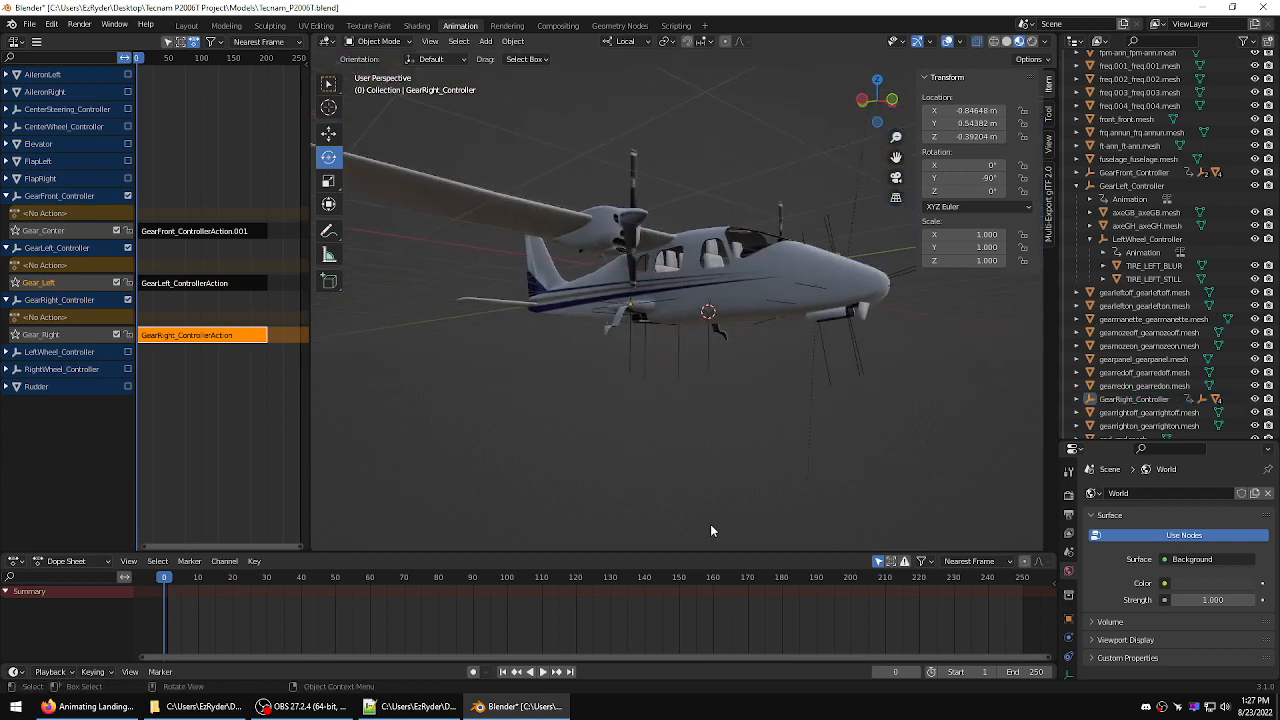
{"action": "left_click_drag", "start_coordinate": [165, 578], "coordinate": [508, 582]}
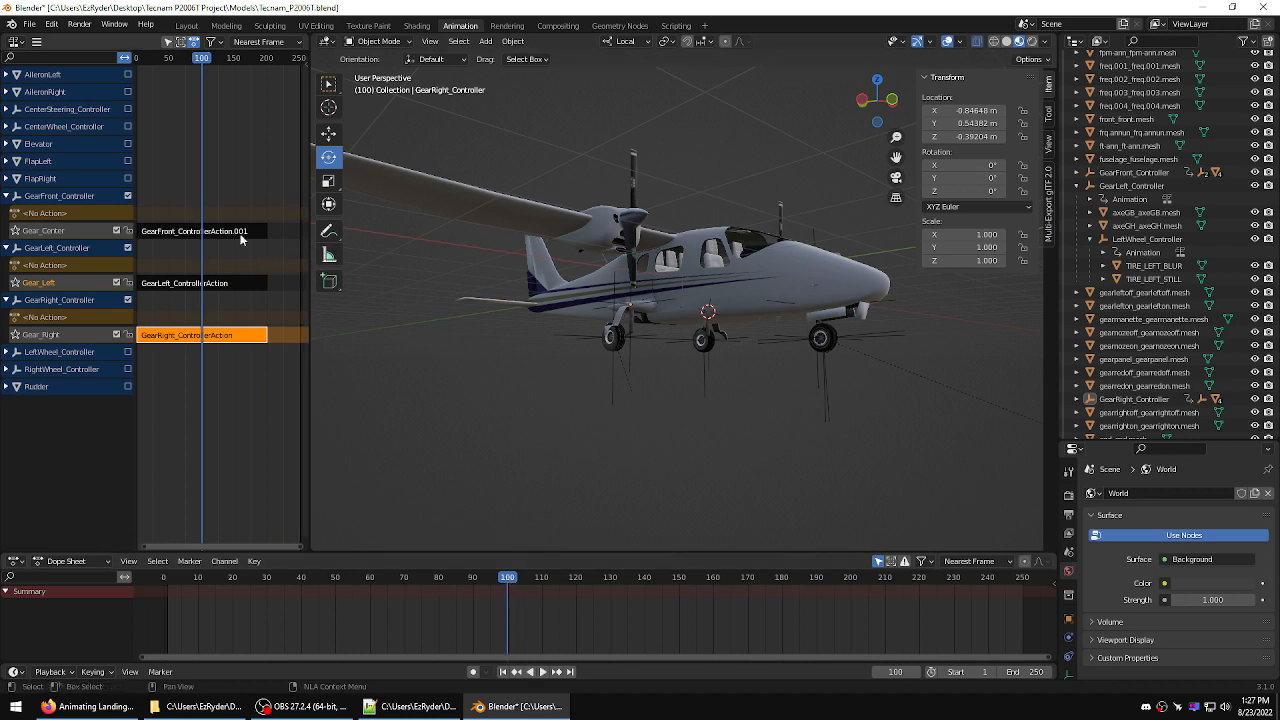
- Clear the object and NLA strip selection, and save Tecnam_P2006T.blend
{"action": "left_click", "coordinate": [58, 300]}
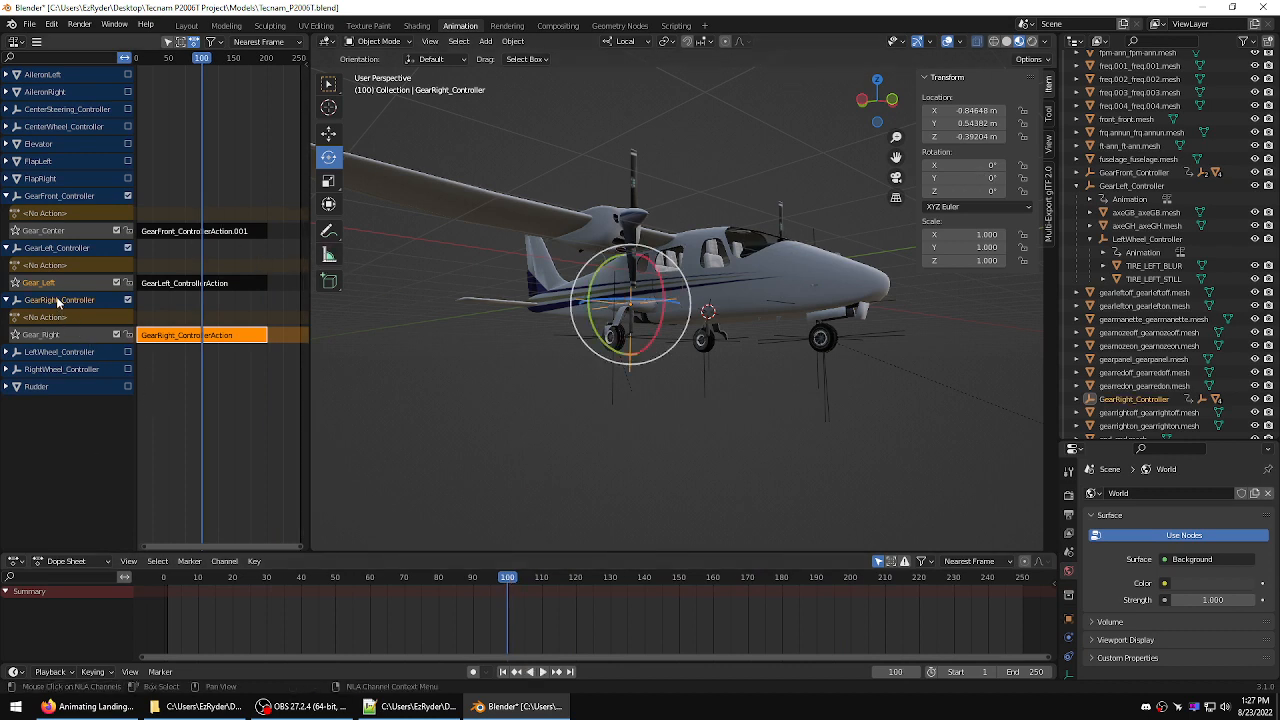
{"action": "left_click", "coordinate": [337, 351]}
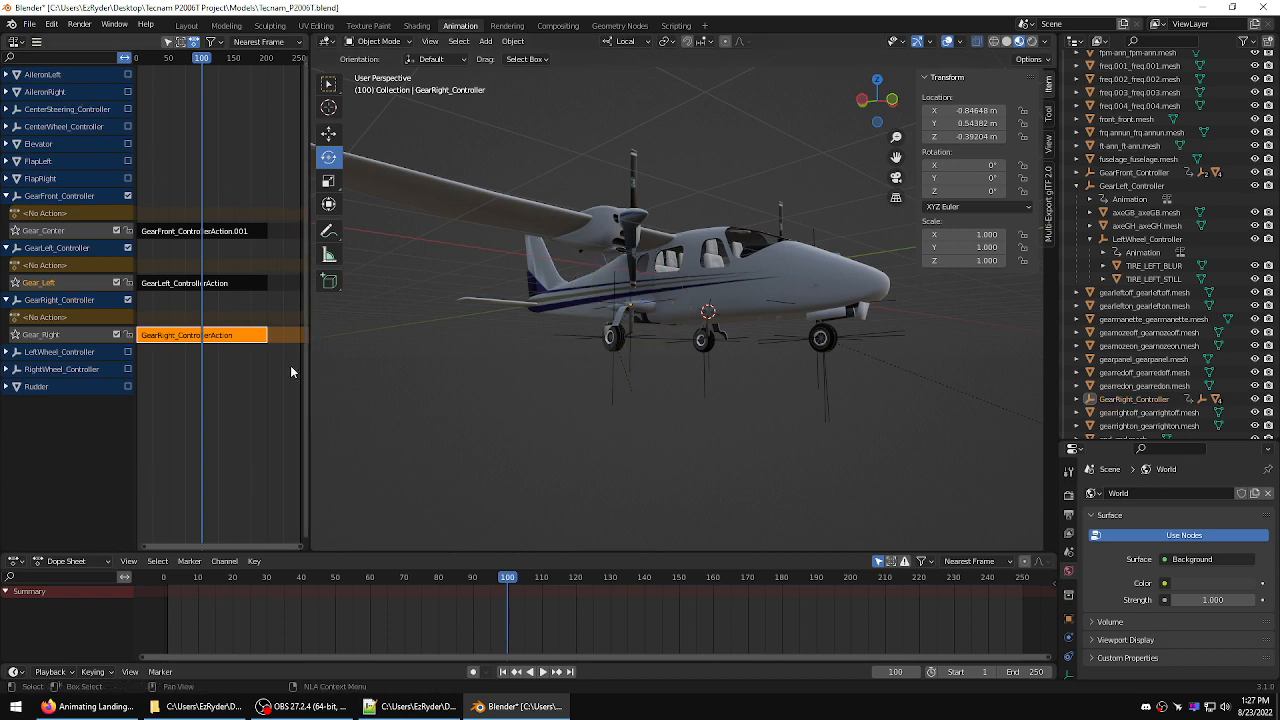
{"action": "left_click", "coordinate": [163, 273]}
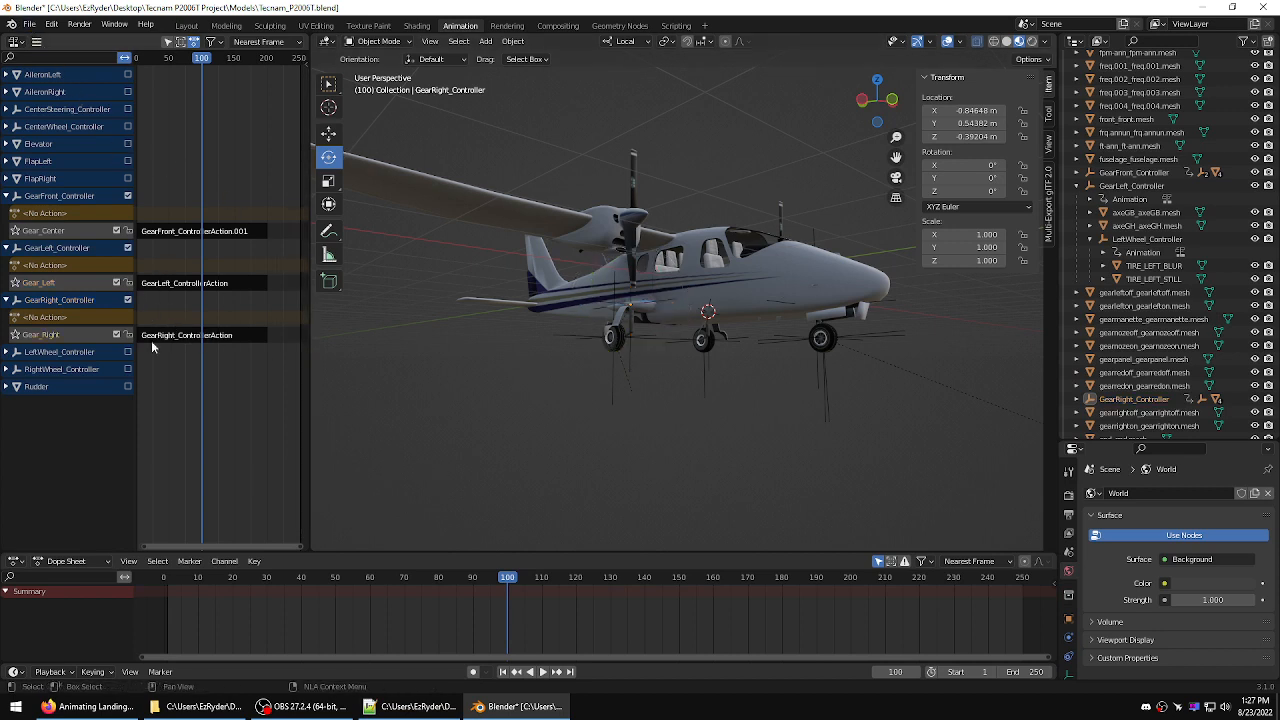
{"action": "left_click", "coordinate": [31, 24]}
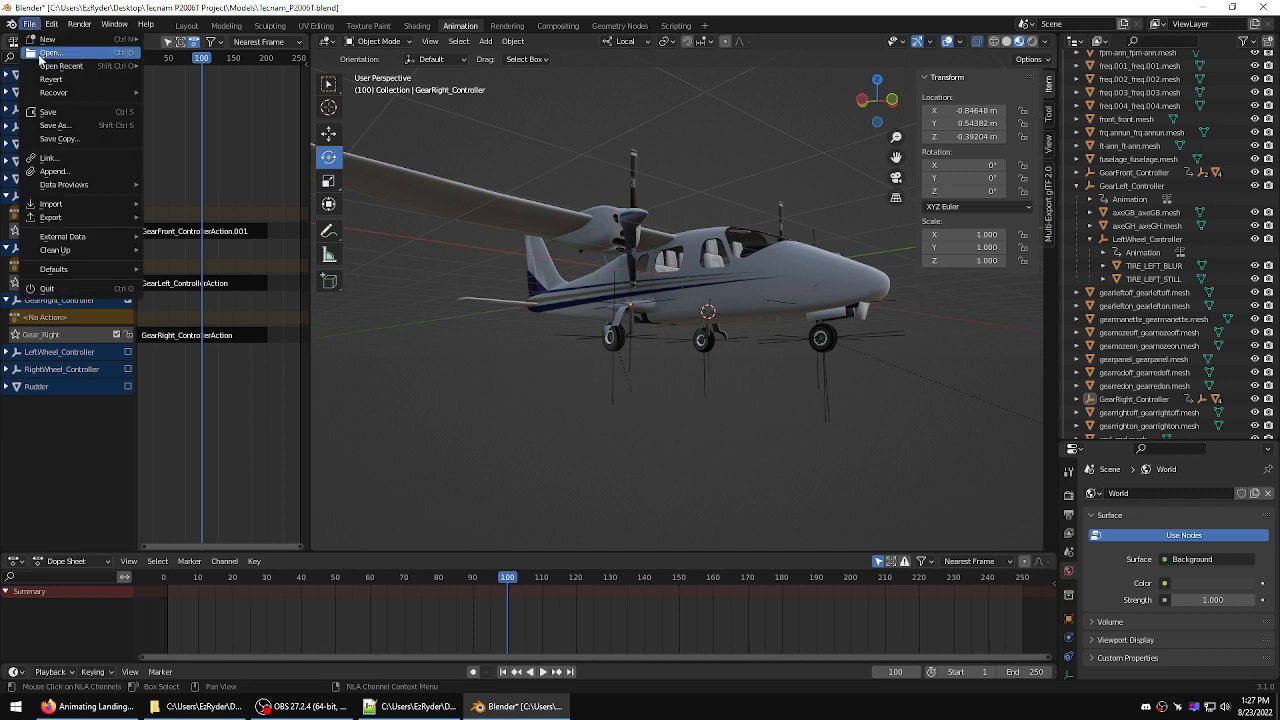
{"action": "left_click", "coordinate": [47, 110]}
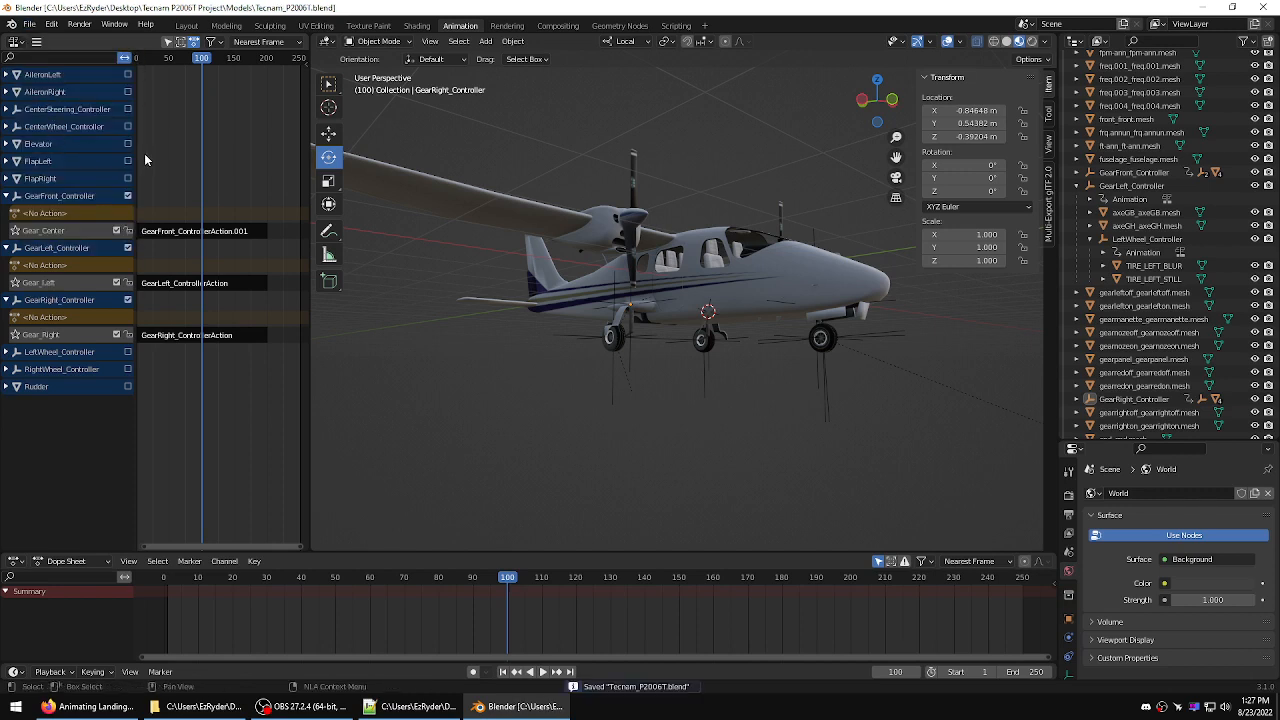
- Export the aircraft as glTF to PackageSources\SimObjects\Airplanes\EzMods_Tecnam_P2006T\model, overwriting the existing Tecnam_P2006T.gltf
{"action": "left_click", "coordinate": [29, 24]}
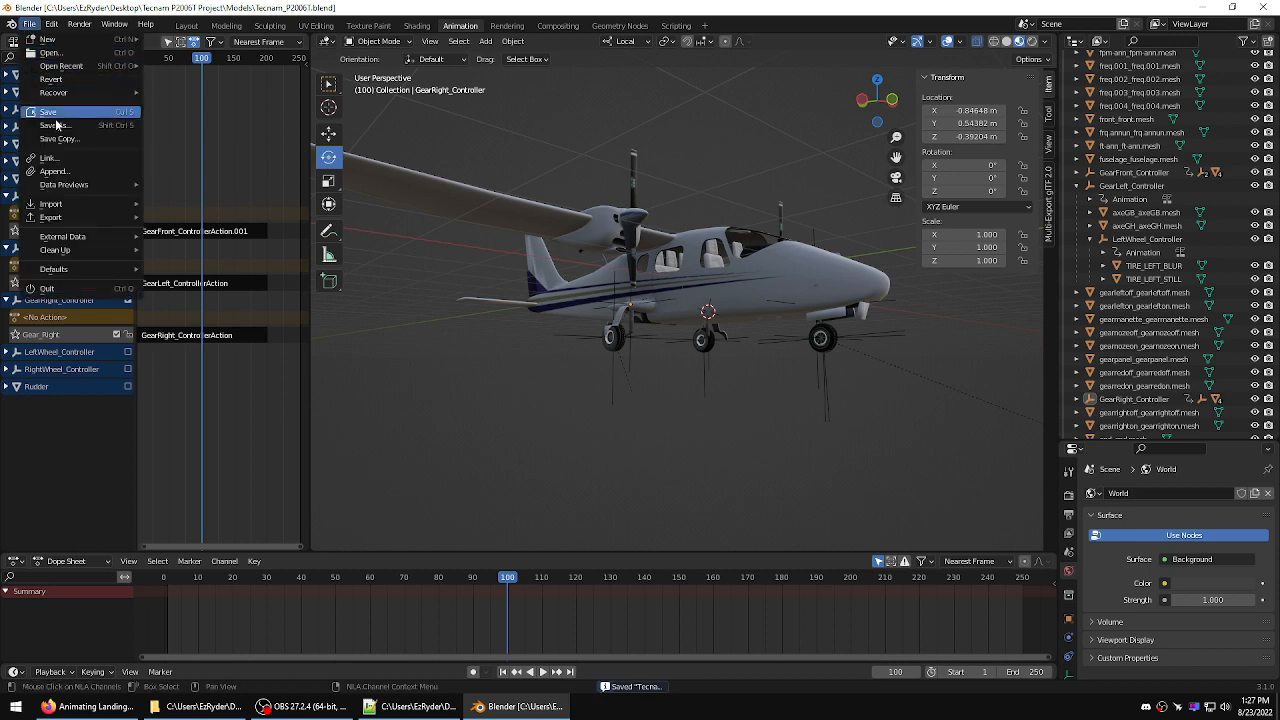
{"action": "mouse_move", "coordinate": [73, 217]}
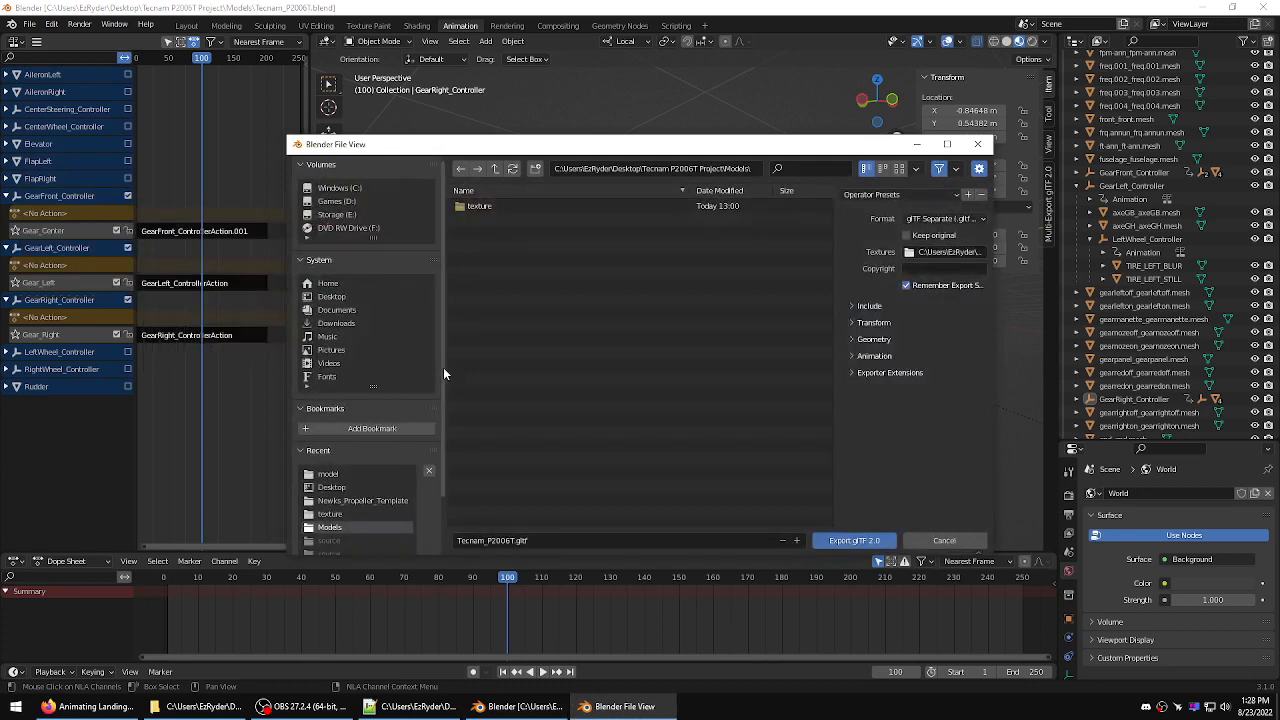
{"action": "left_click", "coordinate": [493, 170]}
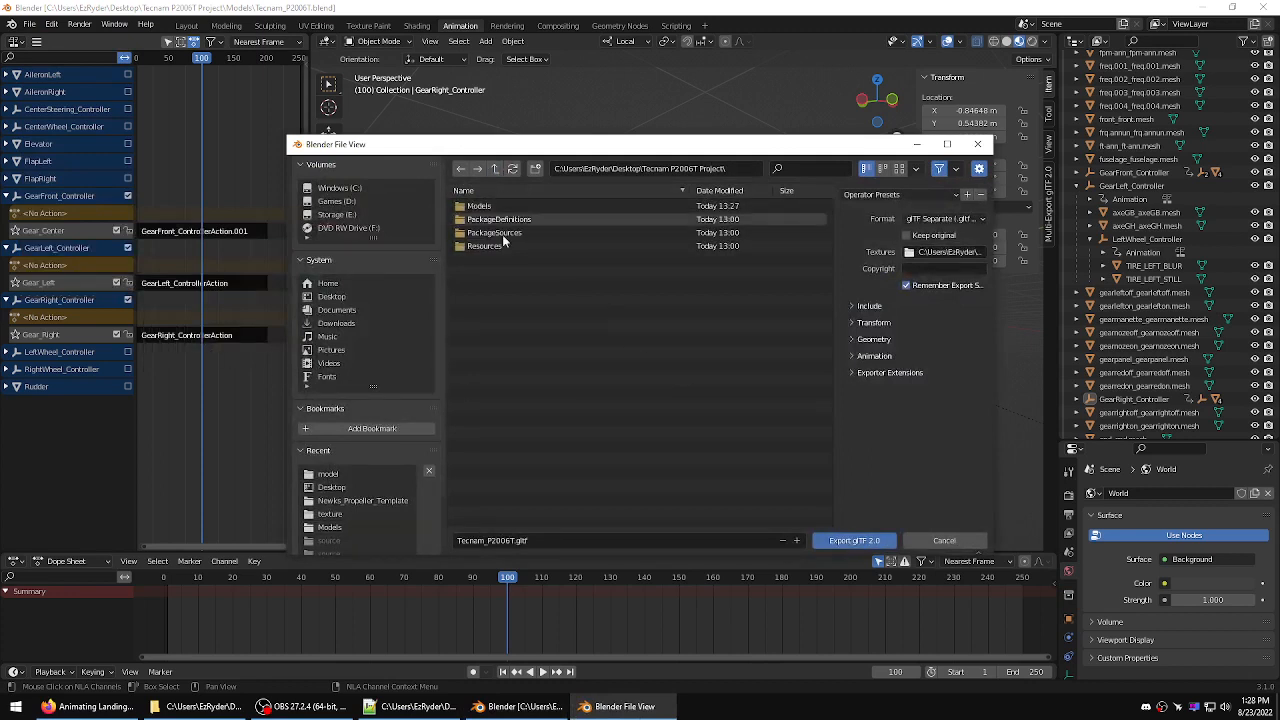
{"action": "double_click", "coordinate": [497, 237]}
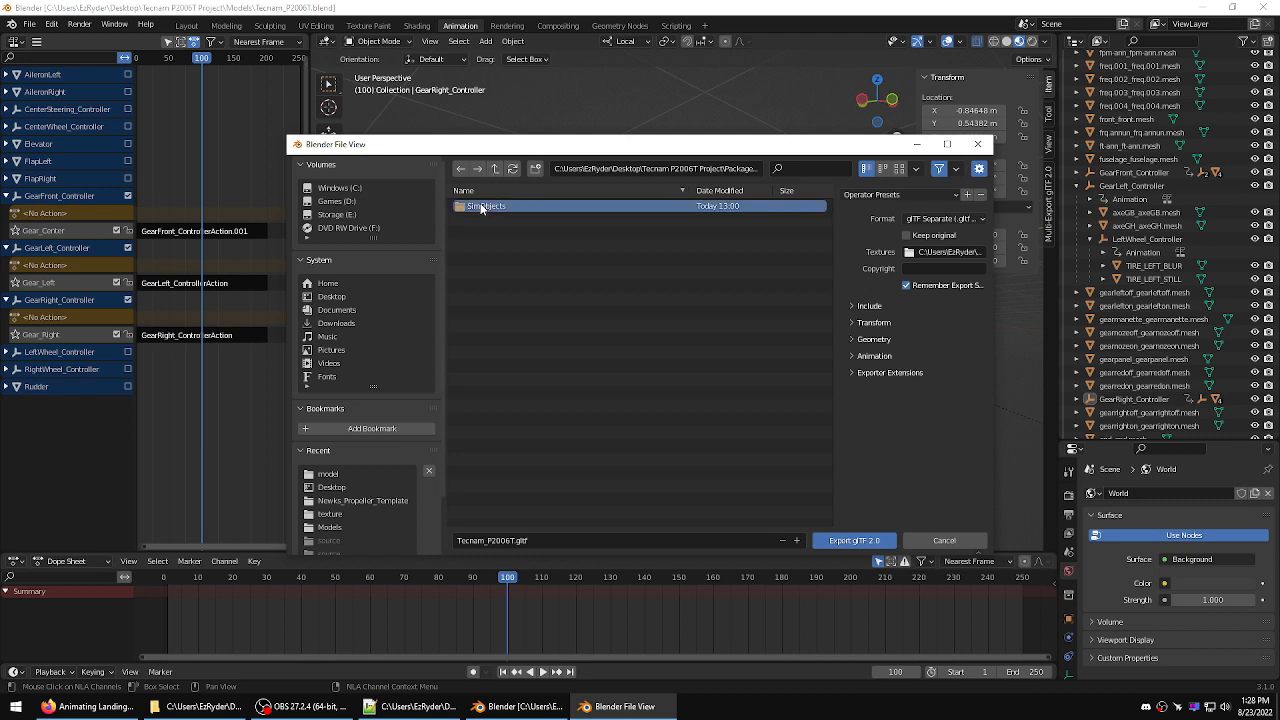
{"action": "double_click", "coordinate": [481, 206]}
{"action": "double_click", "coordinate": [481, 206]}
{"action": "double_click", "coordinate": [481, 206]}
{"action": "double_click", "coordinate": [481, 206]}
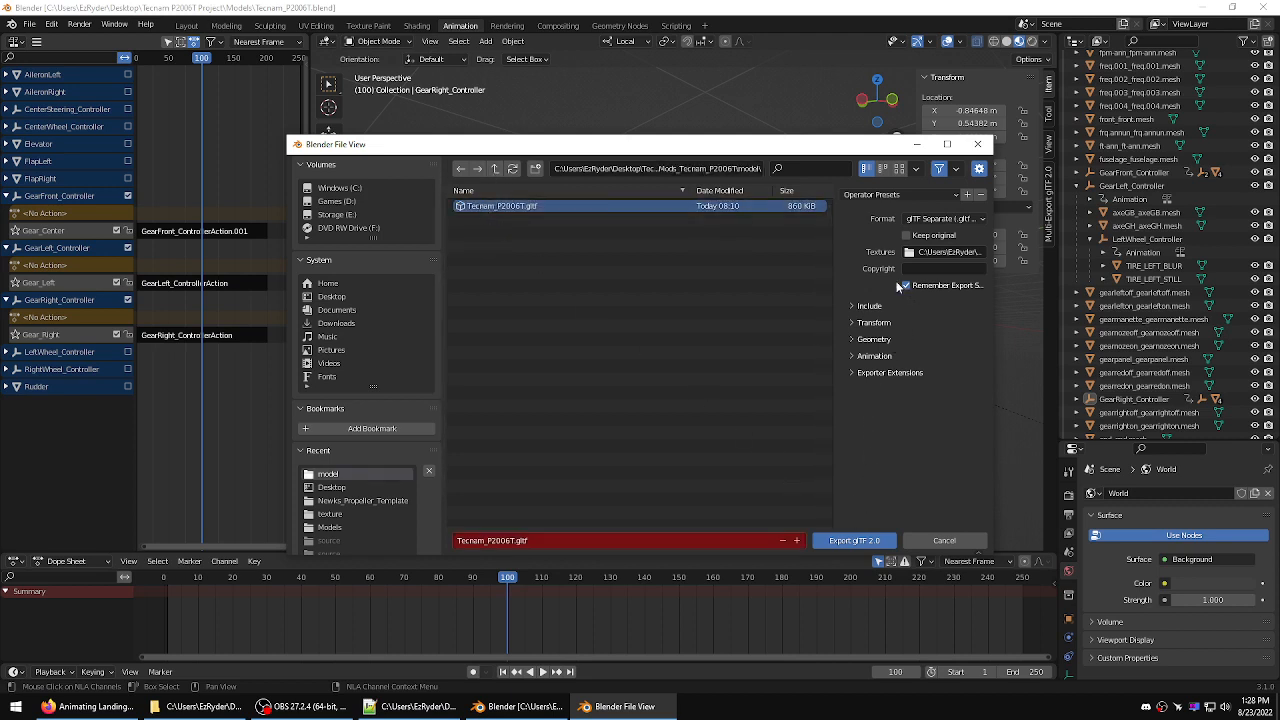
{"action": "left_click", "coordinate": [848, 541]}
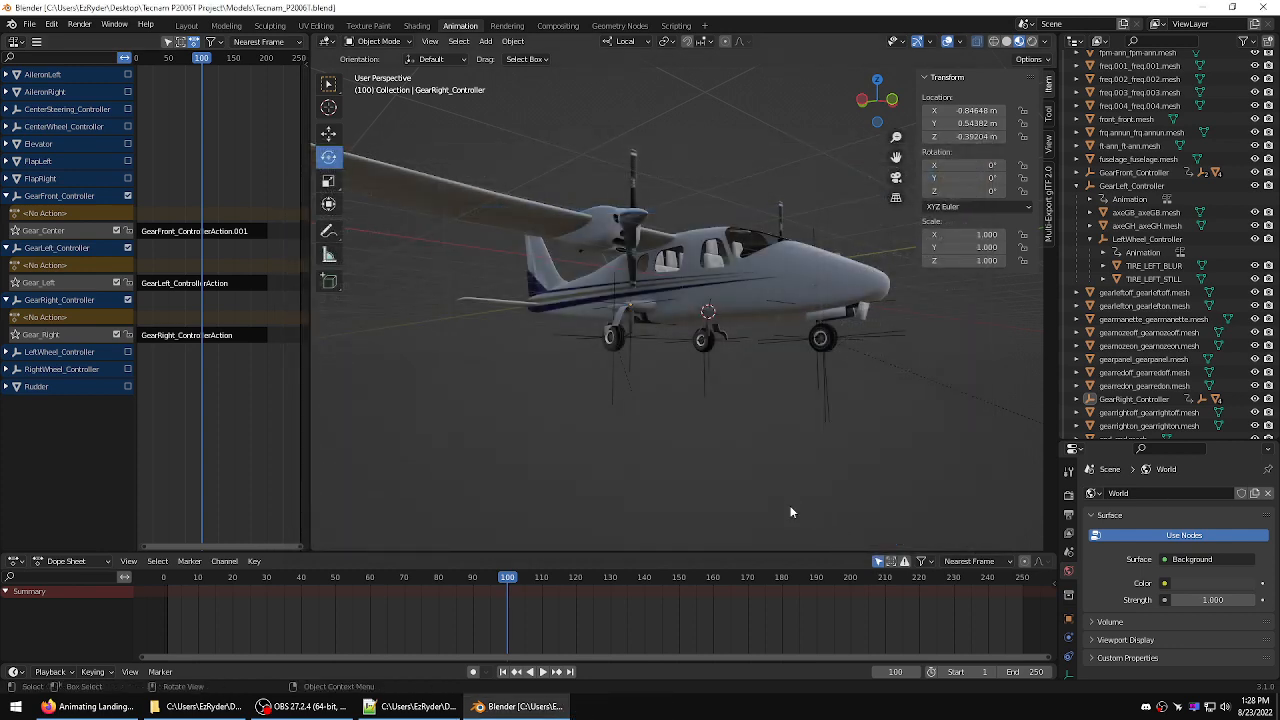
- Close Blender and Notepad++, and bring the Models folder window to the front
{"action": "left_click", "coordinate": [1267, 8]}
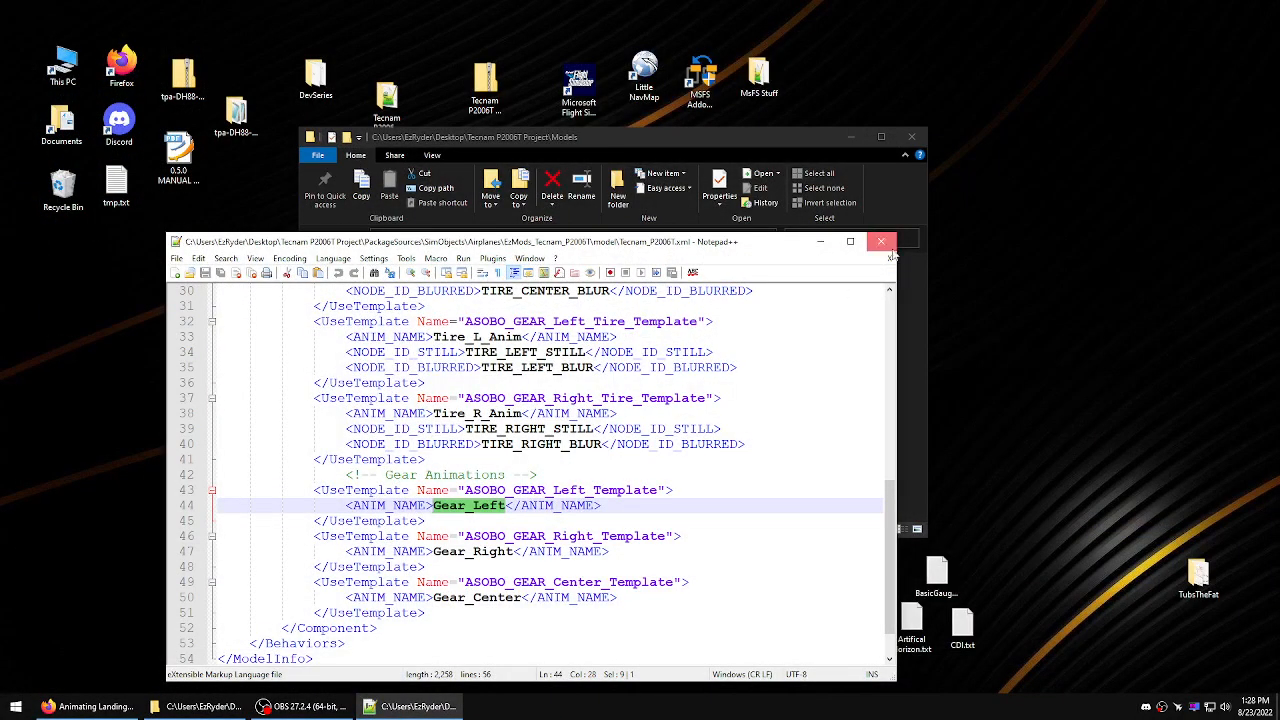
{"action": "left_click", "coordinate": [881, 241]}
{"action": "left_click", "coordinate": [808, 345]}
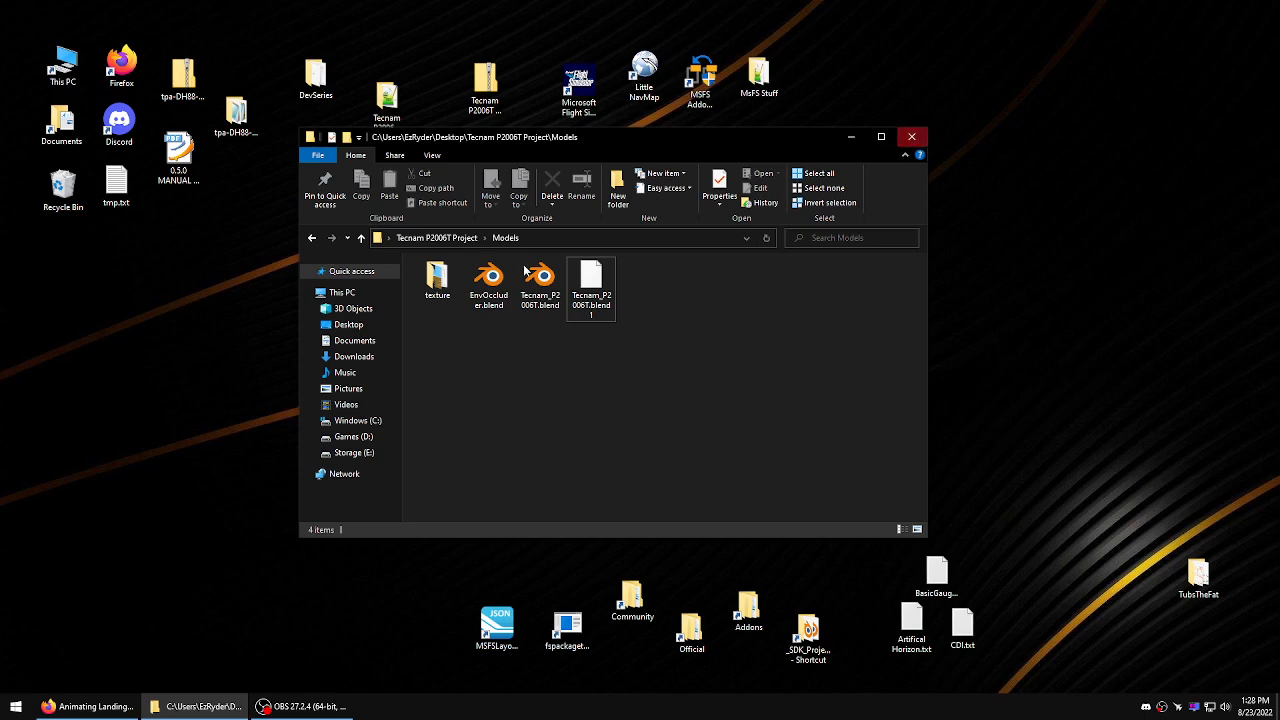
- Build the aircraft package by running TecnamAircraftProject.xml from the Tecnam P2006T Project folder through fspackagetool, and dismiss the game launch error
{"action": "left_click", "coordinate": [363, 237]}
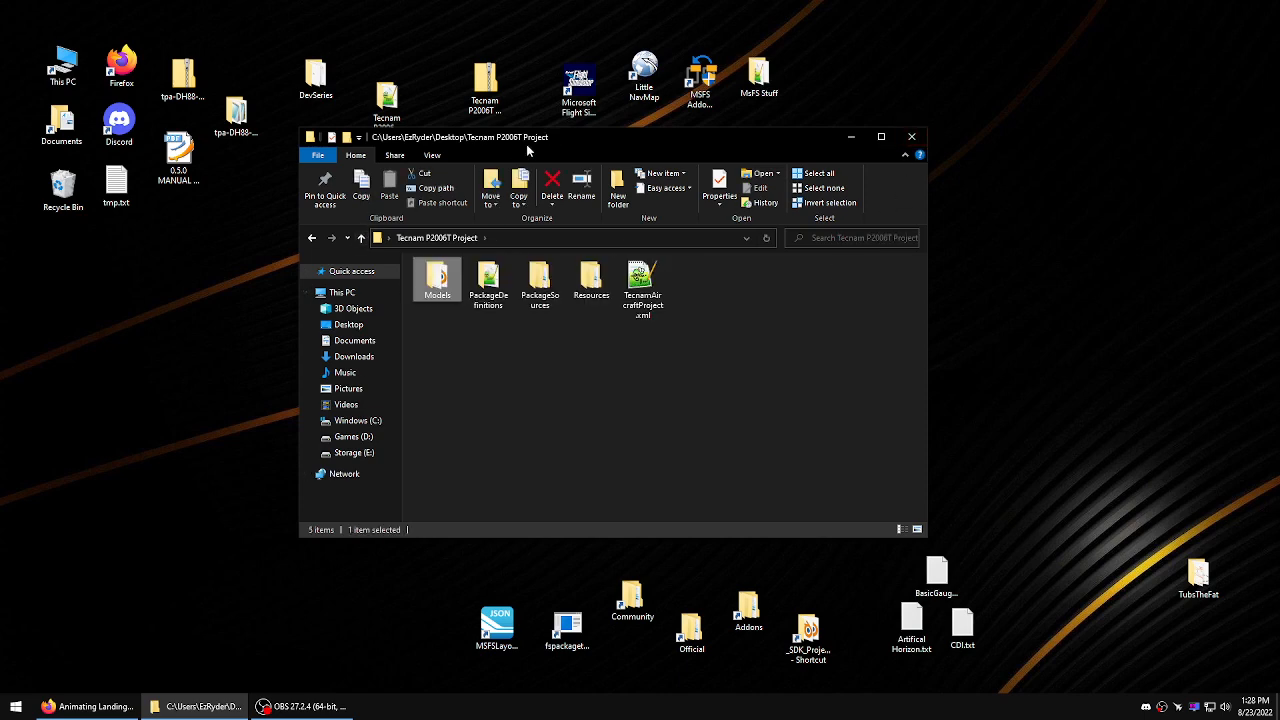
{"action": "left_click_drag", "start_coordinate": [526, 144], "coordinate": [471, 112]}
{"action": "left_click", "coordinate": [485, 243]}
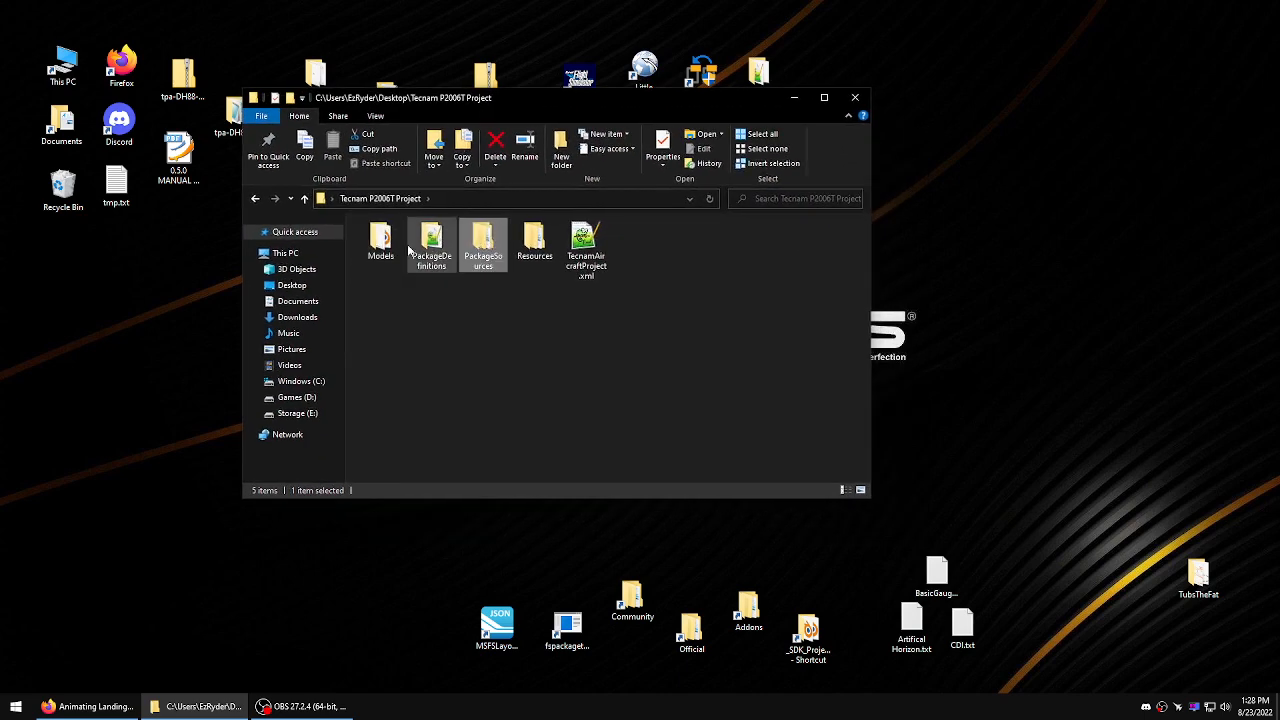
{"action": "left_click_drag", "start_coordinate": [585, 245], "coordinate": [567, 626]}
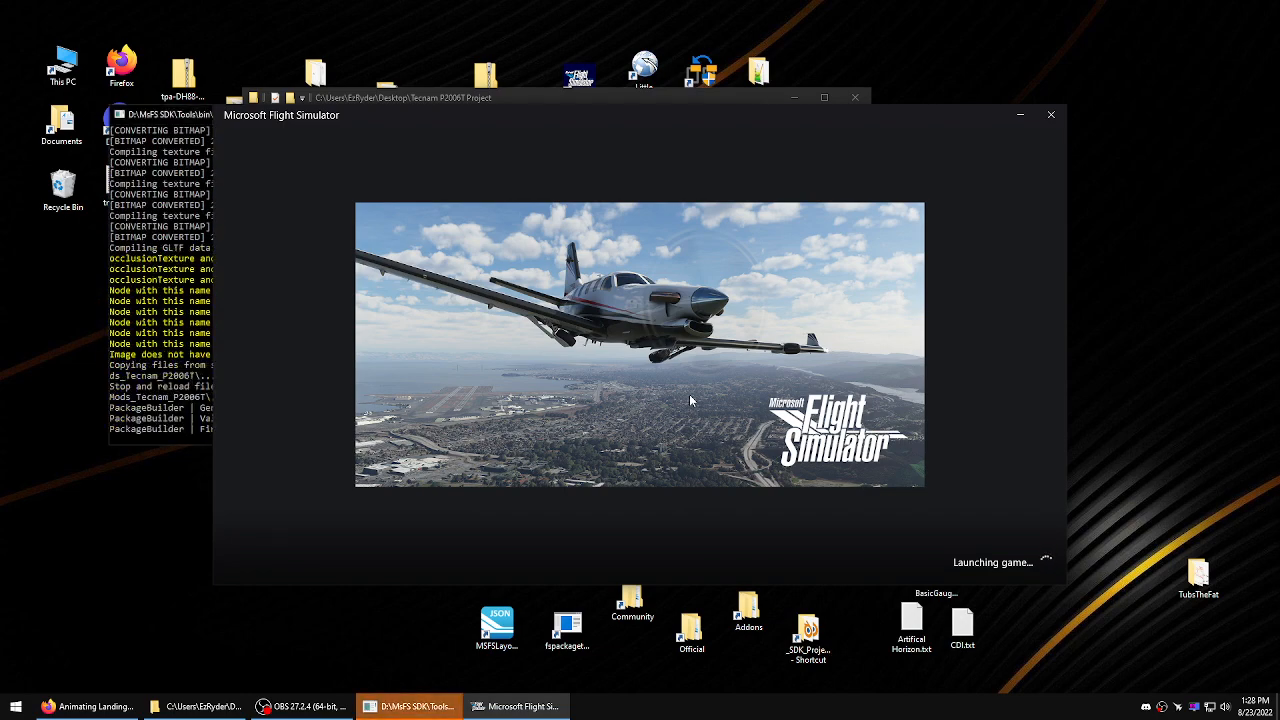
{"action": "left_click", "coordinate": [160, 386]}
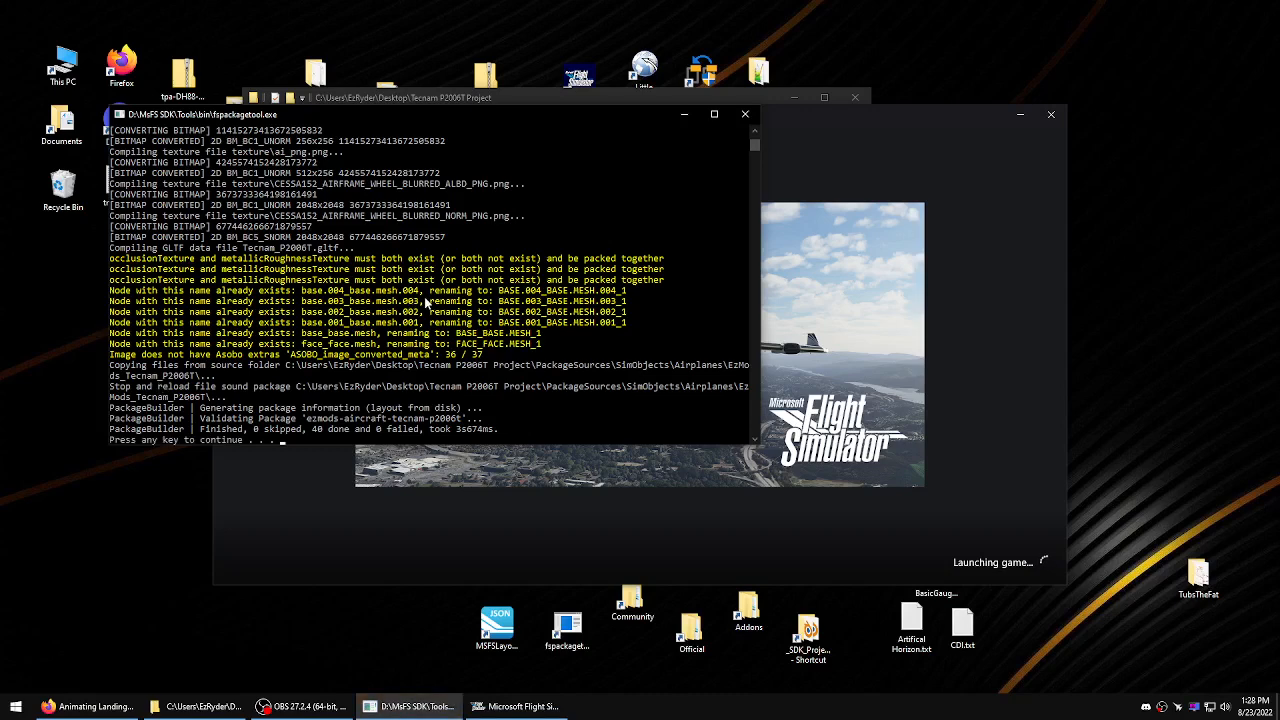
{"action": "left_click", "coordinate": [502, 490]}
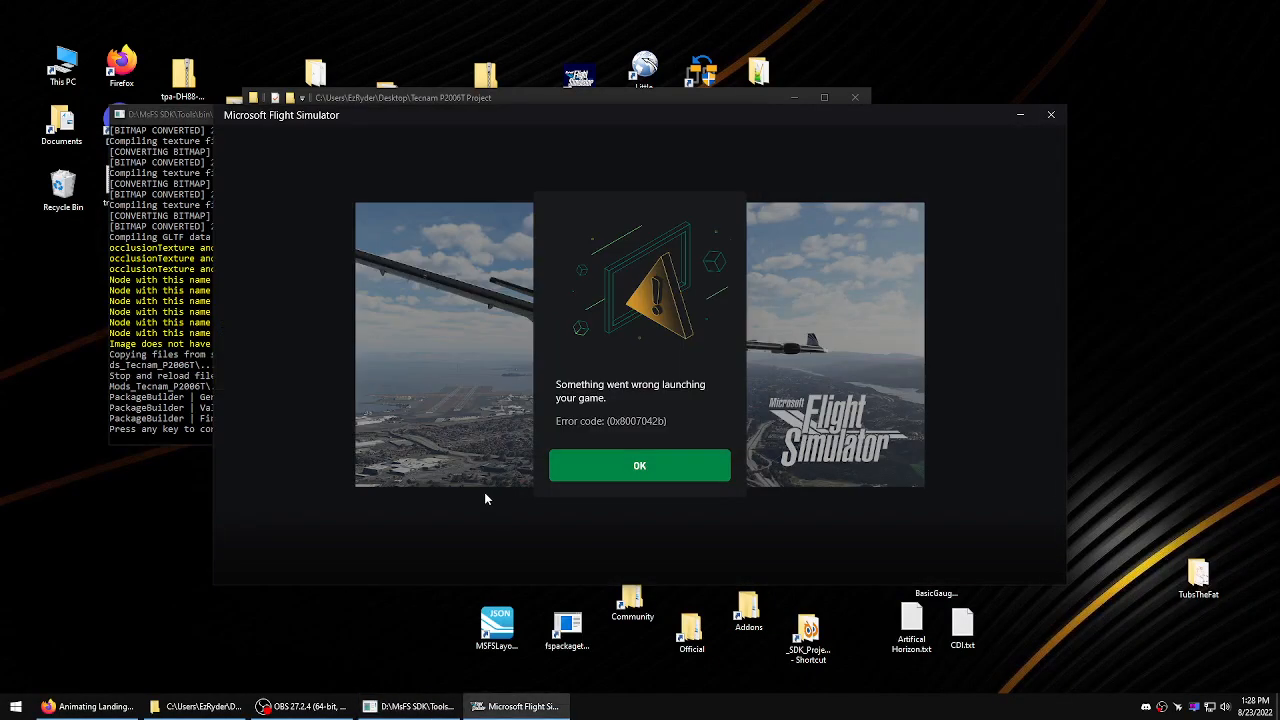
{"action": "left_click", "coordinate": [634, 466]}
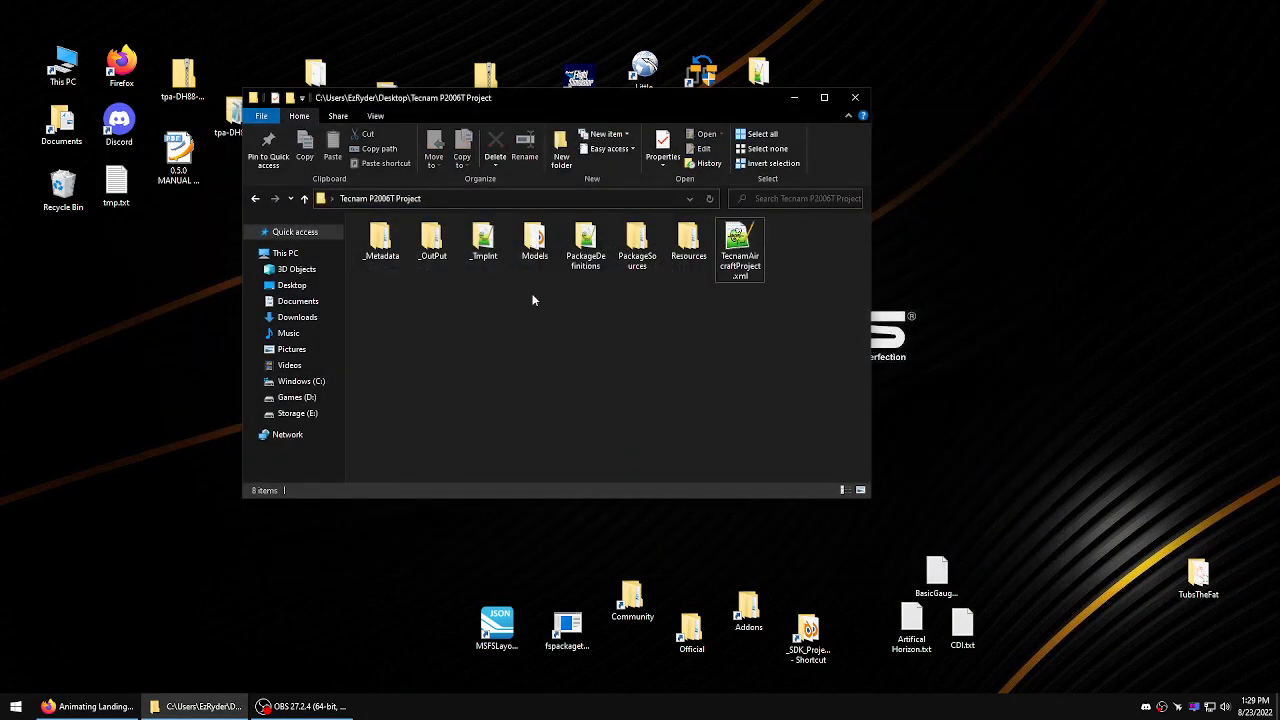
- Copy the built ezmods-aircraft-tecnam-p2006t folder from the project's _OutPut folder
{"action": "double_click", "coordinate": [432, 240]}
{"action": "left_click", "coordinate": [380, 262]}
{"action": "right_click", "coordinate": [380, 262]}
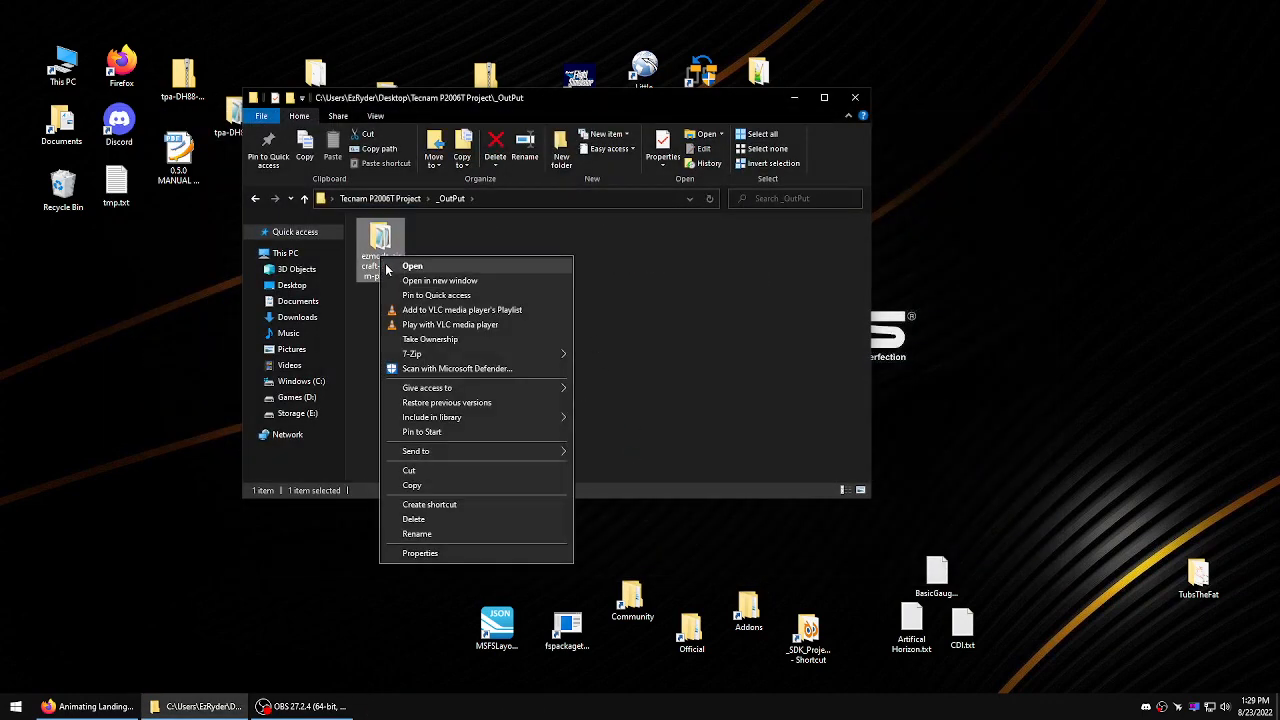
{"action": "left_click", "coordinate": [436, 484]}
{"action": "left_click", "coordinate": [545, 417]}
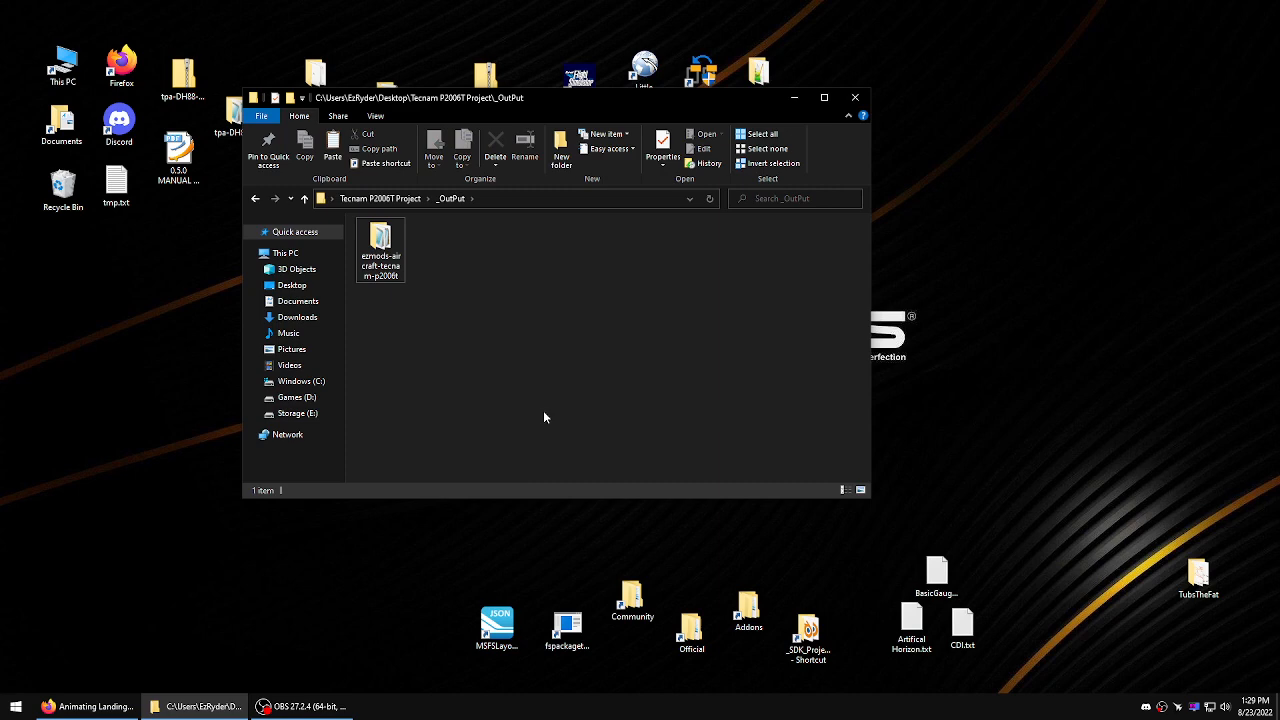
- Replace the old ezmods-aircraft-tecnam-p2006t package in the Community folder with the copied build, and close both folder windows
{"action": "double_click", "coordinate": [621, 618]}
{"action": "right_click", "coordinate": [399, 263]}
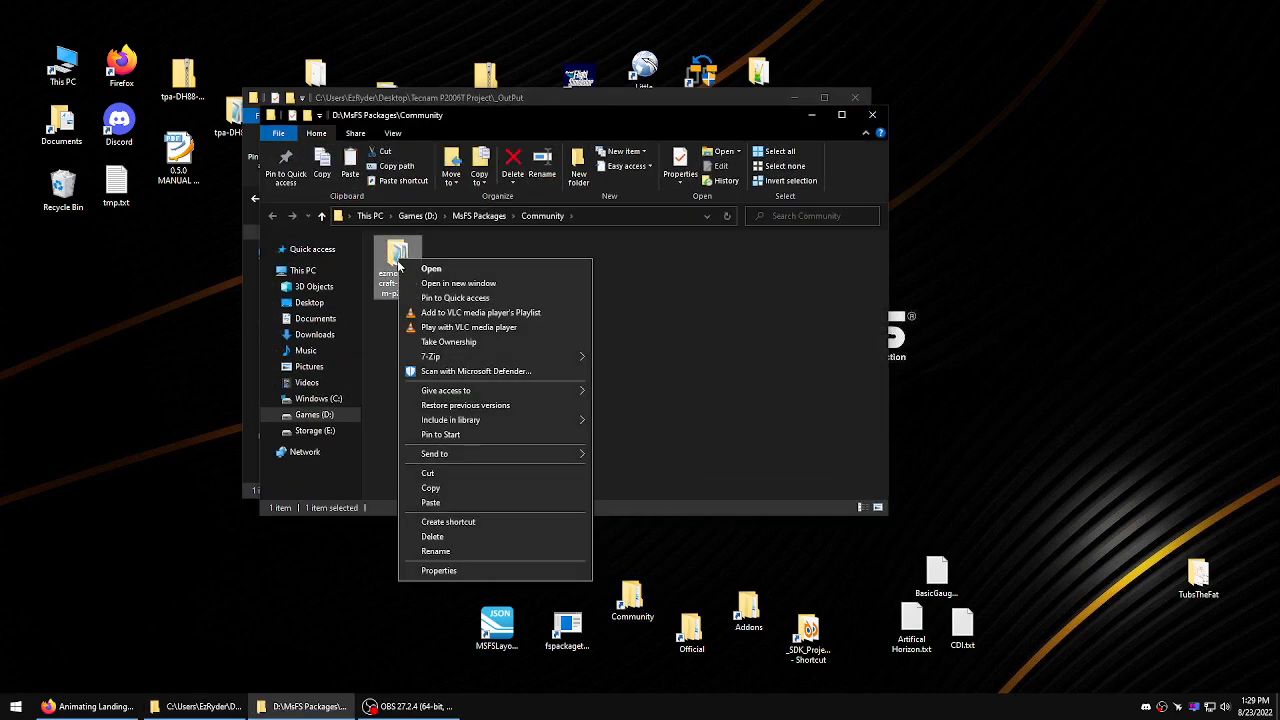
{"action": "left_click", "coordinate": [433, 538]}
{"action": "right_click", "coordinate": [470, 280]}
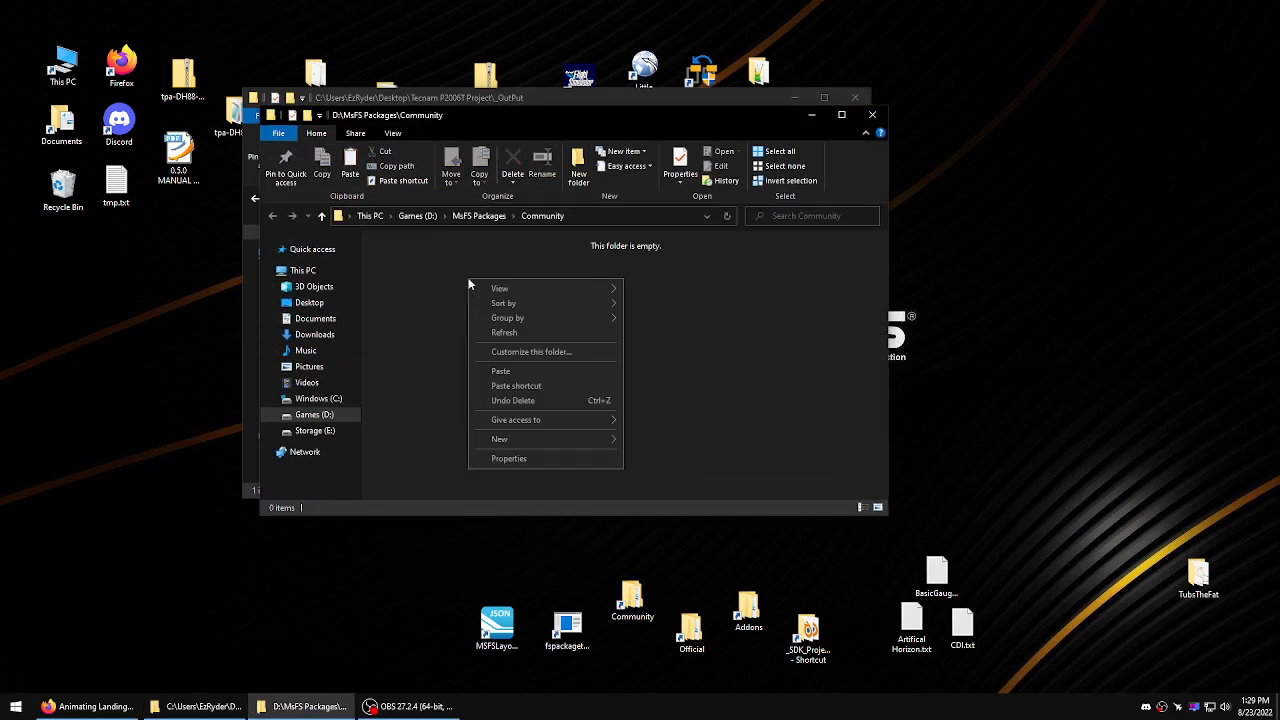
{"action": "left_click", "coordinate": [509, 372]}
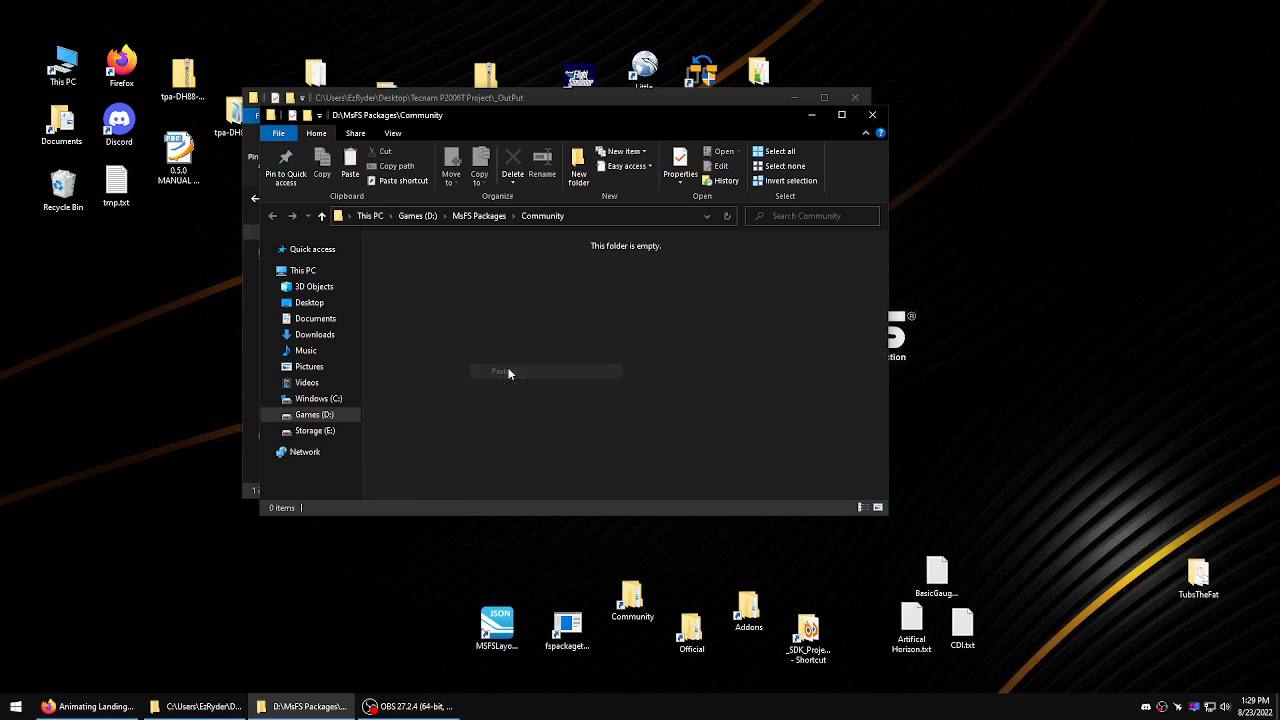
{"action": "left_click", "coordinate": [872, 114]}
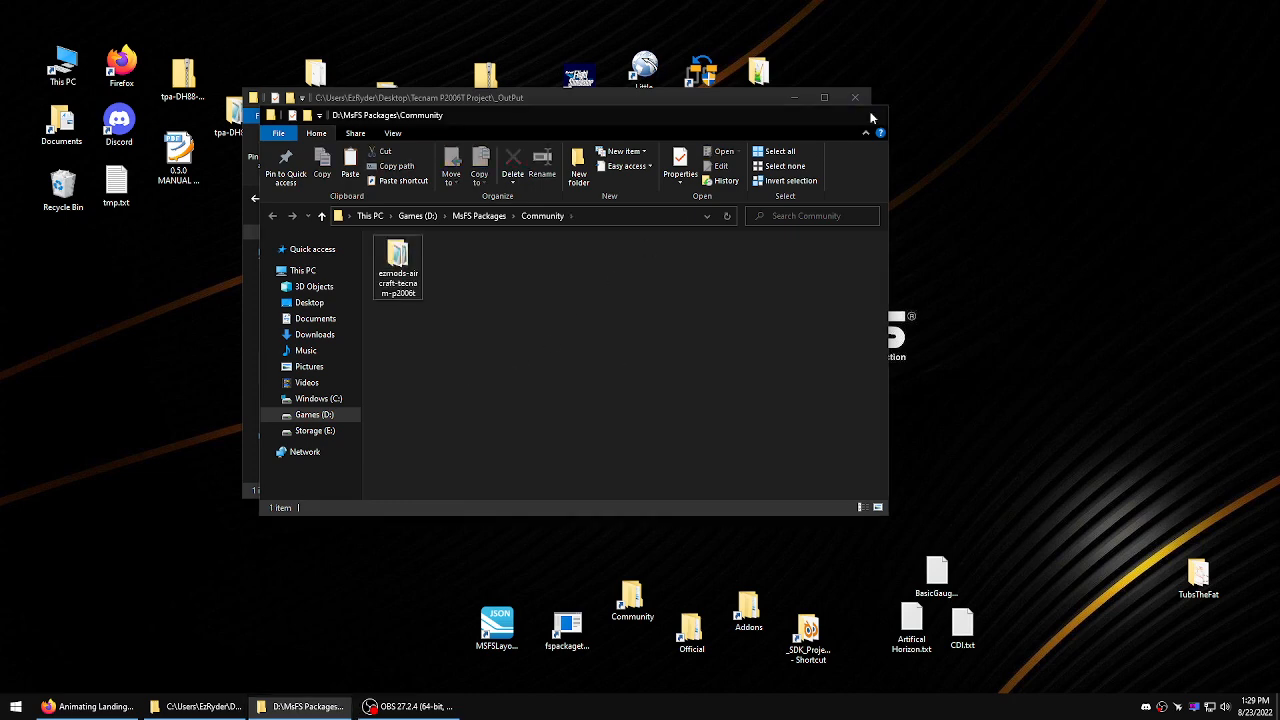
{"action": "left_click", "coordinate": [855, 97]}
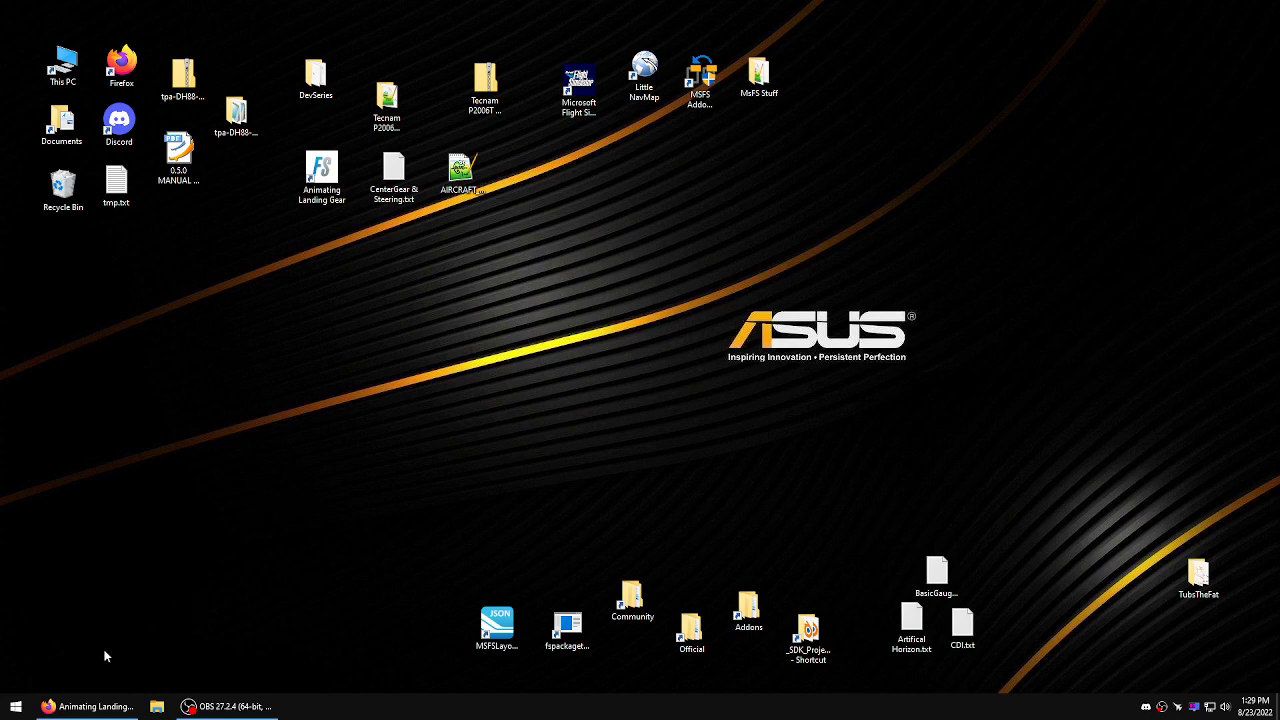
- Launch Microsoft Flight Simulator and start a flight from KGOK Guthrie Mun, runway 34
{"action": "double_click", "coordinate": [580, 88]}
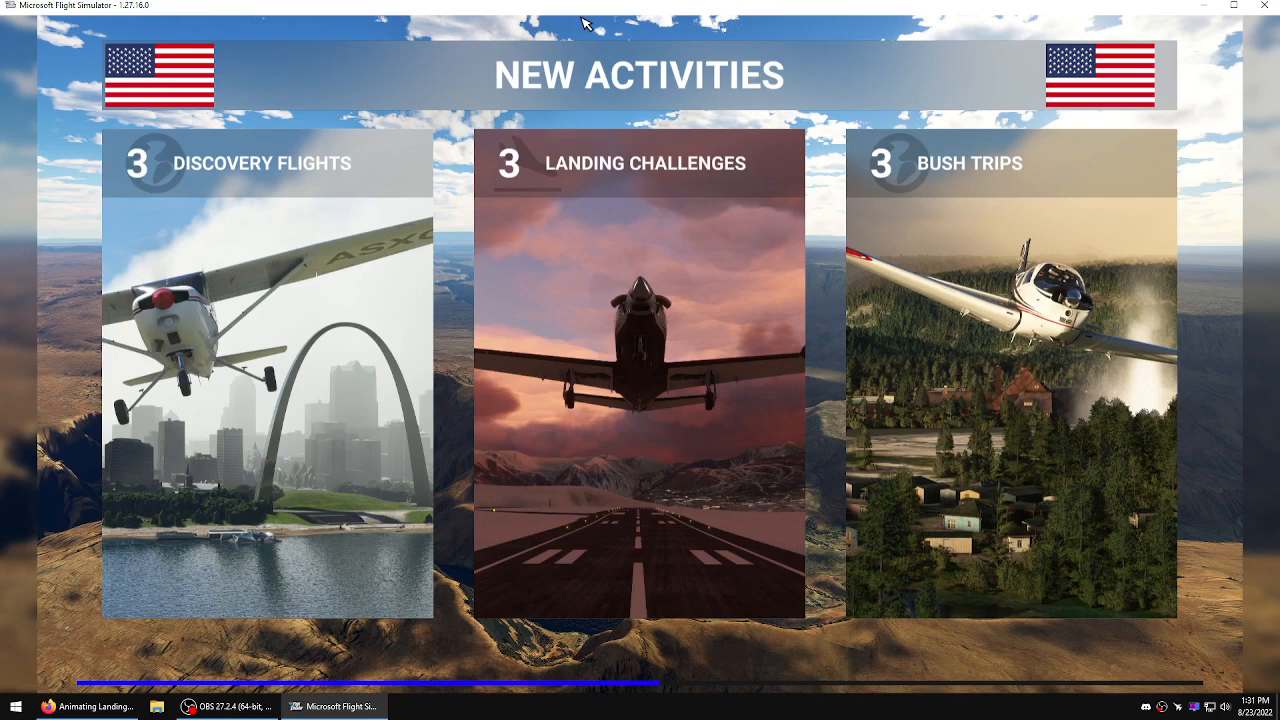
{"action": "mouse_move", "coordinate": [585, 23]}
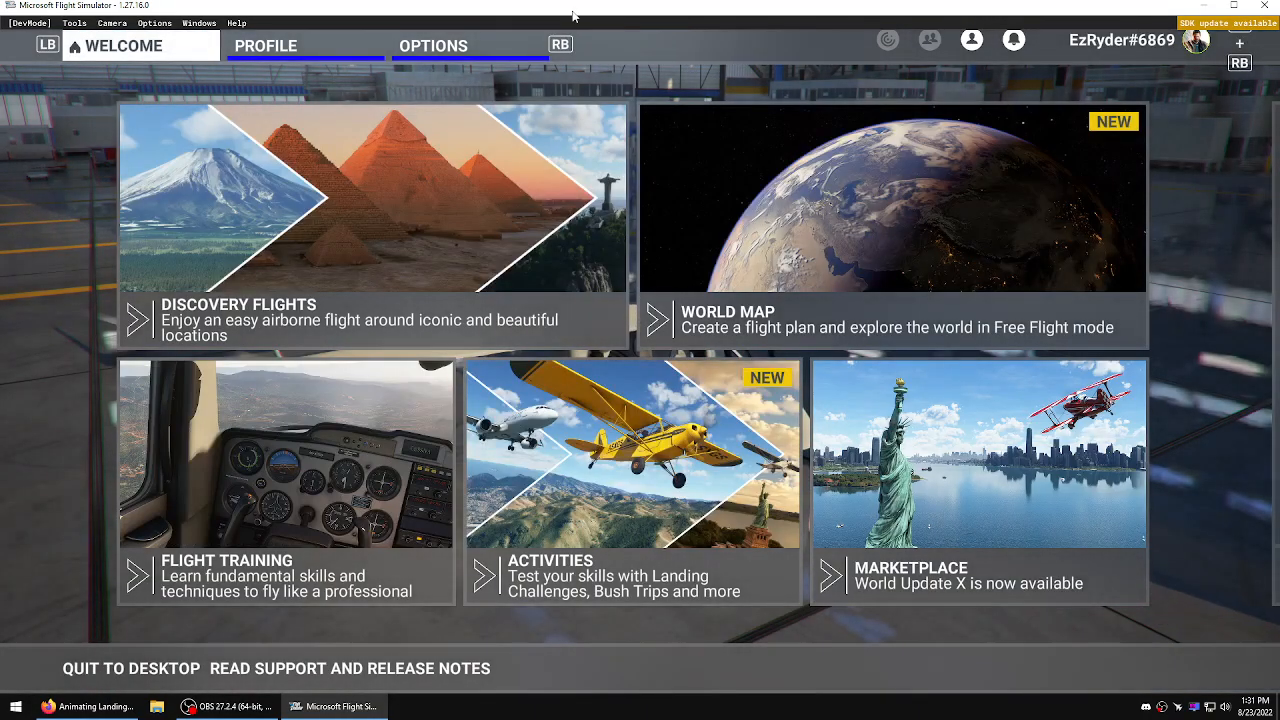
{"action": "left_click", "coordinate": [771, 138]}
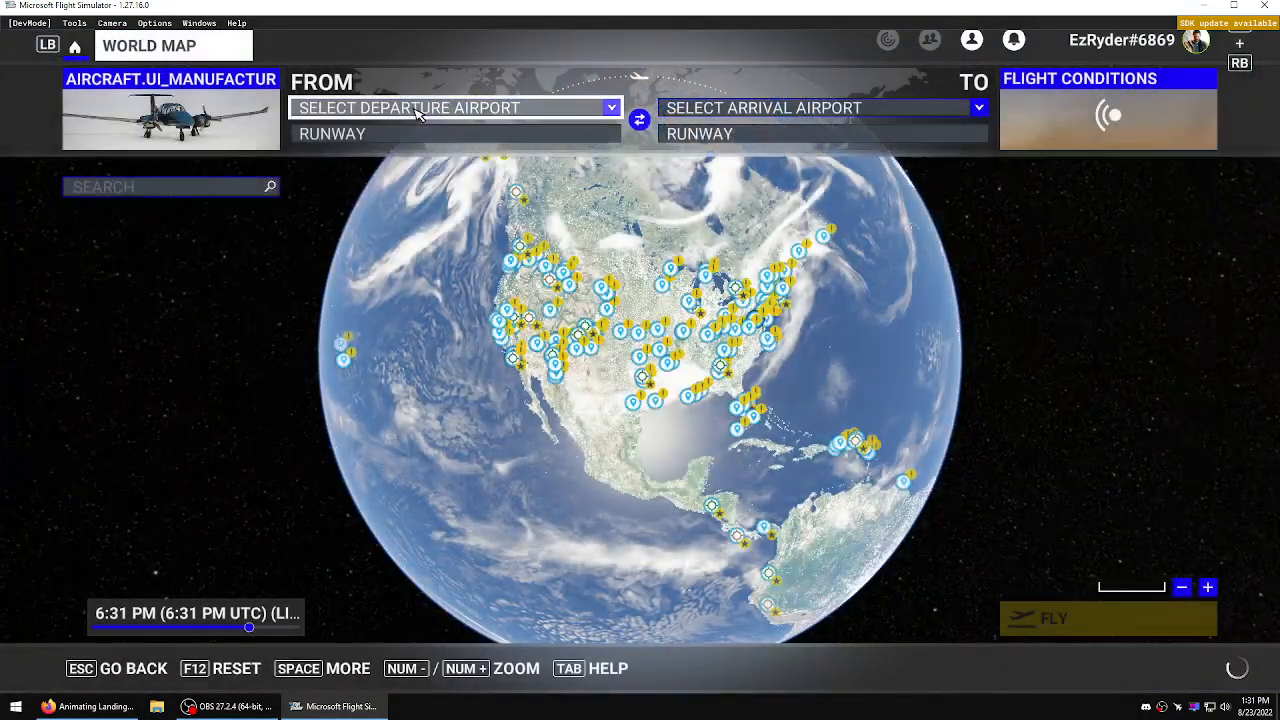
{"action": "left_click", "coordinate": [435, 107]}
{"action": "left_click", "coordinate": [450, 166]}
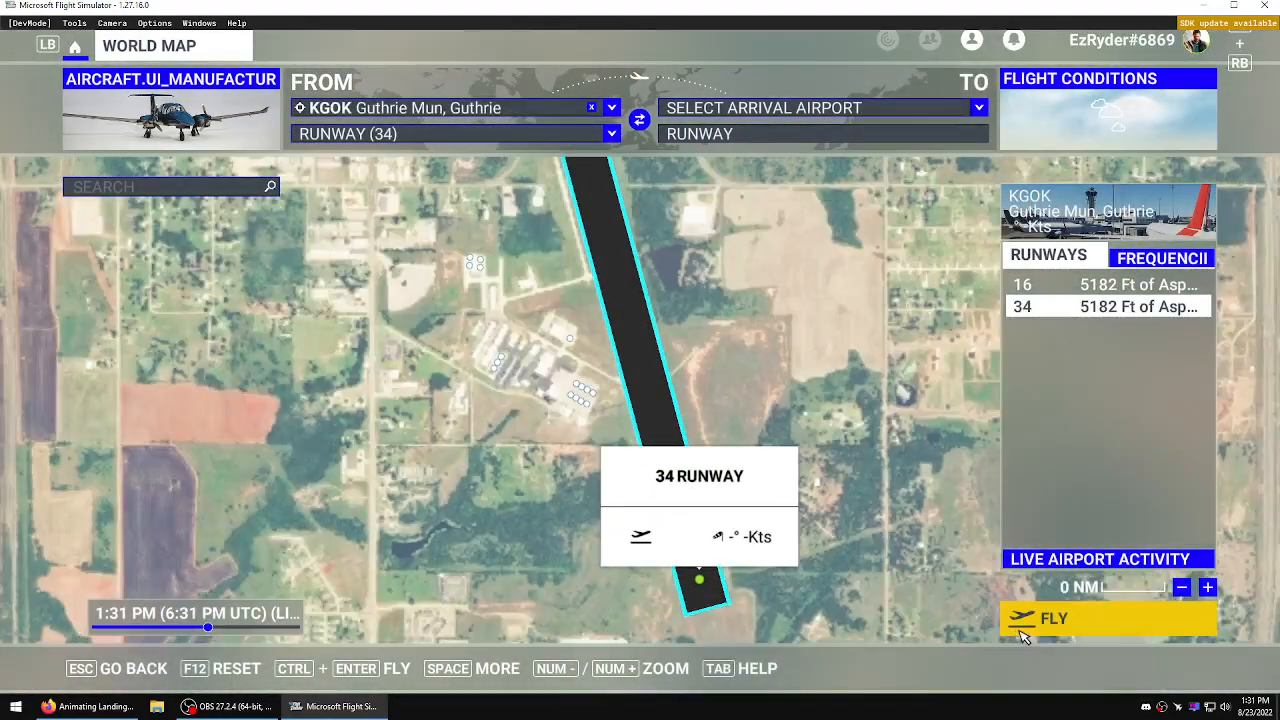
{"action": "left_click", "coordinate": [1012, 625]}
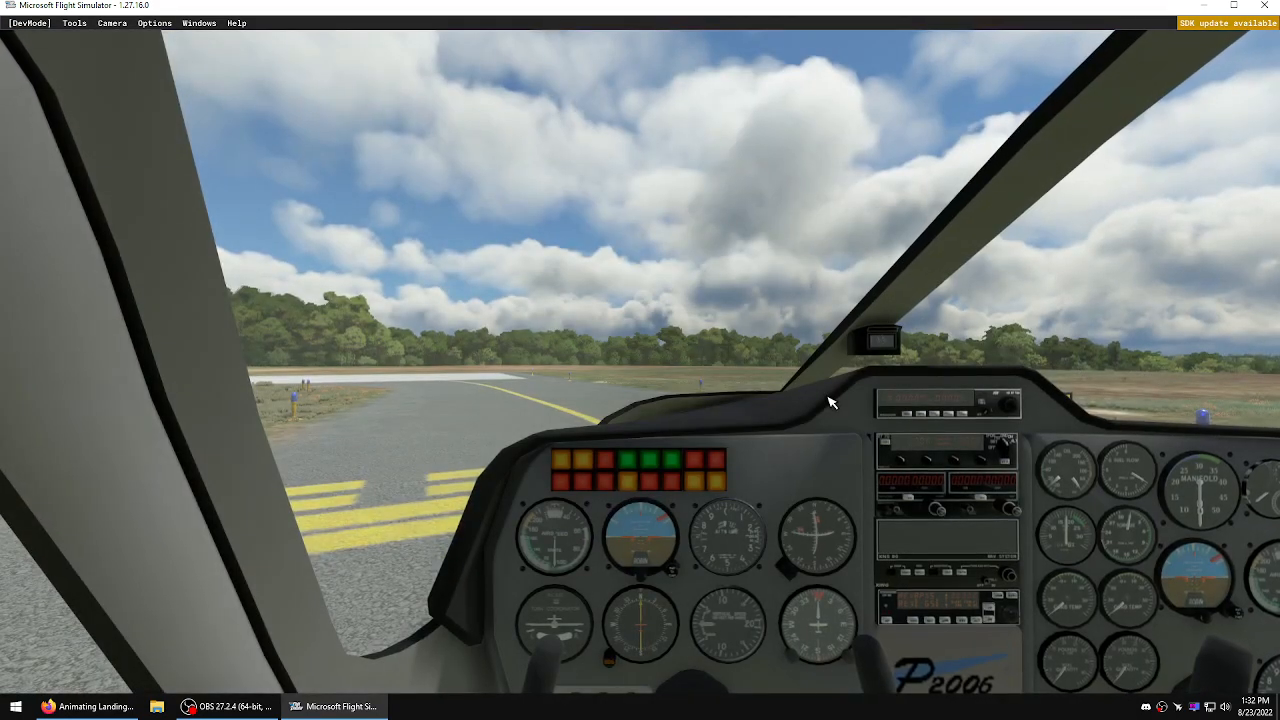
{"action": "left_click", "coordinate": [1107, 605]}
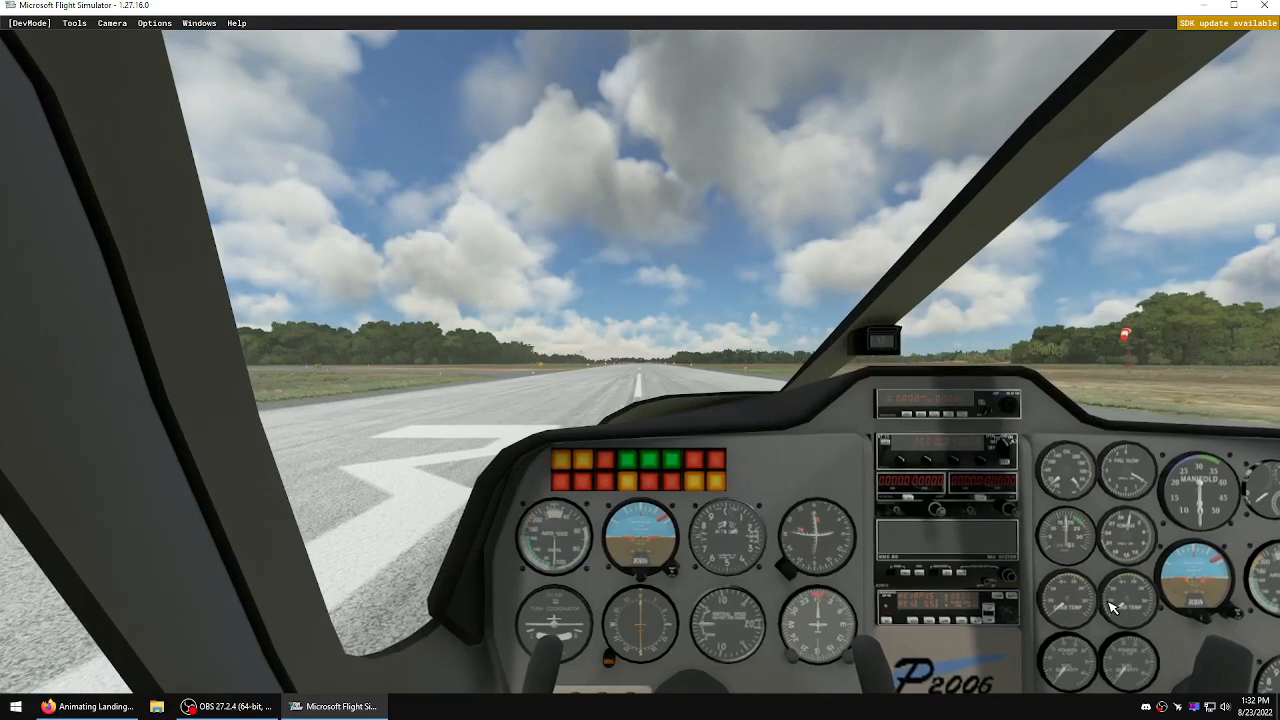
- Check the aircraft's landing gear in the external view on the runway and in flight, and close Microsoft Flight Simulator
{"action": "key", "text": "End"}
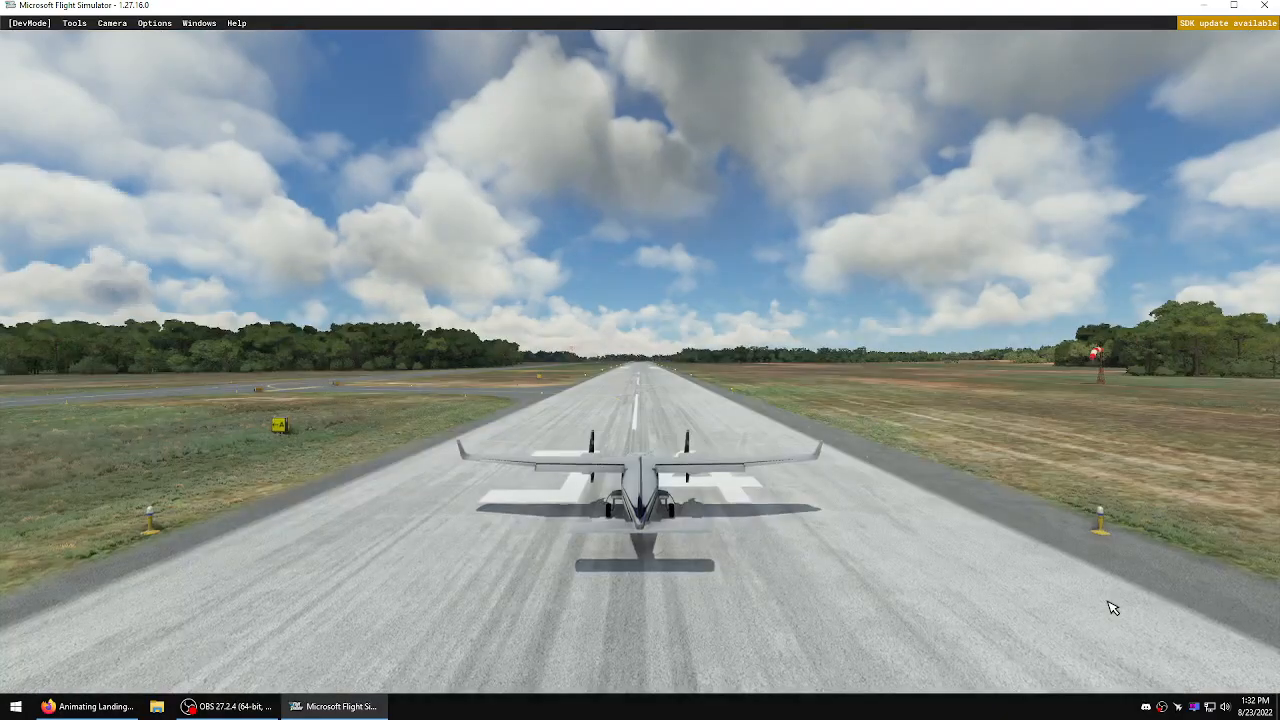
{"action": "right_click_drag", "start_coordinate": [1112, 607], "coordinate": [1030, 606]}
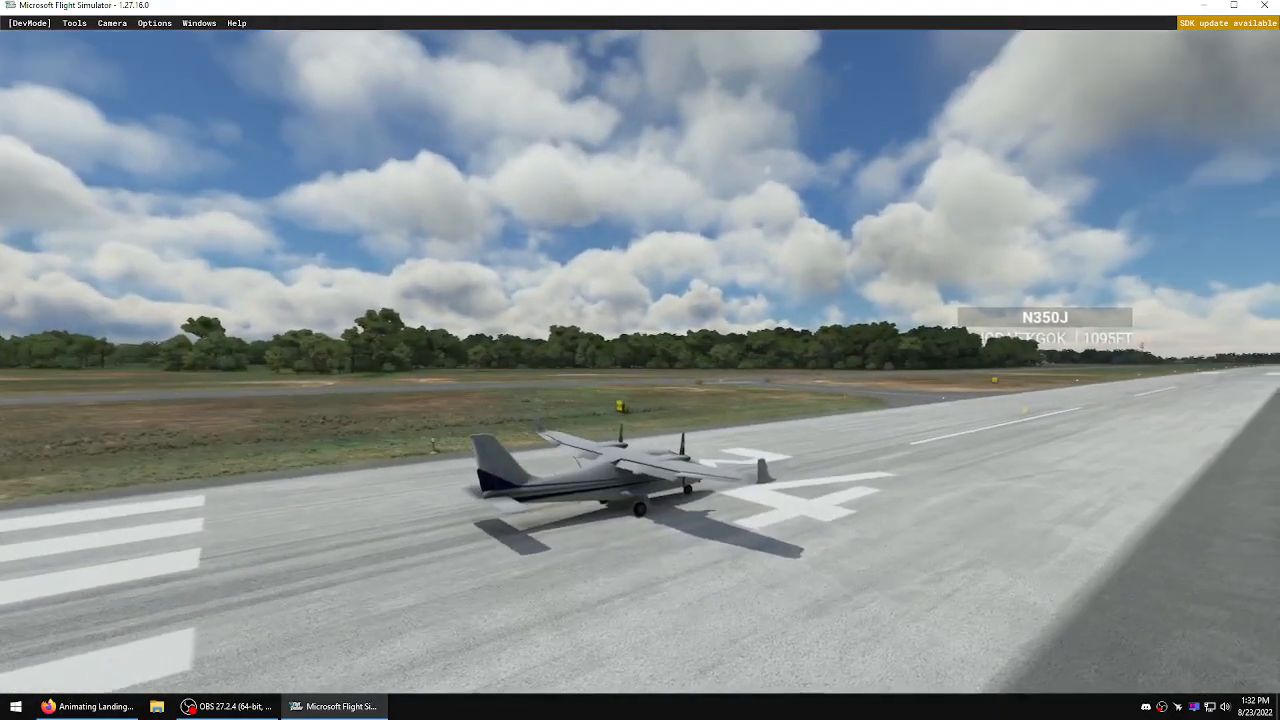
{"action": "key", "text": "End"}
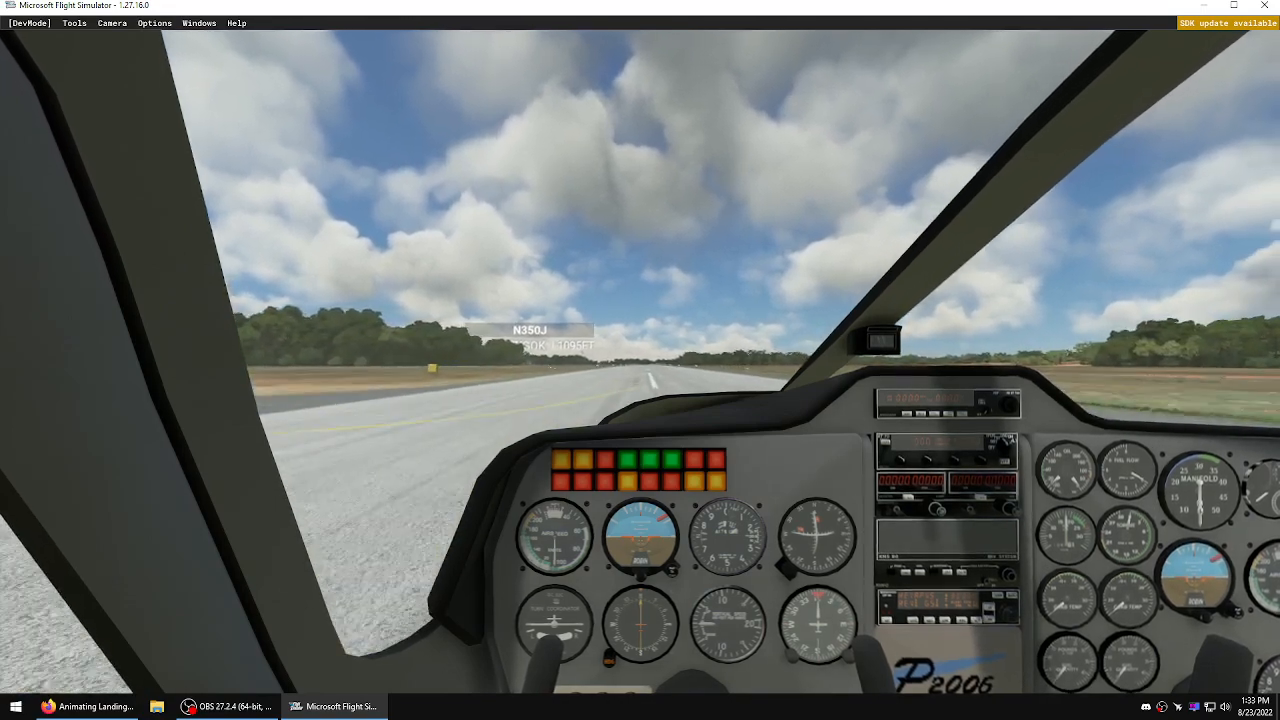
{"action": "key", "text": "End"}
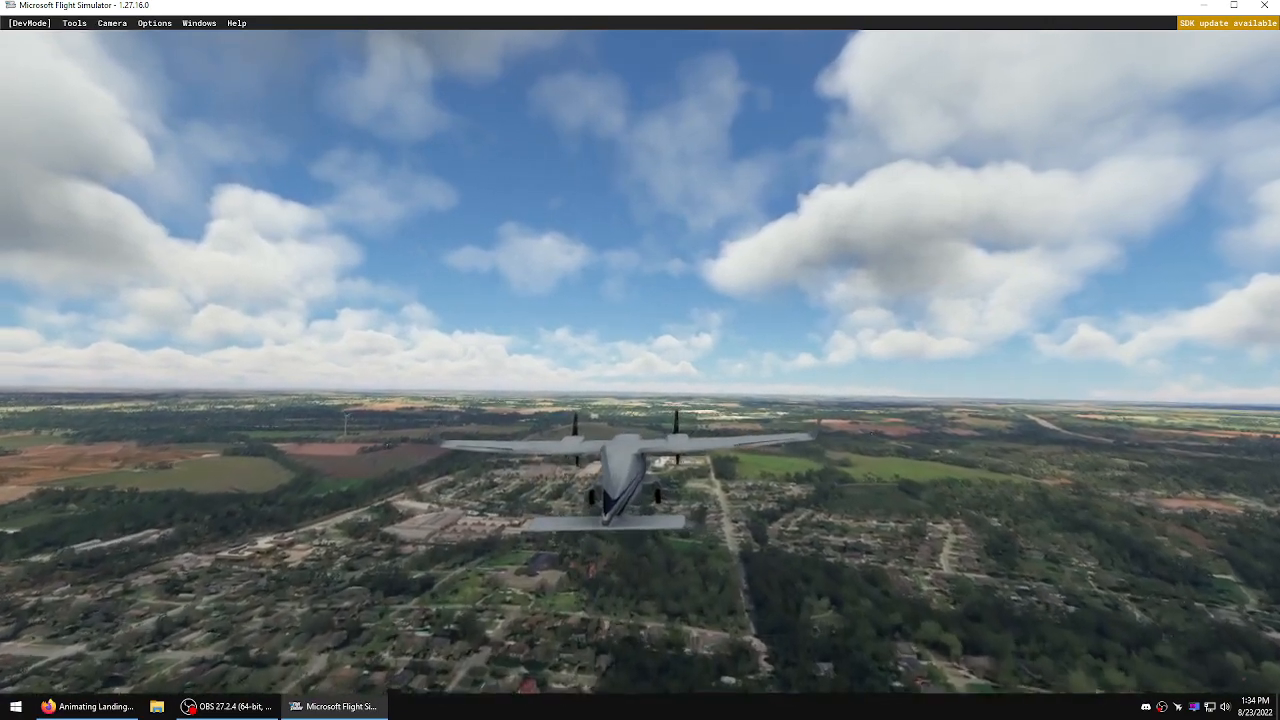
{"action": "key", "text": "Escape"}
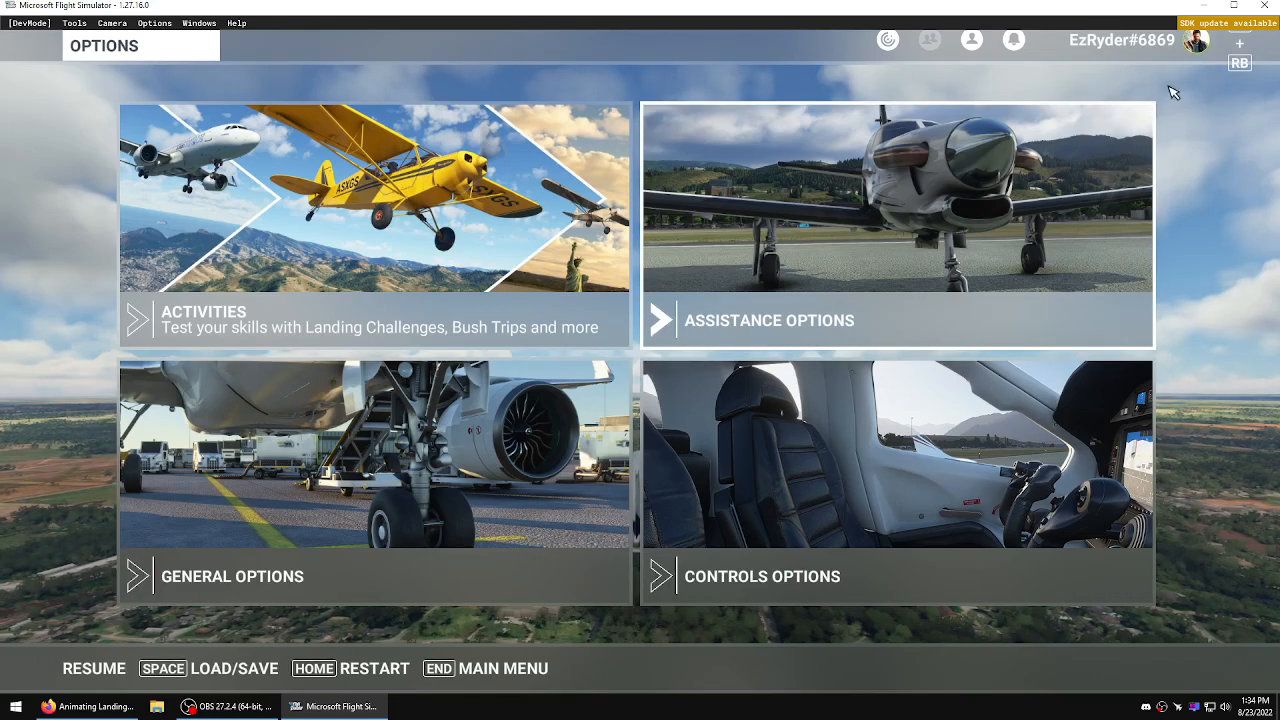
{"action": "left_click", "coordinate": [1267, 8]}
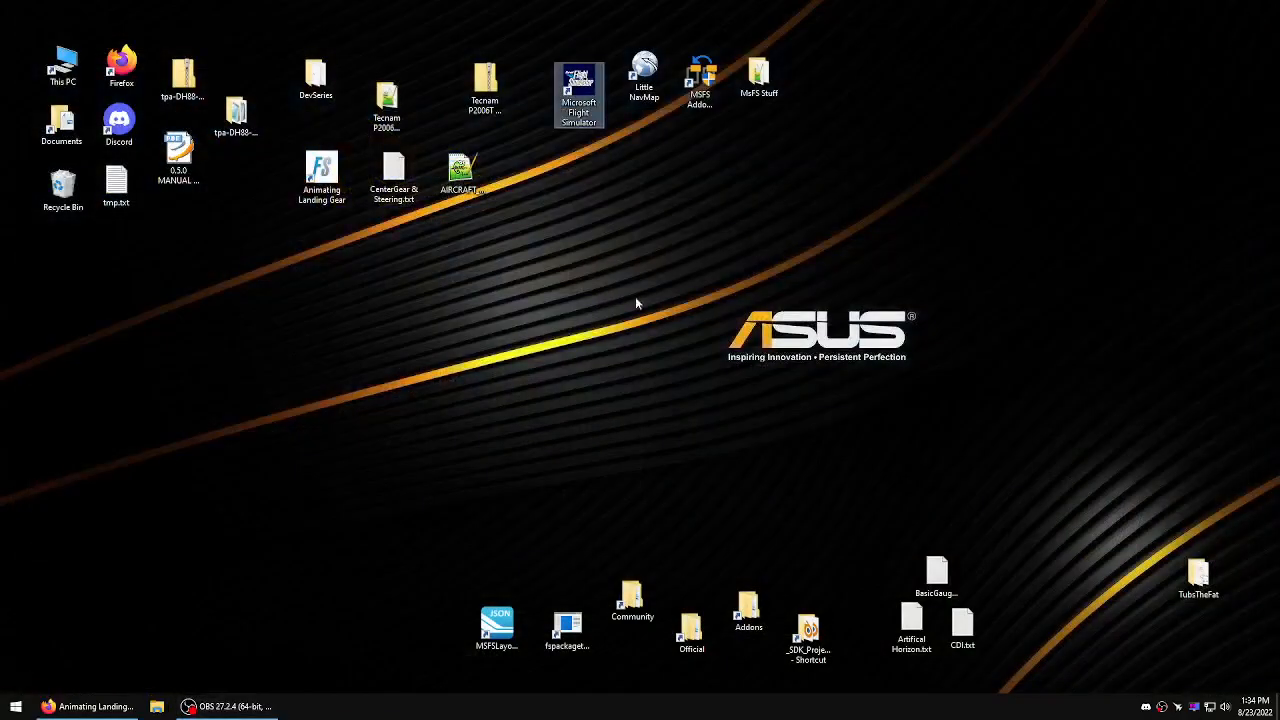